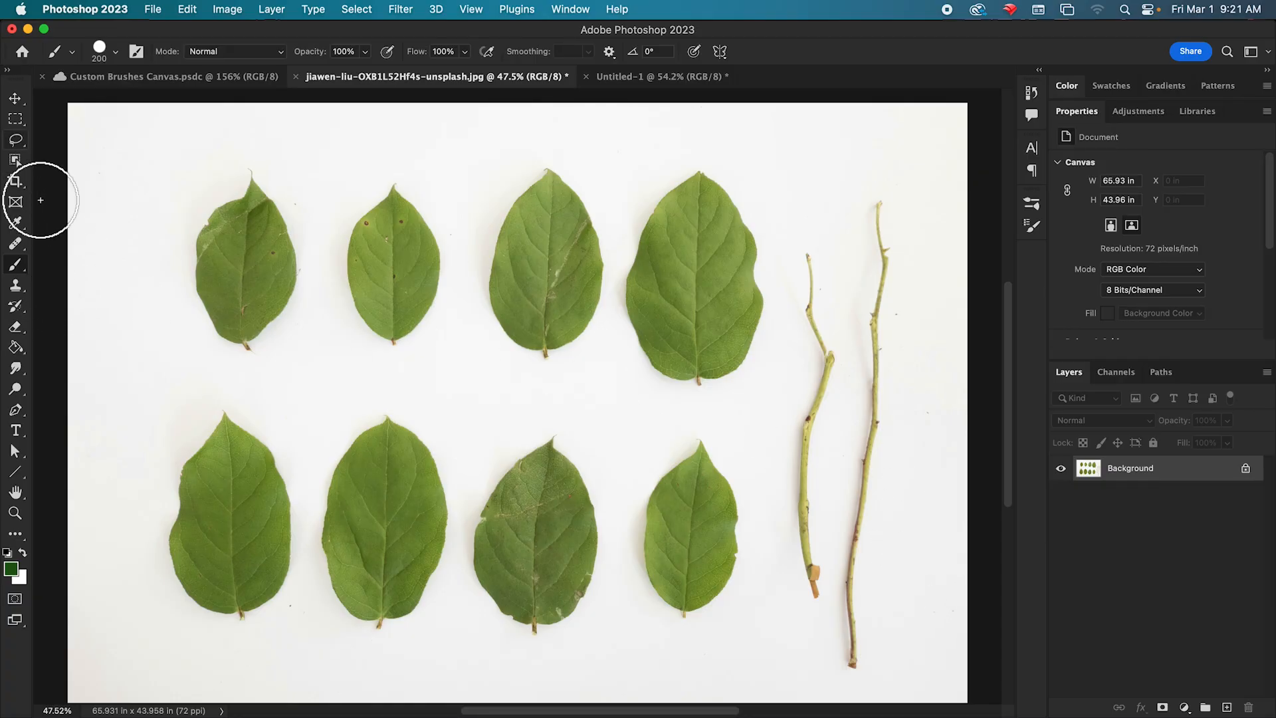
Select the third leaf in the upper row with the Object Selection tool, copy it to its own layer, and hide the Background layer.
{"action": "left_click", "coordinate": [13, 161]}
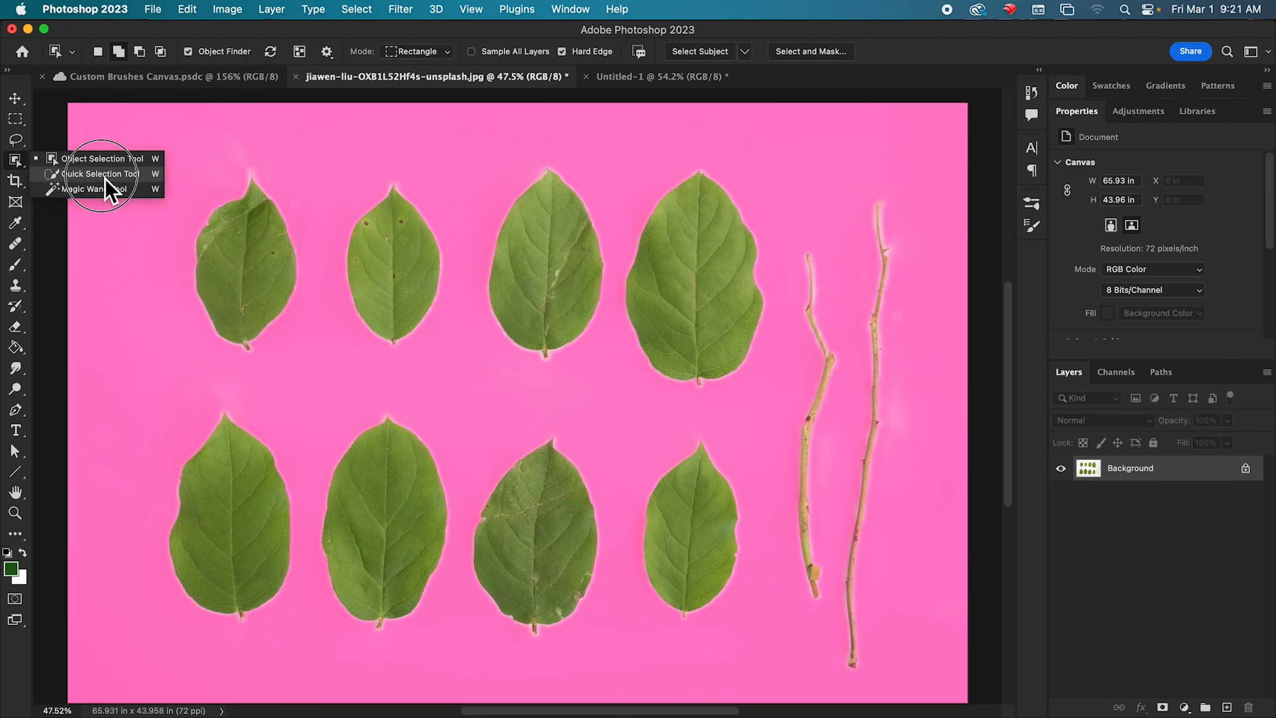
{"action": "left_click", "coordinate": [74, 164]}
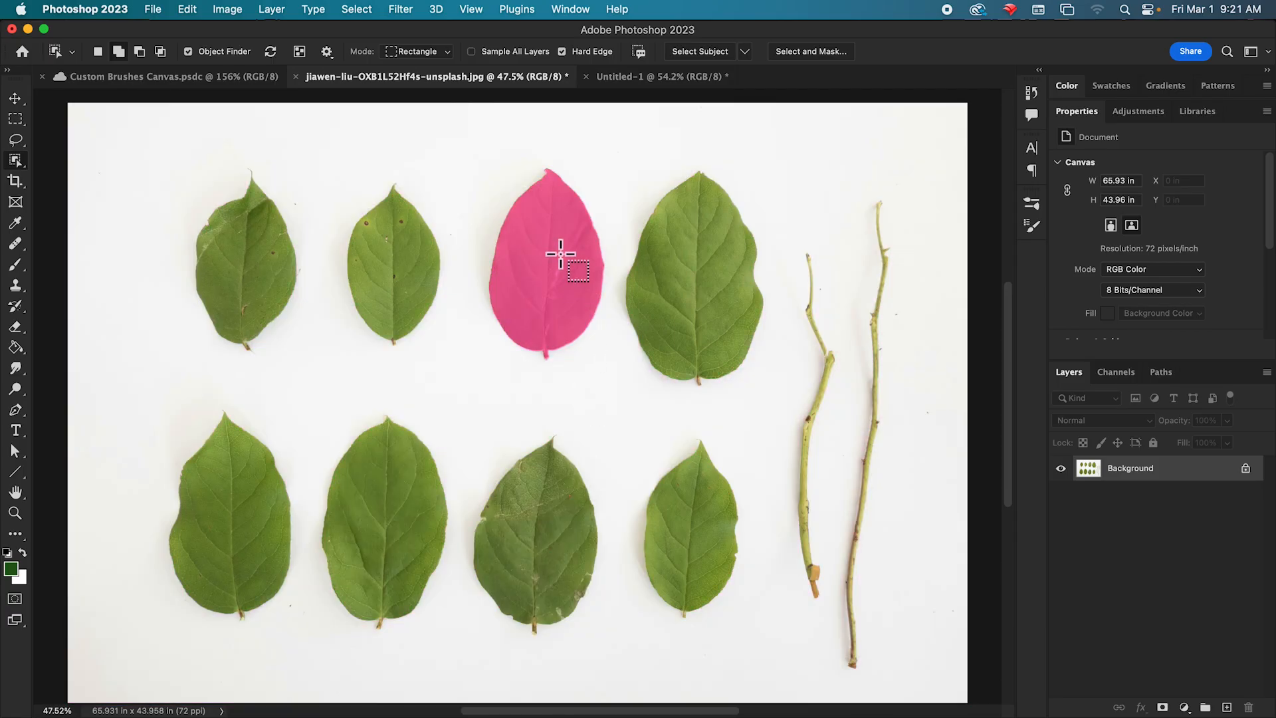
{"action": "left_click", "coordinate": [561, 253]}
{"action": "key", "text": "super+j"}
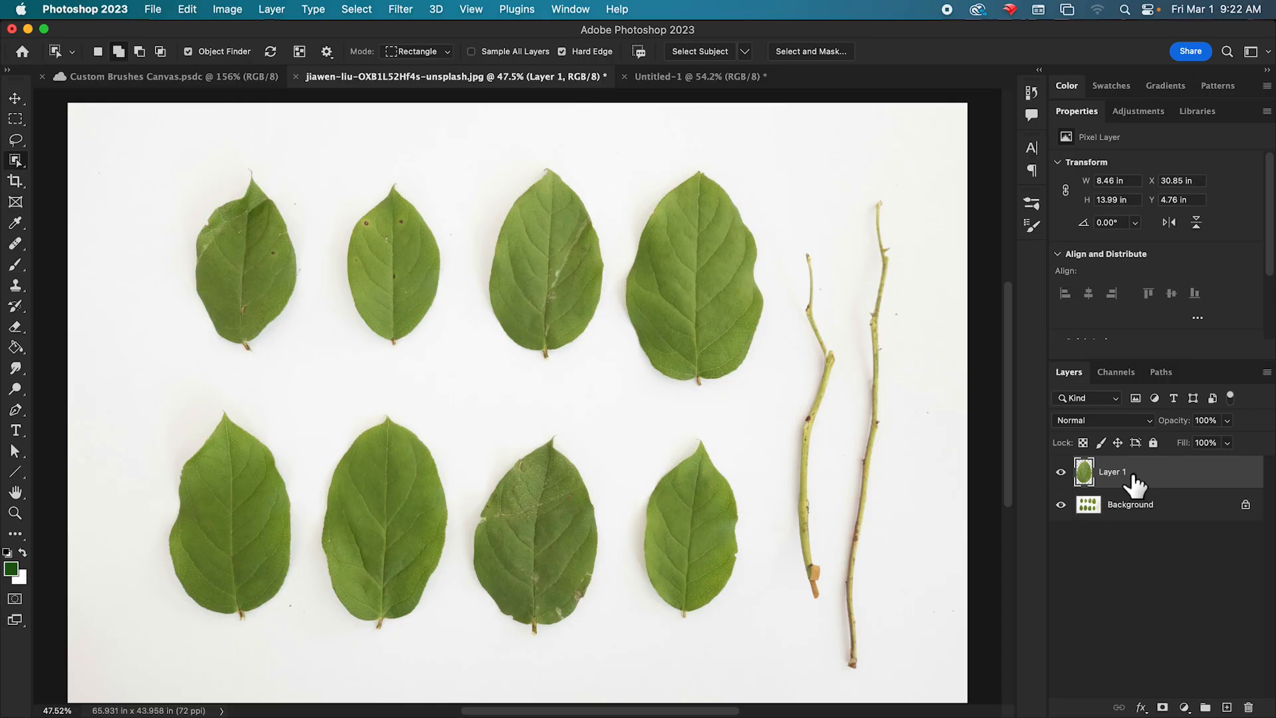
{"action": "left_click", "coordinate": [1060, 505]}
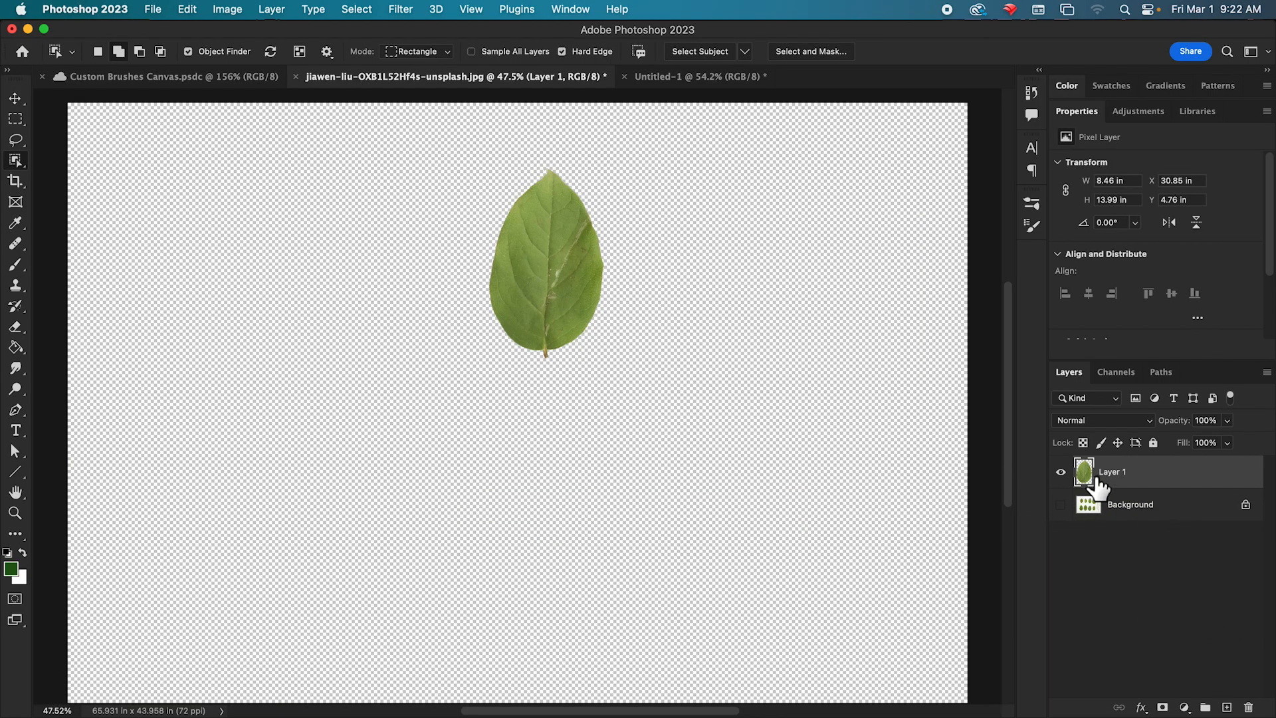
Load the leaf layer's outline as a selection and crop the canvas to the leaf's bounds.
{"action": "scroll", "coordinate": [1010, 399], "scroll_direction": "down", "scroll_amount": 3}
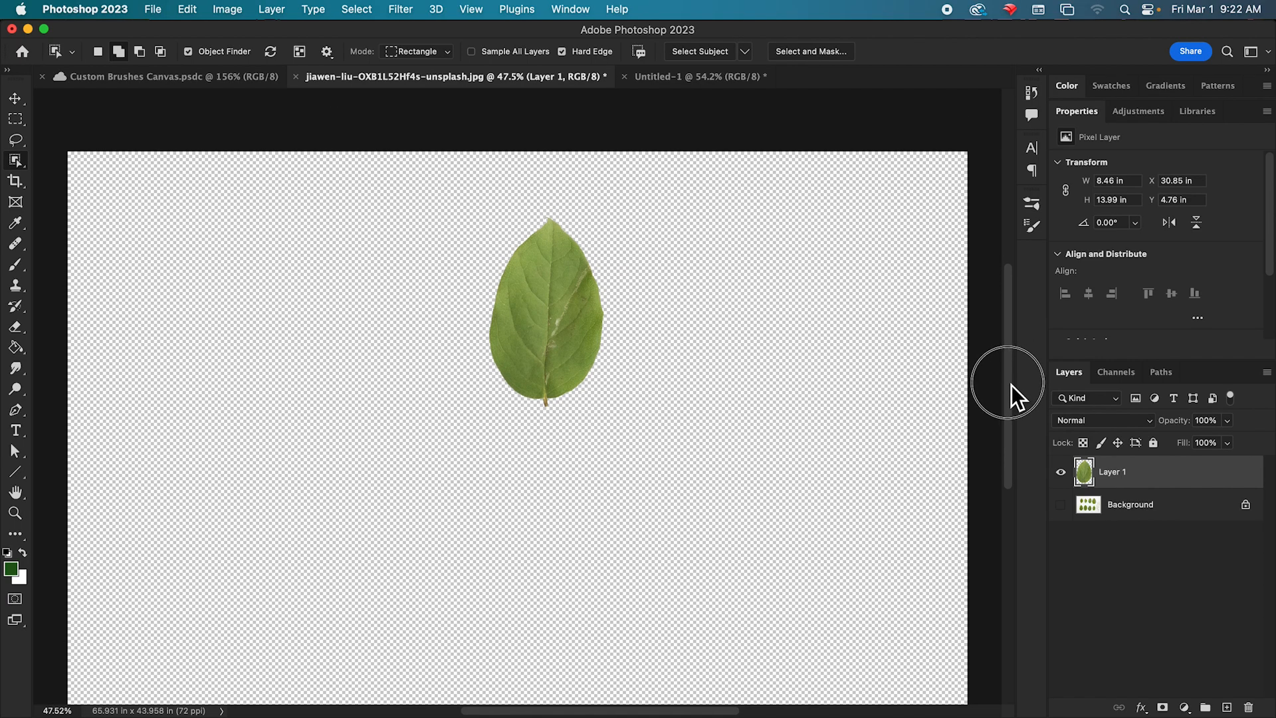
{"action": "scroll", "coordinate": [1009, 420], "scroll_direction": "up", "scroll_amount": 3}
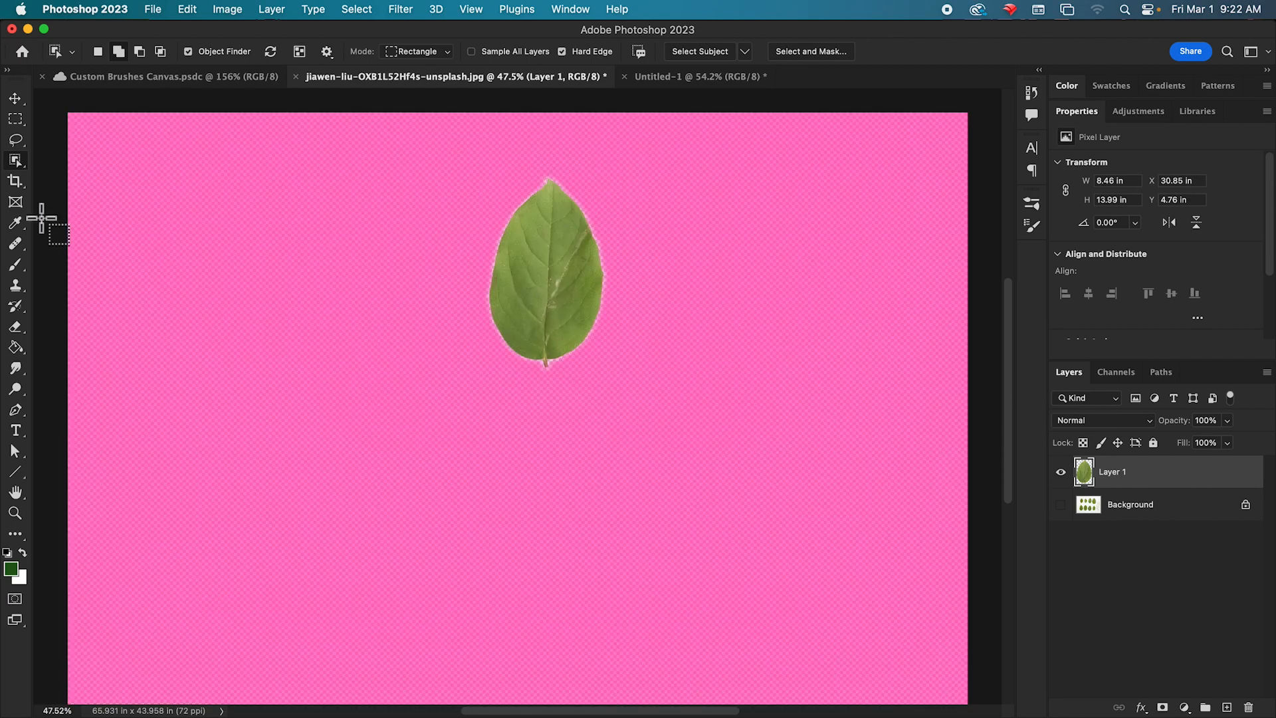
{"action": "left_click", "coordinate": [15, 99]}
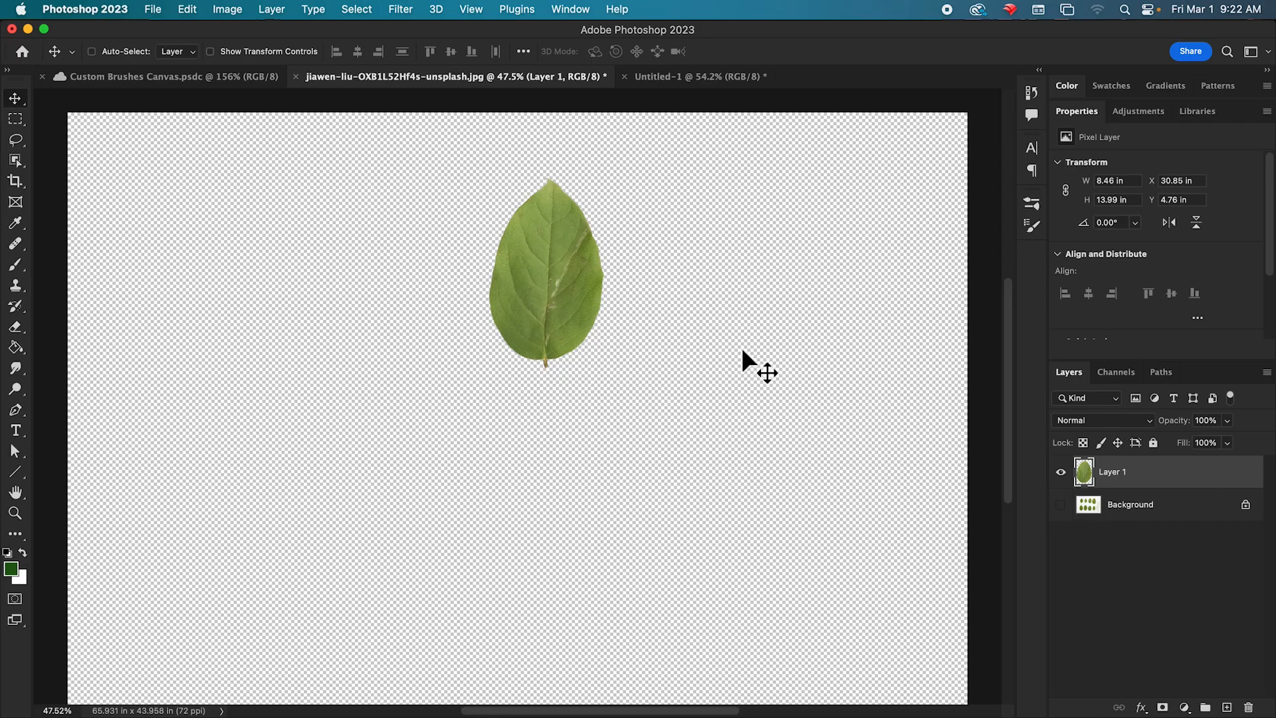
{"action": "key", "text": "super"}
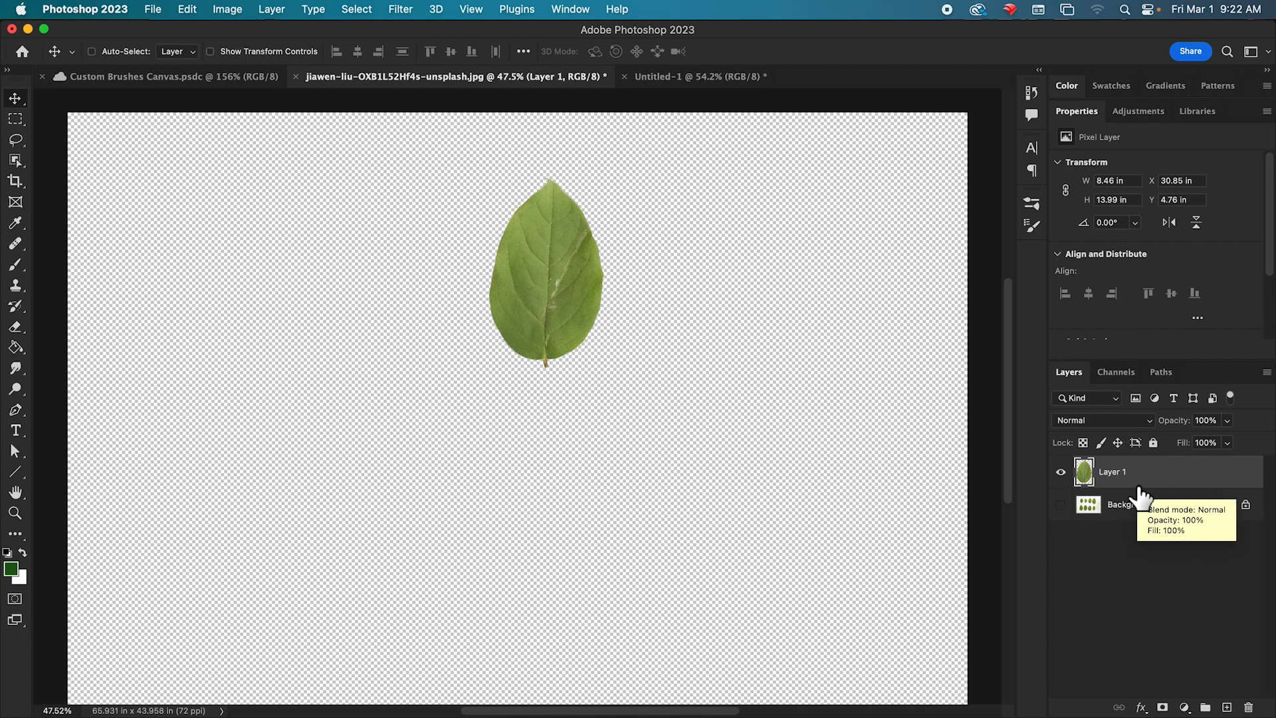
{"action": "left_click_drag", "start_coordinate": [1140, 498], "coordinate": [1089, 474]}
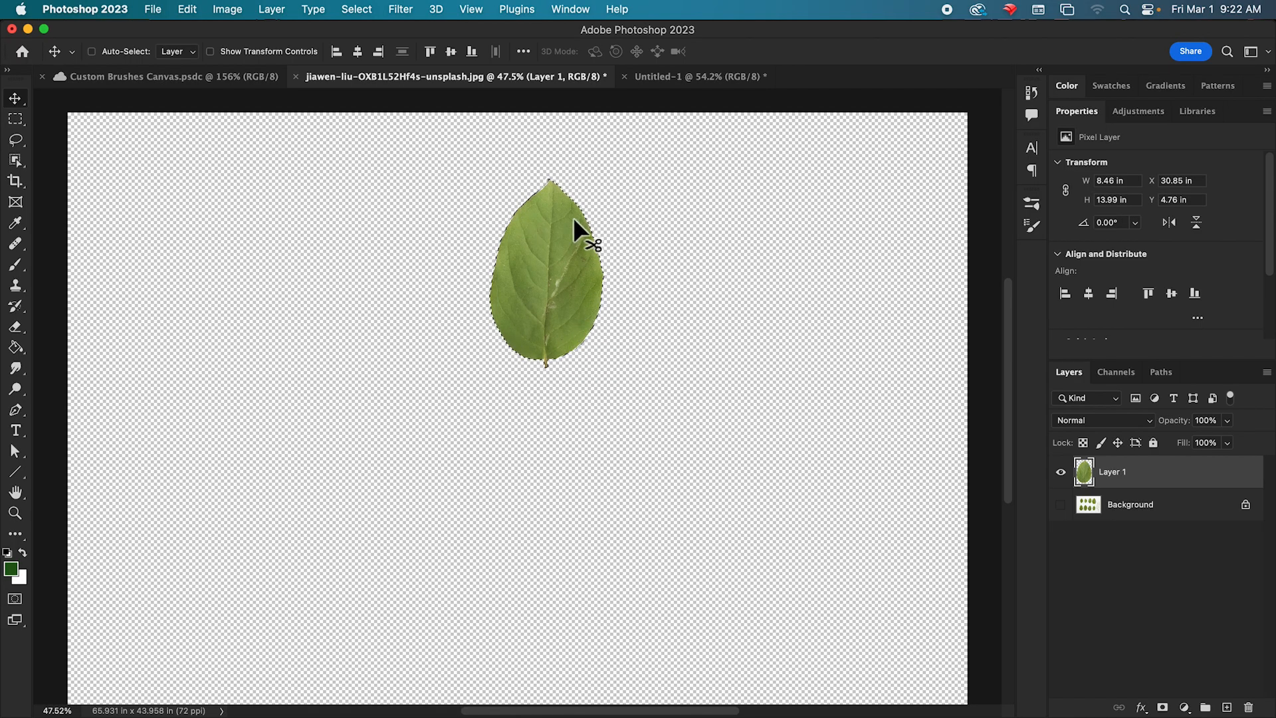
{"action": "left_click", "coordinate": [16, 182]}
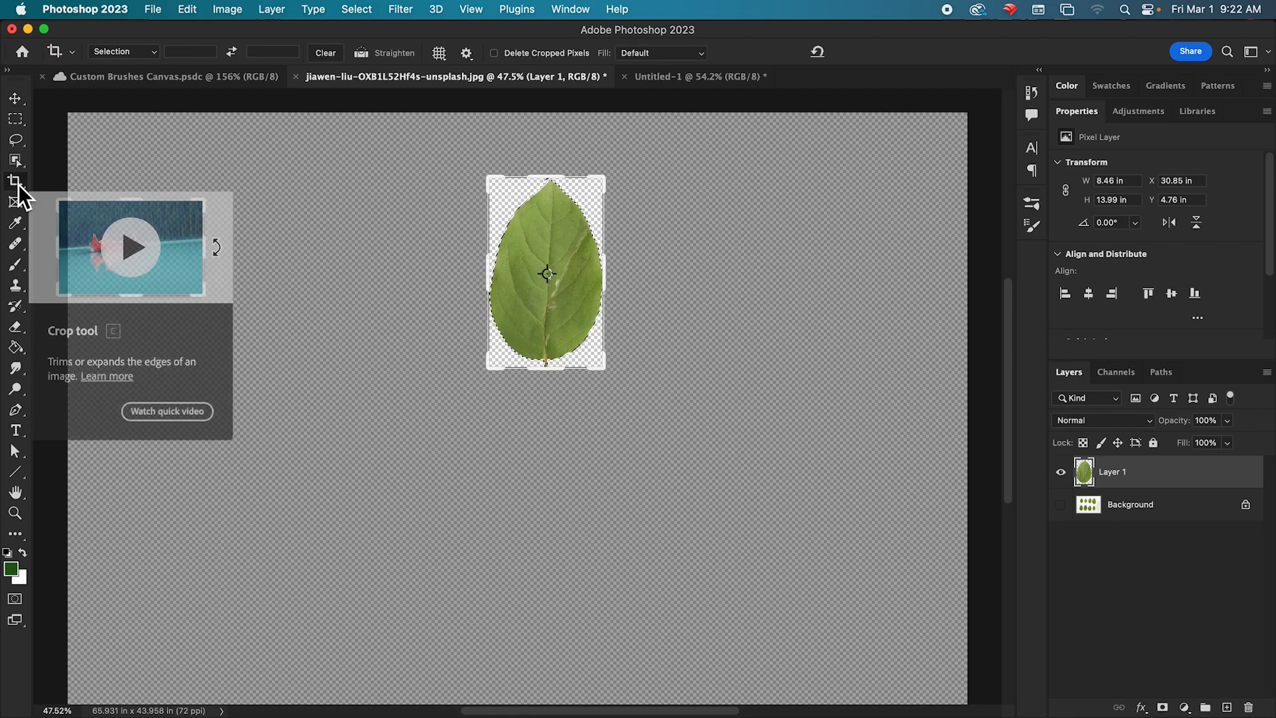
{"action": "left_click", "coordinate": [696, 239]}
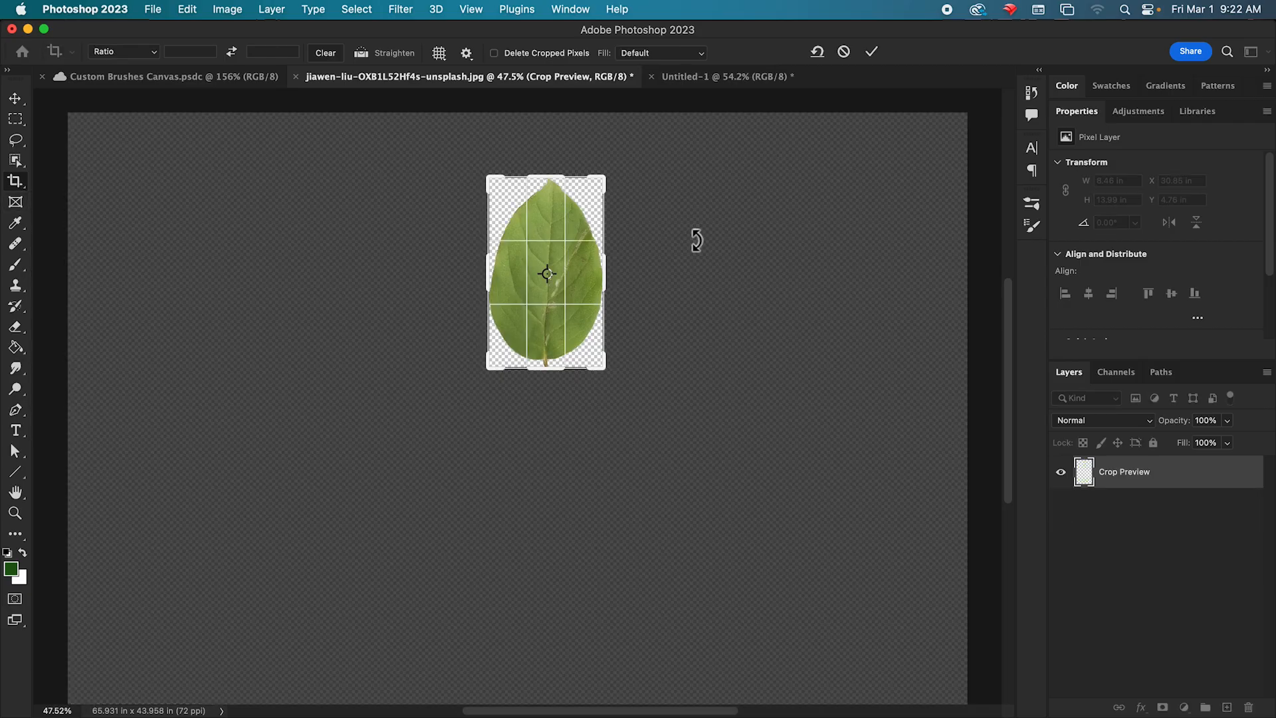
{"action": "key", "text": "Return"}
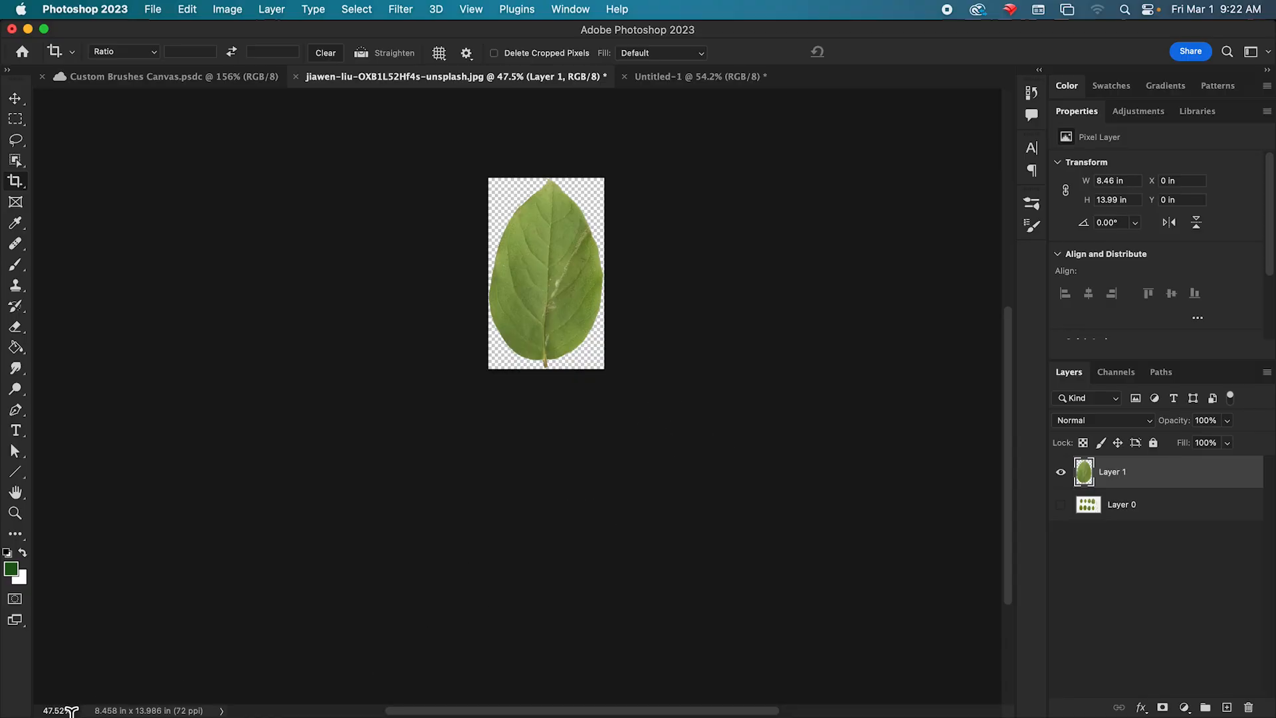
Remove the leaf's color with a Hue/Saturation adjustment, setting Saturation to -100.
{"action": "key", "text": "super+0"}
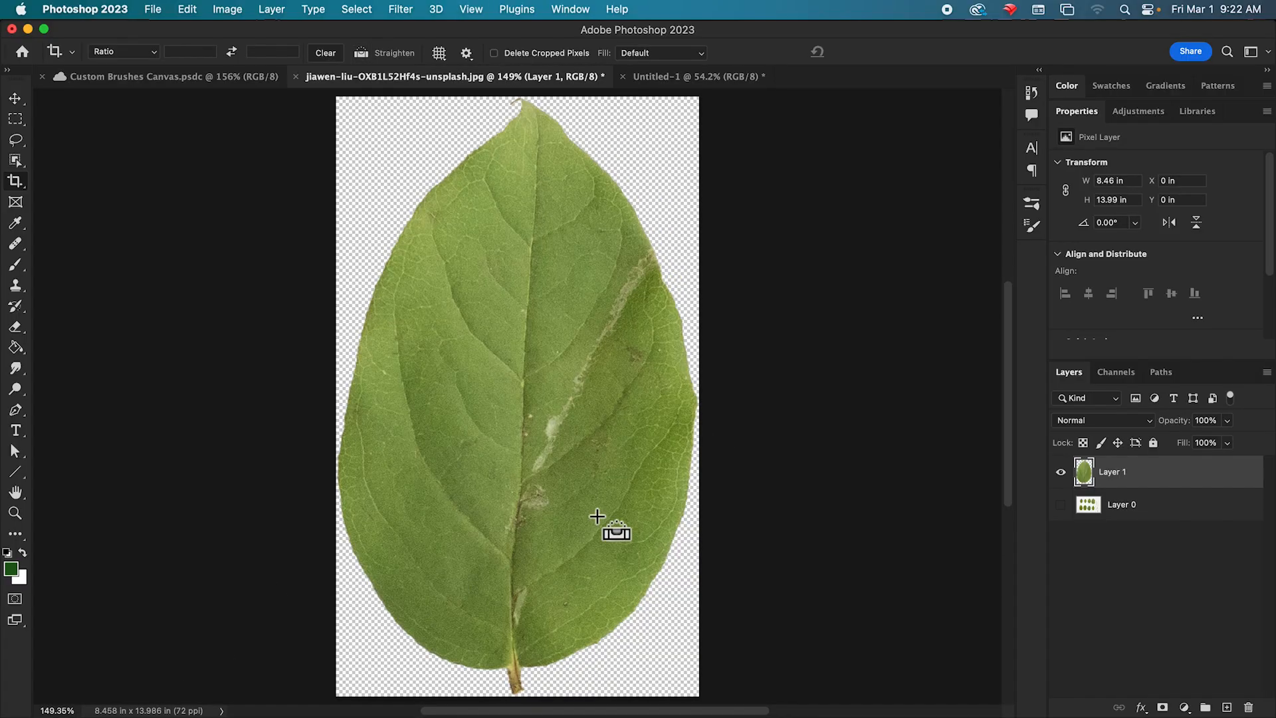
{"action": "key", "text": "super+equal"}
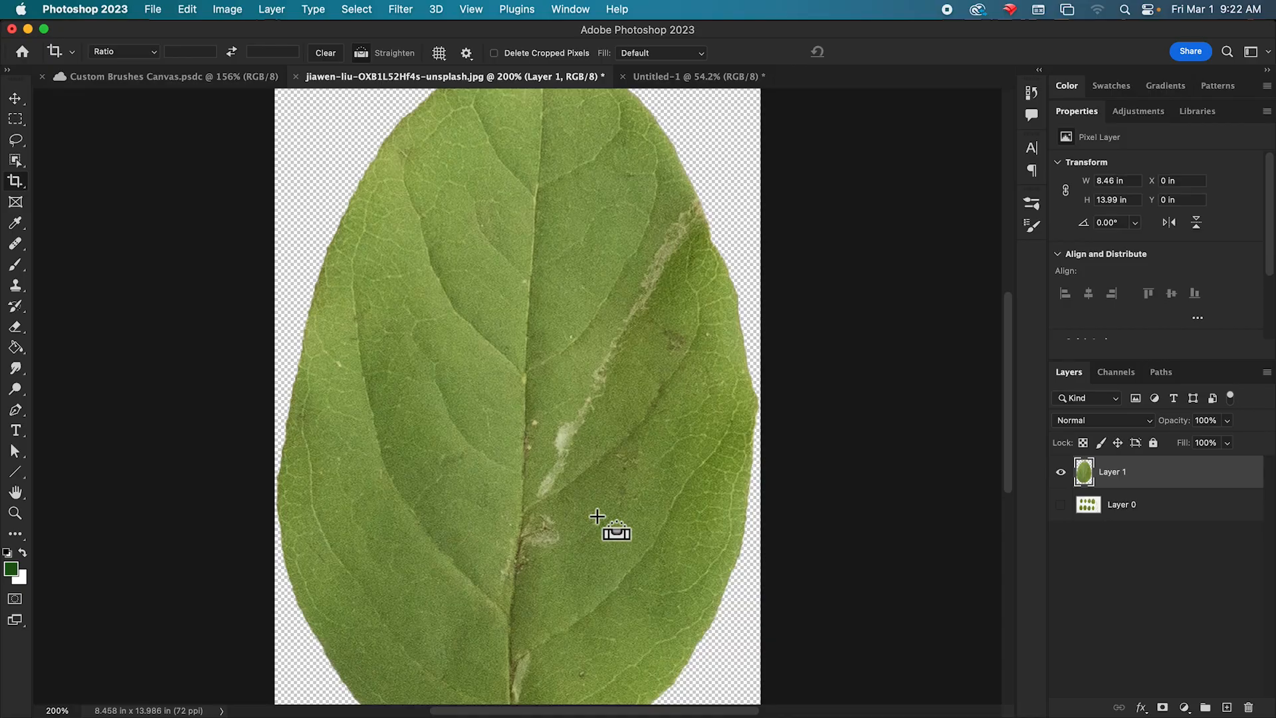
{"action": "key", "text": "super+minus"}
{"action": "key", "text": "super+minus"}
{"action": "key", "text": "super+1"}
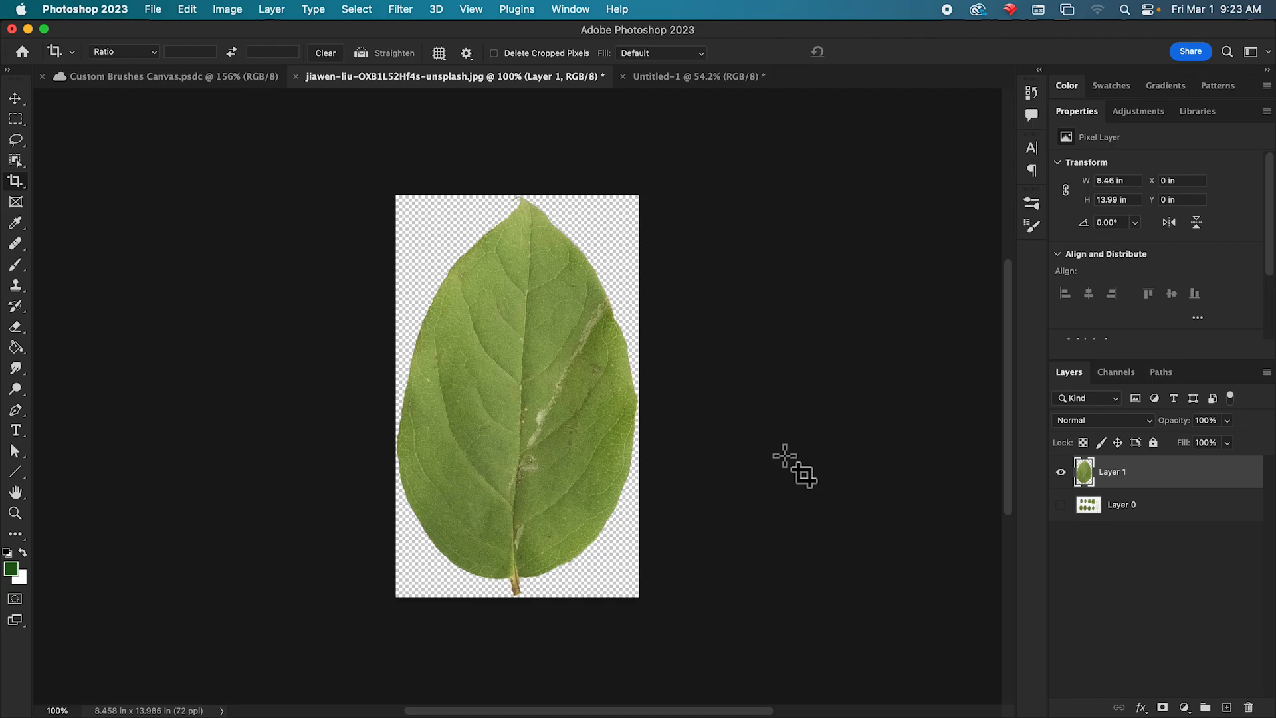
{"action": "left_click", "coordinate": [229, 10]}
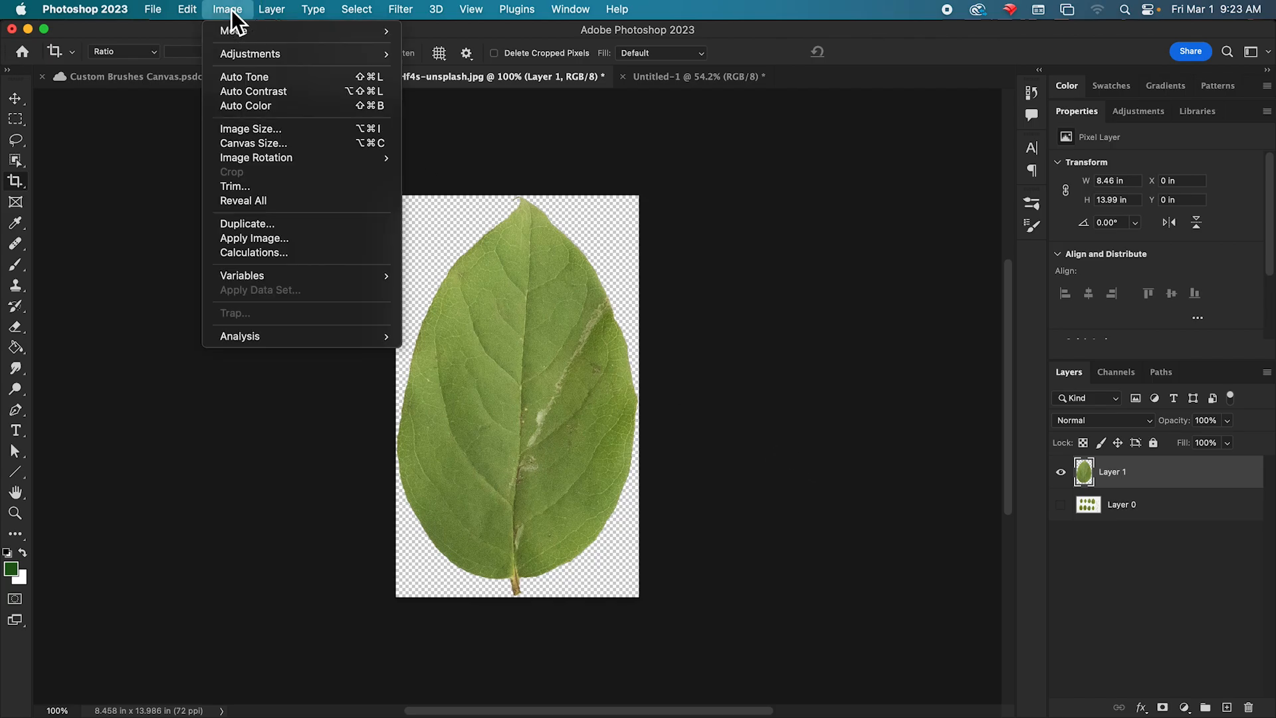
{"action": "left_click", "coordinate": [246, 53]}
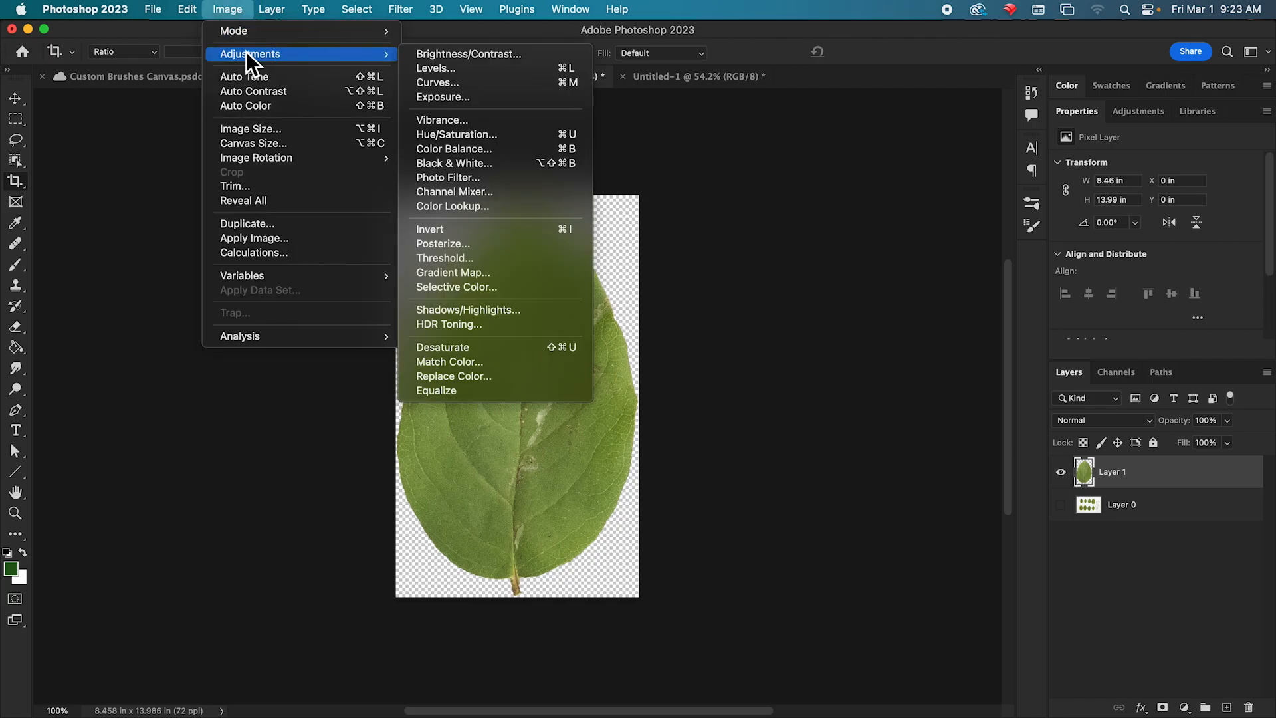
{"action": "left_click", "coordinate": [521, 138]}
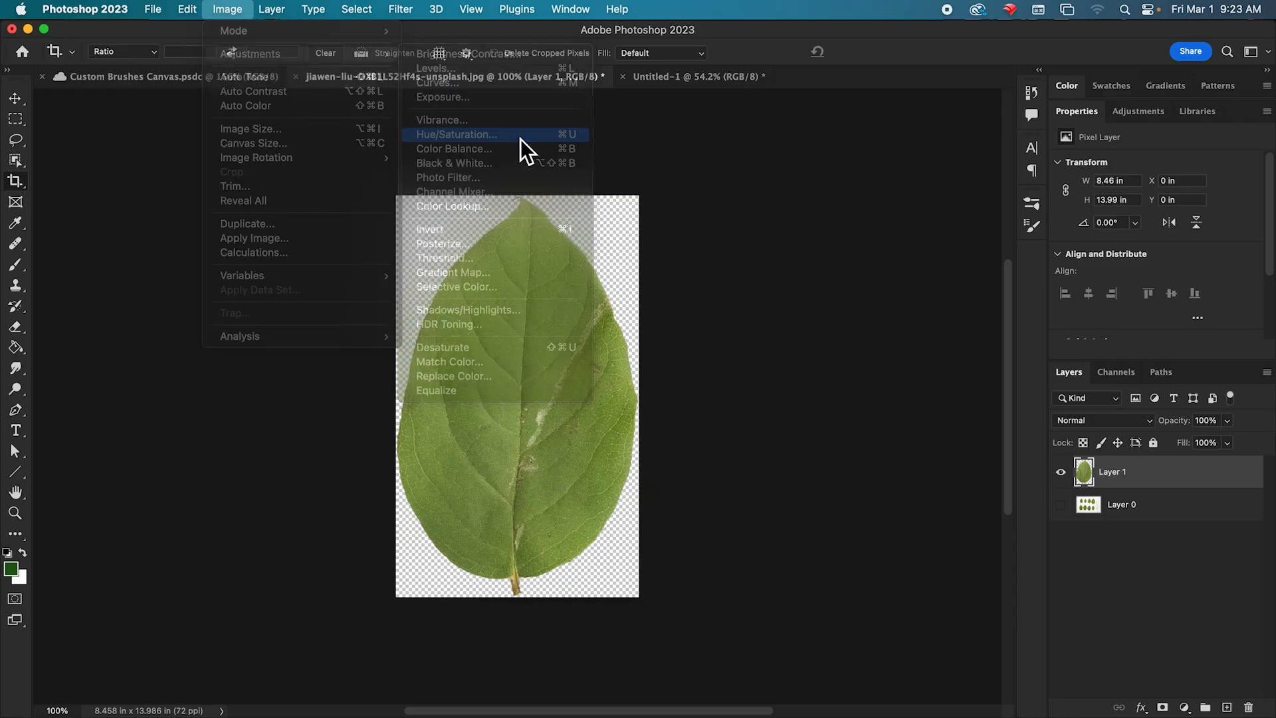
{"action": "left_click_drag", "start_coordinate": [957, 189], "coordinate": [859, 179]}
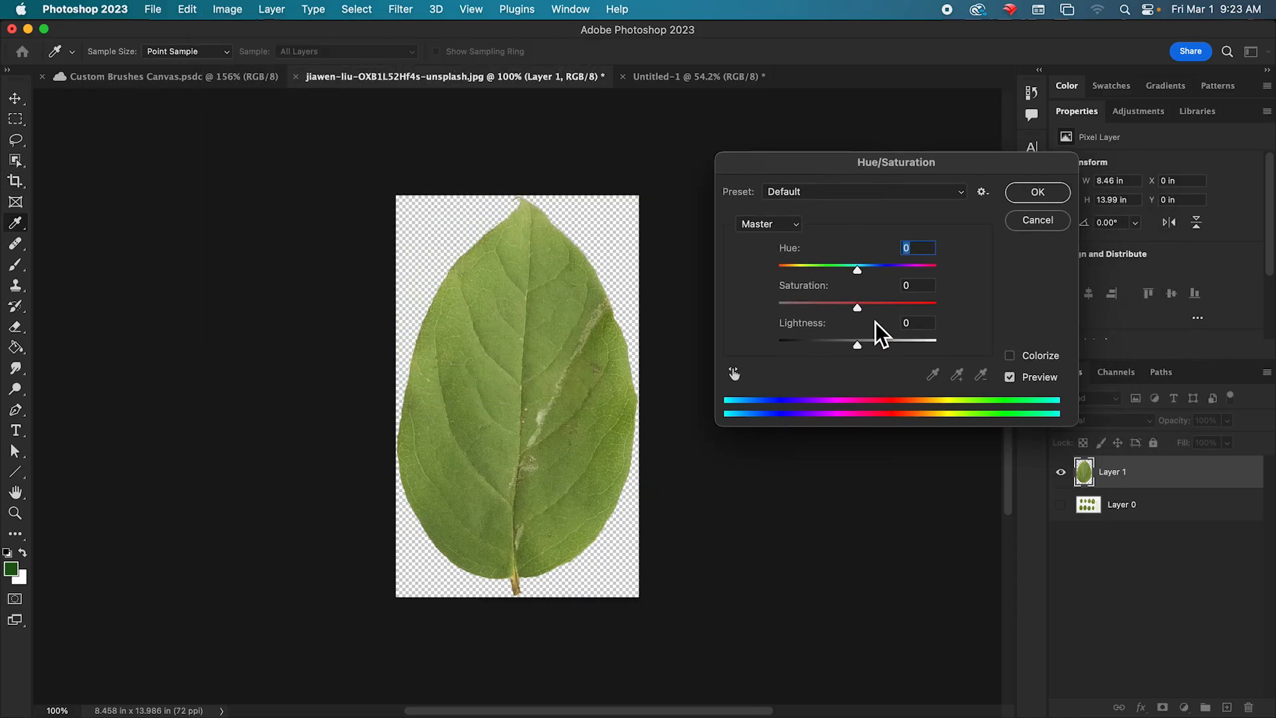
{"action": "left_click_drag", "start_coordinate": [857, 308], "coordinate": [751, 329]}
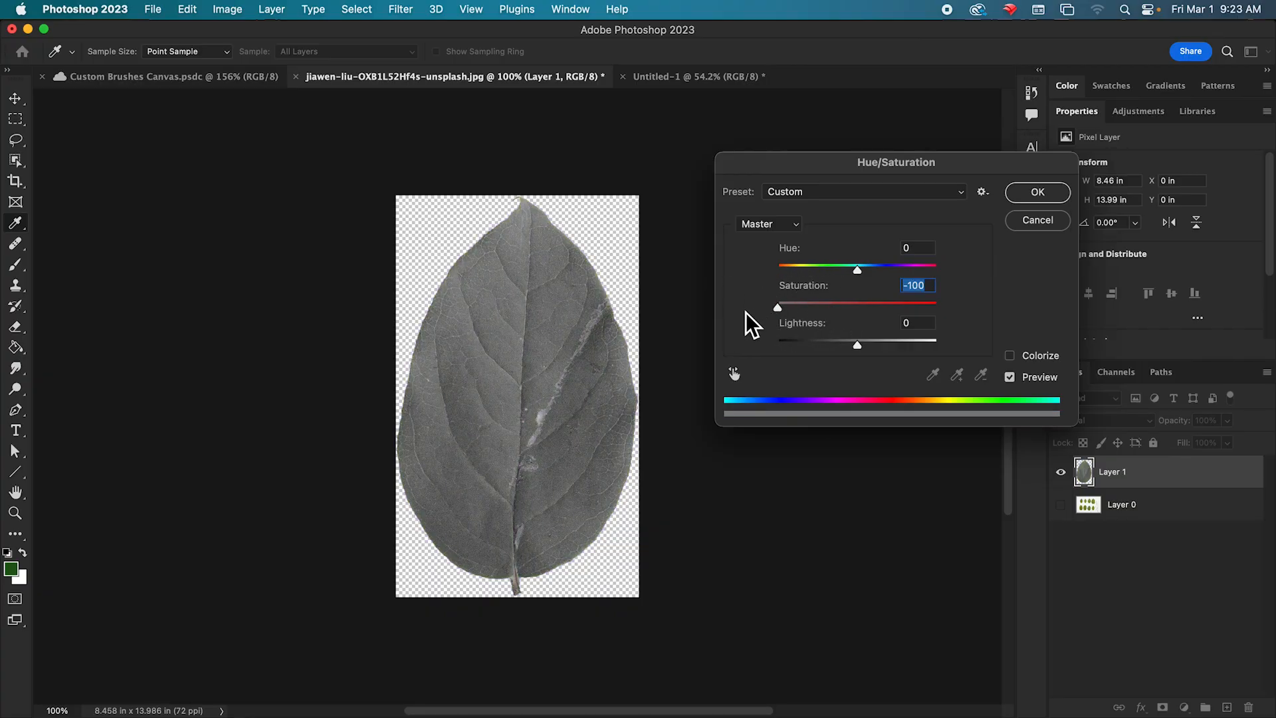
Try Lightness values of -50 and -70 for the gray leaf, settle on -40, and apply the Hue/Saturation adjustment.
{"action": "left_click_drag", "start_coordinate": [860, 350], "coordinate": [827, 354]}
{"action": "left_click", "coordinate": [911, 322]}
{"action": "type", "text": "-50"}
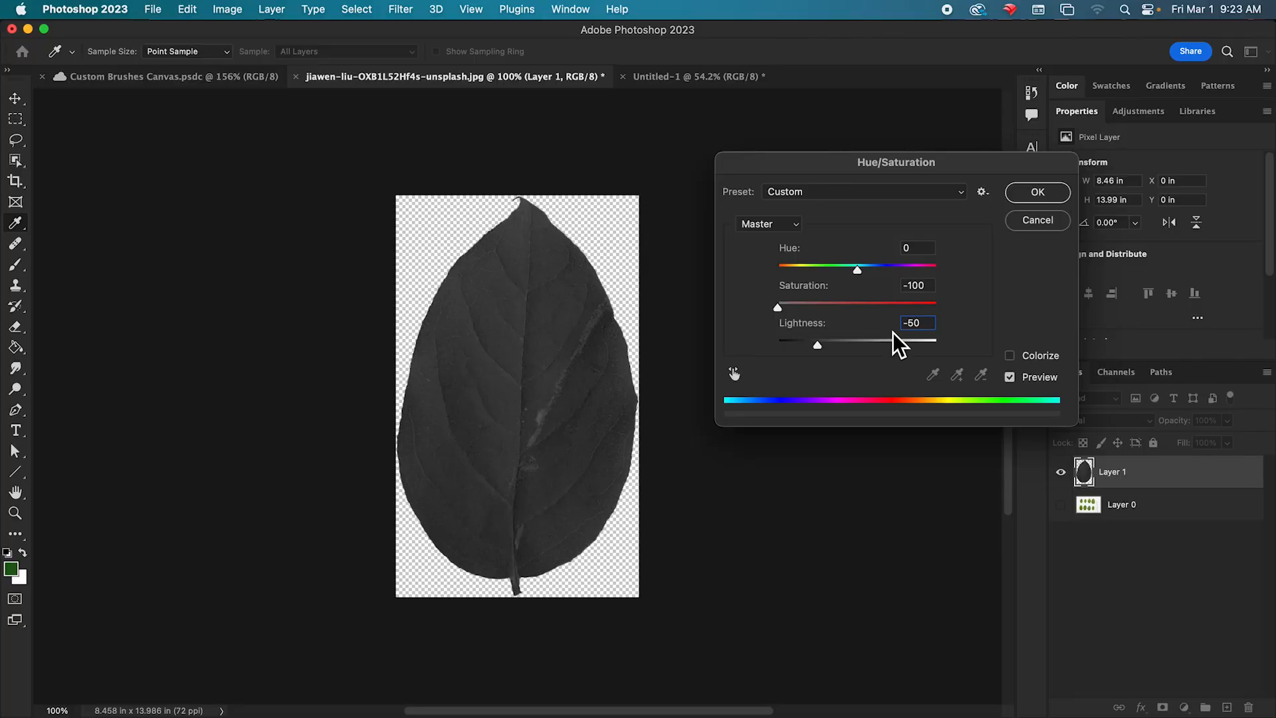
{"action": "left_click", "coordinate": [907, 323]}
{"action": "type", "text": "-45"}
{"action": "left_click", "coordinate": [910, 324]}
{"action": "type", "text": "-70"}
{"action": "left_click_drag", "start_coordinate": [935, 325], "coordinate": [854, 325]}
{"action": "type", "text": "-"}
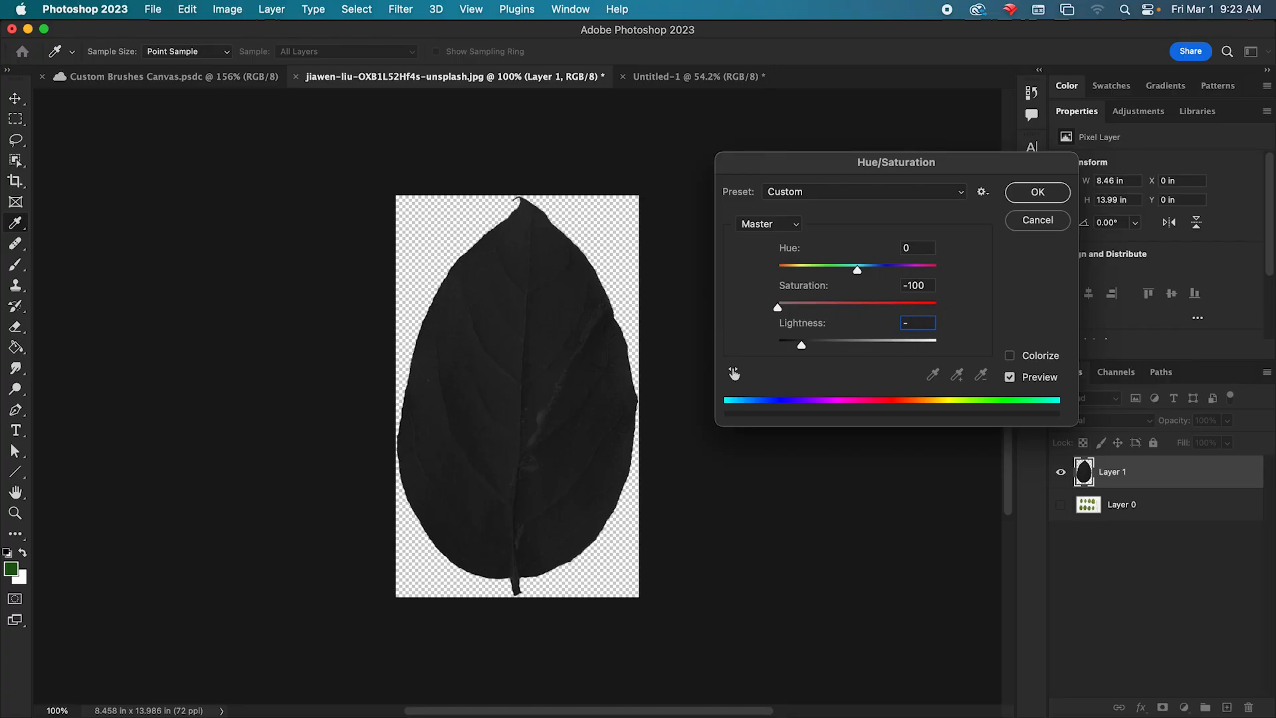
{"action": "type", "text": "40"}
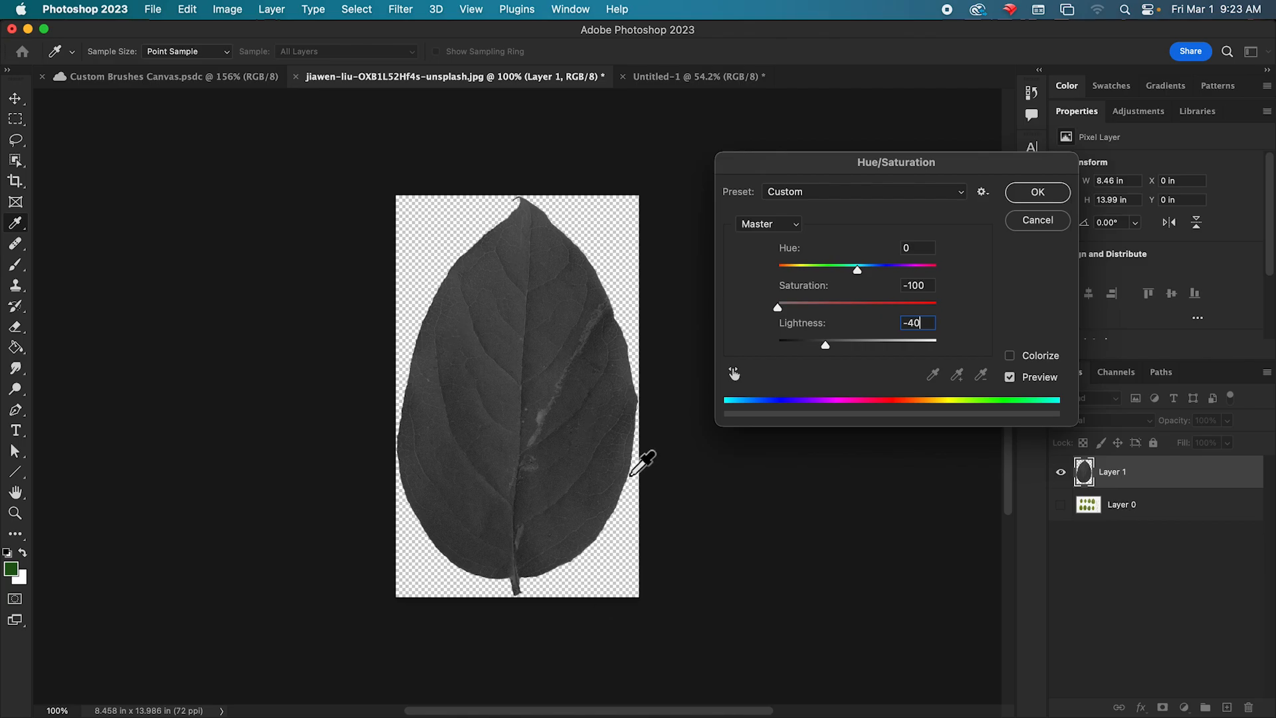
{"action": "key", "text": "c"}
{"action": "left_click", "coordinate": [1030, 192]}
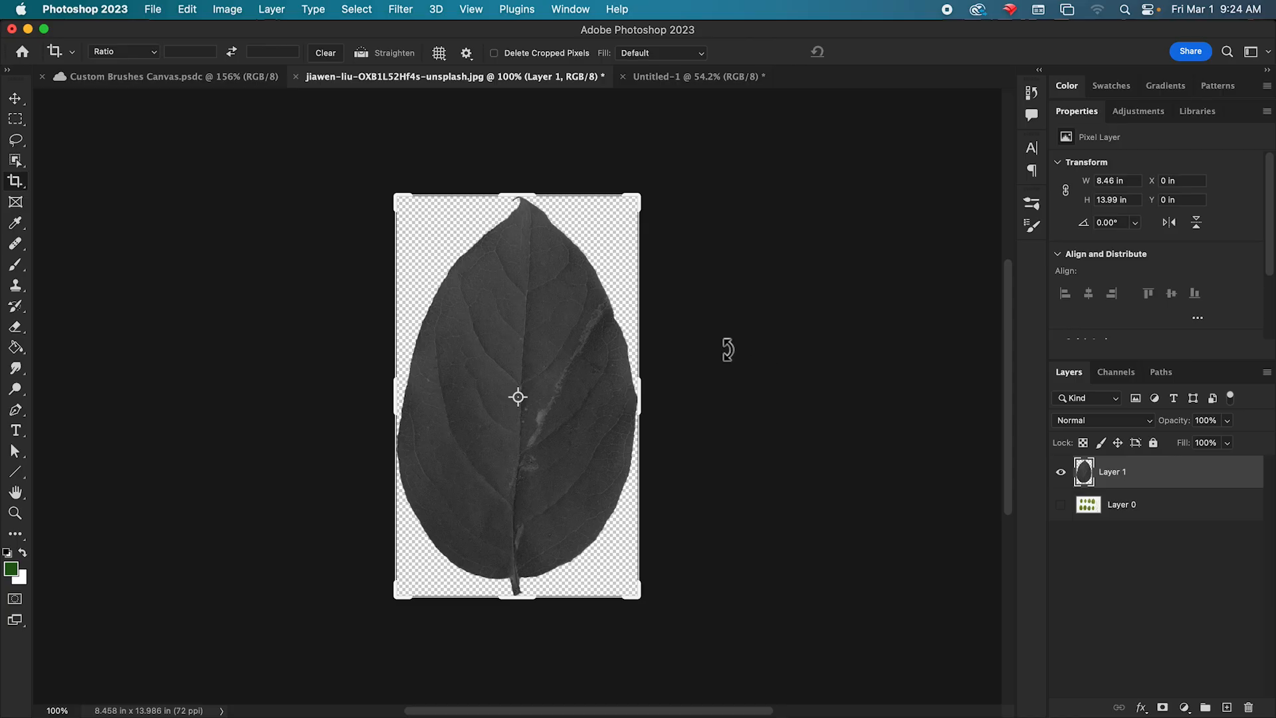
Increase the leaf's contrast with a Levels adjustment, using input levels 56, 1.33 and 185, and apply it.
{"action": "left_click", "coordinate": [228, 9]}
{"action": "mouse_move", "coordinate": [249, 56]}
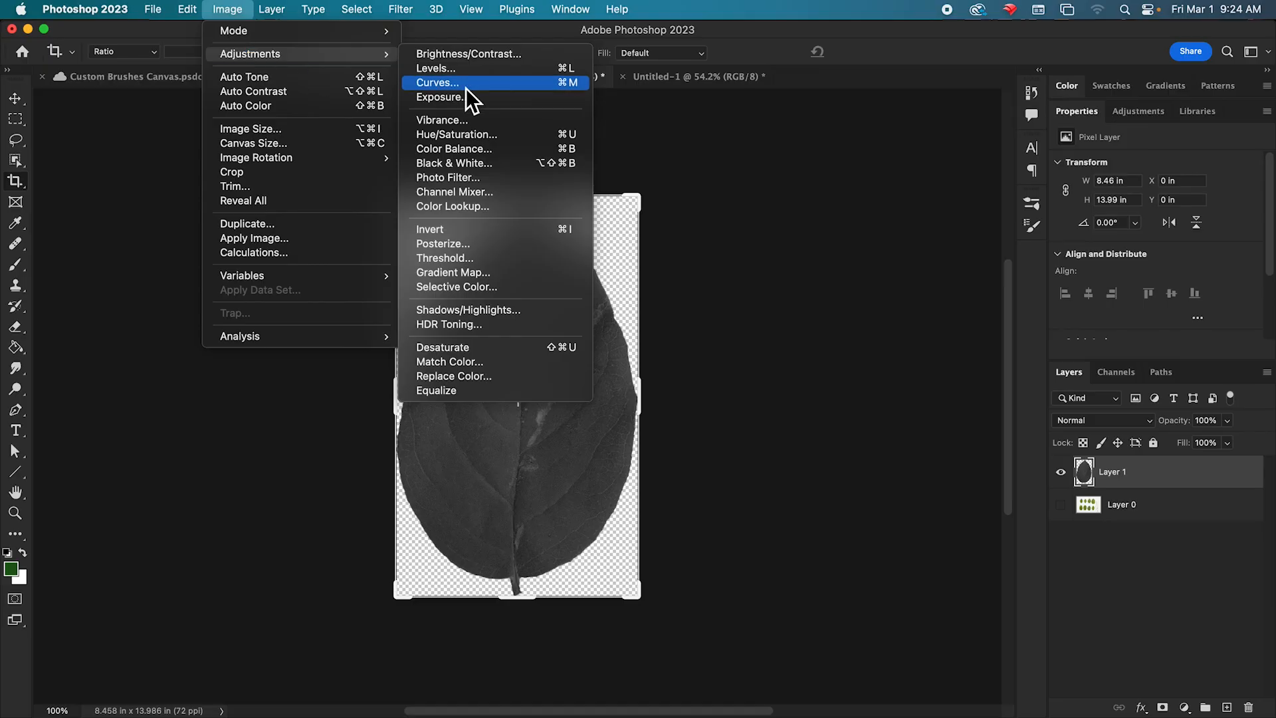
{"action": "left_click", "coordinate": [504, 70]}
{"action": "left_click_drag", "start_coordinate": [908, 314], "coordinate": [787, 161]}
{"action": "left_click_drag", "start_coordinate": [696, 341], "coordinate": [737, 350]}
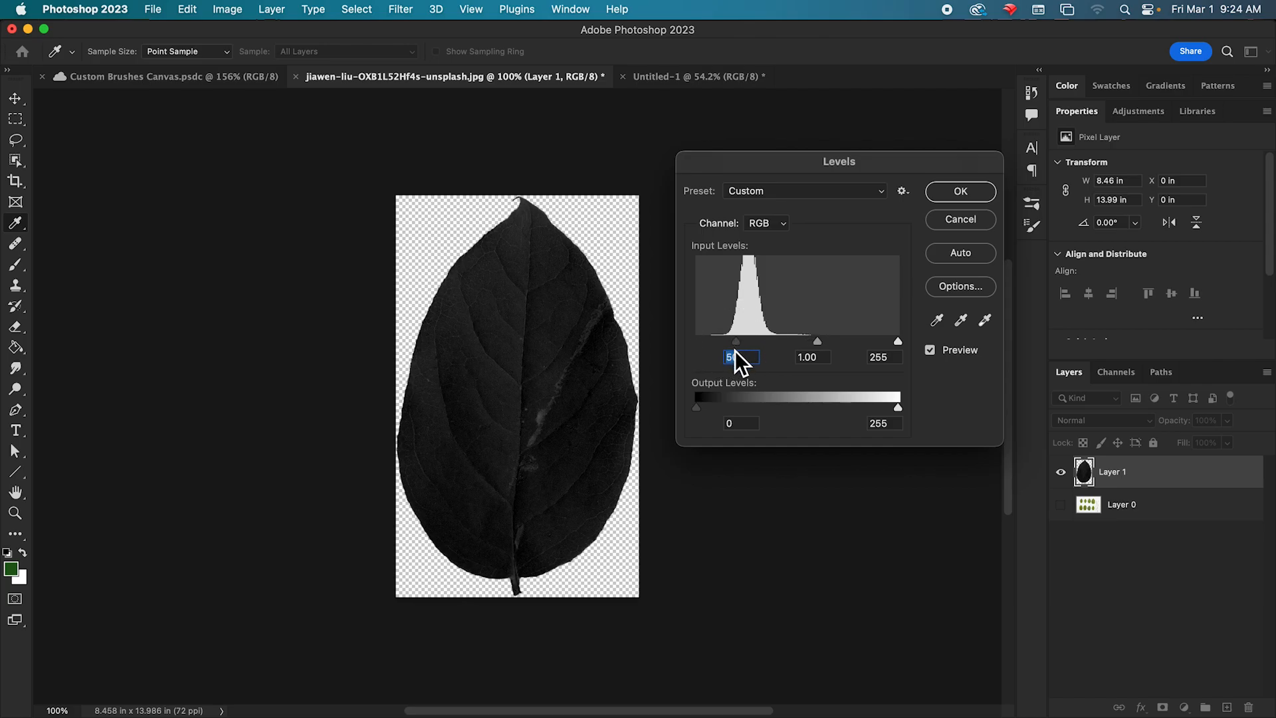
{"action": "left_click_drag", "start_coordinate": [897, 342], "coordinate": [774, 344]}
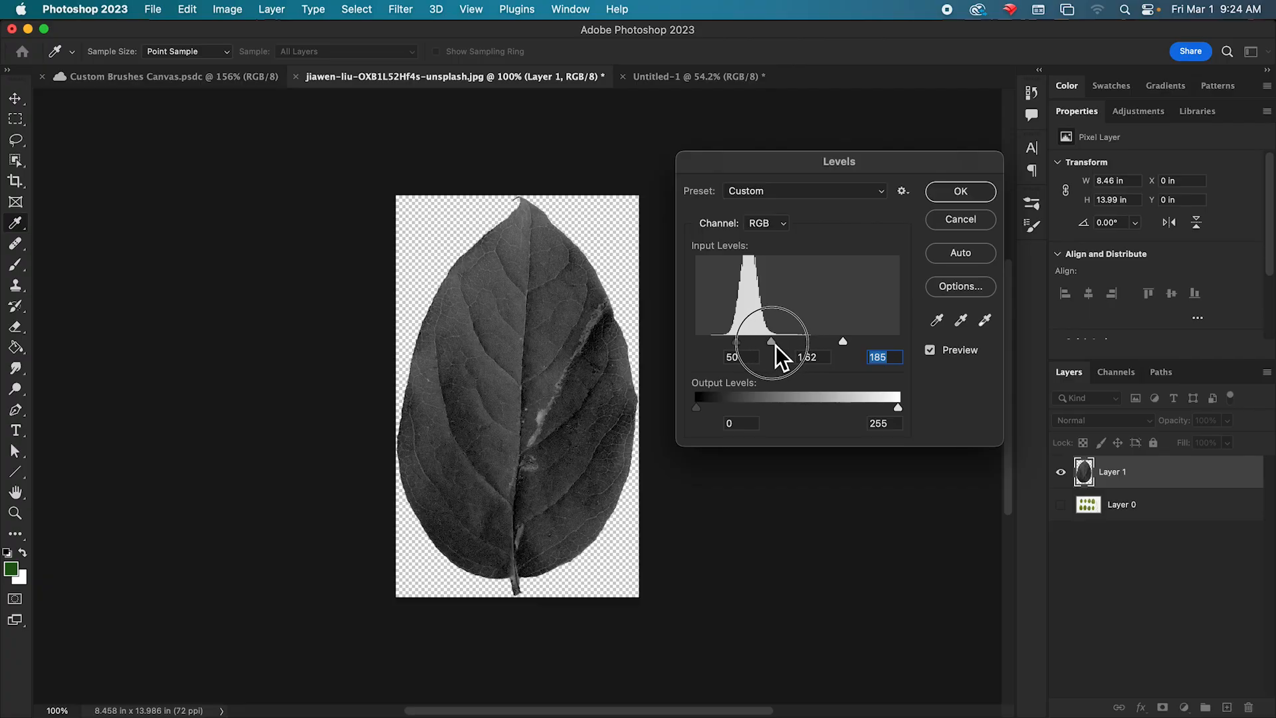
{"action": "left_click_drag", "start_coordinate": [738, 345], "coordinate": [786, 350]}
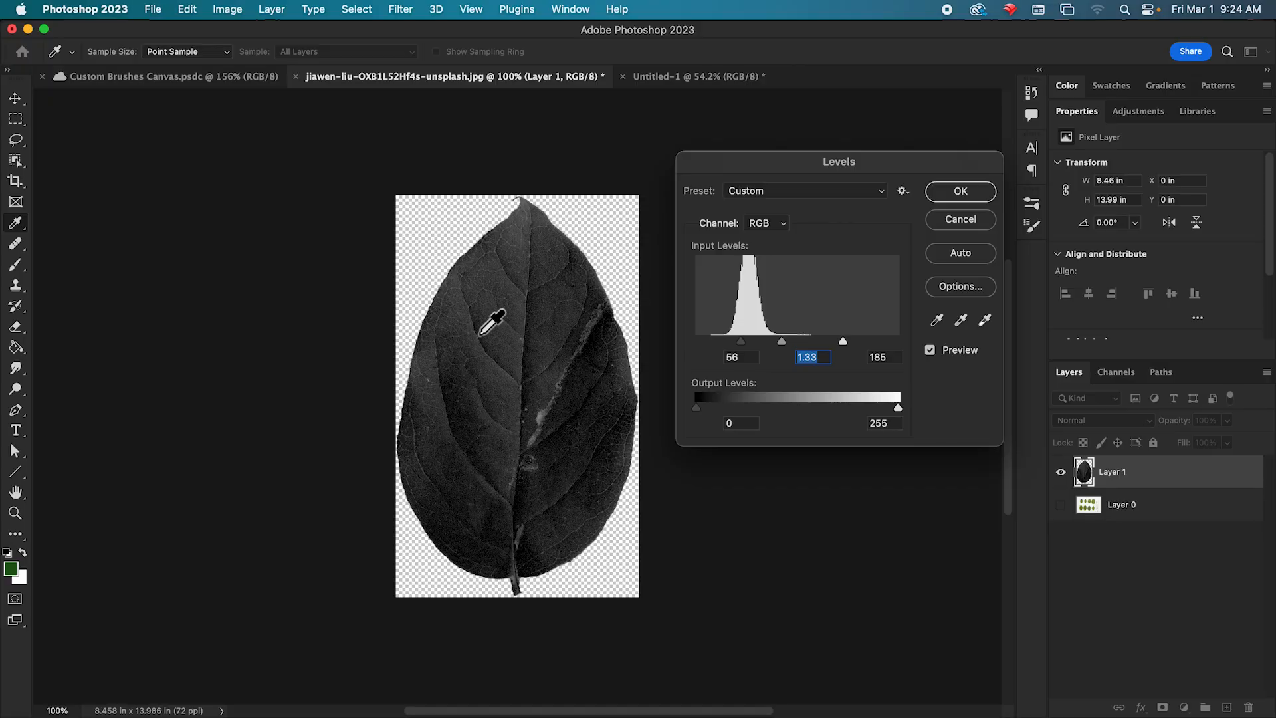
{"action": "left_click", "coordinate": [957, 193]}
{"action": "key", "text": "c"}
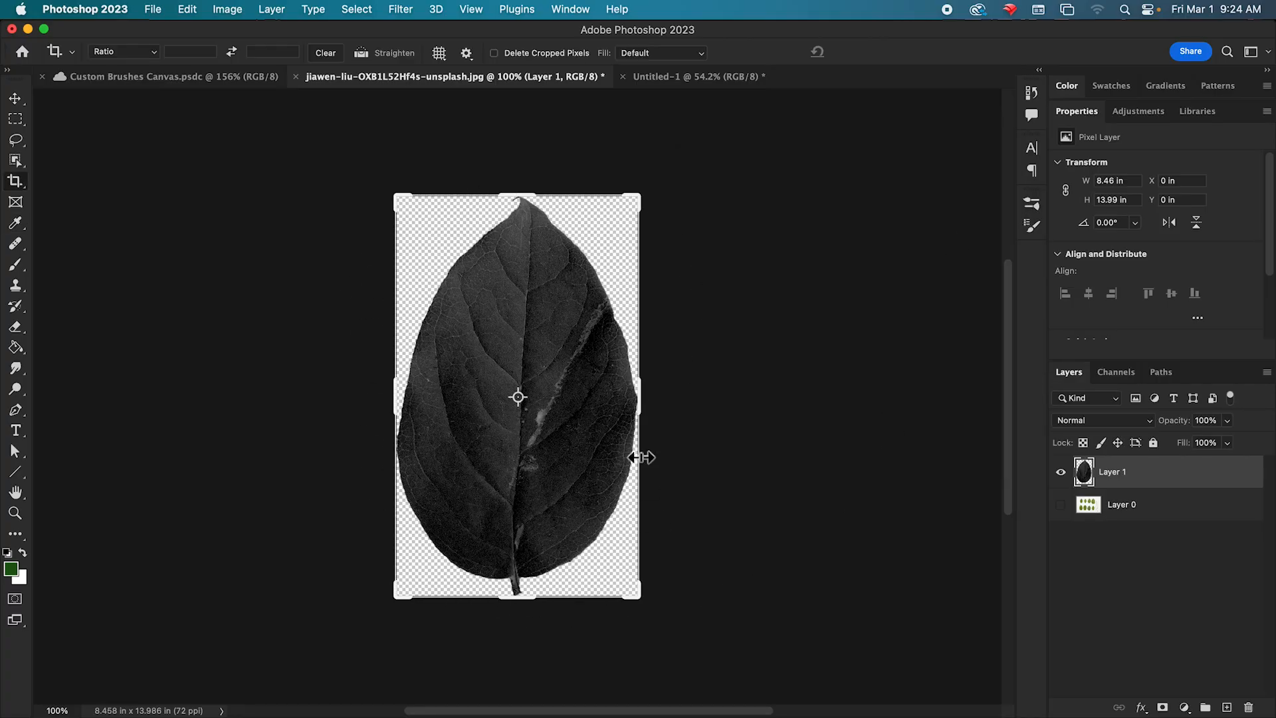
Define the black-and-white leaf as a brush preset named "leaf".
{"action": "left_click", "coordinate": [160, 12]}
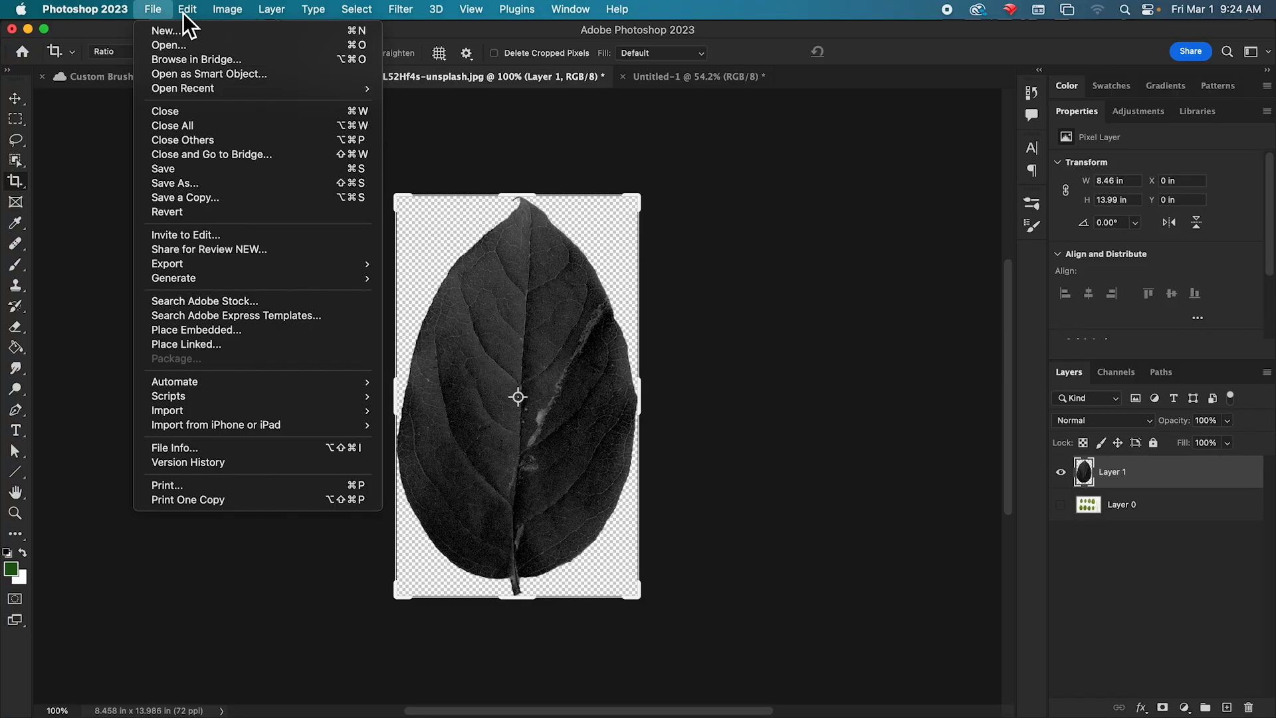
{"action": "mouse_move", "coordinate": [193, 12]}
{"action": "left_click", "coordinate": [262, 427]}
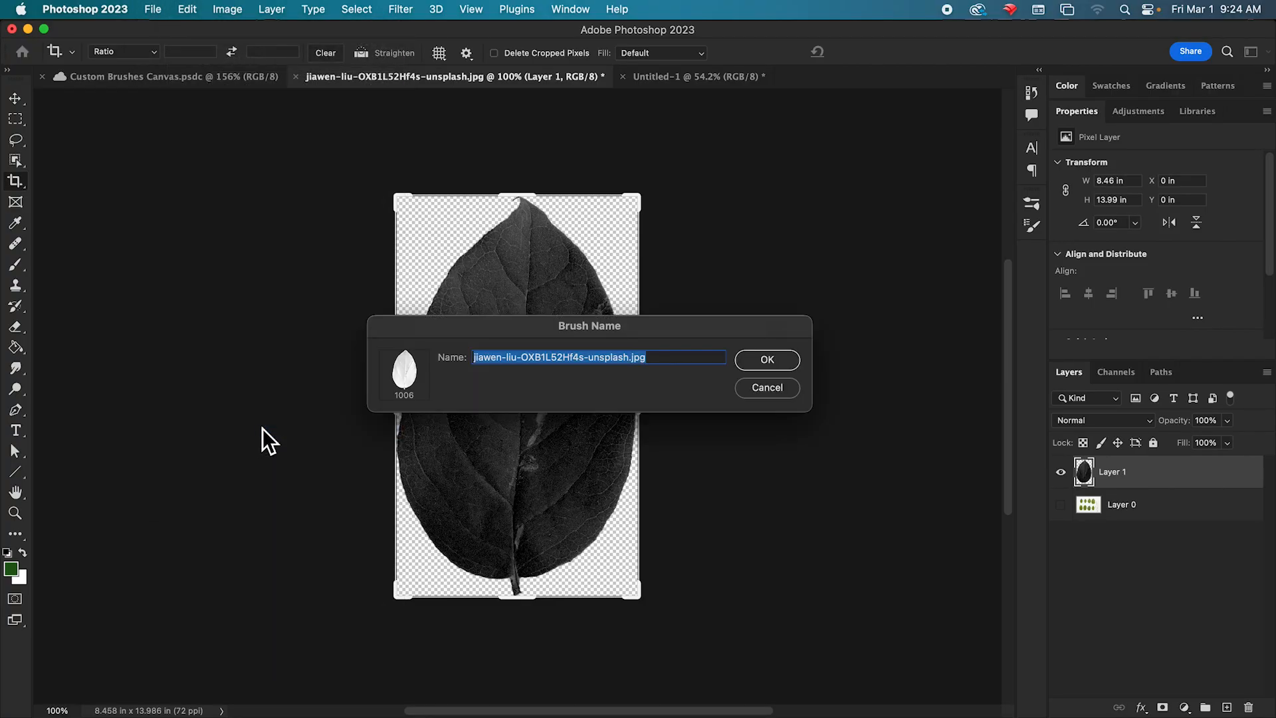
{"action": "type", "text": "lea"}
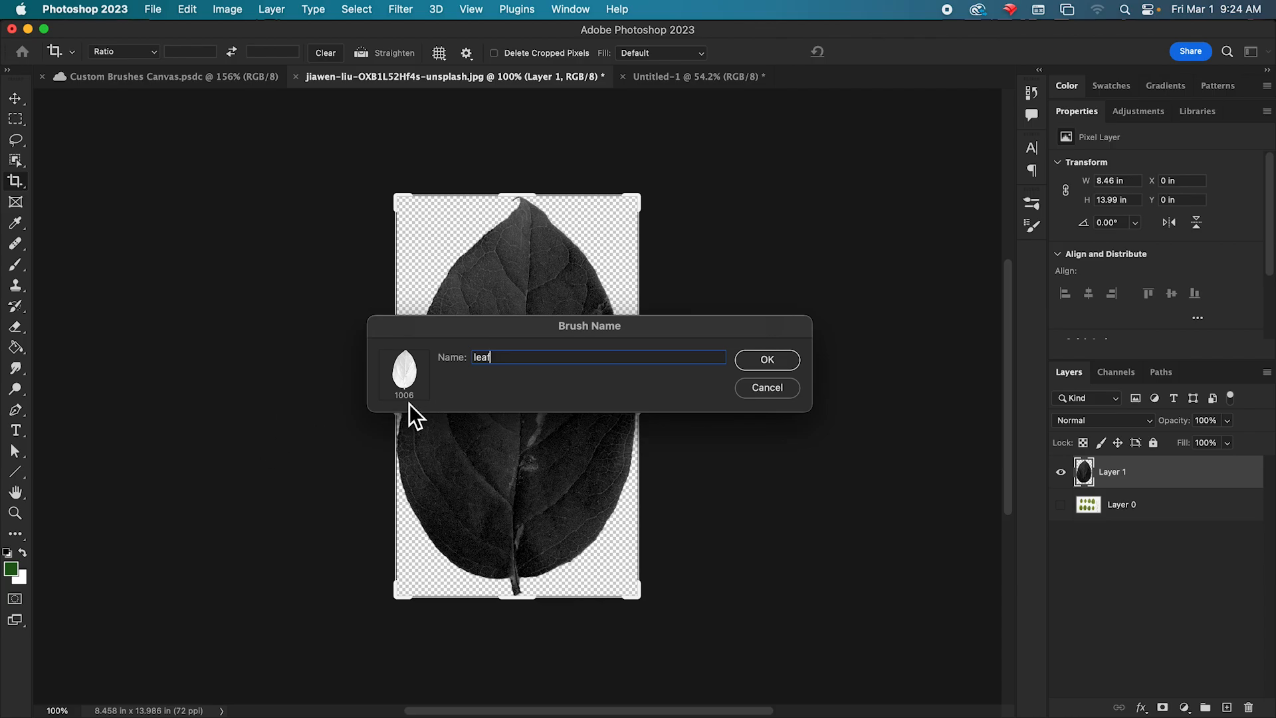
{"action": "type", "text": "f"}
{"action": "left_click", "coordinate": [751, 362]}
Activate the Brush tool with the leaf tip, undo the stray stroke, and switch to the blank Untitled-1 document.
{"action": "key", "text": "b"}
{"action": "mouse_move", "coordinate": [555, 340]}
{"action": "left_mouse_down"}
{"action": "mouse_move", "coordinate": [478, 283]}
{"action": "mouse_move", "coordinate": [429, 353]}
{"action": "mouse_move", "coordinate": [630, 370]}
{"action": "mouse_move", "coordinate": [569, 454]}
{"action": "mouse_move", "coordinate": [389, 442]}
{"action": "mouse_move", "coordinate": [502, 456]}
{"action": "left_mouse_up"}
{"action": "key", "text": "super+z"}
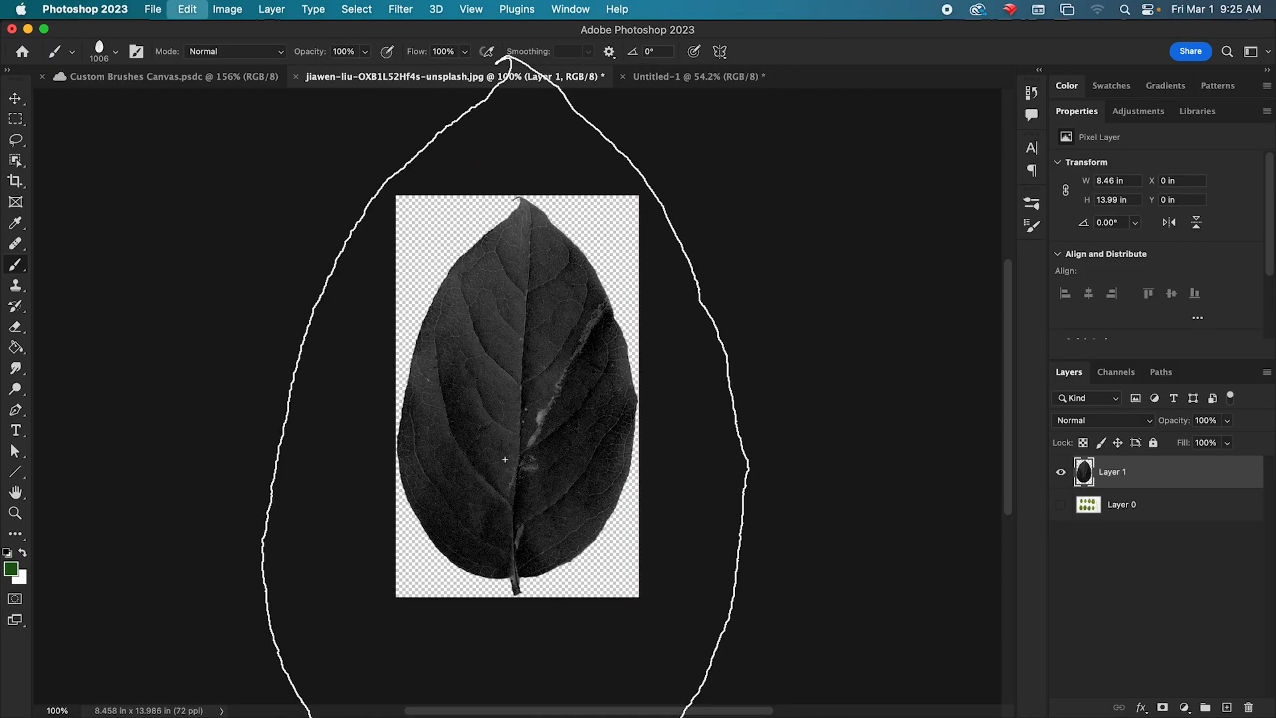
{"action": "left_click", "coordinate": [643, 82]}
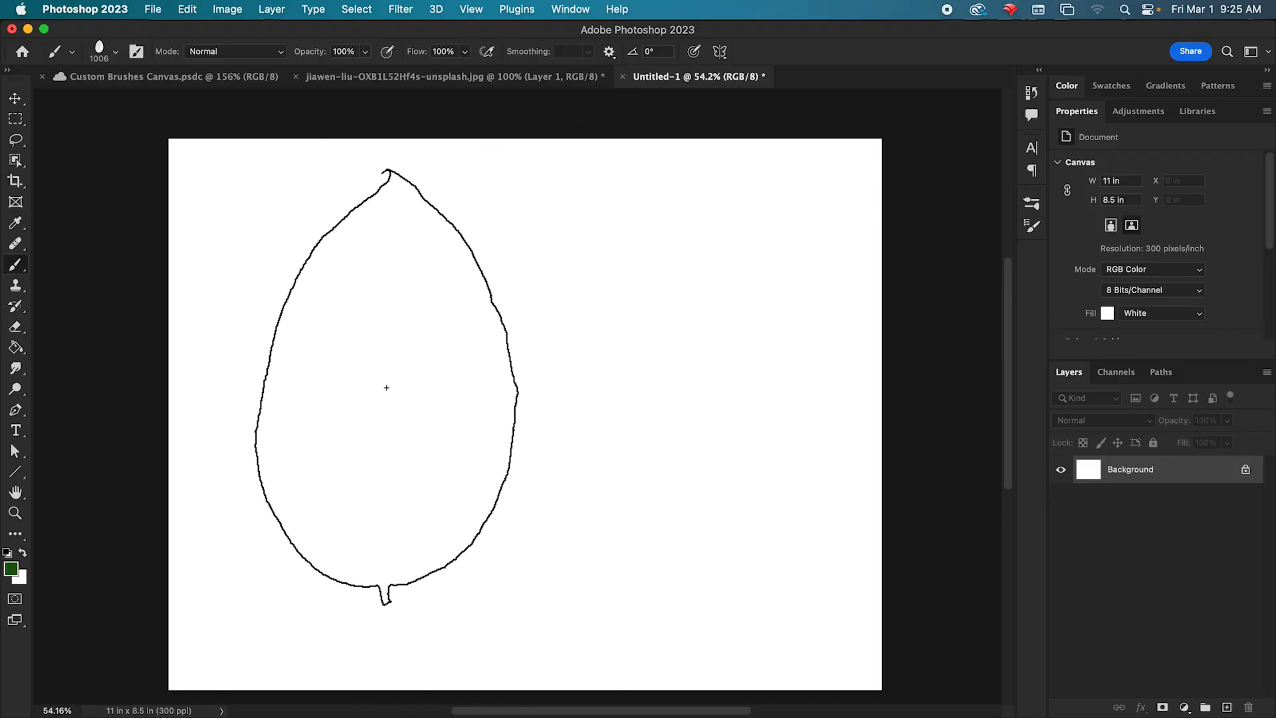
Set the foreground color to black and stamp one leaf on the canvas.
{"action": "left_click", "coordinate": [14, 570]}
{"action": "left_click", "coordinate": [706, 711]}
{"action": "key", "text": "Return"}
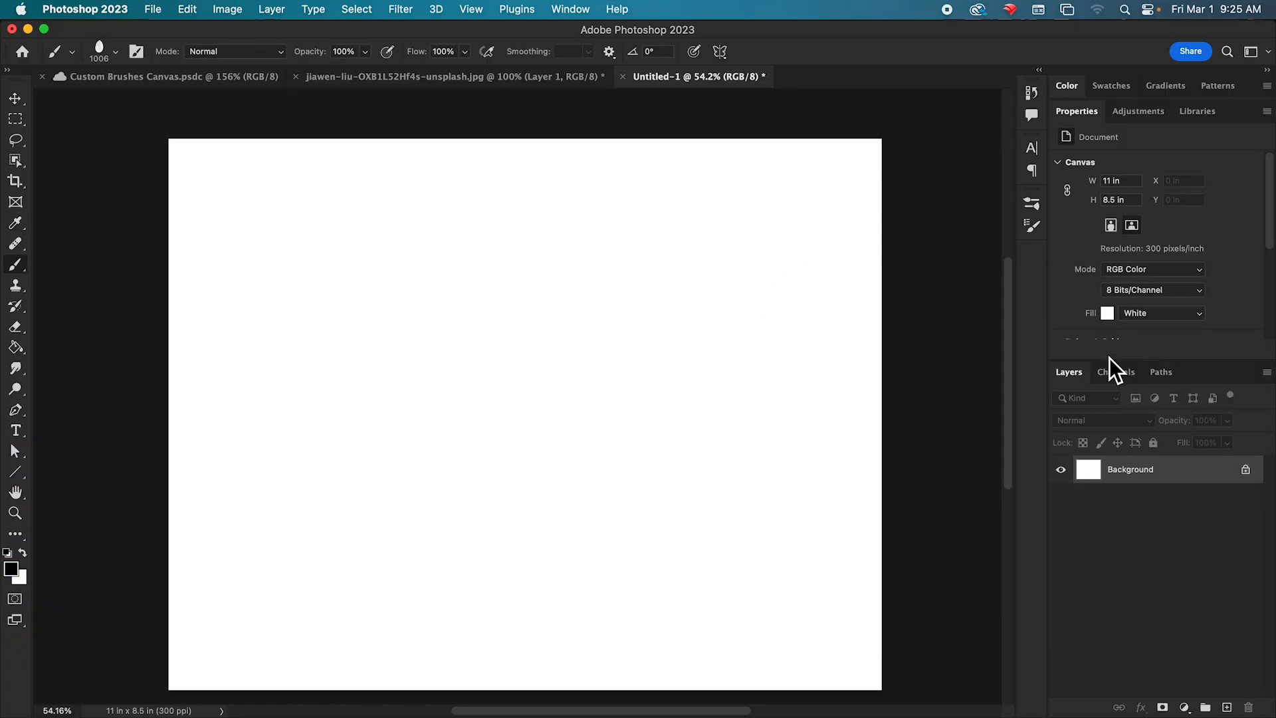
{"action": "left_click", "coordinate": [331, 380]}
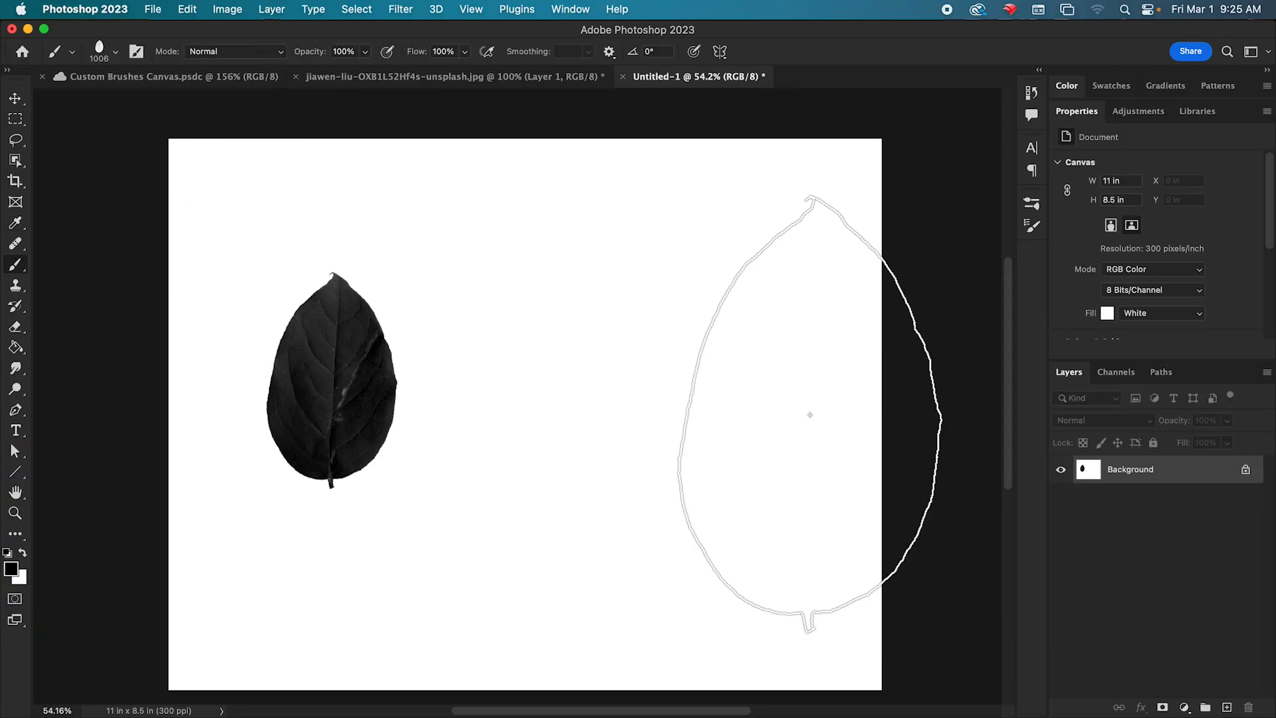
Compare the stamped leaf with the source leaf in the photo document and examine its detail up close.
{"action": "left_click", "coordinate": [503, 77]}
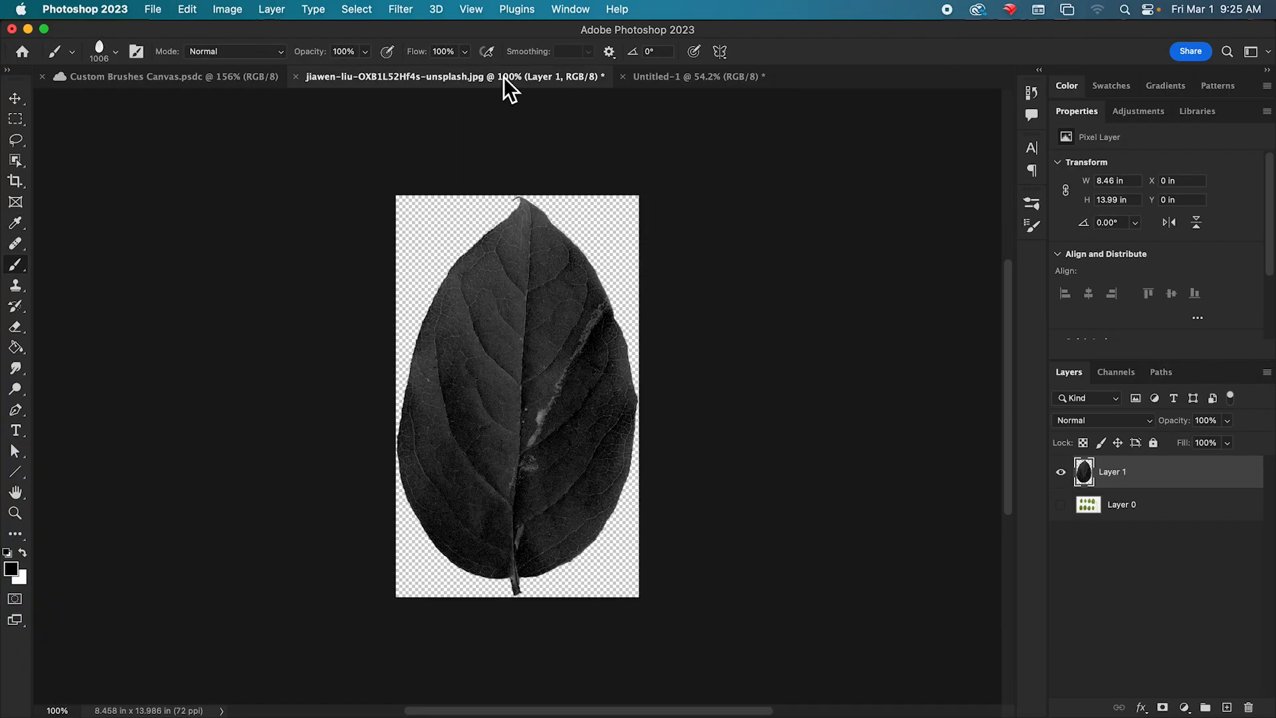
{"action": "left_click", "coordinate": [657, 77]}
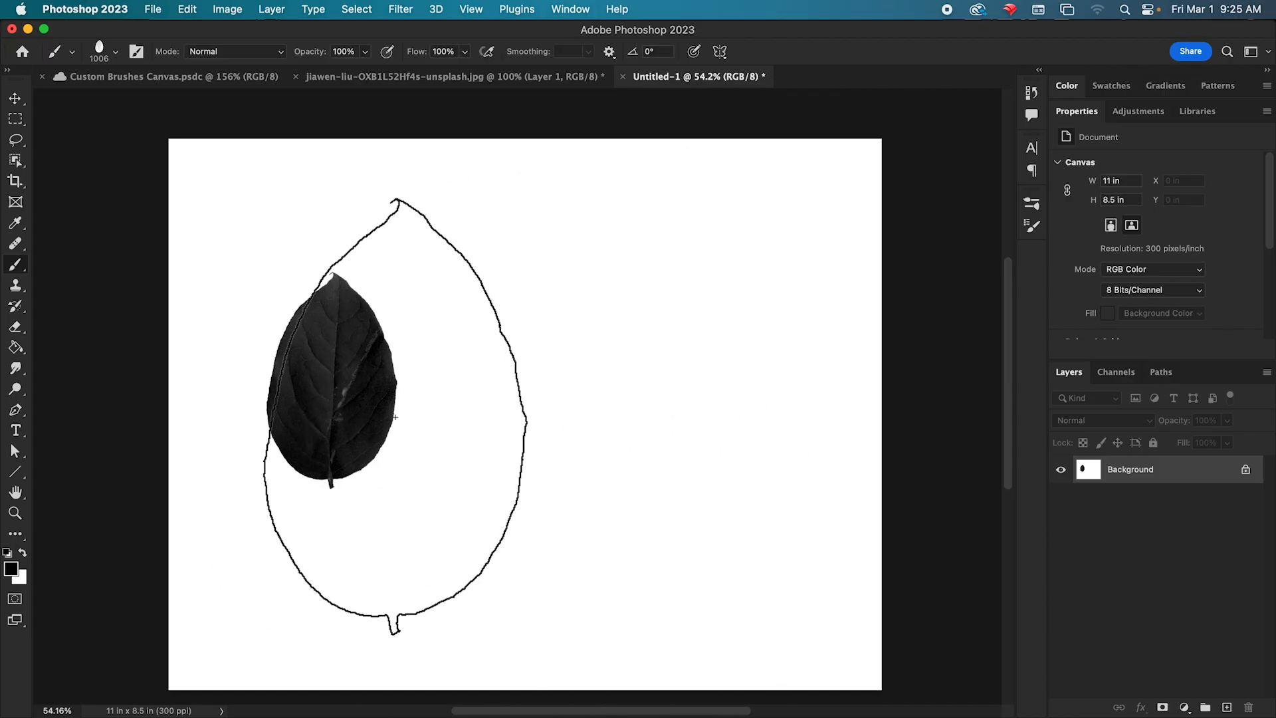
{"action": "scroll", "coordinate": [399, 416], "scroll_direction": "up", "scroll_amount": 1}
{"action": "scroll", "coordinate": [399, 416], "scroll_direction": "up", "scroll_amount": 5}
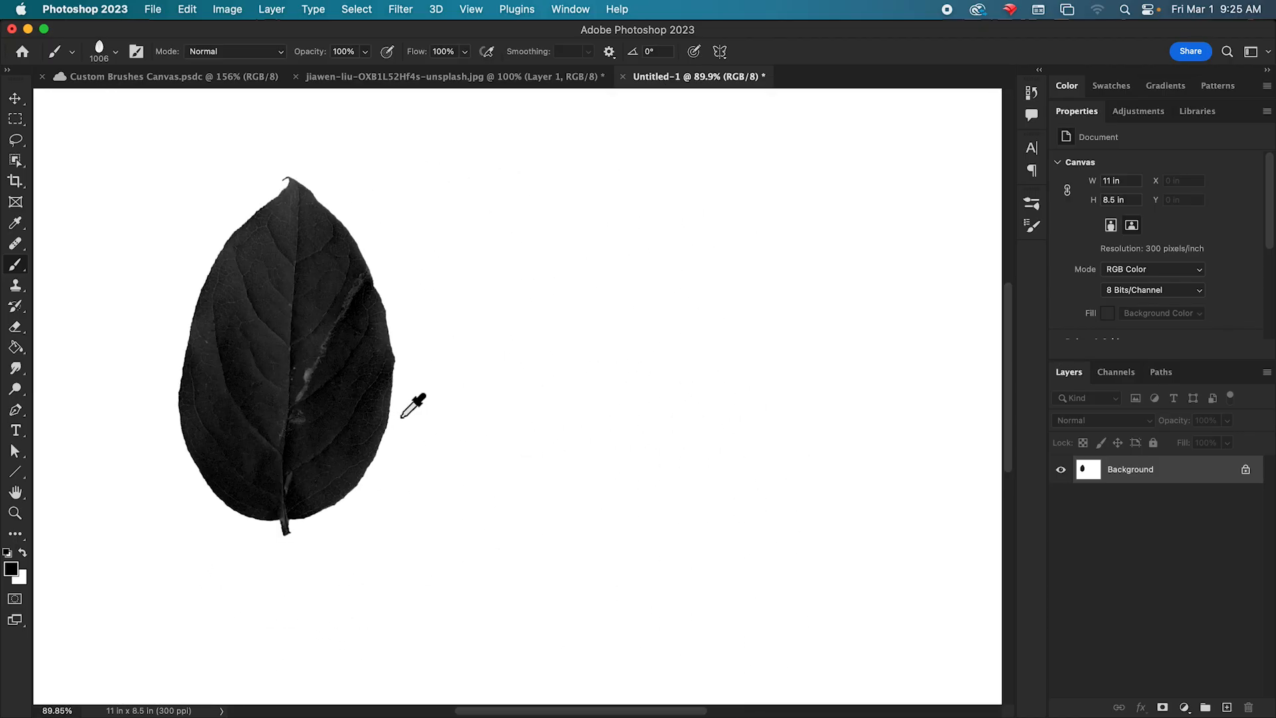
{"action": "scroll", "coordinate": [412, 406], "scroll_direction": "up", "scroll_amount": 2}
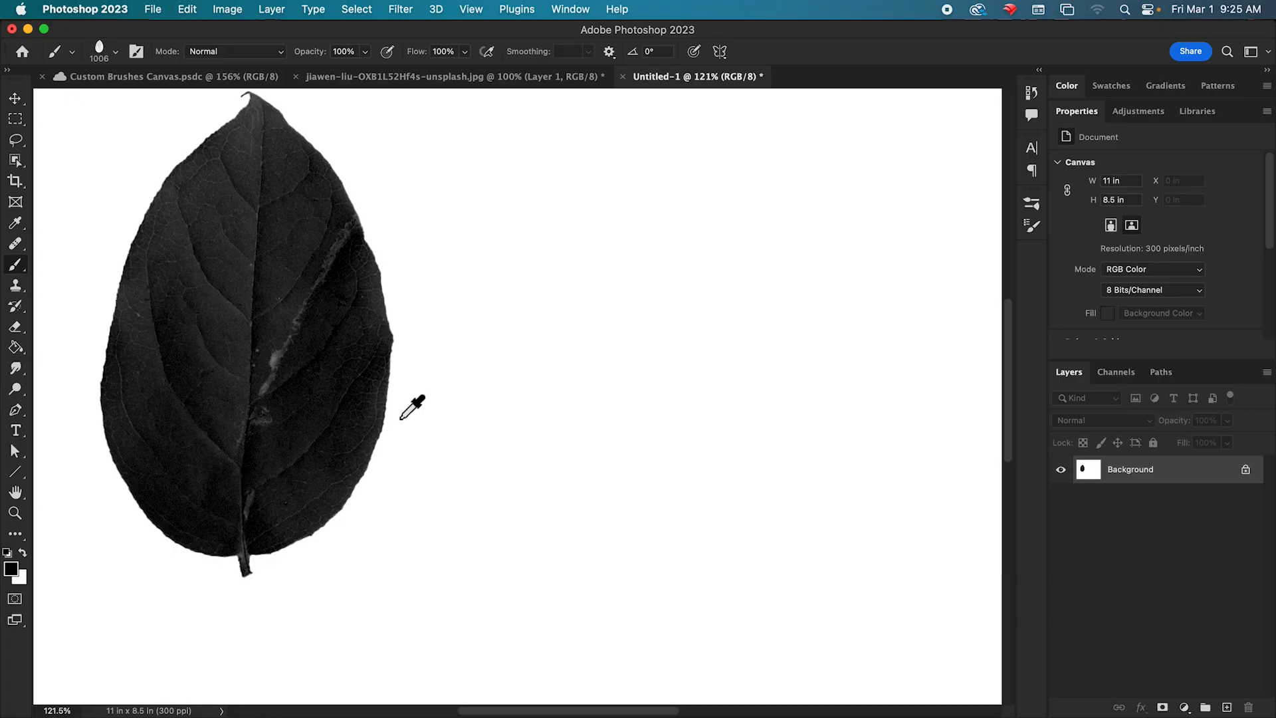
{"action": "scroll", "coordinate": [400, 418], "scroll_direction": "down", "scroll_amount": 1}
{"action": "mouse_move", "coordinate": [349, 344]}
{"action": "left_mouse_down"}
{"action": "mouse_move", "coordinate": [615, 360]}
{"action": "mouse_move", "coordinate": [542, 344]}
{"action": "left_mouse_up"}
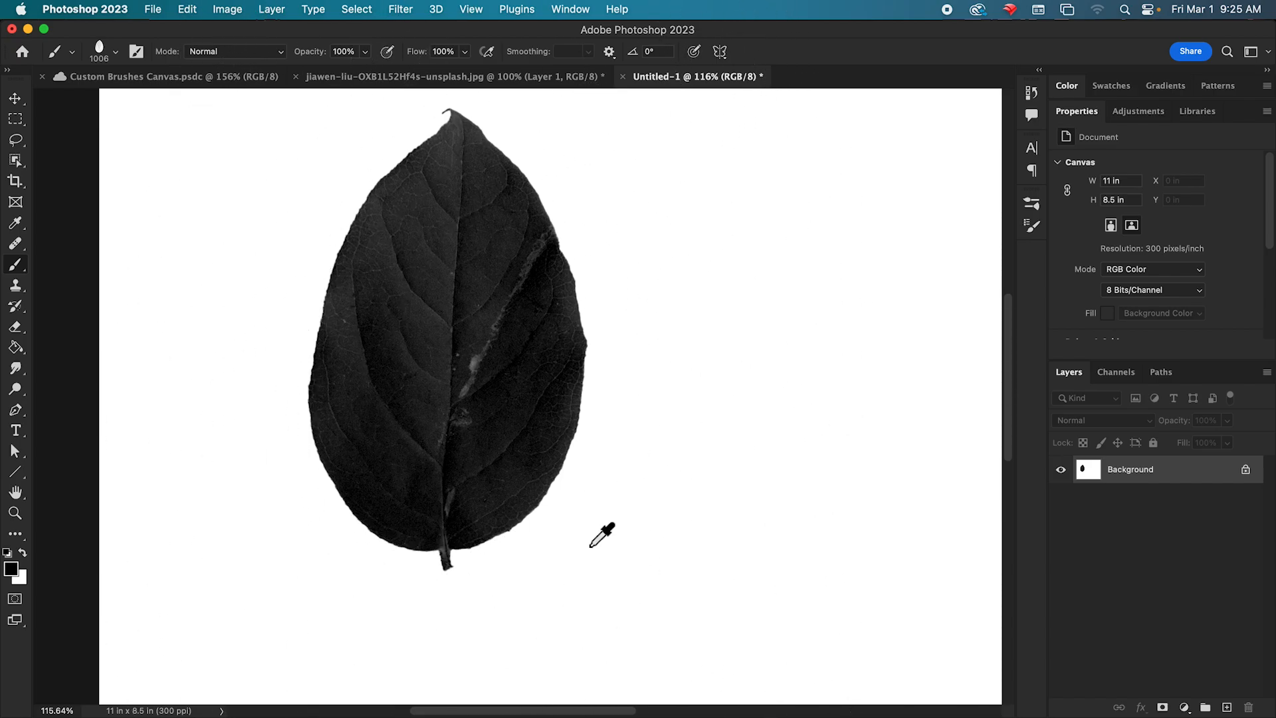
{"action": "scroll", "coordinate": [590, 545], "scroll_direction": "down", "scroll_amount": 5}
{"action": "mouse_move", "coordinate": [797, 535]}
{"action": "left_mouse_down"}
{"action": "mouse_move", "coordinate": [445, 362]}
{"action": "mouse_move", "coordinate": [671, 427]}
{"action": "left_mouse_up"}
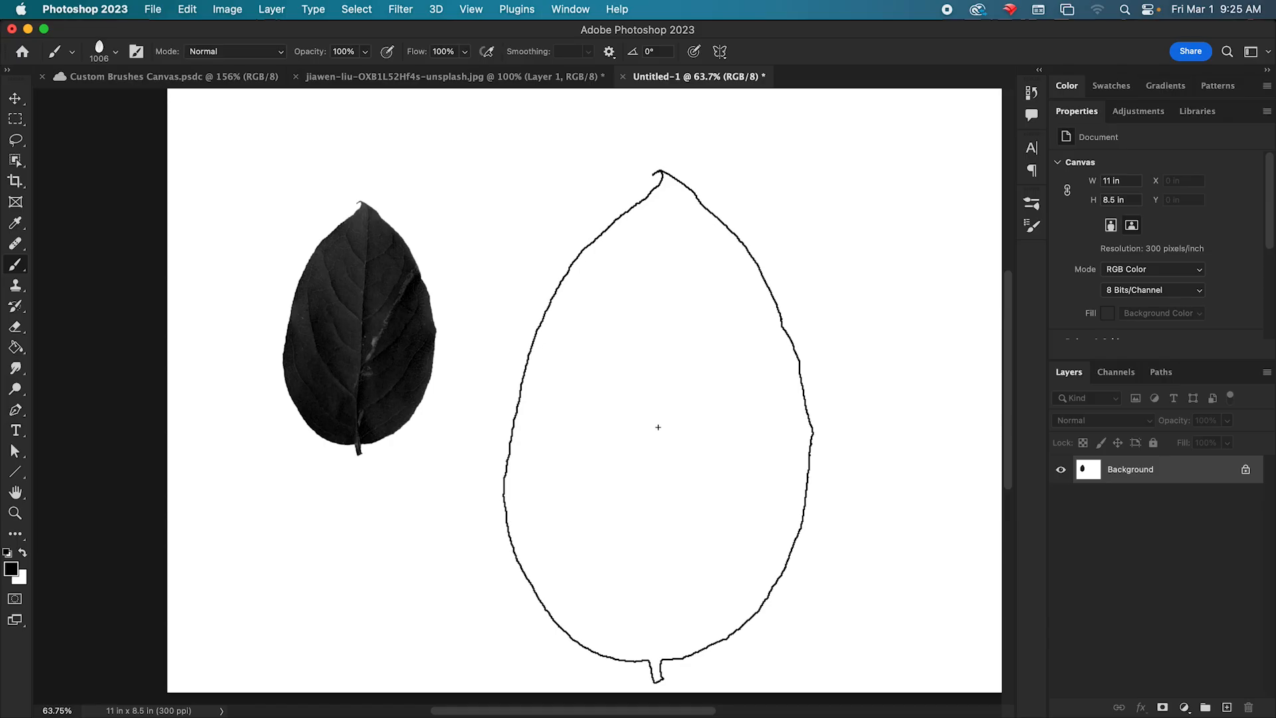
Undo the stamped leaf, add a new empty layer above the Background, and undo the test stamp made there.
{"action": "key", "text": "super+z"}
{"action": "left_click", "coordinate": [1228, 707]}
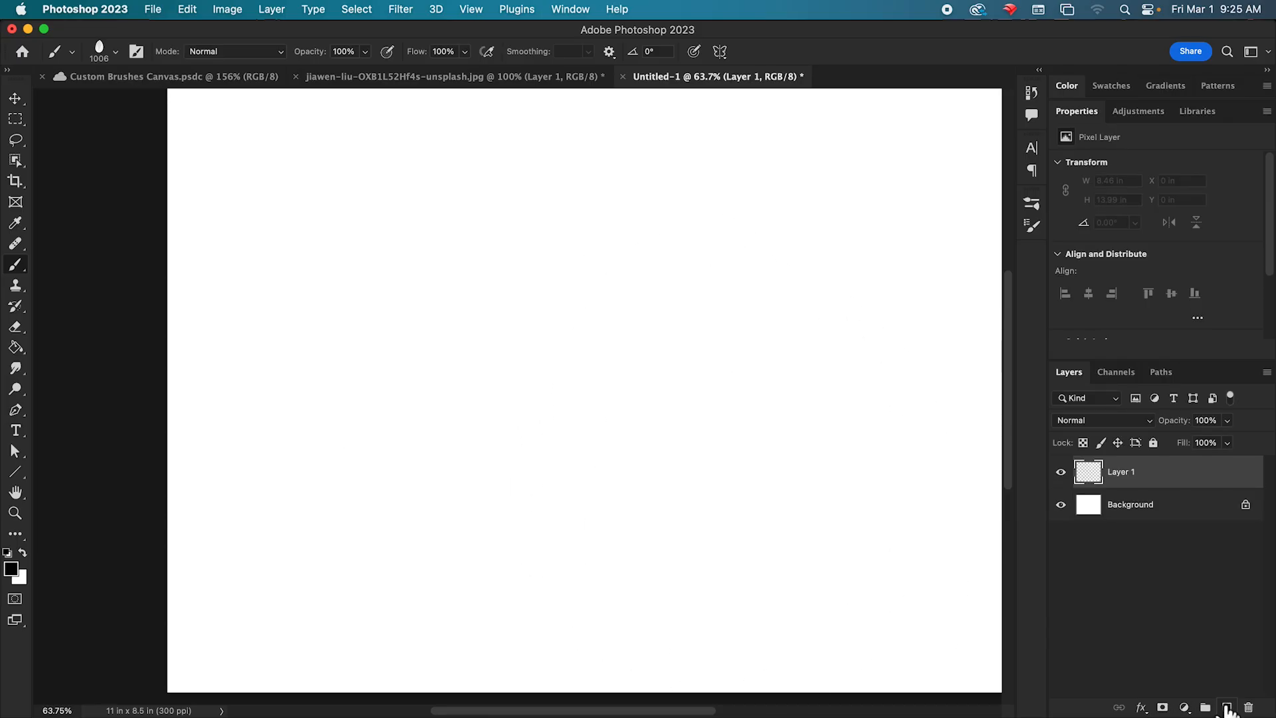
{"action": "scroll", "coordinate": [480, 459], "scroll_direction": "up", "scroll_amount": 1}
{"action": "scroll", "coordinate": [492, 447], "scroll_direction": "down", "scroll_amount": 4}
{"action": "left_click", "coordinate": [549, 407]}
{"action": "key", "text": "super+z"}
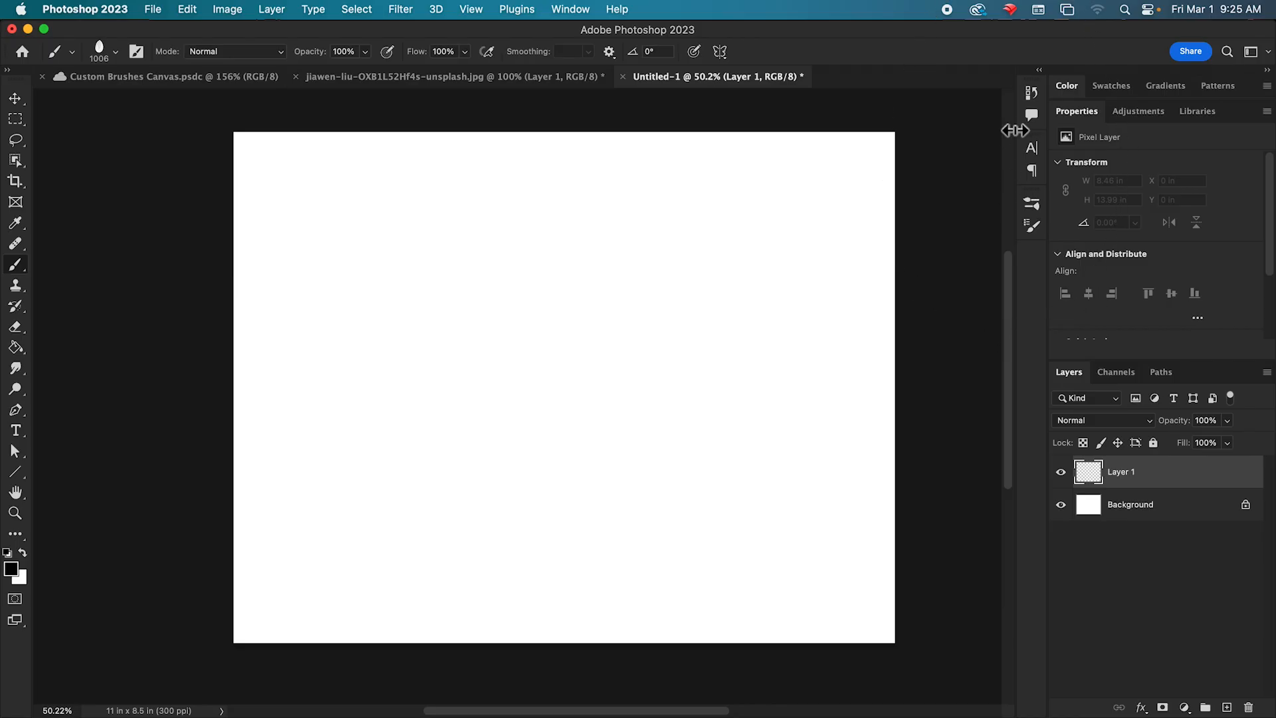
Set the leaf brush tip to 200 px, stamp one leaf near the canvas's upper-left corner, and set the tip spacing to 146%.
{"action": "left_click", "coordinate": [1038, 210]}
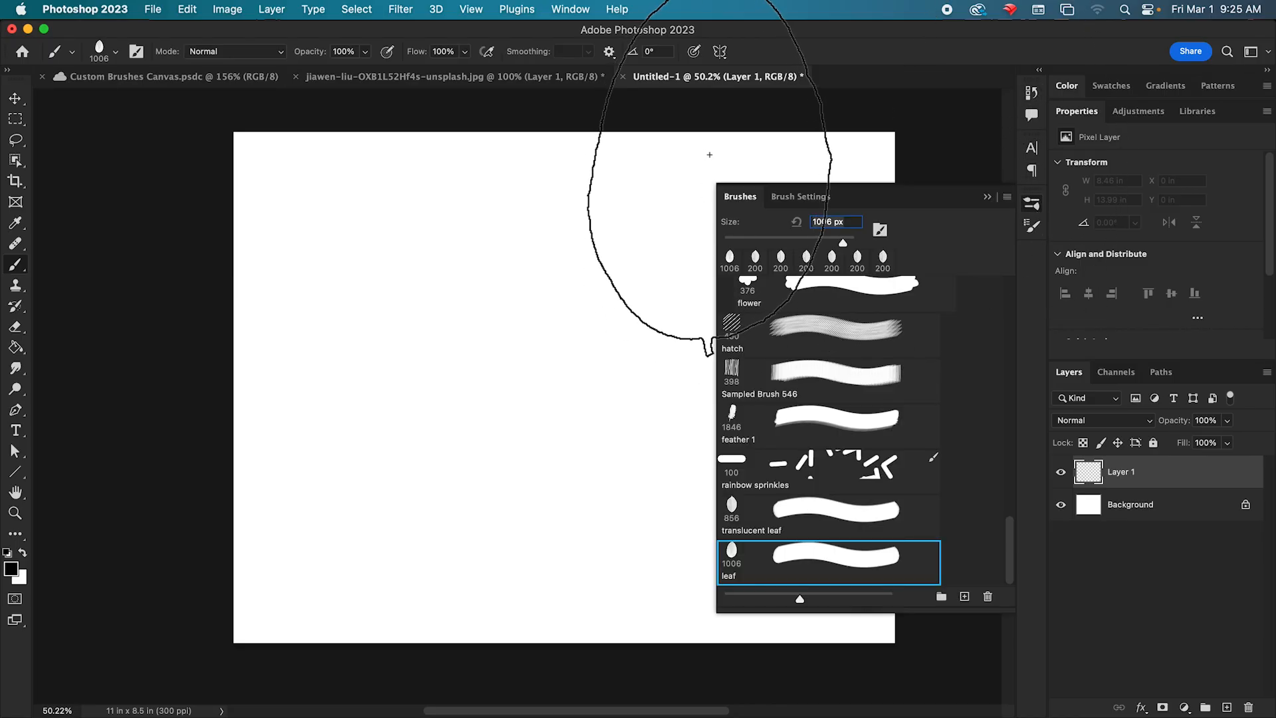
{"action": "left_click", "coordinate": [748, 201]}
{"action": "left_click", "coordinate": [1032, 226]}
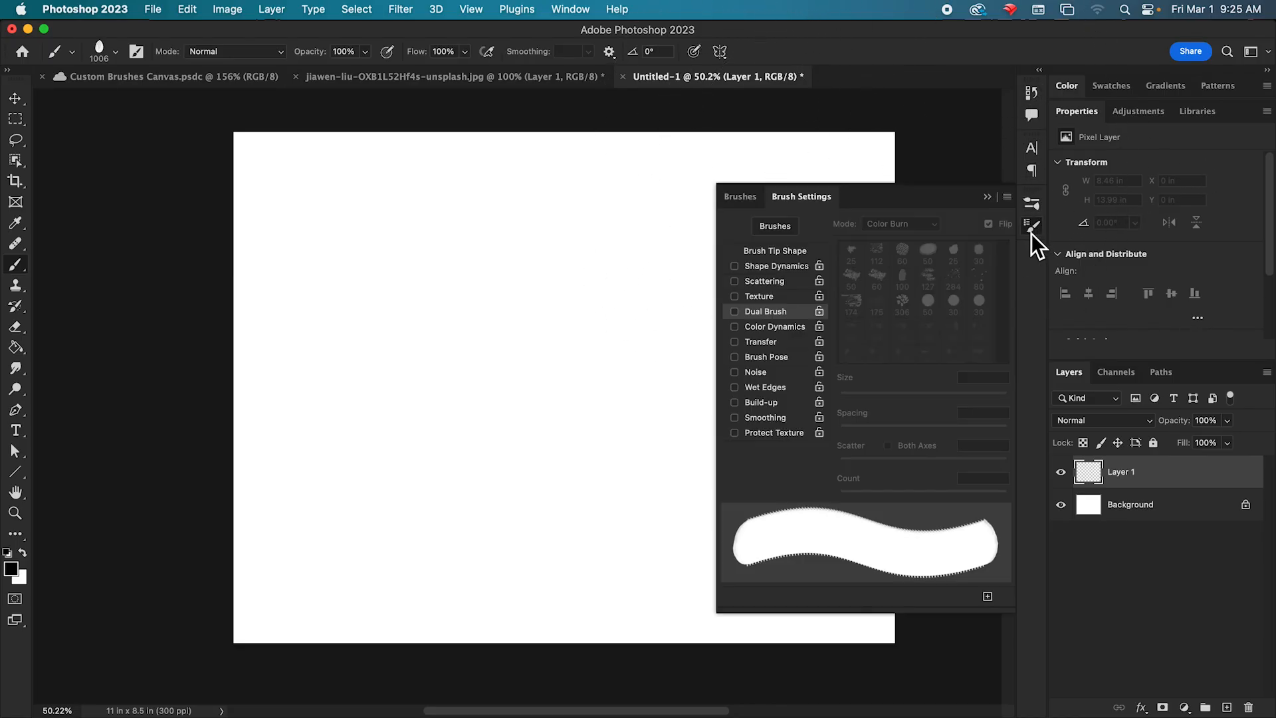
{"action": "left_click", "coordinate": [977, 321]}
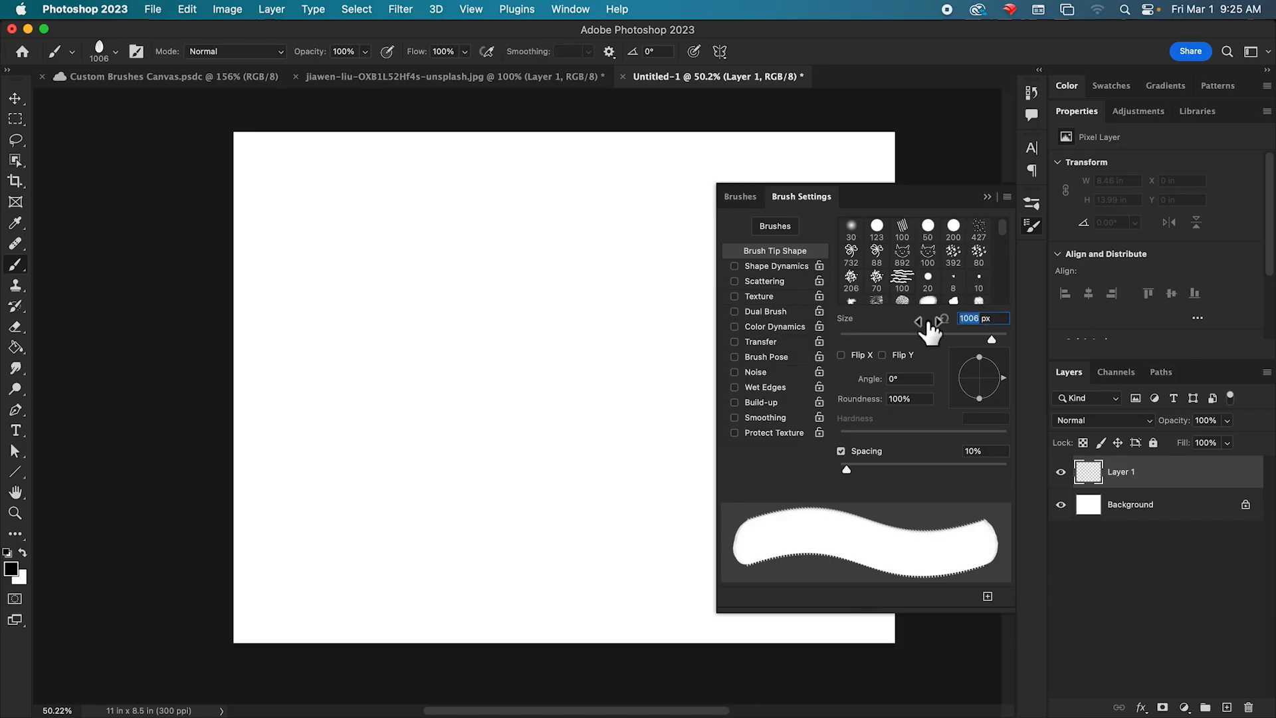
{"action": "type", "text": "200"}
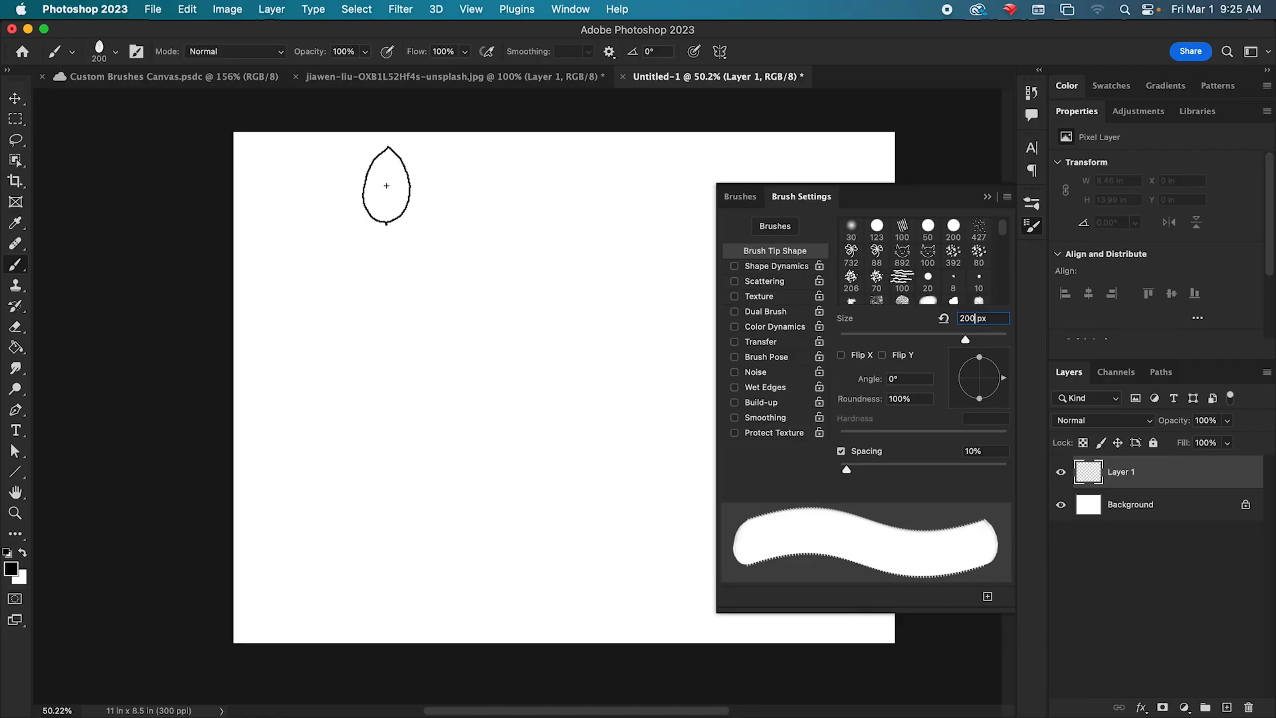
{"action": "left_click", "coordinate": [290, 190]}
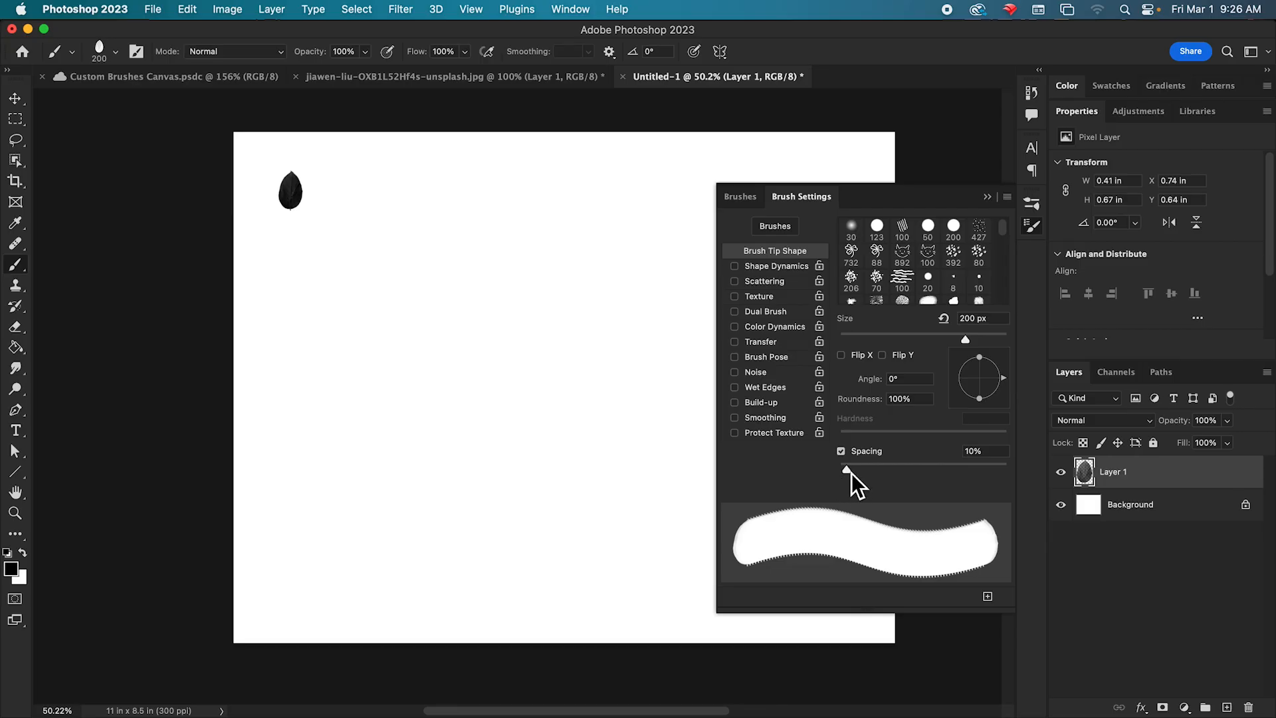
{"action": "left_click_drag", "start_coordinate": [850, 473], "coordinate": [946, 476]}
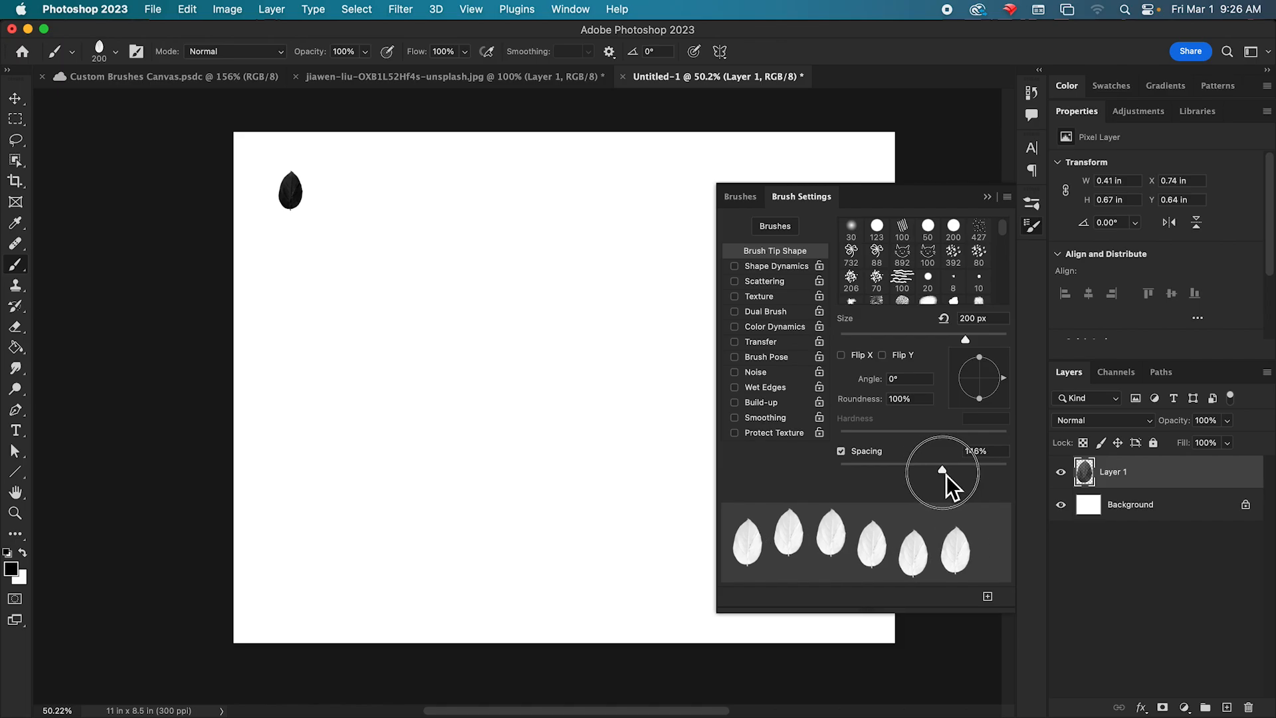
Set Shape Dynamics to size jitter 47%, minimum diameter 21% and angle jitter 100%, paint a leaf row, and paint another with roundness jitter 29%.
{"action": "left_click", "coordinate": [771, 269]}
{"action": "left_click_drag", "start_coordinate": [841, 245], "coordinate": [920, 248]}
{"action": "left_click_drag", "start_coordinate": [839, 293], "coordinate": [877, 300]}
{"action": "left_click_drag", "start_coordinate": [842, 363], "coordinate": [1013, 367]}
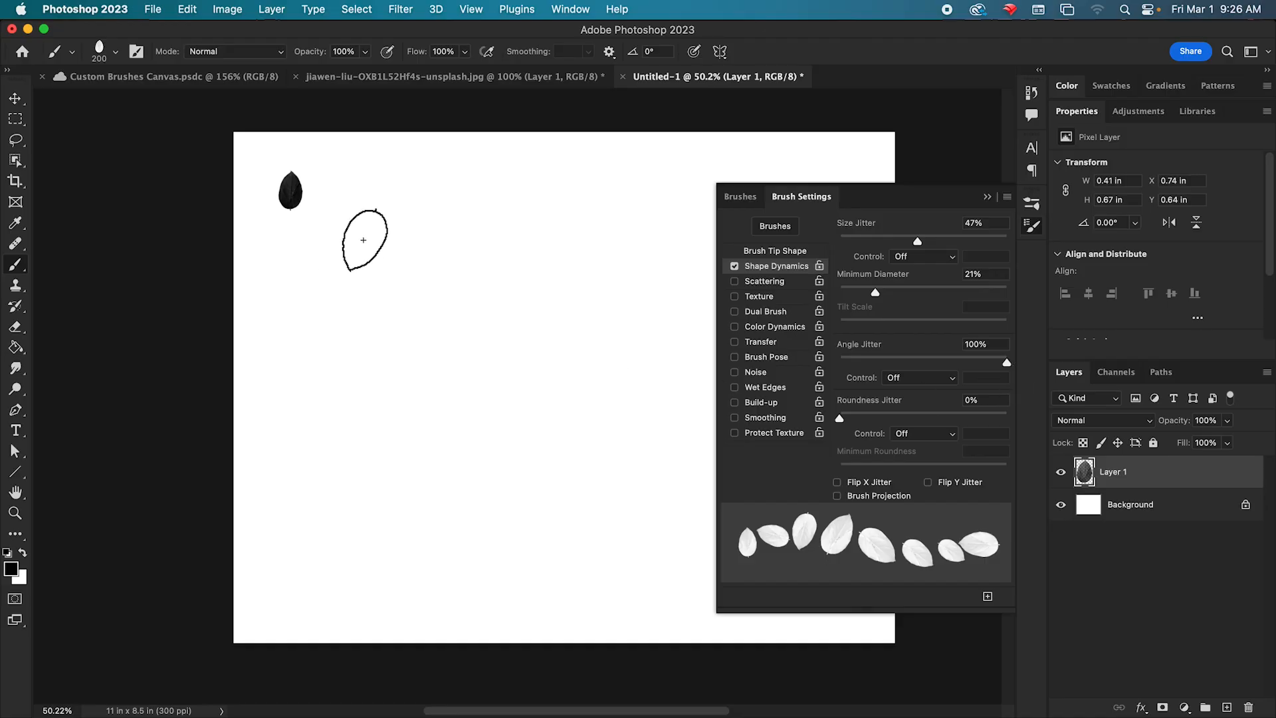
{"action": "left_click_drag", "start_coordinate": [345, 192], "coordinate": [781, 178]}
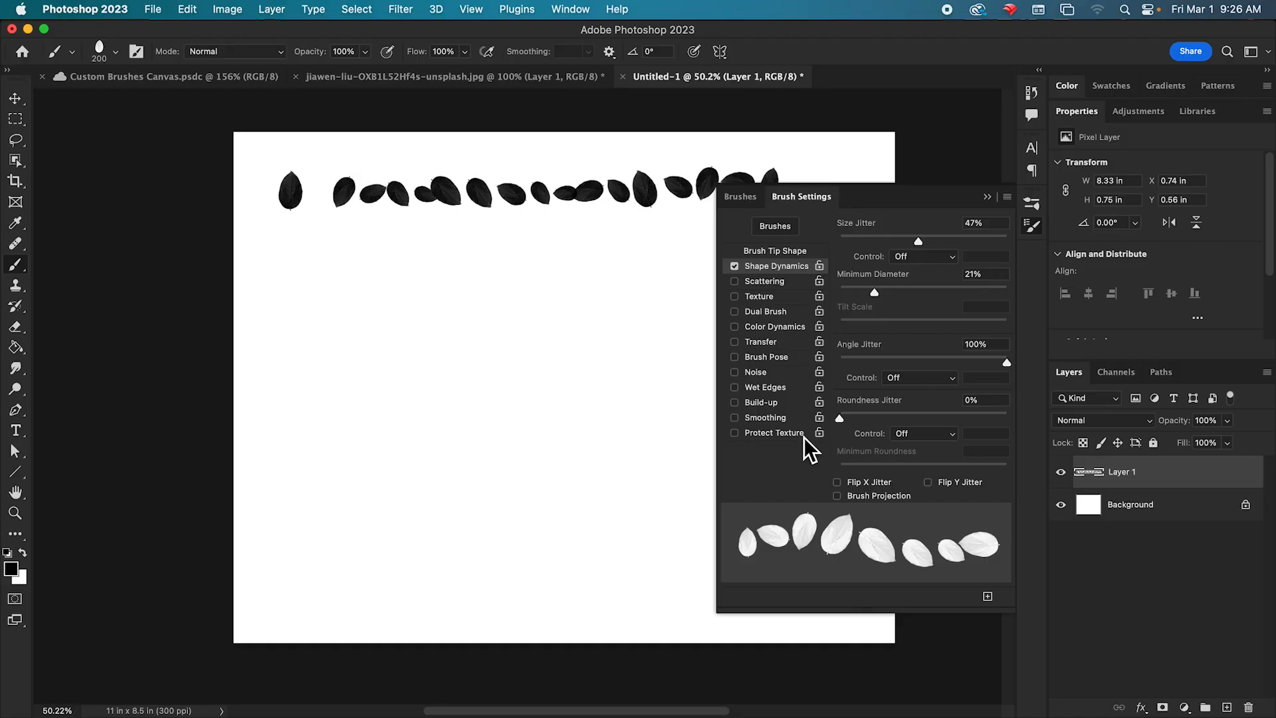
{"action": "left_click_drag", "start_coordinate": [839, 423], "coordinate": [891, 427]}
{"action": "mouse_move", "coordinate": [289, 267]}
{"action": "left_mouse_down"}
{"action": "mouse_move", "coordinate": [677, 262]}
{"action": "mouse_move", "coordinate": [709, 249]}
{"action": "left_mouse_up"}
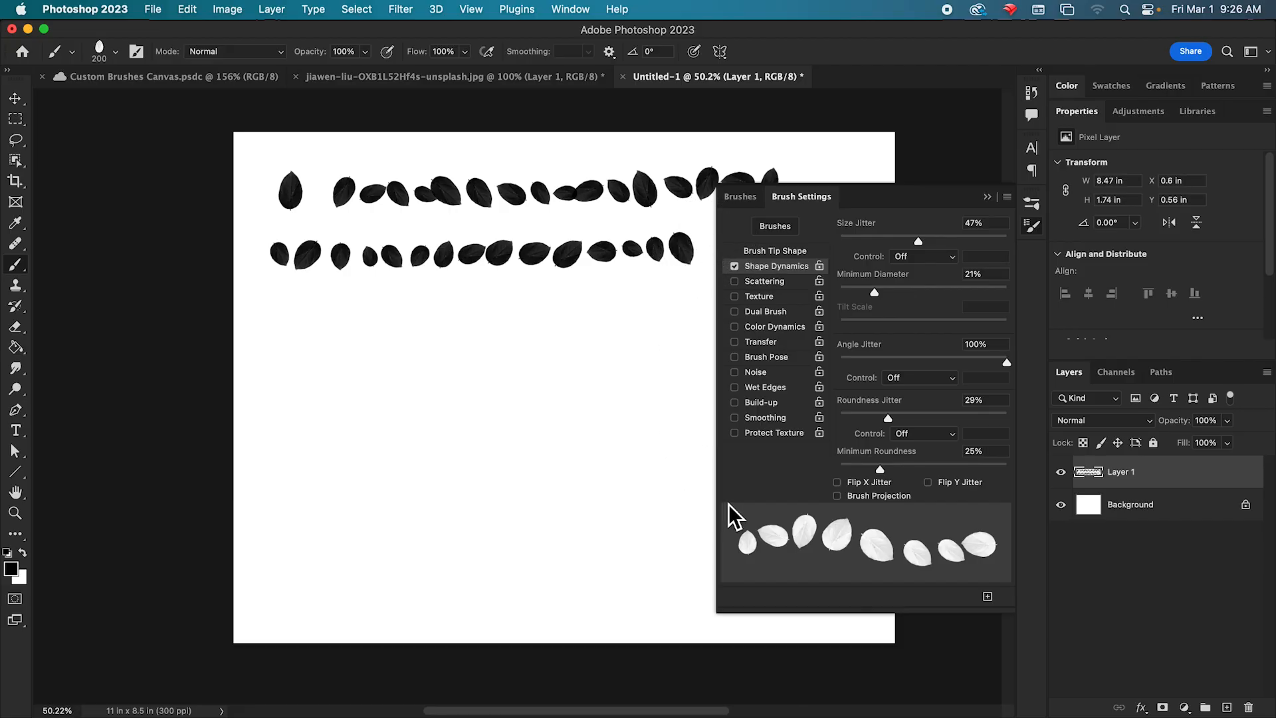
Enable Scattering at 343%, paint a test stroke, and paint more scattered leaves across the canvas with the count at 2.
{"action": "left_click", "coordinate": [760, 284]}
{"action": "left_click_drag", "start_coordinate": [839, 241], "coordinate": [896, 245]}
{"action": "left_click_drag", "start_coordinate": [257, 328], "coordinate": [684, 344]}
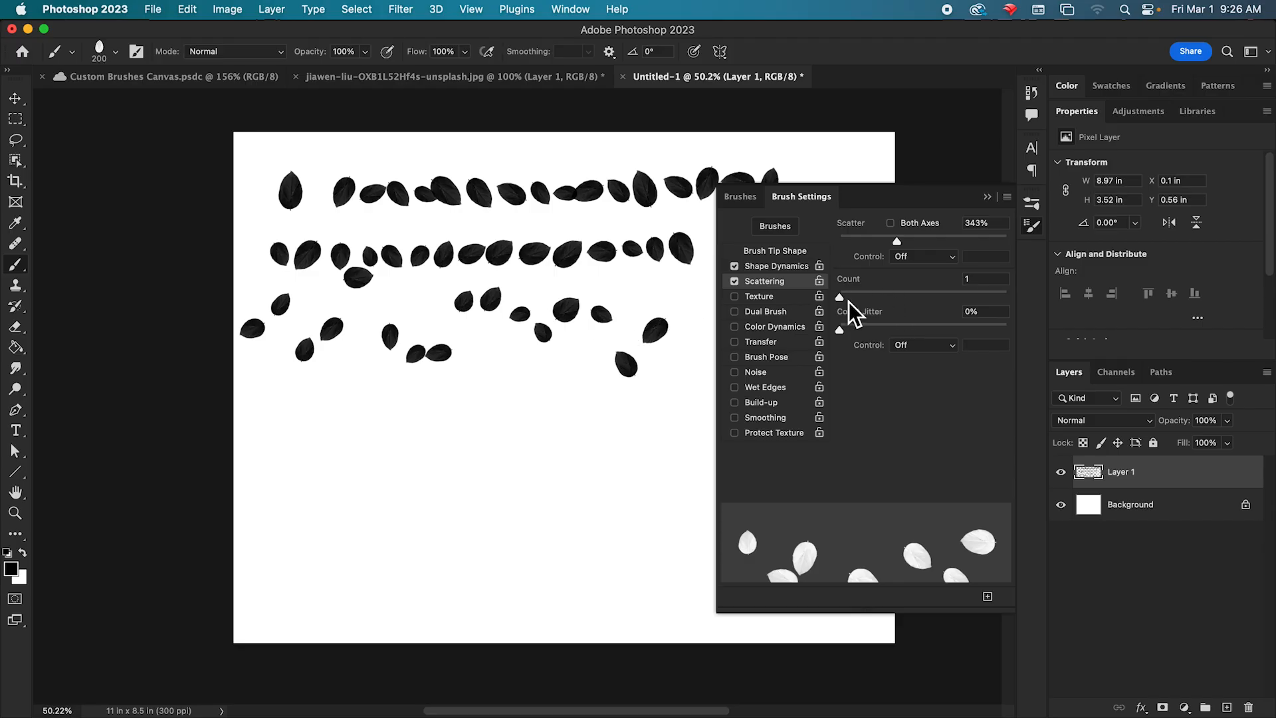
{"action": "left_click_drag", "start_coordinate": [848, 302], "coordinate": [857, 303]}
{"action": "mouse_move", "coordinate": [328, 365]}
{"action": "left_mouse_down"}
{"action": "mouse_move", "coordinate": [288, 419]}
{"action": "mouse_move", "coordinate": [586, 436]}
{"action": "mouse_move", "coordinate": [717, 428]}
{"action": "left_mouse_up"}
{"action": "mouse_move", "coordinate": [247, 434]}
{"action": "left_mouse_down"}
{"action": "mouse_move", "coordinate": [368, 497]}
{"action": "mouse_move", "coordinate": [537, 509]}
{"action": "left_mouse_up"}
{"action": "mouse_move", "coordinate": [292, 266]}
{"action": "left_mouse_down"}
{"action": "mouse_move", "coordinate": [305, 293]}
{"action": "mouse_move", "coordinate": [678, 350]}
{"action": "left_mouse_up"}
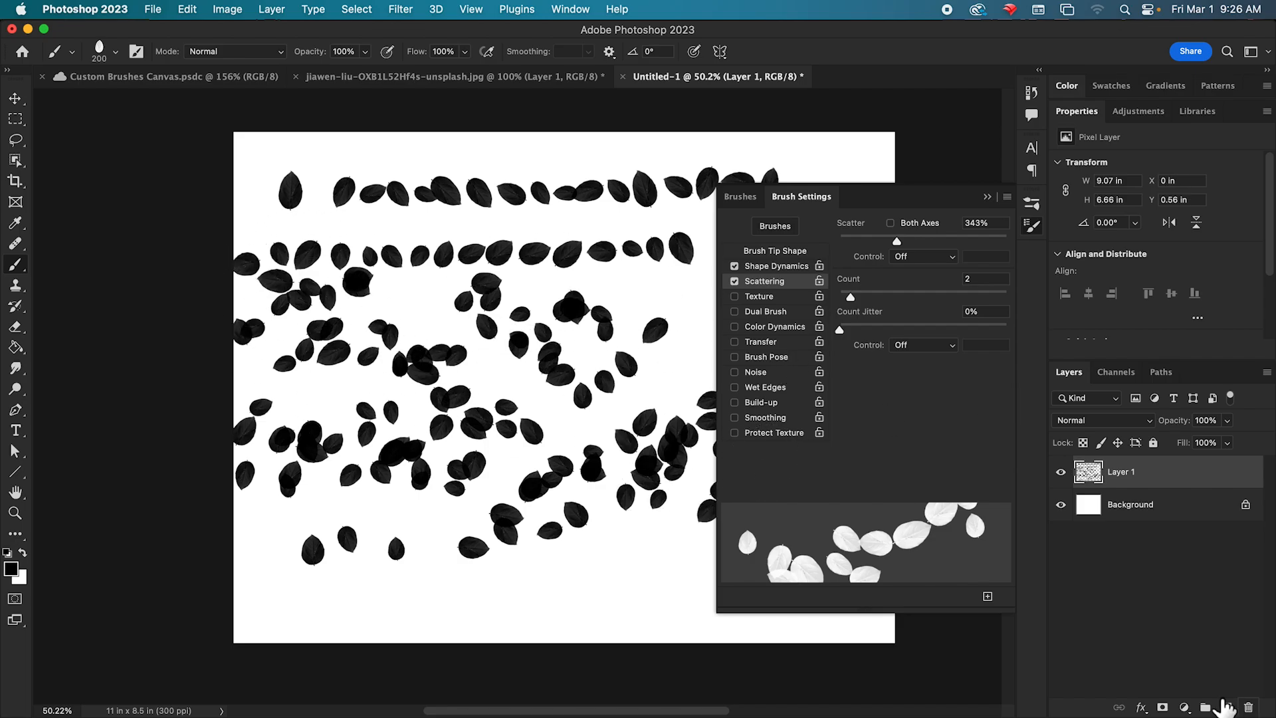
Hide Layer 1, add a new layer, and stamp one leaf on it with Color Dynamics enabled.
{"action": "left_click", "coordinate": [1060, 471]}
{"action": "left_click", "coordinate": [1226, 707]}
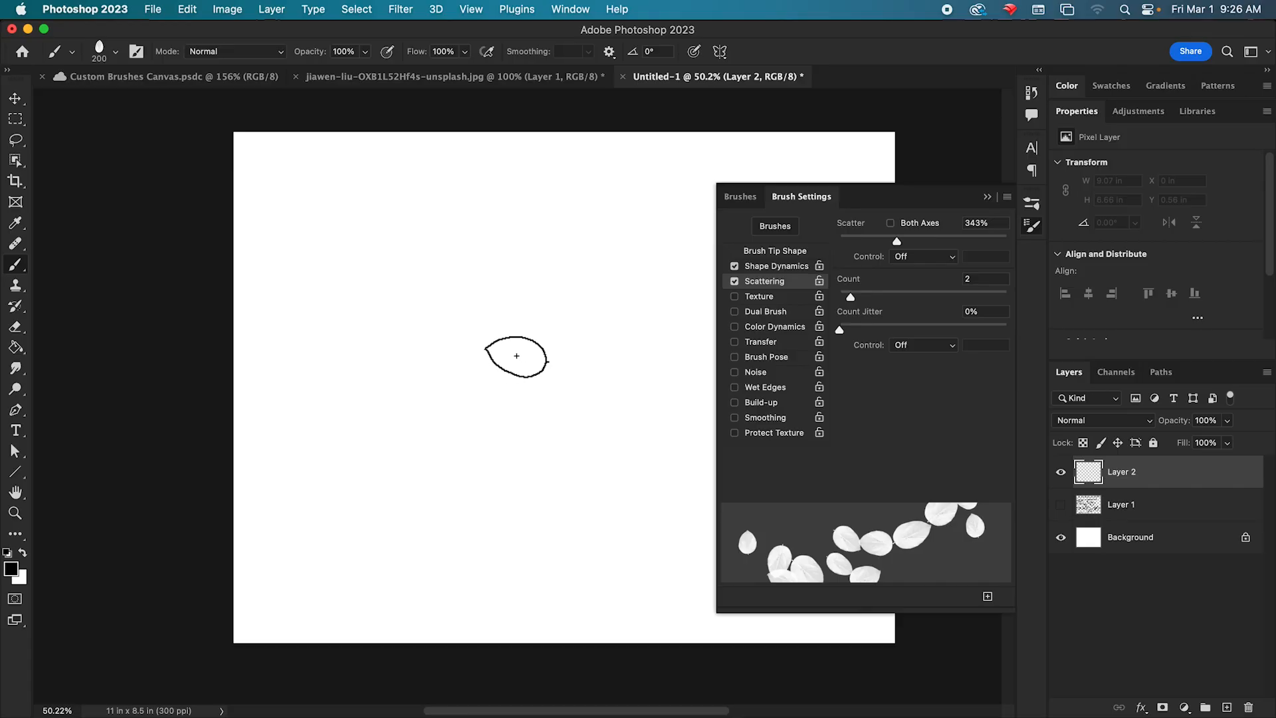
{"action": "left_click", "coordinate": [794, 326]}
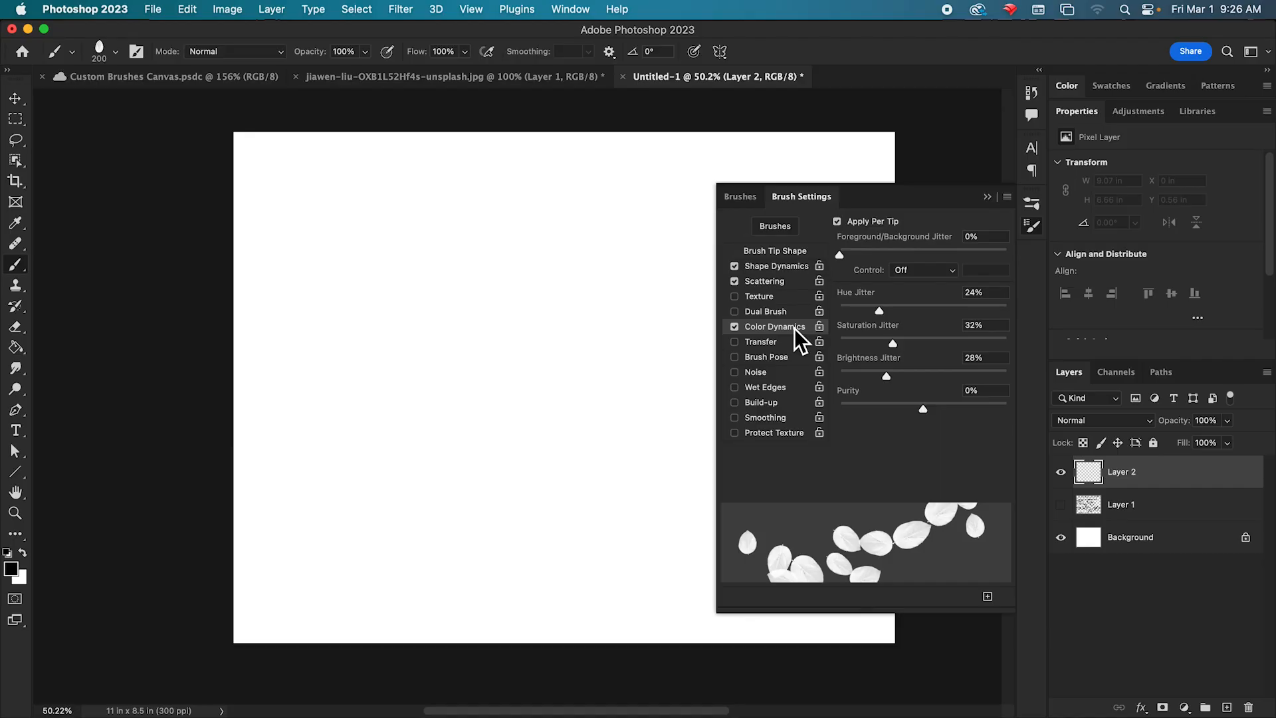
{"action": "left_click", "coordinate": [297, 185]}
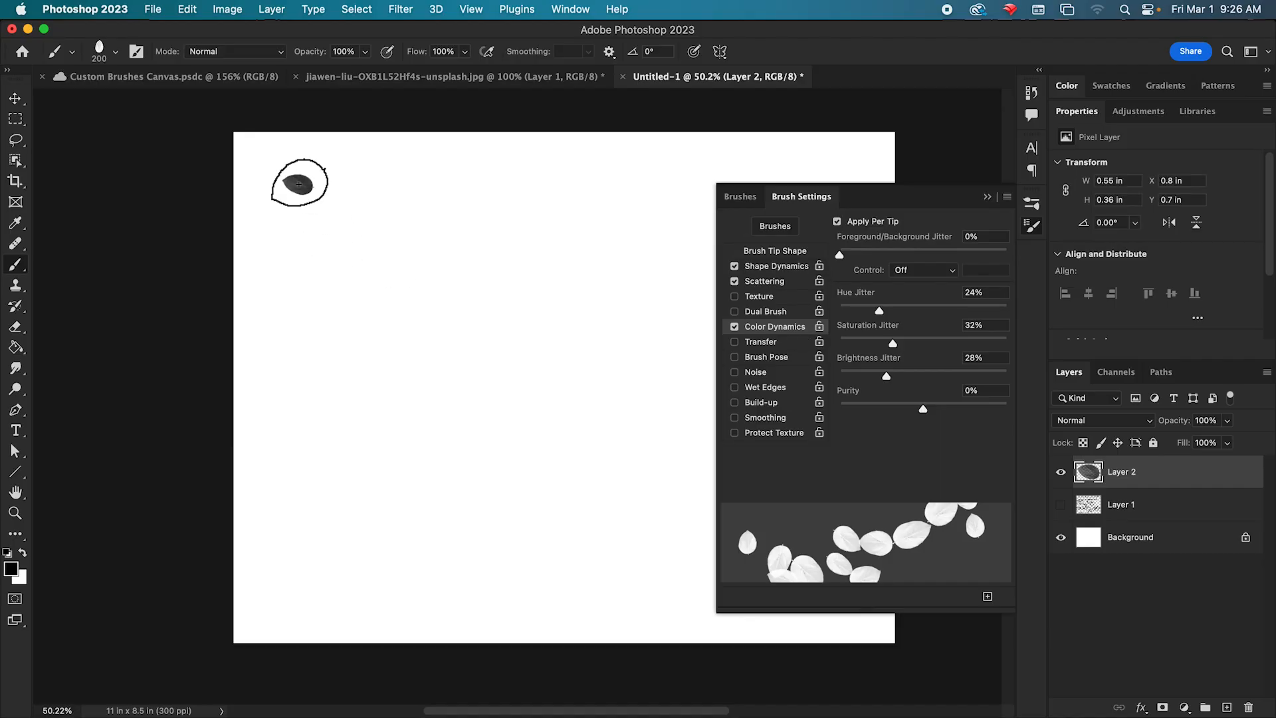
Set the foreground color to a medium green and stamp a leaf beside the dark one.
{"action": "left_click", "coordinate": [16, 570]}
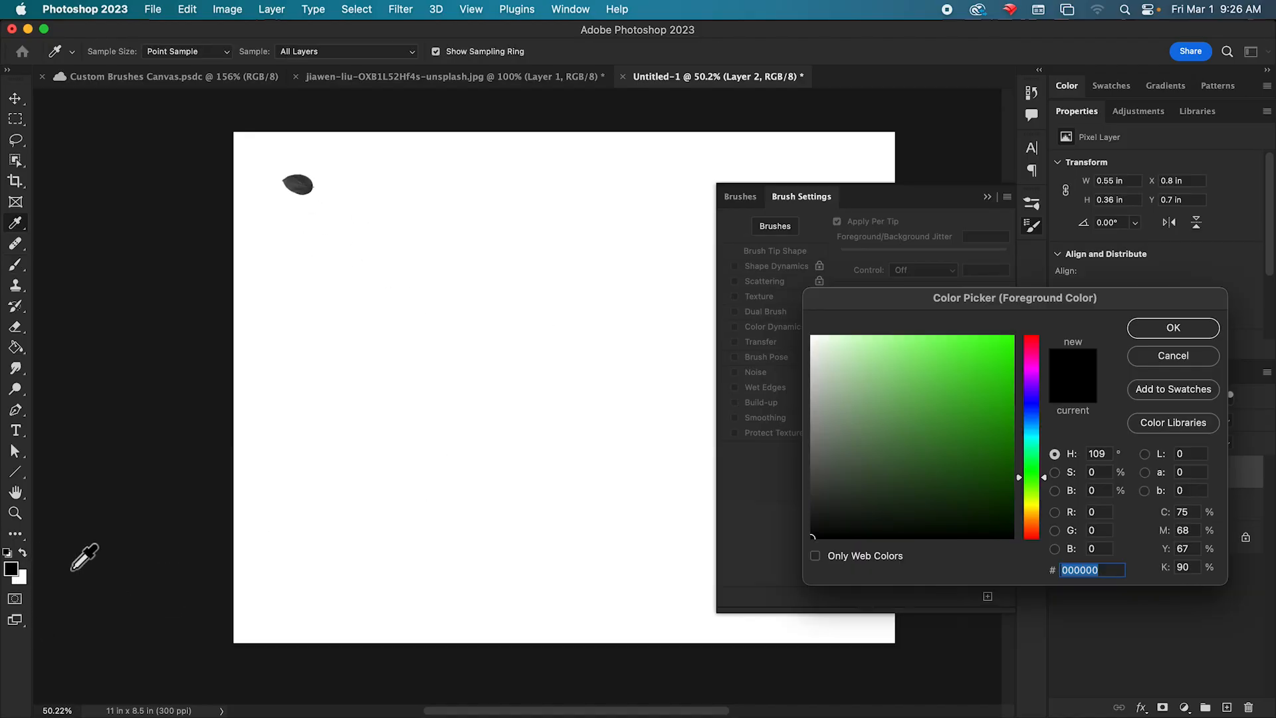
{"action": "left_click_drag", "start_coordinate": [971, 427], "coordinate": [923, 407]}
{"action": "left_click", "coordinate": [1177, 322]}
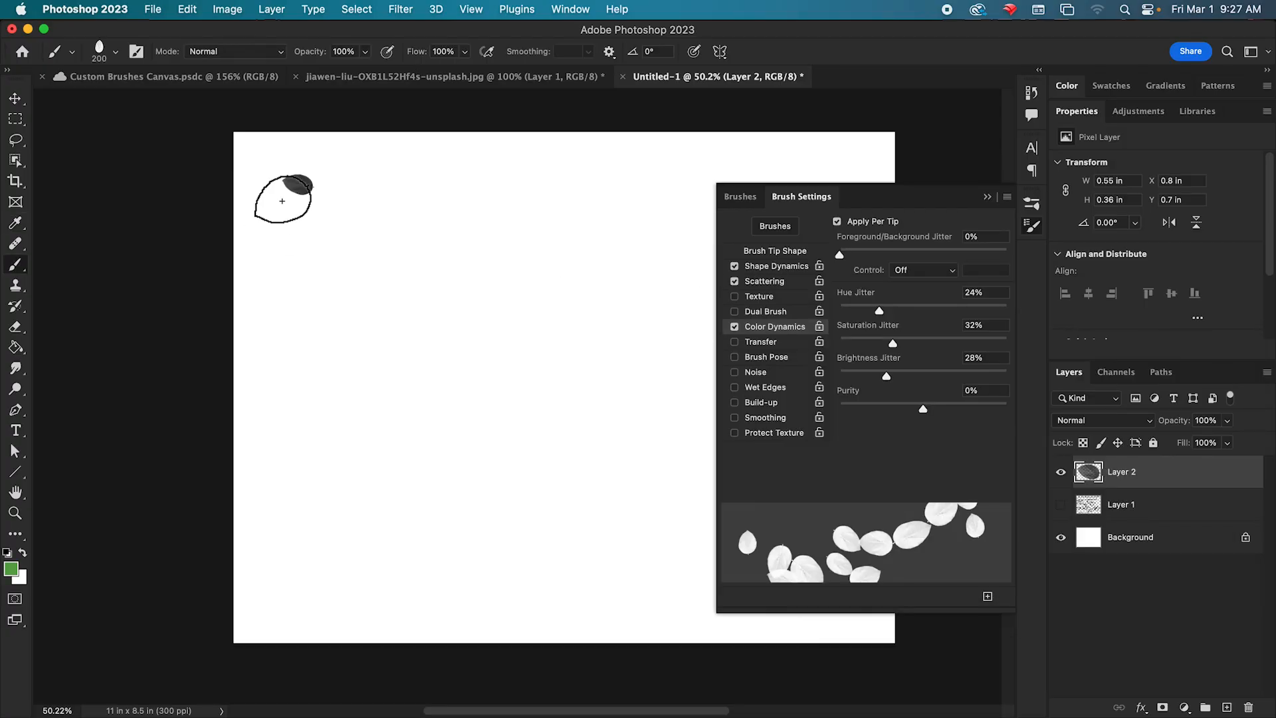
{"action": "left_click", "coordinate": [333, 186]}
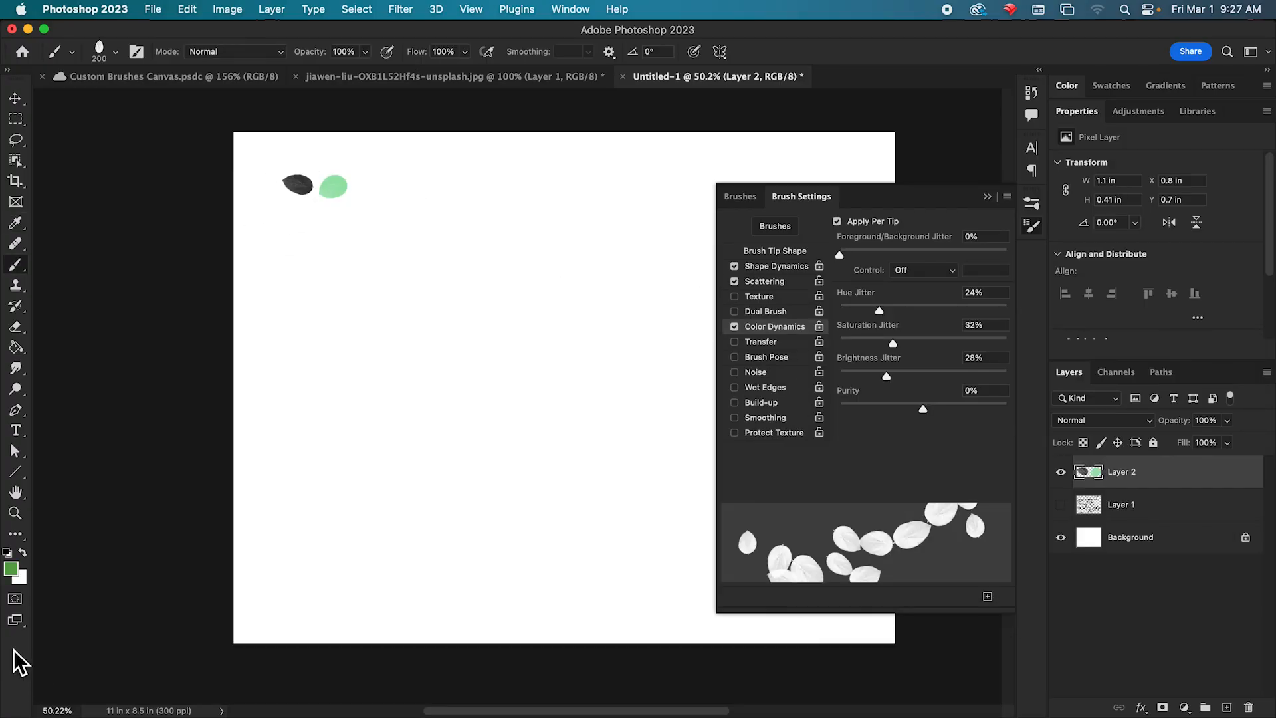
Turn off Color Dynamics, stamp a plain green leaf, and paint a stroke of scattered green leaves across the upper canvas.
{"action": "left_click", "coordinate": [734, 326]}
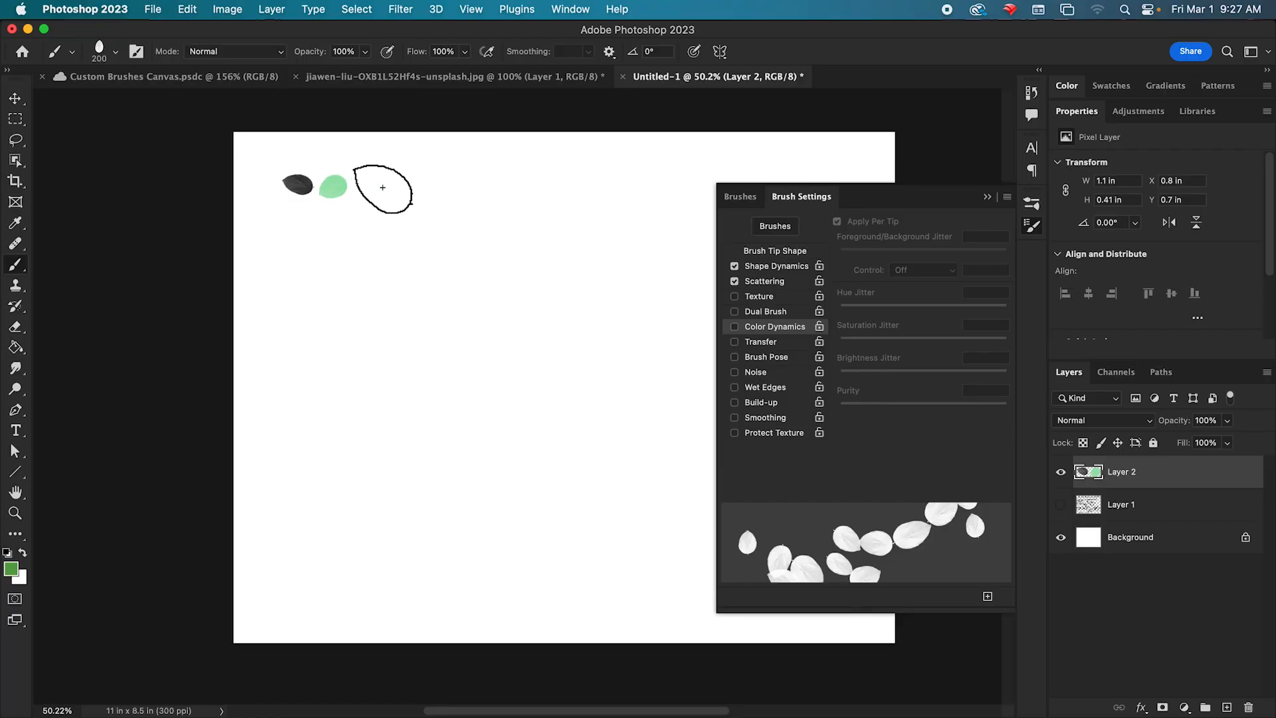
{"action": "left_click", "coordinate": [384, 187]}
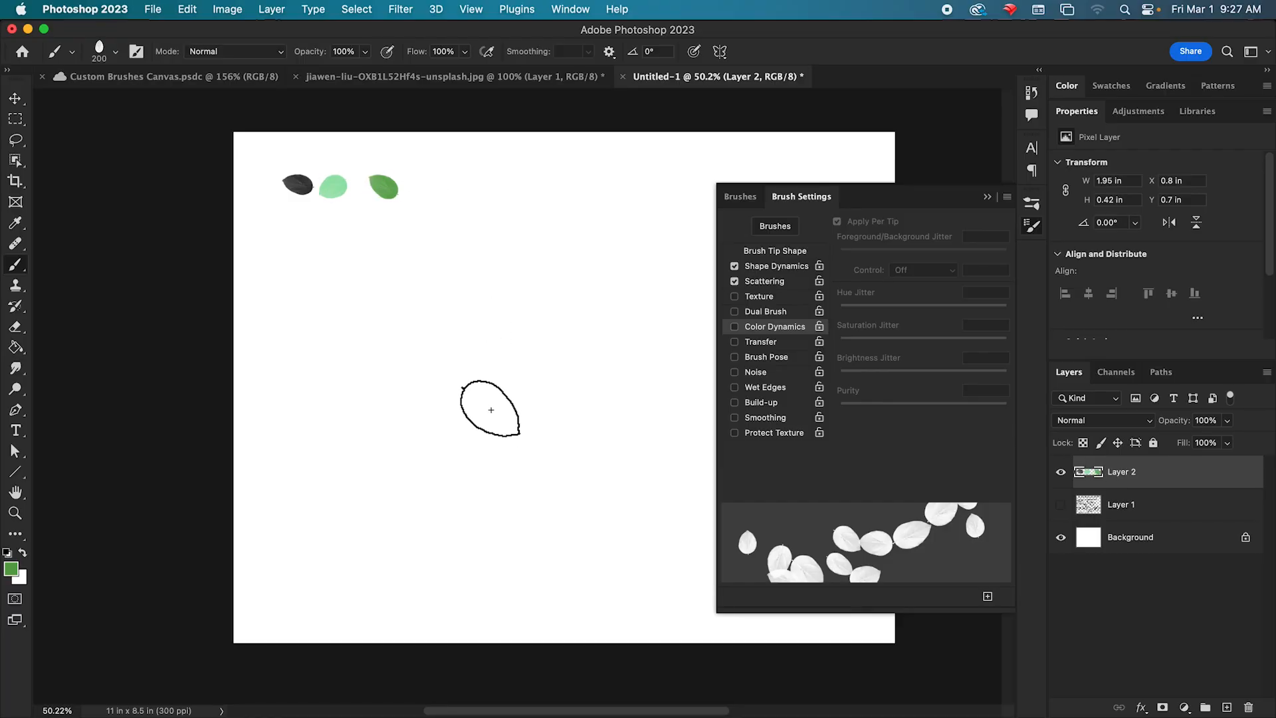
{"action": "scroll", "coordinate": [489, 352], "scroll_direction": "up", "scroll_amount": 3}
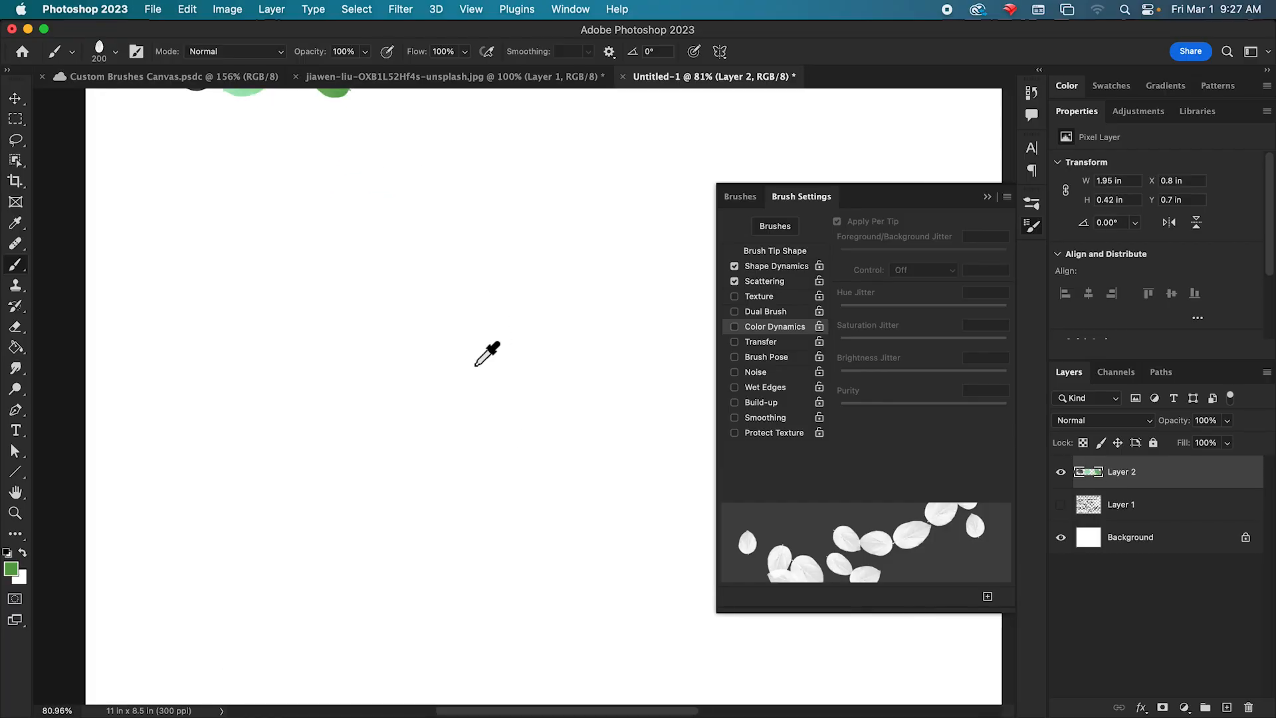
{"action": "left_click_drag", "start_coordinate": [436, 210], "coordinate": [443, 403]}
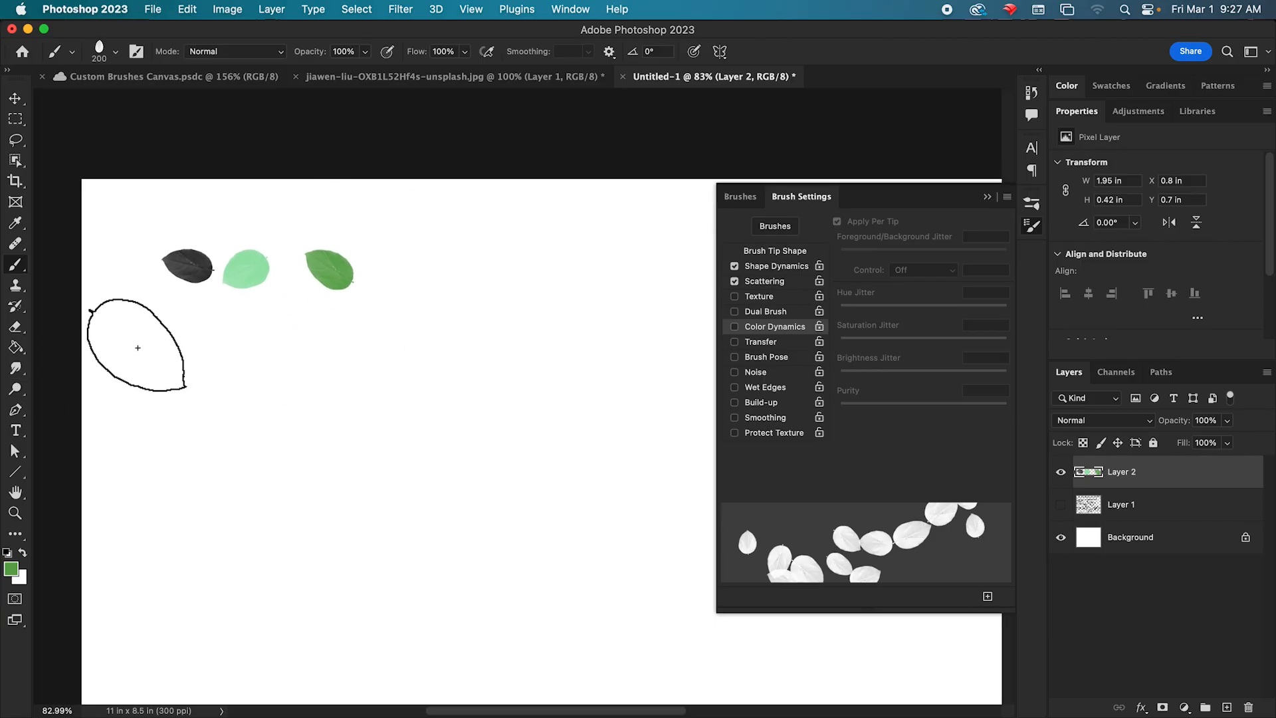
{"action": "left_click", "coordinate": [140, 354]}
{"action": "mouse_move", "coordinate": [190, 362]}
{"action": "left_mouse_down"}
{"action": "mouse_move", "coordinate": [346, 370]}
{"action": "mouse_move", "coordinate": [573, 343]}
{"action": "mouse_move", "coordinate": [618, 326]}
{"action": "left_mouse_up"}
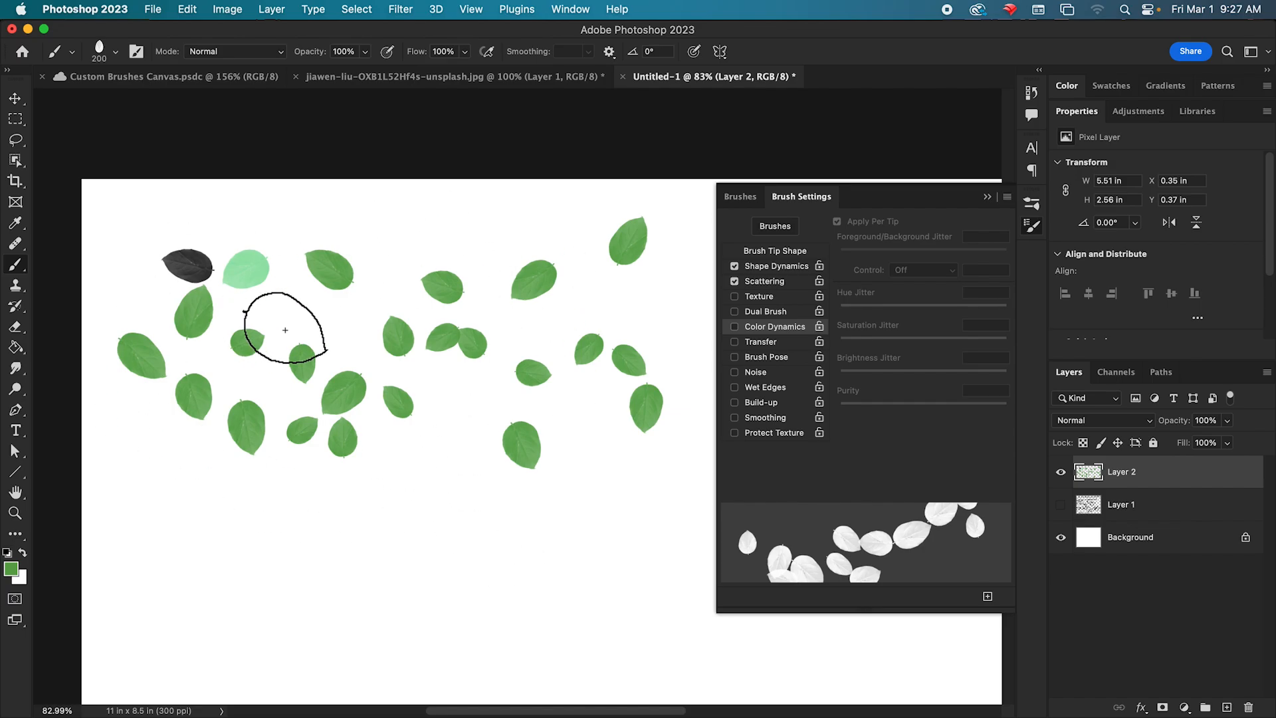
{"action": "left_click_drag", "start_coordinate": [421, 413], "coordinate": [421, 273]}
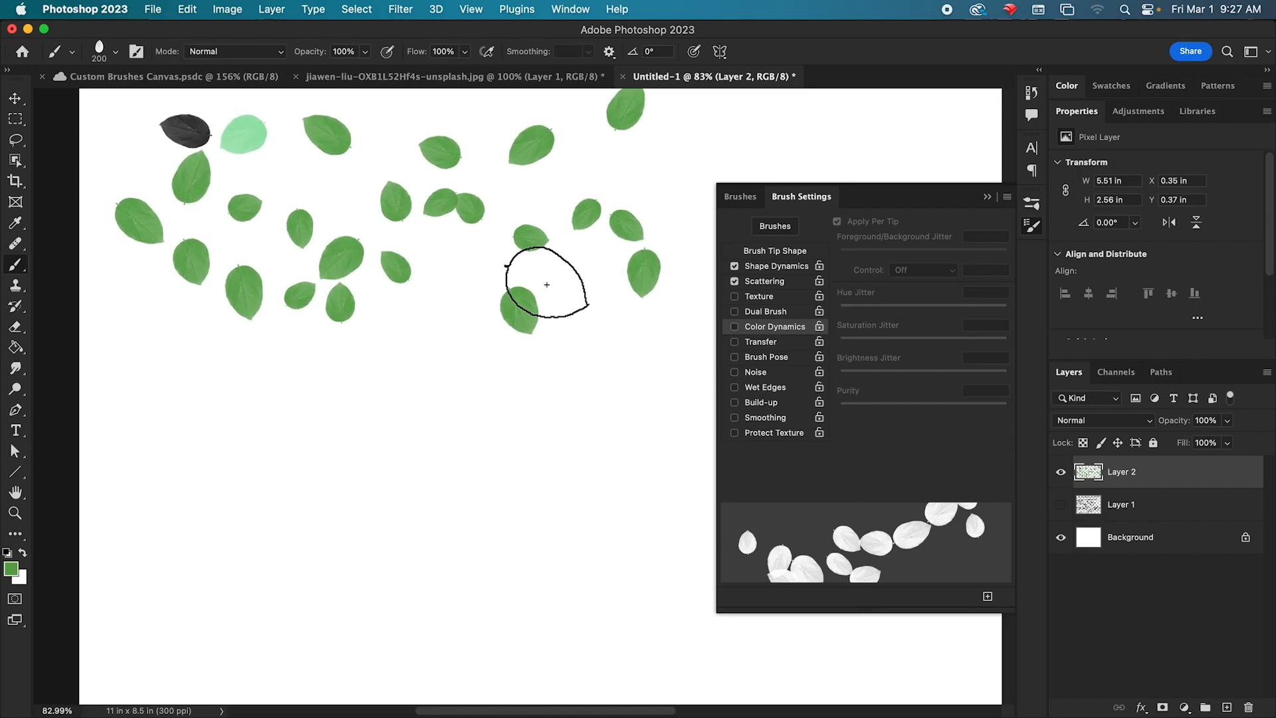
Re-enable Color Dynamics with Apply Per Tip off and set the hue, saturation and brightness jitter to 0%.
{"action": "left_click", "coordinate": [734, 327]}
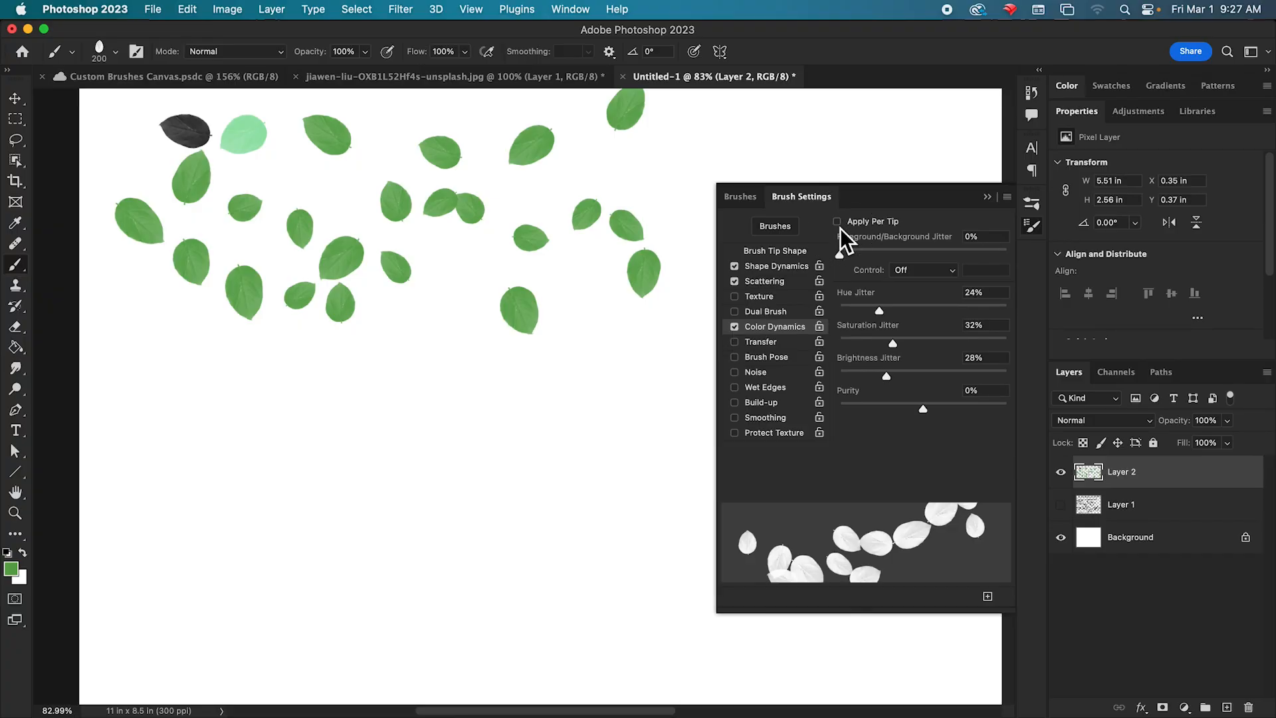
{"action": "left_click_drag", "start_coordinate": [879, 310], "coordinate": [840, 311]}
{"action": "left_click_drag", "start_coordinate": [893, 343], "coordinate": [839, 376]}
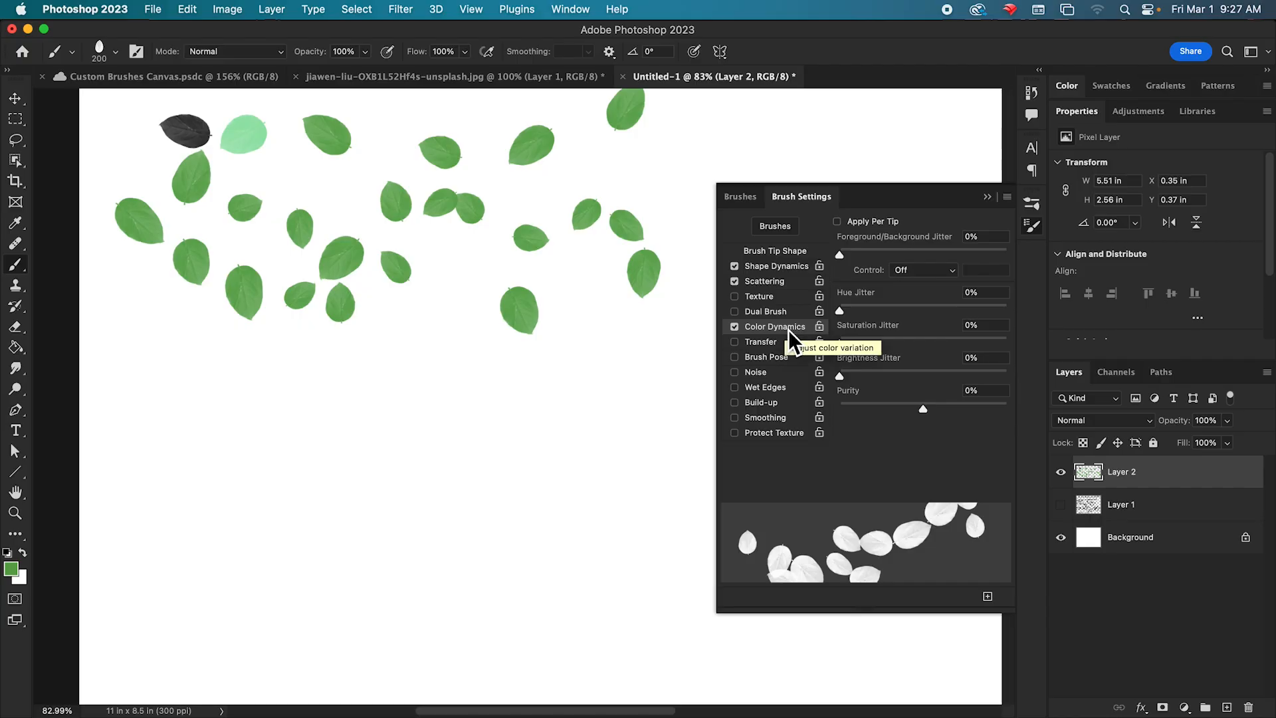
Paint overlapping leaf strokes below the green ones with Hue Jitter set to 50%, and more over them at 100%.
{"action": "mouse_move", "coordinate": [494, 395]}
{"action": "left_mouse_down"}
{"action": "mouse_move", "coordinate": [479, 343]}
{"action": "mouse_move", "coordinate": [564, 393]}
{"action": "mouse_move", "coordinate": [552, 376]}
{"action": "left_mouse_up"}
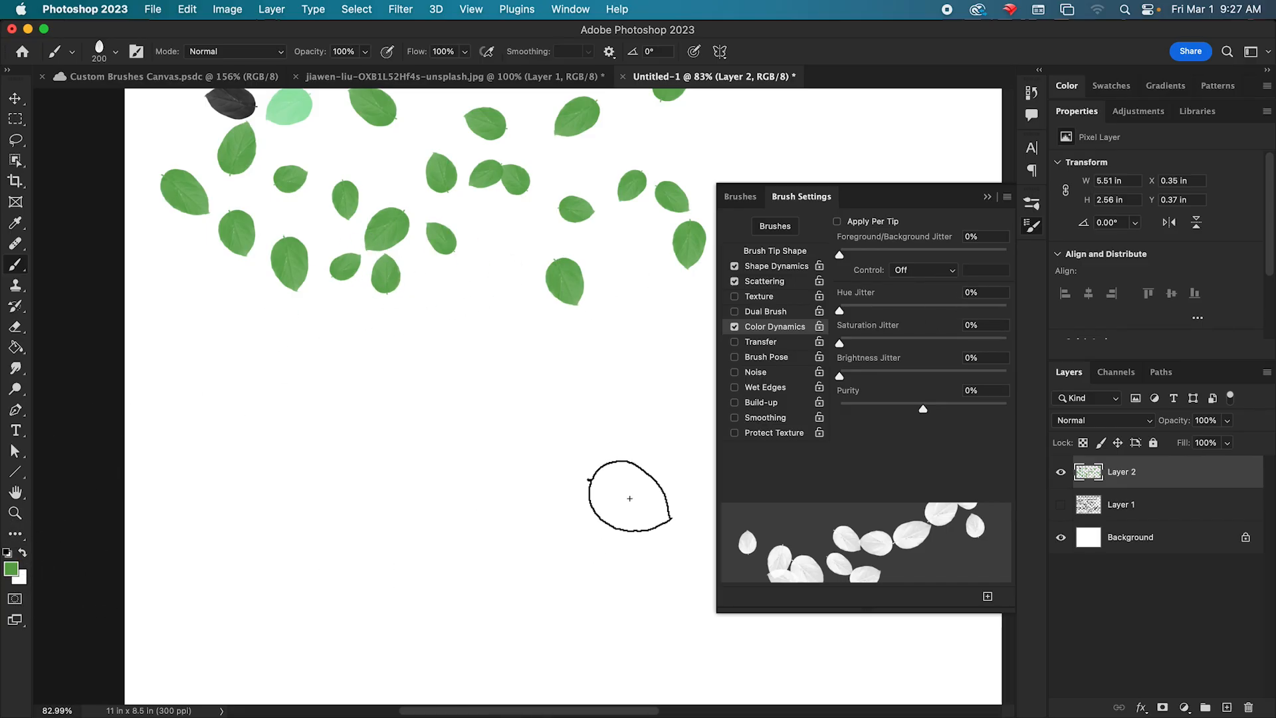
{"action": "left_click_drag", "start_coordinate": [856, 318], "coordinate": [892, 314]}
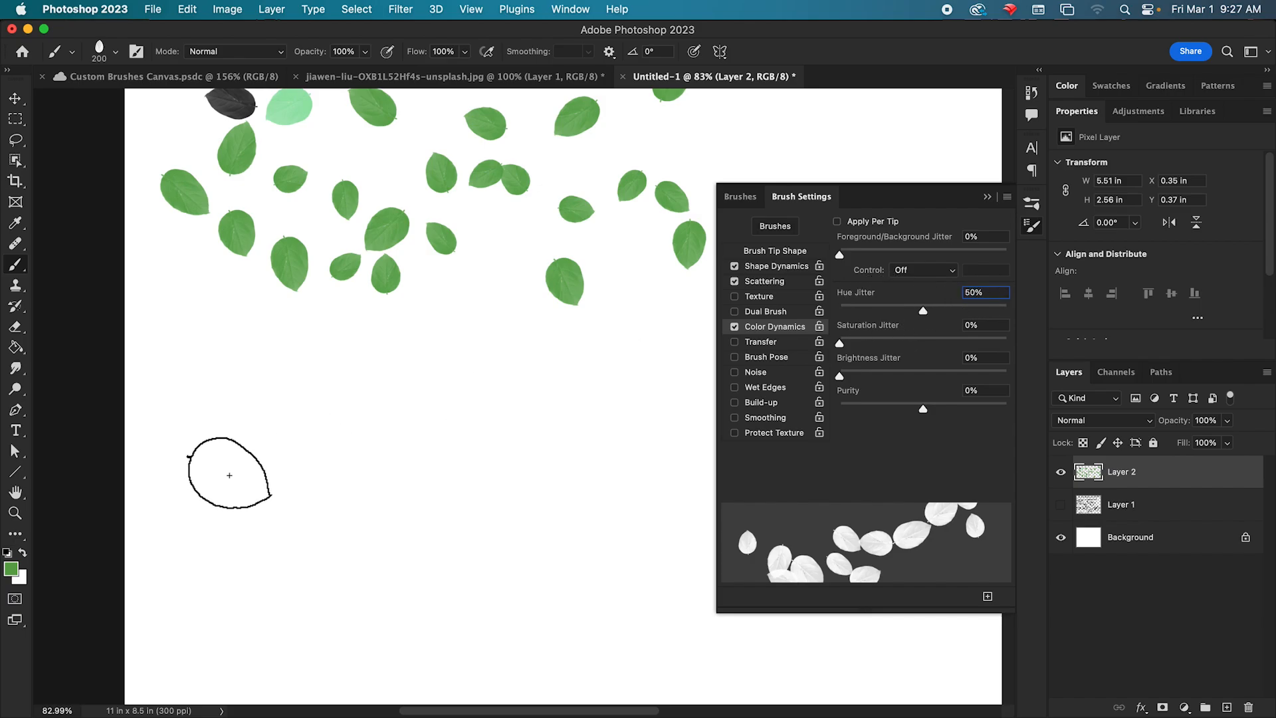
{"action": "mouse_move", "coordinate": [191, 350]}
{"action": "left_mouse_down"}
{"action": "mouse_move", "coordinate": [228, 405]}
{"action": "mouse_move", "coordinate": [407, 455]}
{"action": "mouse_move", "coordinate": [485, 439]}
{"action": "left_mouse_up"}
{"action": "mouse_move", "coordinate": [243, 337]}
{"action": "left_mouse_down"}
{"action": "mouse_move", "coordinate": [316, 405]}
{"action": "mouse_move", "coordinate": [492, 414]}
{"action": "mouse_move", "coordinate": [172, 288]}
{"action": "mouse_move", "coordinate": [212, 365]}
{"action": "mouse_move", "coordinate": [293, 422]}
{"action": "mouse_move", "coordinate": [393, 454]}
{"action": "mouse_move", "coordinate": [521, 460]}
{"action": "mouse_move", "coordinate": [297, 395]}
{"action": "mouse_move", "coordinate": [223, 317]}
{"action": "mouse_move", "coordinate": [314, 406]}
{"action": "mouse_move", "coordinate": [420, 430]}
{"action": "mouse_move", "coordinate": [518, 431]}
{"action": "mouse_move", "coordinate": [224, 254]}
{"action": "mouse_move", "coordinate": [251, 337]}
{"action": "mouse_move", "coordinate": [451, 424]}
{"action": "mouse_move", "coordinate": [501, 420]}
{"action": "left_mouse_up"}
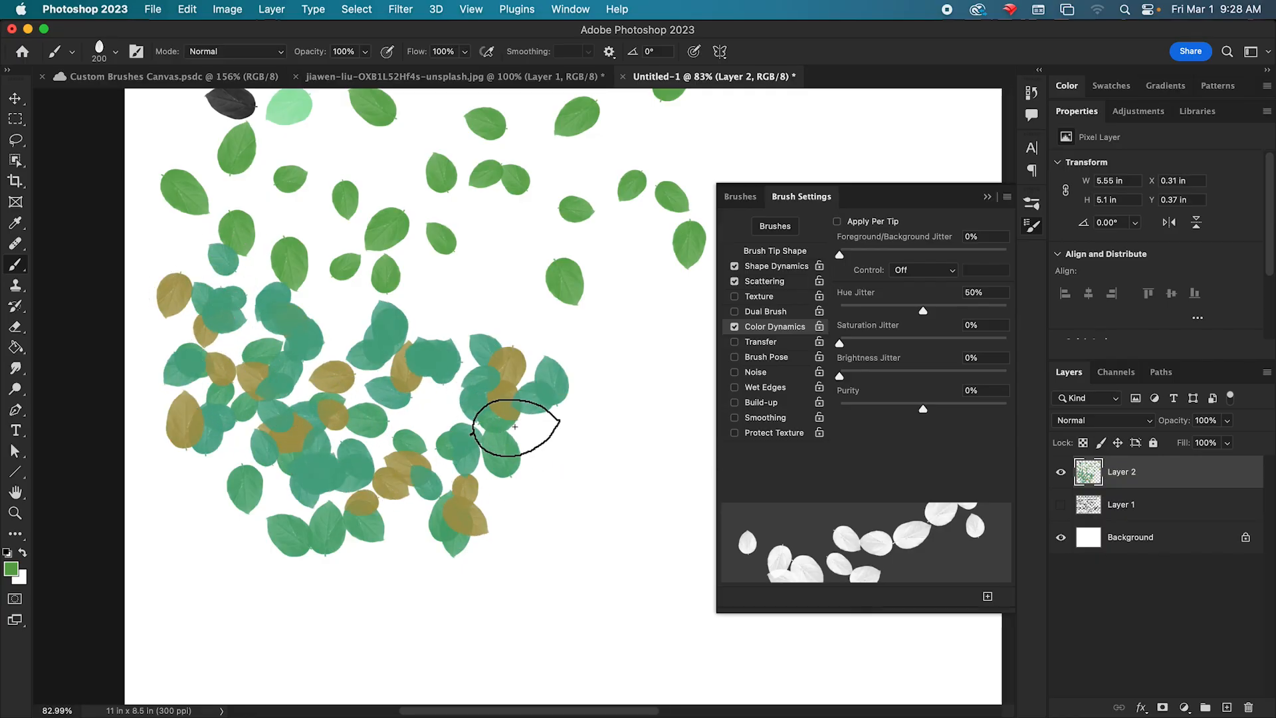
{"action": "left_click", "coordinate": [1069, 87]}
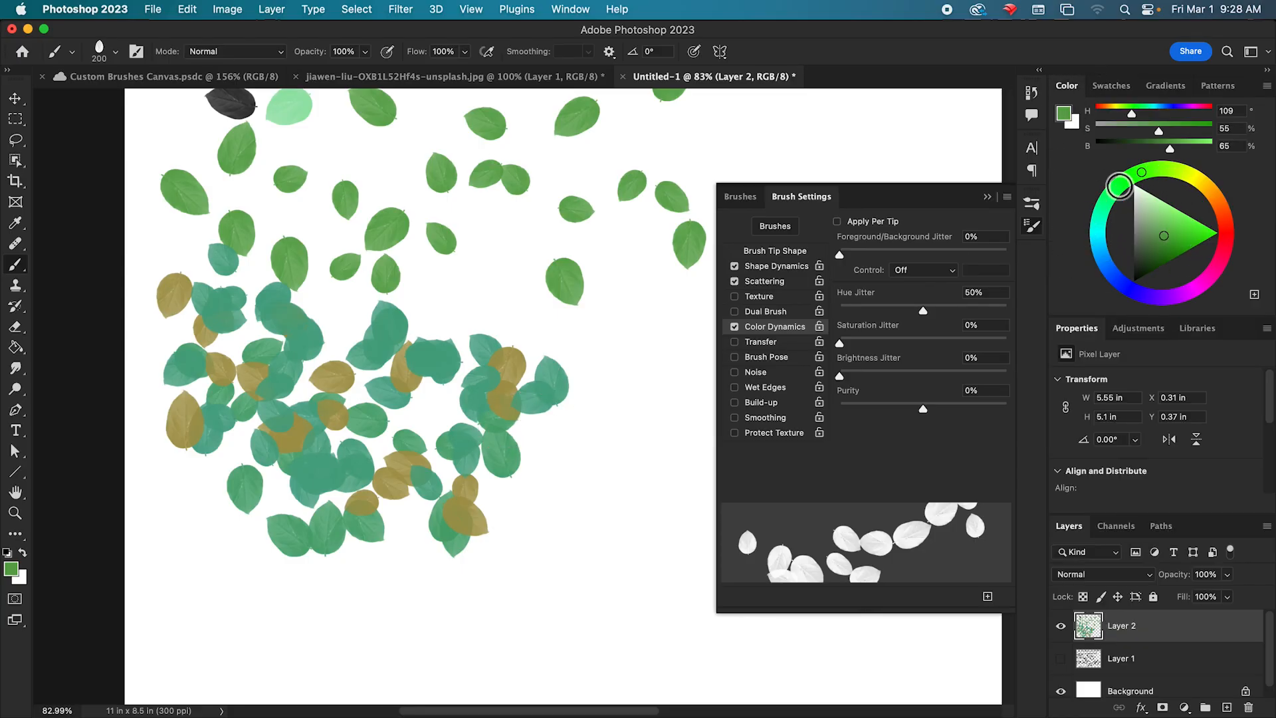
{"action": "mouse_move", "coordinate": [598, 448]}
{"action": "left_mouse_down"}
{"action": "mouse_move", "coordinate": [436, 529]}
{"action": "mouse_move", "coordinate": [405, 418]}
{"action": "mouse_move", "coordinate": [384, 493]}
{"action": "mouse_move", "coordinate": [493, 394]}
{"action": "mouse_move", "coordinate": [527, 485]}
{"action": "mouse_move", "coordinate": [350, 399]}
{"action": "mouse_move", "coordinate": [507, 556]}
{"action": "mouse_move", "coordinate": [218, 470]}
{"action": "mouse_move", "coordinate": [450, 456]}
{"action": "mouse_move", "coordinate": [584, 421]}
{"action": "mouse_move", "coordinate": [461, 441]}
{"action": "mouse_move", "coordinate": [449, 391]}
{"action": "mouse_move", "coordinate": [432, 402]}
{"action": "mouse_move", "coordinate": [459, 441]}
{"action": "mouse_move", "coordinate": [561, 322]}
{"action": "mouse_move", "coordinate": [387, 470]}
{"action": "left_mouse_up"}
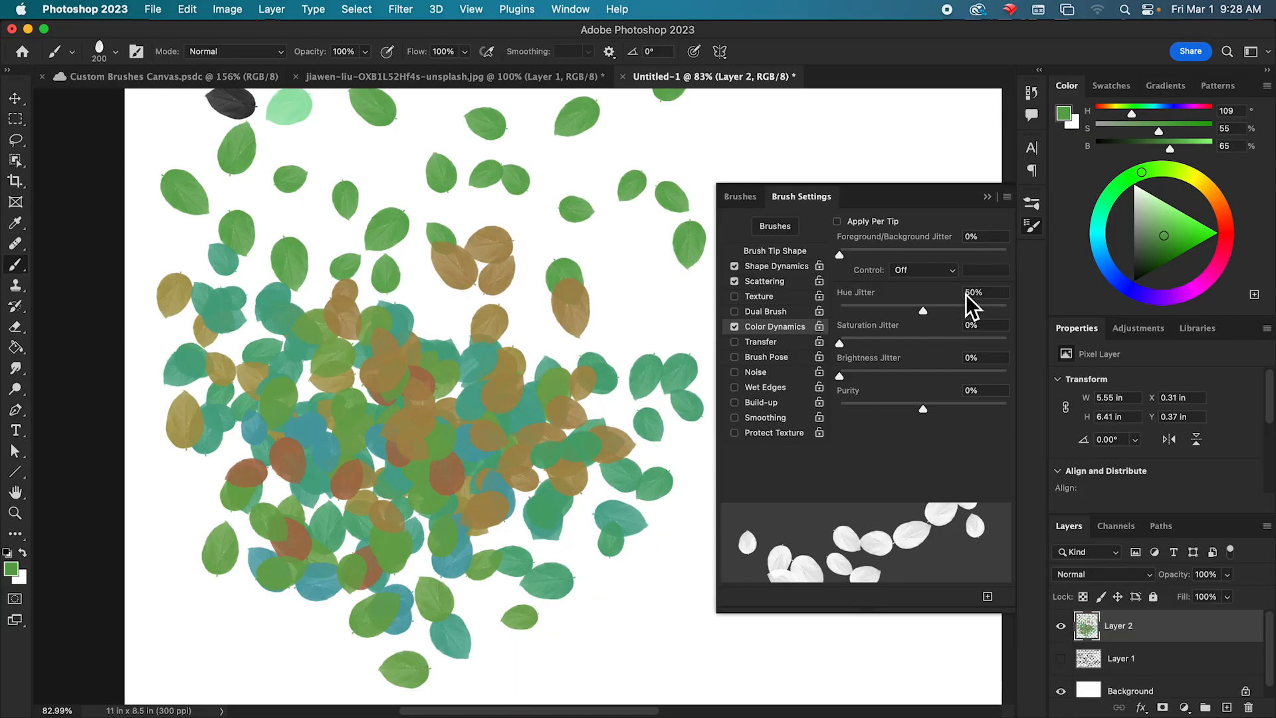
{"action": "left_click_drag", "start_coordinate": [924, 310], "coordinate": [1006, 311]}
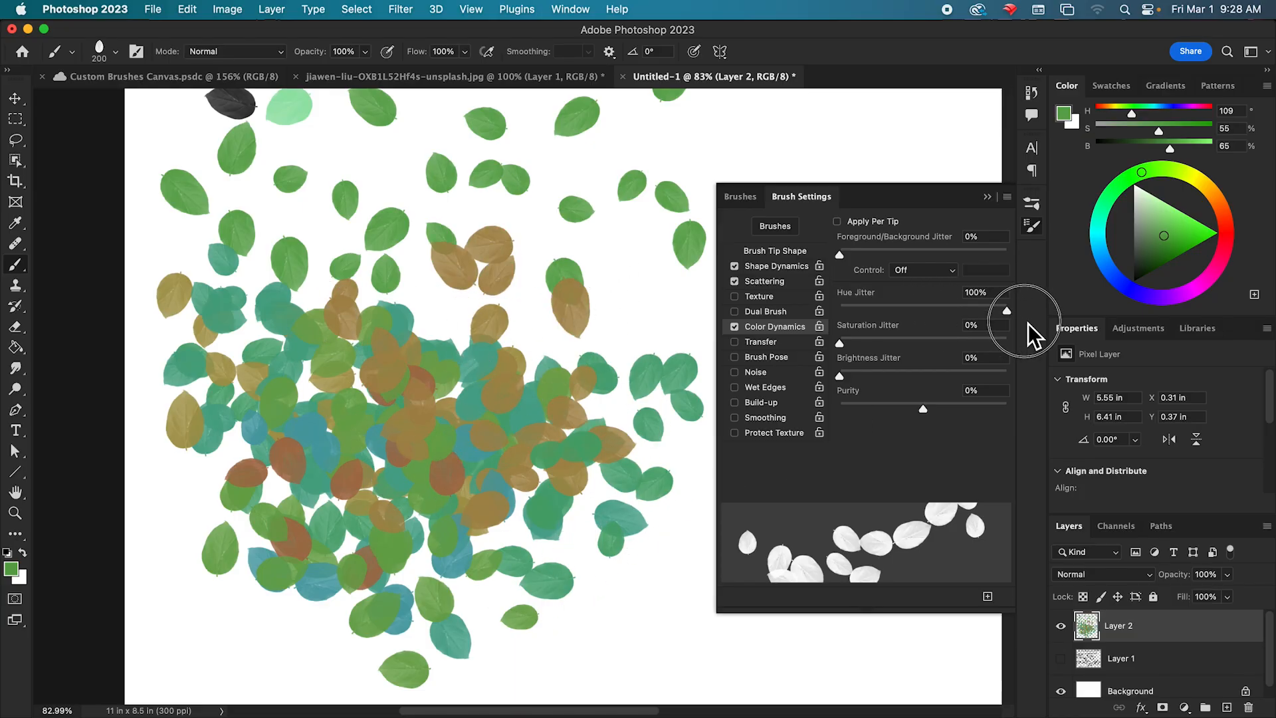
{"action": "mouse_move", "coordinate": [571, 335]}
{"action": "left_mouse_down"}
{"action": "mouse_move", "coordinate": [481, 313]}
{"action": "mouse_move", "coordinate": [360, 374]}
{"action": "mouse_move", "coordinate": [453, 494]}
{"action": "mouse_move", "coordinate": [608, 419]}
{"action": "mouse_move", "coordinate": [457, 409]}
{"action": "mouse_move", "coordinate": [559, 370]}
{"action": "mouse_move", "coordinate": [324, 434]}
{"action": "mouse_move", "coordinate": [320, 374]}
{"action": "mouse_move", "coordinate": [543, 429]}
{"action": "mouse_move", "coordinate": [549, 483]}
{"action": "mouse_move", "coordinate": [469, 416]}
{"action": "mouse_move", "coordinate": [572, 357]}
{"action": "mouse_move", "coordinate": [395, 458]}
{"action": "mouse_move", "coordinate": [384, 363]}
{"action": "mouse_move", "coordinate": [460, 363]}
{"action": "mouse_move", "coordinate": [177, 400]}
{"action": "mouse_move", "coordinate": [410, 400]}
{"action": "mouse_move", "coordinate": [430, 537]}
{"action": "mouse_move", "coordinate": [350, 467]}
{"action": "mouse_move", "coordinate": [537, 350]}
{"action": "mouse_move", "coordinate": [553, 397]}
{"action": "mouse_move", "coordinate": [383, 436]}
{"action": "mouse_move", "coordinate": [381, 401]}
{"action": "mouse_move", "coordinate": [473, 559]}
{"action": "left_mouse_up"}
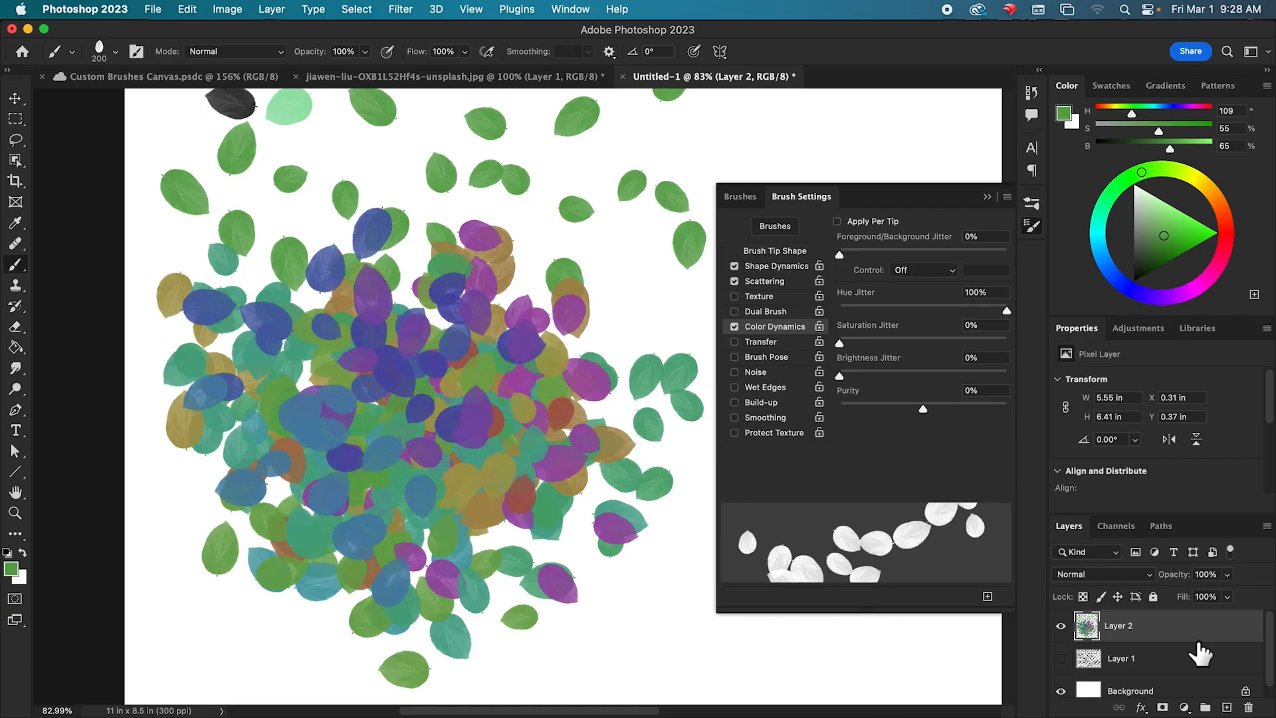
Replace the painted layer with a new empty one, set Saturation Jitter to 53%, and paint short strokes of leaves on it.
{"action": "left_click", "coordinate": [1248, 708]}
{"action": "left_click", "coordinate": [1227, 707]}
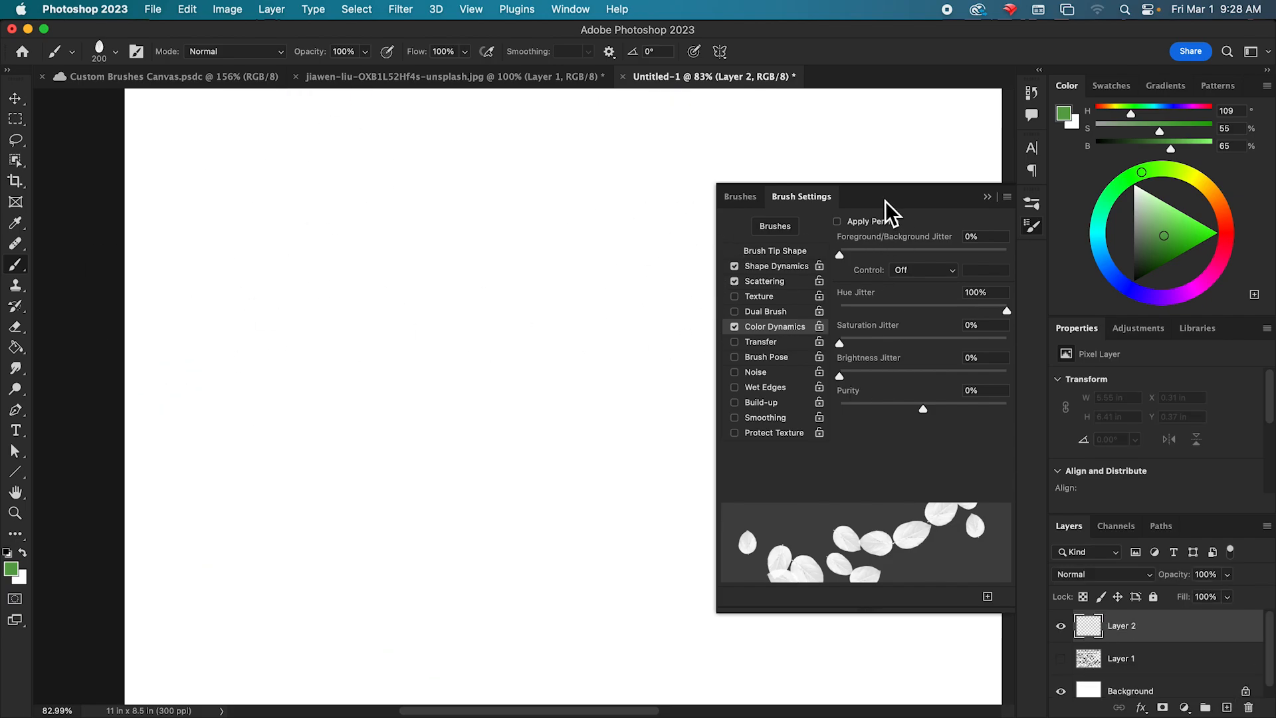
{"action": "left_click_drag", "start_coordinate": [841, 343], "coordinate": [935, 359]}
{"action": "left_click_drag", "start_coordinate": [333, 175], "coordinate": [229, 275]}
{"action": "left_click_drag", "start_coordinate": [388, 171], "coordinate": [304, 270]}
{"action": "mouse_move", "coordinate": [490, 170]}
{"action": "left_mouse_down"}
{"action": "mouse_move", "coordinate": [451, 189]}
{"action": "mouse_move", "coordinate": [392, 294]}
{"action": "left_mouse_up"}
{"action": "mouse_move", "coordinate": [608, 186]}
{"action": "left_mouse_down"}
{"action": "mouse_move", "coordinate": [493, 296]}
{"action": "mouse_move", "coordinate": [443, 300]}
{"action": "mouse_move", "coordinate": [269, 443]}
{"action": "left_mouse_up"}
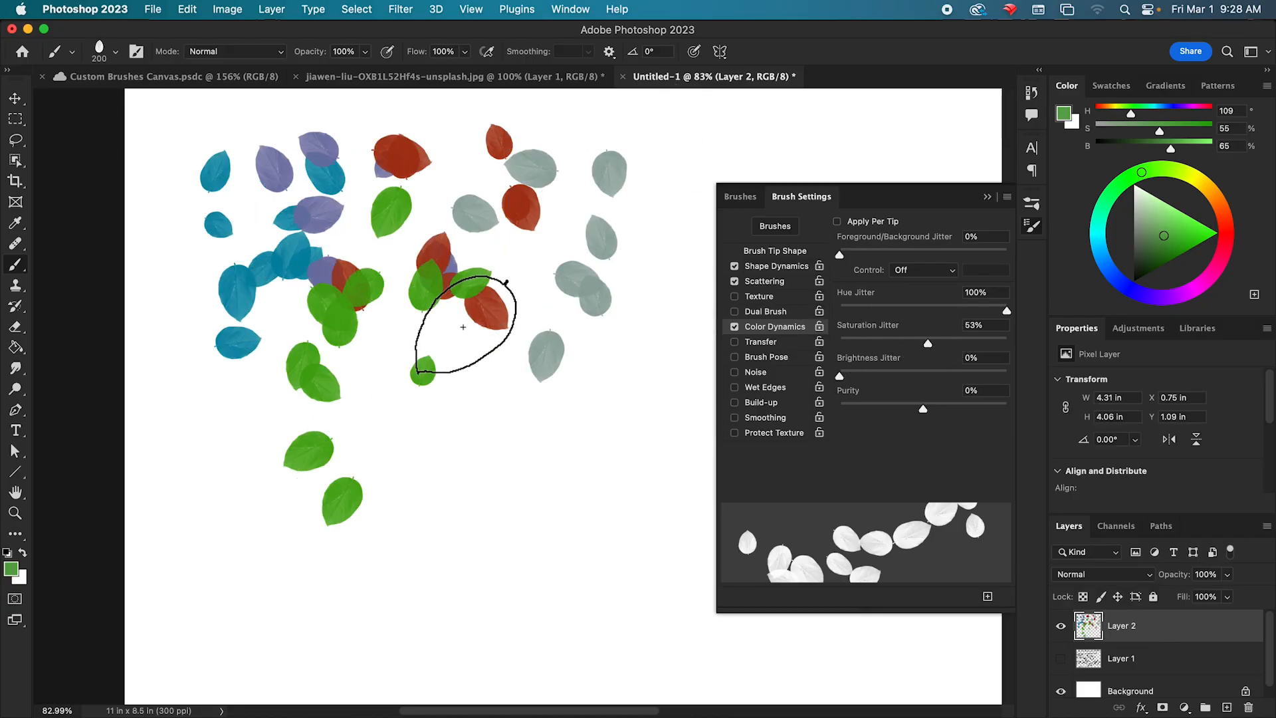
{"action": "left_click_drag", "start_coordinate": [462, 330], "coordinate": [387, 427]}
{"action": "left_click_drag", "start_coordinate": [575, 293], "coordinate": [512, 373]}
{"action": "mouse_move", "coordinate": [311, 330]}
{"action": "left_mouse_down"}
{"action": "mouse_move", "coordinate": [267, 402]}
{"action": "mouse_move", "coordinate": [261, 482]}
{"action": "left_mouse_up"}
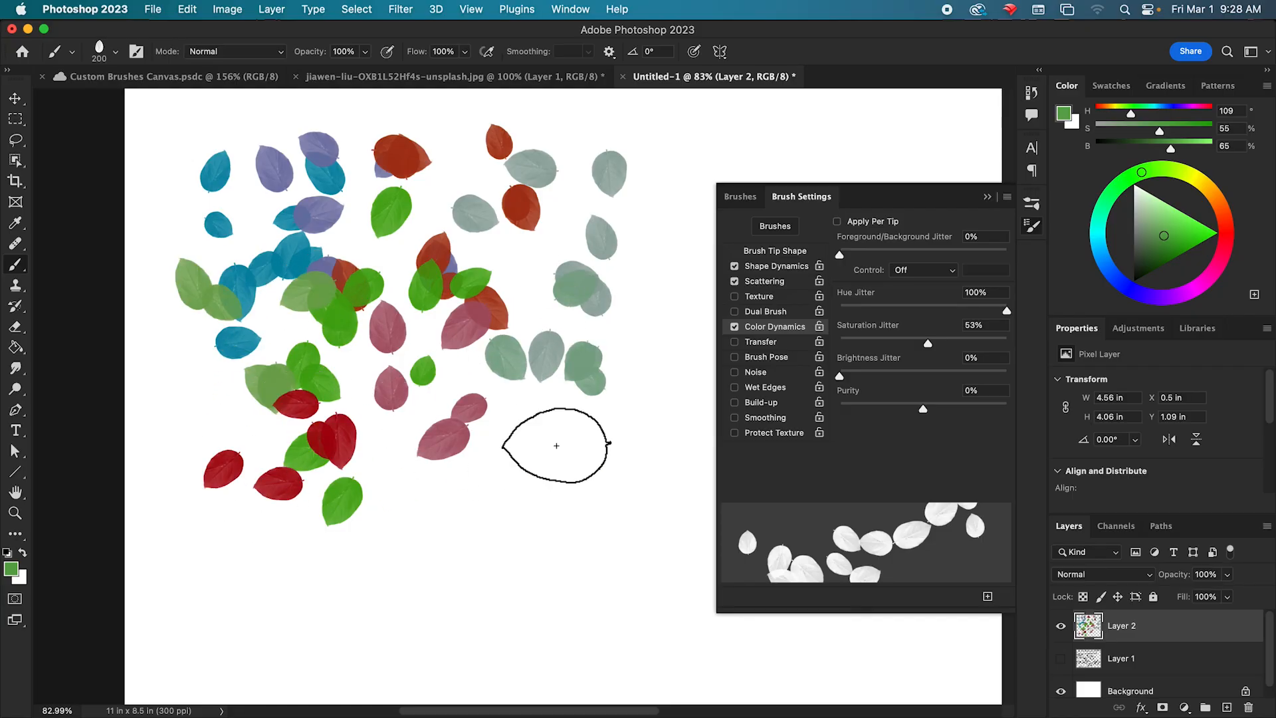
Set Saturation Jitter to 100% and paint individual leaves around and between the existing ones.
{"action": "left_click_drag", "start_coordinate": [934, 347], "coordinate": [1009, 345]}
{"action": "left_click_drag", "start_coordinate": [602, 435], "coordinate": [522, 489]}
{"action": "mouse_move", "coordinate": [483, 531]}
{"action": "left_mouse_down"}
{"action": "mouse_move", "coordinate": [450, 584]}
{"action": "mouse_move", "coordinate": [589, 589]}
{"action": "mouse_move", "coordinate": [646, 435]}
{"action": "mouse_move", "coordinate": [657, 252]}
{"action": "mouse_move", "coordinate": [646, 217]}
{"action": "left_mouse_up"}
{"action": "mouse_move", "coordinate": [337, 530]}
{"action": "left_mouse_down"}
{"action": "mouse_move", "coordinate": [257, 579]}
{"action": "mouse_move", "coordinate": [227, 576]}
{"action": "mouse_move", "coordinate": [194, 544]}
{"action": "mouse_move", "coordinate": [330, 569]}
{"action": "mouse_move", "coordinate": [342, 623]}
{"action": "mouse_move", "coordinate": [428, 632]}
{"action": "mouse_move", "coordinate": [413, 508]}
{"action": "mouse_move", "coordinate": [542, 514]}
{"action": "mouse_move", "coordinate": [528, 535]}
{"action": "mouse_move", "coordinate": [510, 400]}
{"action": "mouse_move", "coordinate": [535, 303]}
{"action": "left_mouse_up"}
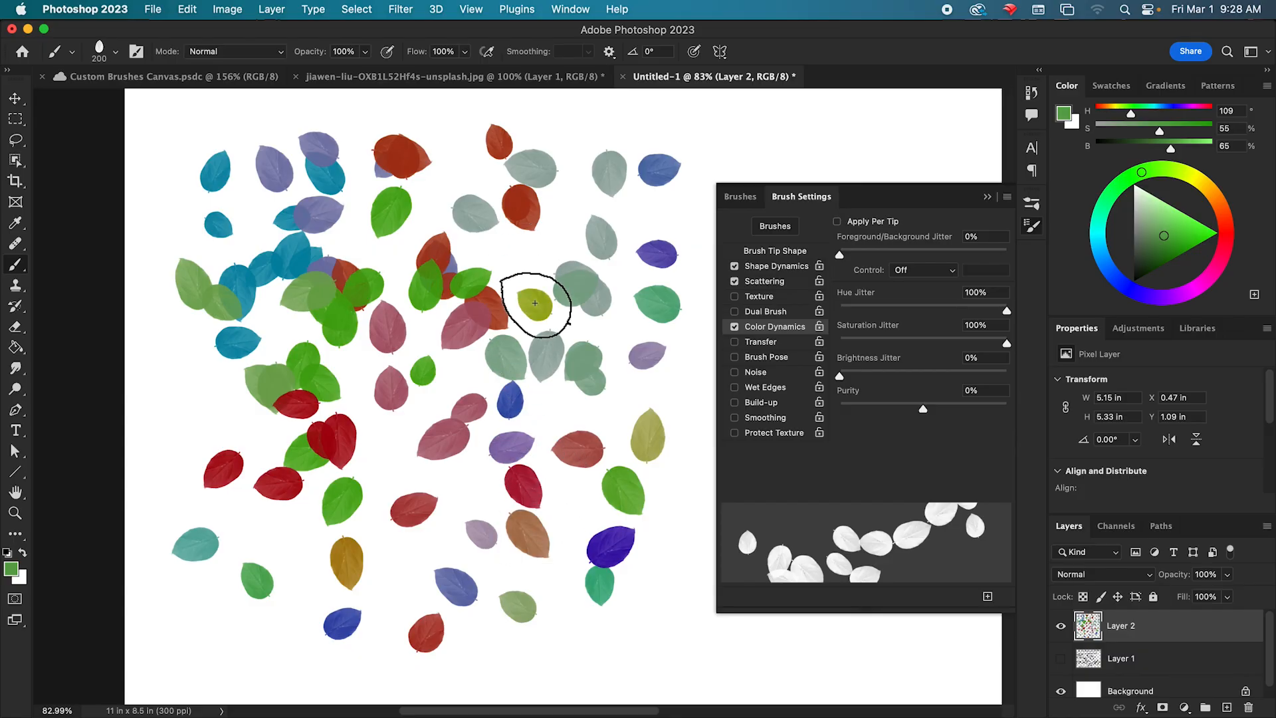
{"action": "mouse_move", "coordinate": [651, 316]}
{"action": "left_mouse_down"}
{"action": "mouse_move", "coordinate": [538, 259]}
{"action": "mouse_move", "coordinate": [521, 232]}
{"action": "mouse_move", "coordinate": [518, 266]}
{"action": "left_mouse_up"}
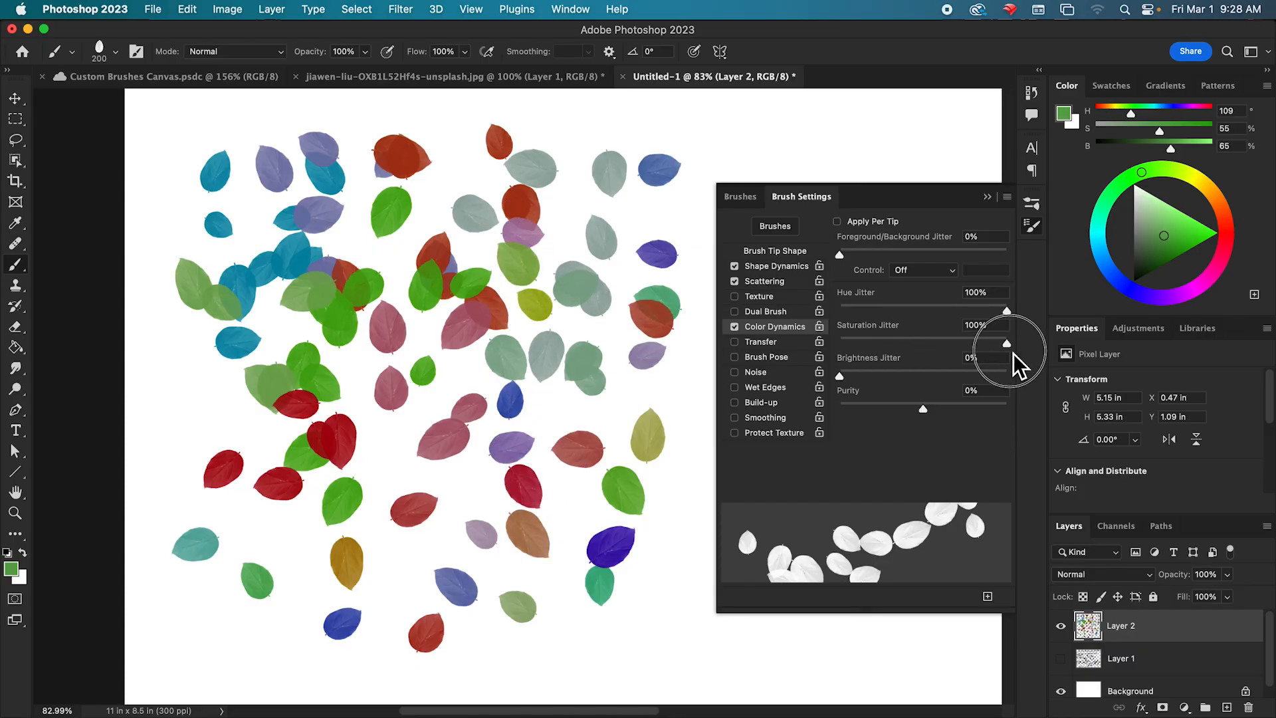
Set Brightness Jitter to 100%, paint test leaves, and clear the layer by filling it with white.
{"action": "left_click_drag", "start_coordinate": [846, 379], "coordinate": [1013, 376]}
{"action": "mouse_move", "coordinate": [727, 135]}
{"action": "left_mouse_down"}
{"action": "mouse_move", "coordinate": [675, 121]}
{"action": "mouse_move", "coordinate": [386, 120]}
{"action": "mouse_move", "coordinate": [162, 142]}
{"action": "mouse_move", "coordinate": [169, 442]}
{"action": "mouse_move", "coordinate": [193, 620]}
{"action": "left_mouse_up"}
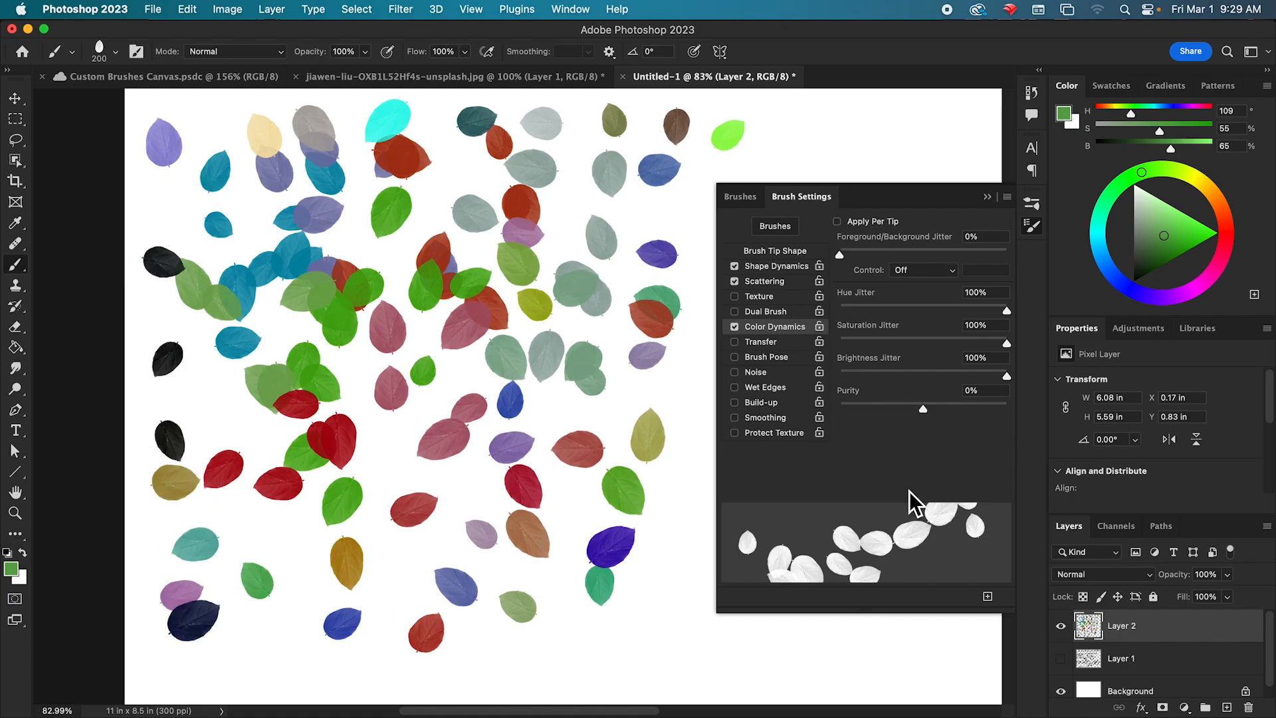
{"action": "mouse_move", "coordinate": [200, 632]}
{"action": "left_mouse_down"}
{"action": "mouse_move", "coordinate": [370, 651]}
{"action": "mouse_move", "coordinate": [501, 596]}
{"action": "mouse_move", "coordinate": [337, 414]}
{"action": "mouse_move", "coordinate": [545, 339]}
{"action": "left_mouse_up"}
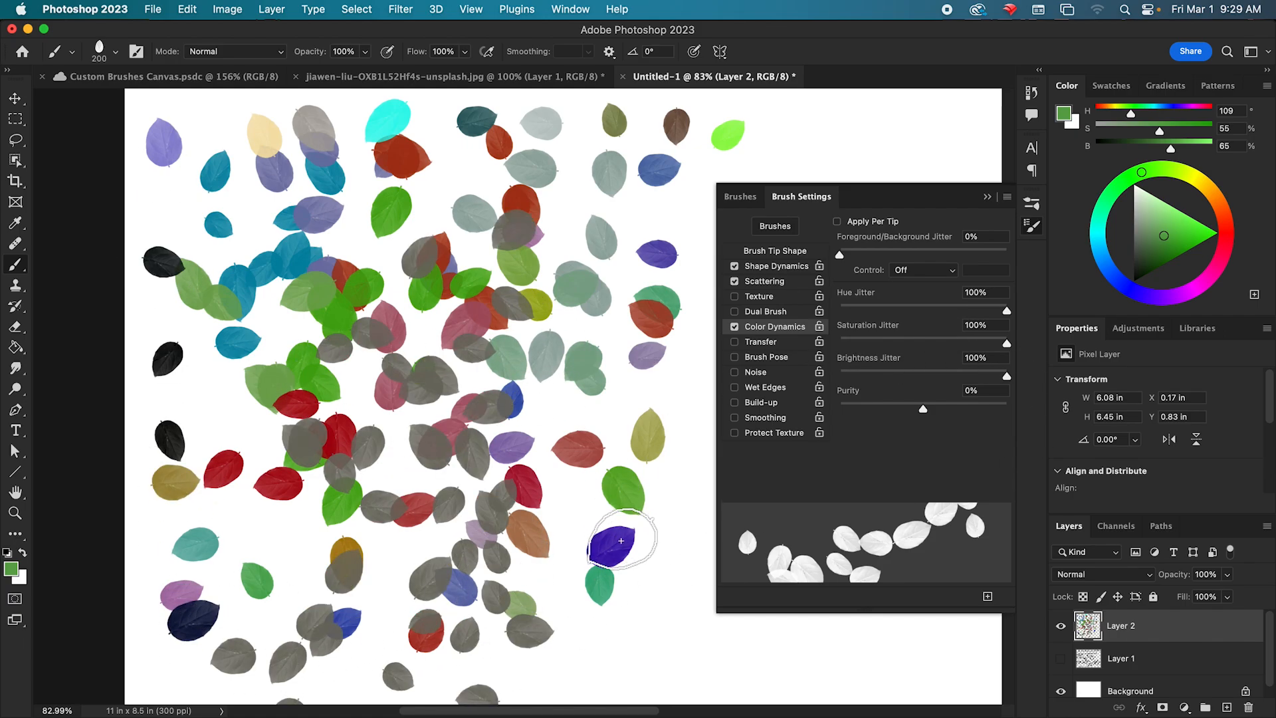
{"action": "key", "text": "super+BackSpace"}
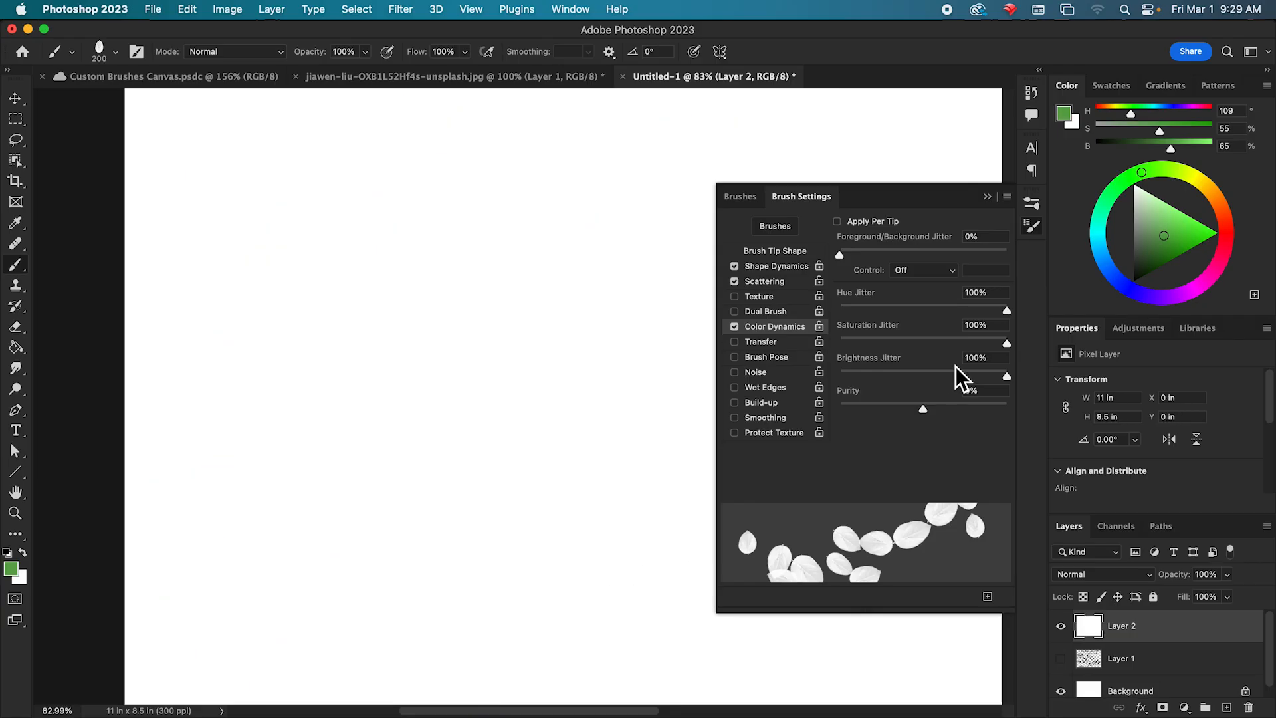
{"action": "mouse_move", "coordinate": [317, 178]}
{"action": "left_mouse_down"}
{"action": "mouse_move", "coordinate": [240, 239]}
{"action": "mouse_move", "coordinate": [225, 387]}
{"action": "mouse_move", "coordinate": [424, 484]}
{"action": "mouse_move", "coordinate": [542, 352]}
{"action": "mouse_move", "coordinate": [300, 196]}
{"action": "left_mouse_up"}
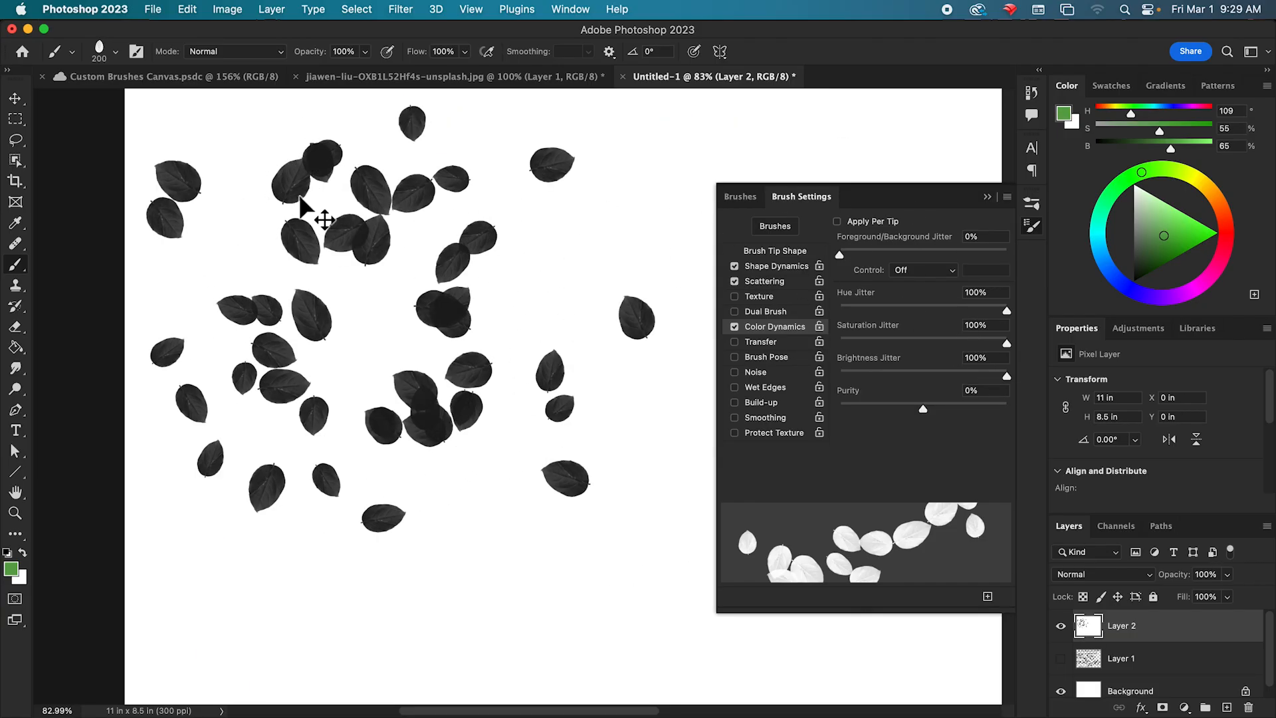
{"action": "key", "text": "super+BackSpace"}
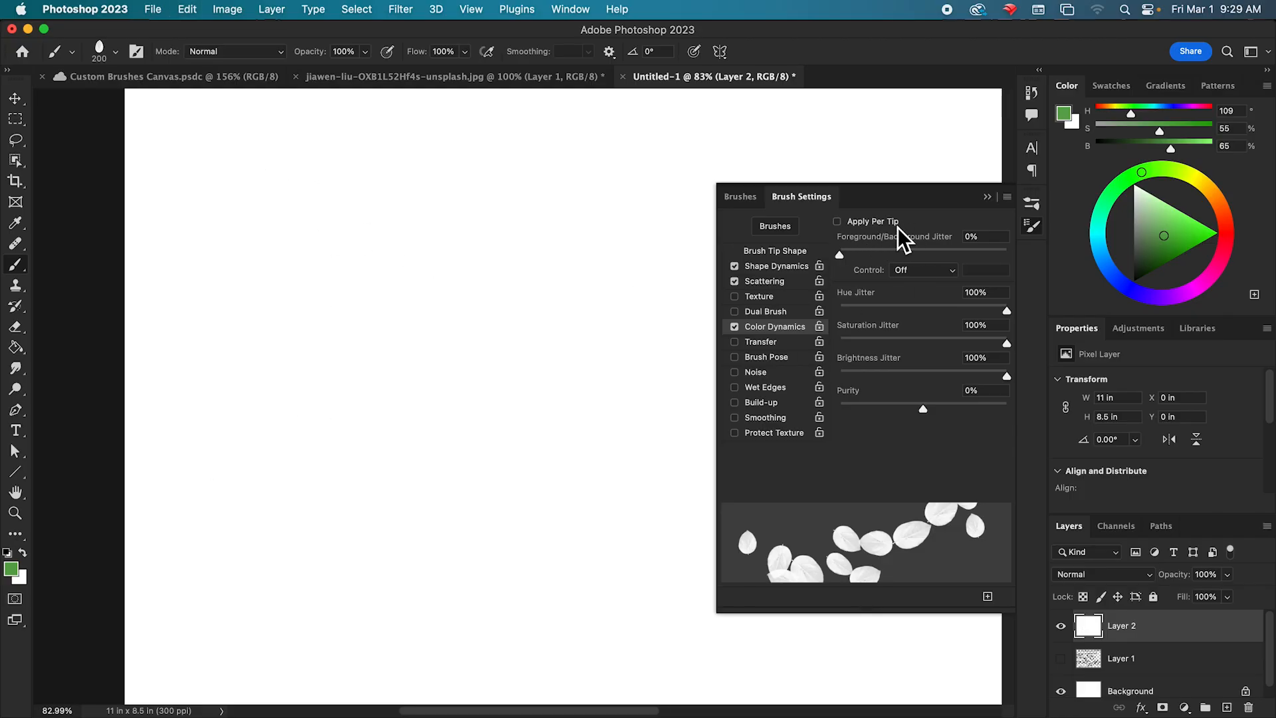
Turn on Apply Per Tip, stamp four separate leaves in a row near the upper edge of the canvas, and undo them.
{"action": "left_click", "coordinate": [187, 149]}
{"action": "left_click", "coordinate": [233, 149]}
{"action": "left_click", "coordinate": [272, 150]}
{"action": "left_click", "coordinate": [341, 152]}
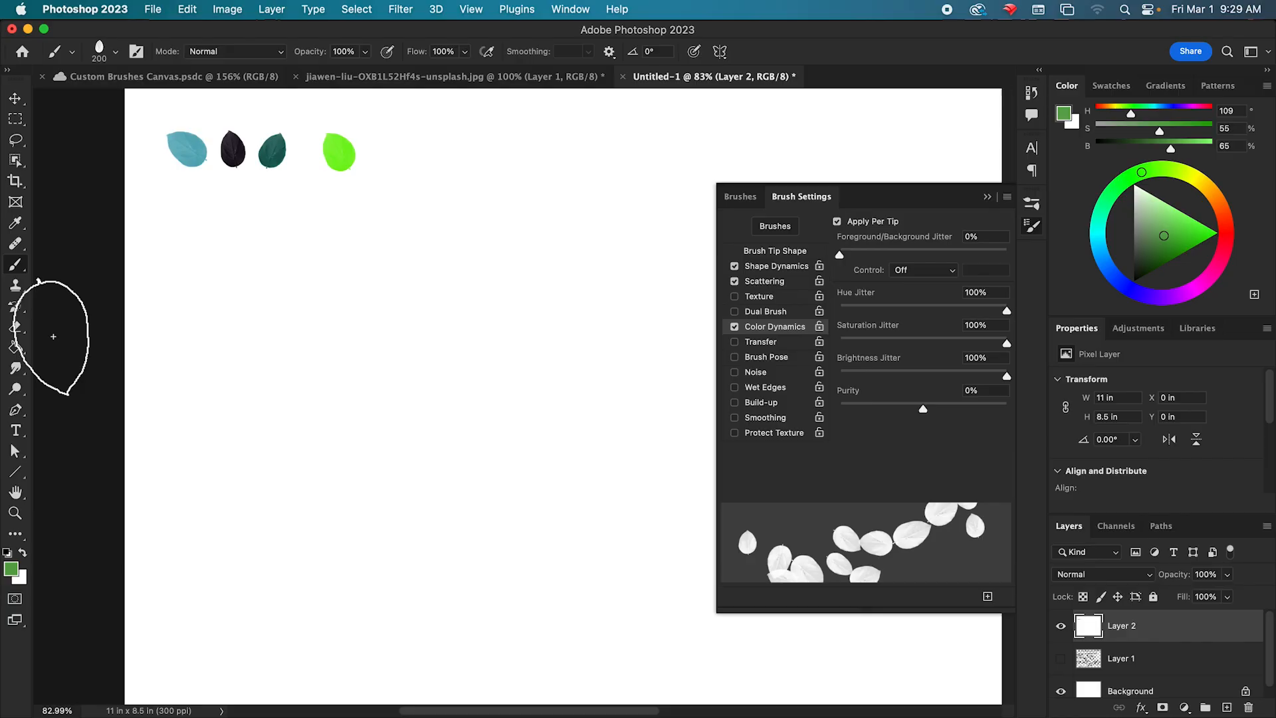
{"action": "key", "text": "super+z"}
{"action": "key", "text": "super+z"}
Paint dense test strokes of leaves over the canvas with Apply Per Tip on, and undo them all.
{"action": "mouse_move", "coordinate": [185, 162]}
{"action": "left_mouse_down"}
{"action": "mouse_move", "coordinate": [350, 163]}
{"action": "mouse_move", "coordinate": [589, 198]}
{"action": "mouse_move", "coordinate": [534, 250]}
{"action": "mouse_move", "coordinate": [356, 235]}
{"action": "mouse_move", "coordinate": [227, 264]}
{"action": "mouse_move", "coordinate": [182, 347]}
{"action": "mouse_move", "coordinate": [235, 492]}
{"action": "mouse_move", "coordinate": [447, 538]}
{"action": "mouse_move", "coordinate": [637, 422]}
{"action": "mouse_move", "coordinate": [405, 160]}
{"action": "mouse_move", "coordinate": [260, 531]}
{"action": "mouse_move", "coordinate": [525, 420]}
{"action": "mouse_move", "coordinate": [450, 619]}
{"action": "mouse_move", "coordinate": [344, 535]}
{"action": "mouse_move", "coordinate": [439, 358]}
{"action": "mouse_move", "coordinate": [607, 299]}
{"action": "left_mouse_up"}
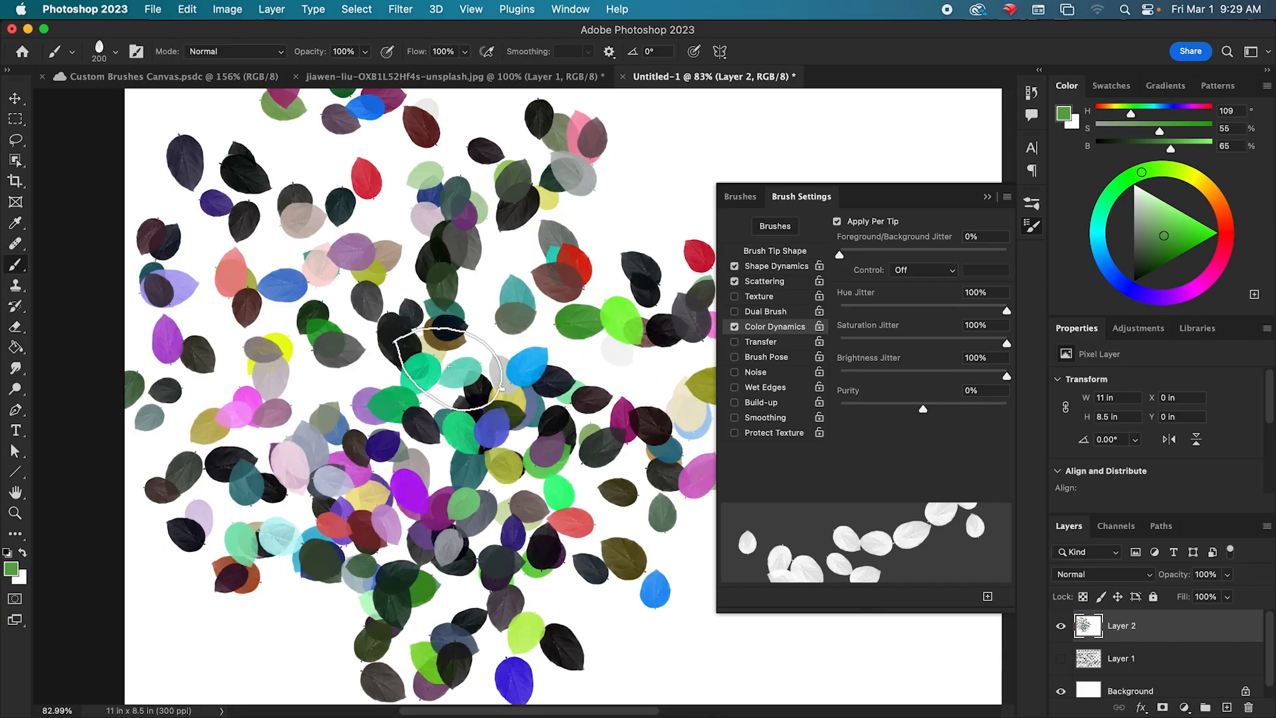
{"action": "mouse_move", "coordinate": [638, 312]}
{"action": "left_mouse_down"}
{"action": "mouse_move", "coordinate": [523, 196]}
{"action": "mouse_move", "coordinate": [342, 458]}
{"action": "mouse_move", "coordinate": [446, 417]}
{"action": "mouse_move", "coordinate": [298, 271]}
{"action": "mouse_move", "coordinate": [435, 401]}
{"action": "left_mouse_up"}
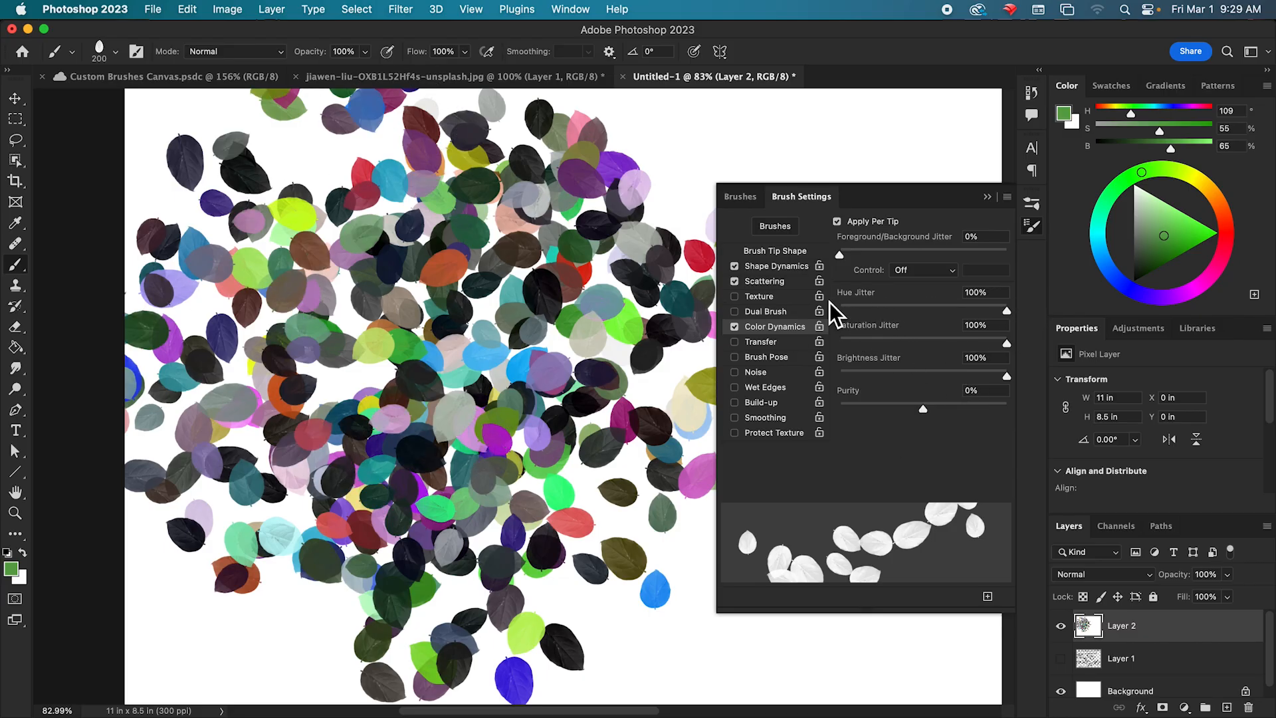
{"action": "mouse_move", "coordinate": [536, 525]}
{"action": "left_mouse_down"}
{"action": "mouse_move", "coordinate": [583, 465]}
{"action": "mouse_move", "coordinate": [642, 229]}
{"action": "mouse_move", "coordinate": [935, 144]}
{"action": "mouse_move", "coordinate": [666, 184]}
{"action": "mouse_move", "coordinate": [531, 300]}
{"action": "mouse_move", "coordinate": [185, 127]}
{"action": "mouse_move", "coordinate": [225, 378]}
{"action": "mouse_move", "coordinate": [246, 715]}
{"action": "mouse_move", "coordinate": [460, 645]}
{"action": "mouse_move", "coordinate": [346, 393]}
{"action": "left_mouse_up"}
{"action": "mouse_move", "coordinate": [570, 394]}
{"action": "left_mouse_down"}
{"action": "mouse_move", "coordinate": [399, 441]}
{"action": "mouse_move", "coordinate": [372, 265]}
{"action": "mouse_move", "coordinate": [584, 678]}
{"action": "mouse_move", "coordinate": [558, 514]}
{"action": "mouse_move", "coordinate": [572, 286]}
{"action": "mouse_move", "coordinate": [465, 299]}
{"action": "mouse_move", "coordinate": [505, 465]}
{"action": "mouse_move", "coordinate": [364, 425]}
{"action": "left_mouse_up"}
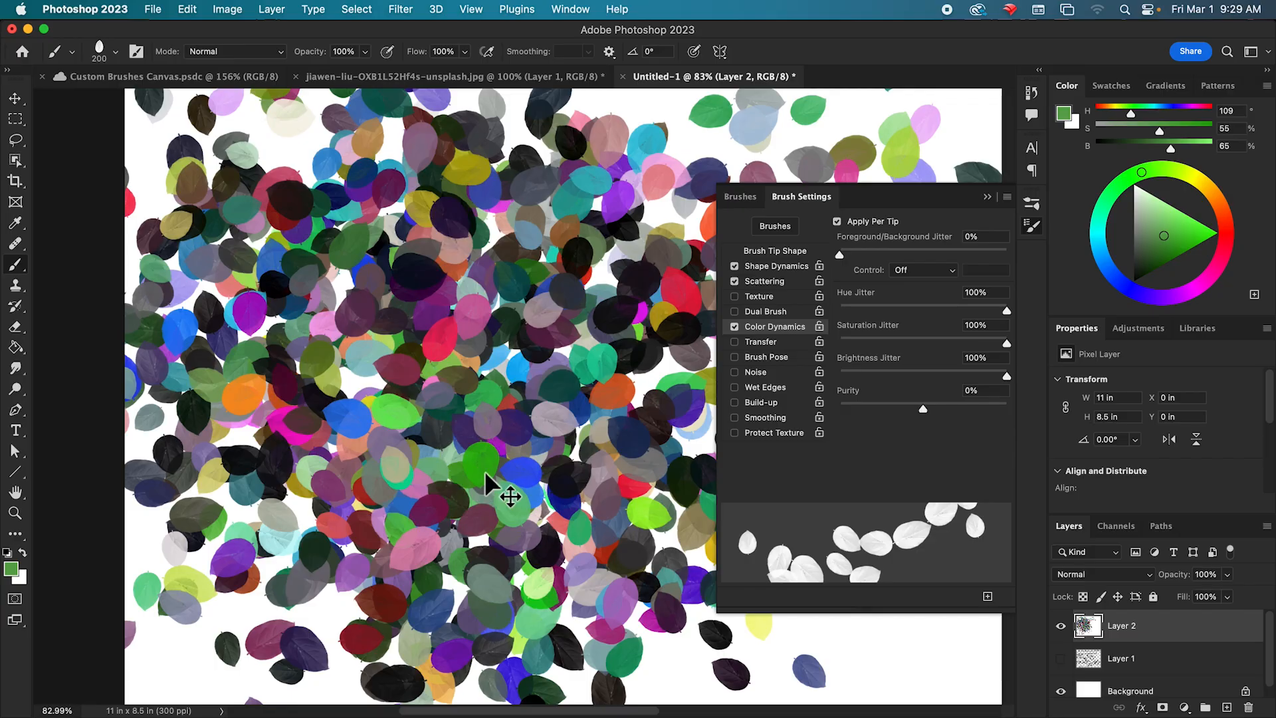
{"action": "key", "text": "super+z"}
{"action": "key", "text": "super+z"}
{"action": "key", "text": "super+z"}
{"action": "key", "text": "super+z"}
{"action": "key", "text": "super+z"}
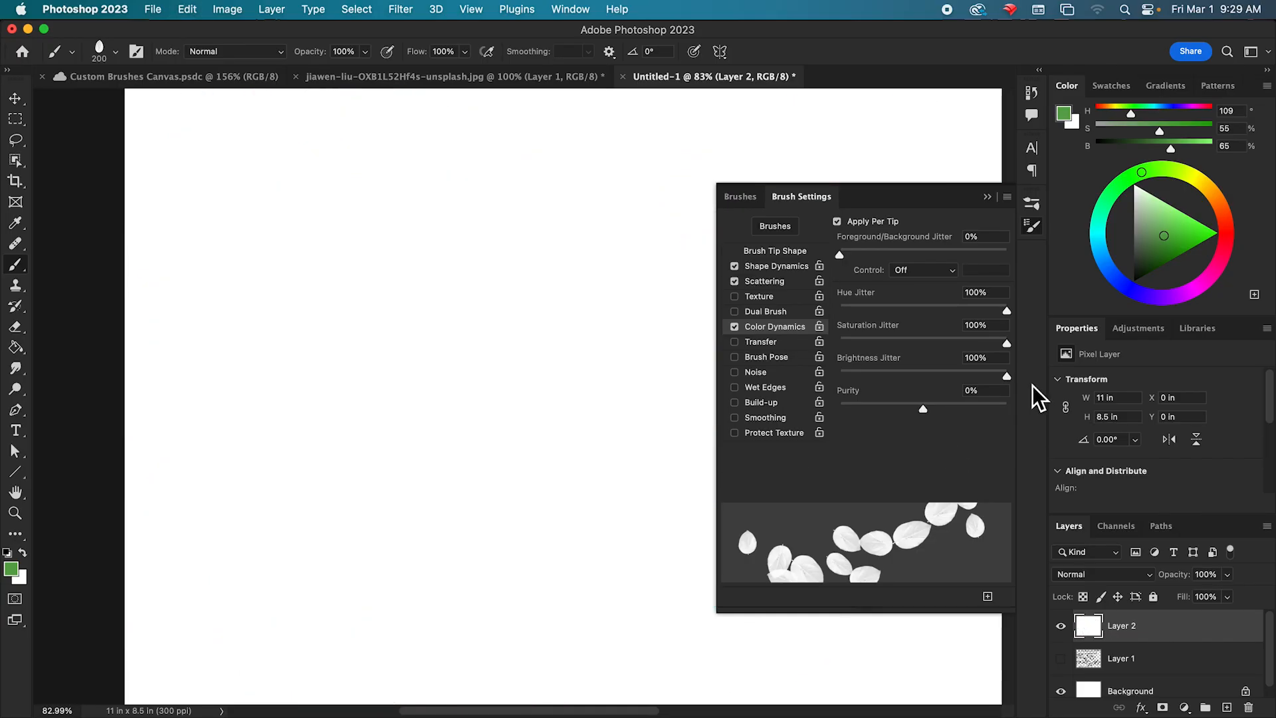
Set hue, saturation and brightness jitter to 25%, 28% and 17%, and cover the canvas with leaves in a darker green foreground color.
{"action": "left_click_drag", "start_coordinate": [971, 314], "coordinate": [886, 314]}
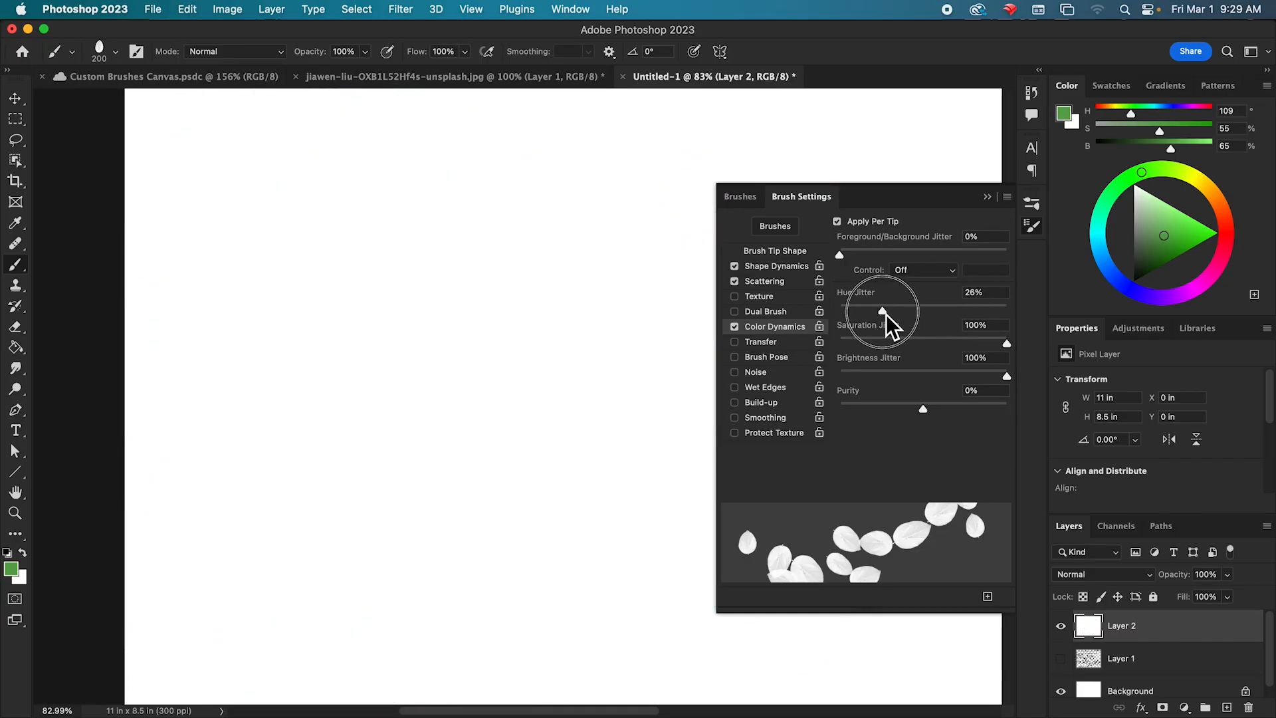
{"action": "left_click_drag", "start_coordinate": [1000, 346], "coordinate": [858, 352]}
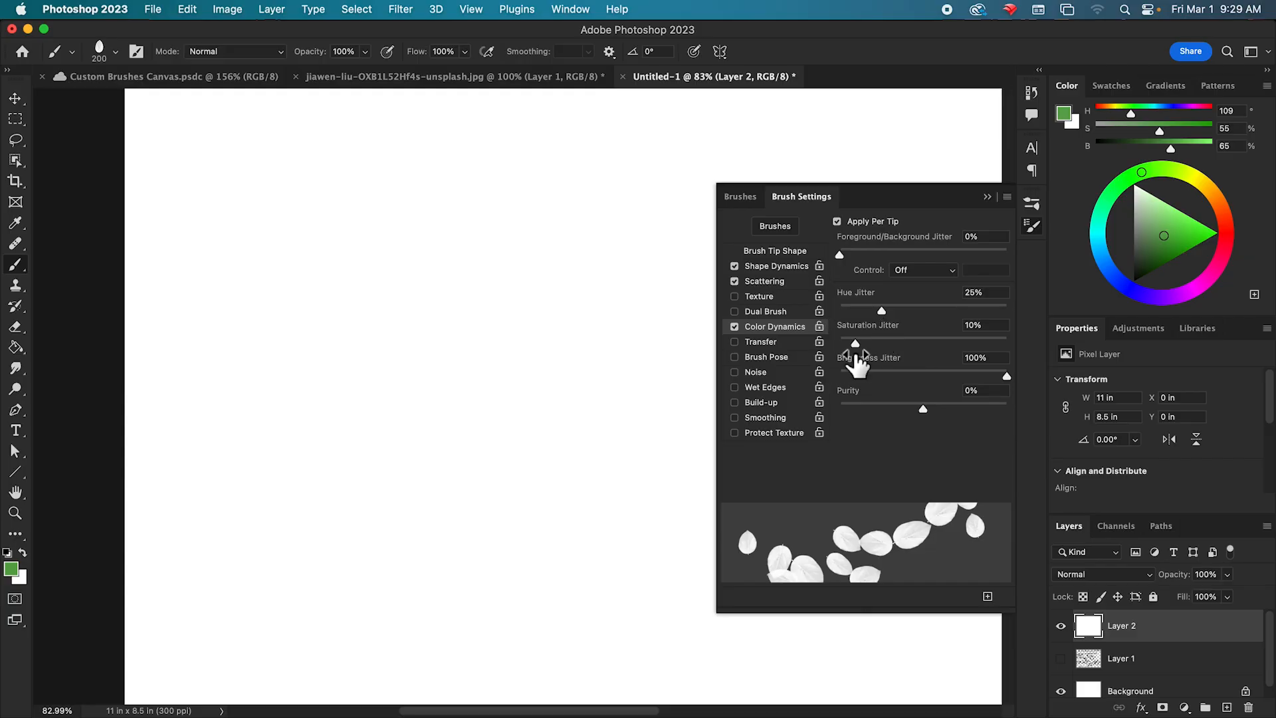
{"action": "left_click_drag", "start_coordinate": [963, 377], "coordinate": [889, 348]}
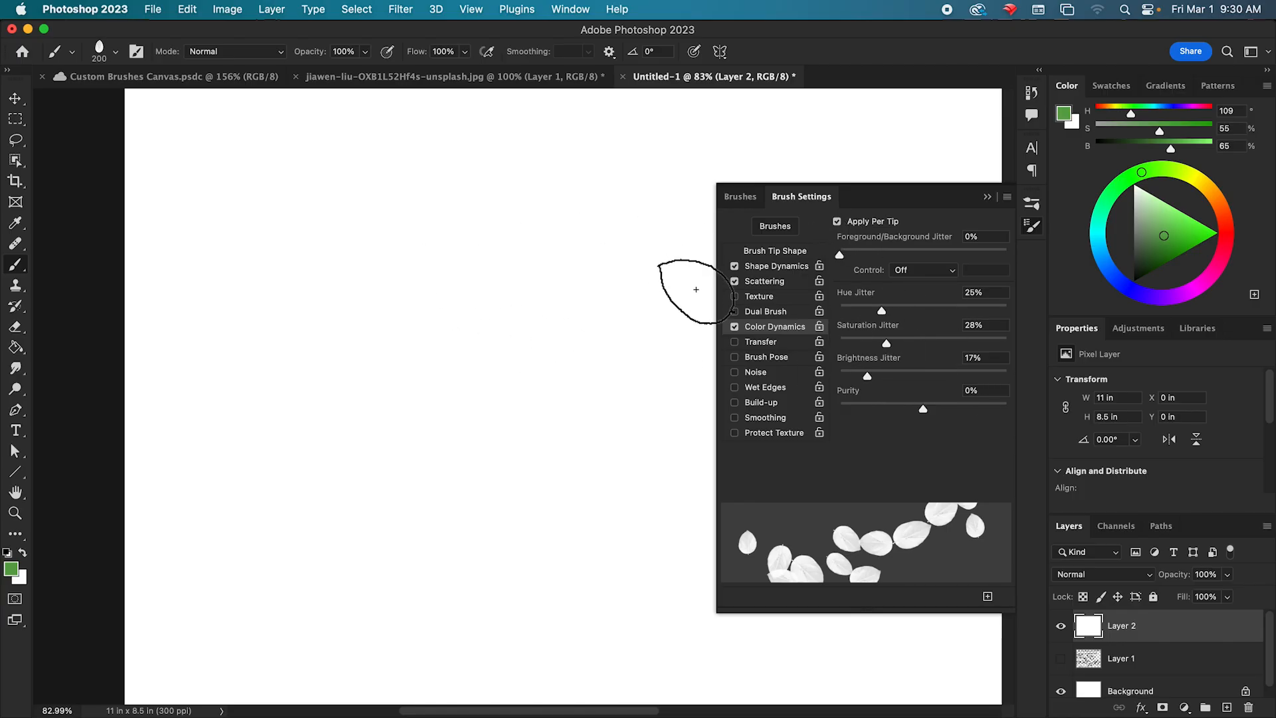
{"action": "left_click_drag", "start_coordinate": [1163, 236], "coordinate": [1157, 251]}
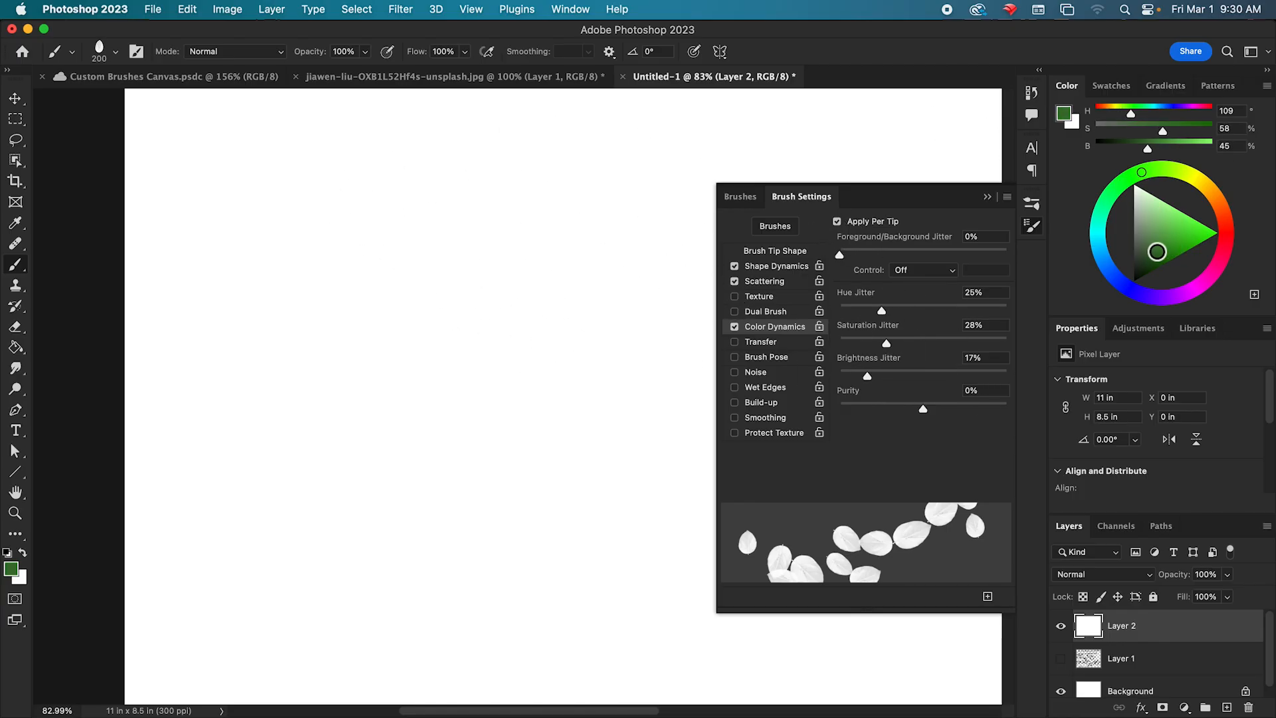
{"action": "mouse_move", "coordinate": [254, 140]}
{"action": "left_mouse_down"}
{"action": "mouse_move", "coordinate": [190, 139]}
{"action": "mouse_move", "coordinate": [338, 339]}
{"action": "mouse_move", "coordinate": [407, 391]}
{"action": "mouse_move", "coordinate": [486, 411]}
{"action": "mouse_move", "coordinate": [602, 406]}
{"action": "mouse_move", "coordinate": [669, 356]}
{"action": "mouse_move", "coordinate": [652, 214]}
{"action": "mouse_move", "coordinate": [272, 136]}
{"action": "mouse_move", "coordinate": [214, 408]}
{"action": "mouse_move", "coordinate": [433, 562]}
{"action": "mouse_move", "coordinate": [532, 380]}
{"action": "mouse_move", "coordinate": [389, 491]}
{"action": "mouse_move", "coordinate": [629, 416]}
{"action": "mouse_move", "coordinate": [340, 214]}
{"action": "mouse_move", "coordinate": [574, 376]}
{"action": "mouse_move", "coordinate": [580, 447]}
{"action": "mouse_move", "coordinate": [251, 346]}
{"action": "mouse_move", "coordinate": [623, 528]}
{"action": "mouse_move", "coordinate": [685, 714]}
{"action": "mouse_move", "coordinate": [718, 204]}
{"action": "mouse_move", "coordinate": [861, 135]}
{"action": "mouse_move", "coordinate": [522, 227]}
{"action": "mouse_move", "coordinate": [942, 215]}
{"action": "mouse_move", "coordinate": [380, 431]}
{"action": "mouse_move", "coordinate": [127, 269]}
{"action": "mouse_move", "coordinate": [527, 314]}
{"action": "mouse_move", "coordinate": [307, 582]}
{"action": "mouse_move", "coordinate": [702, 505]}
{"action": "mouse_move", "coordinate": [965, 638]}
{"action": "mouse_move", "coordinate": [833, 241]}
{"action": "mouse_move", "coordinate": [1014, 154]}
{"action": "mouse_move", "coordinate": [697, 69]}
{"action": "mouse_move", "coordinate": [242, 221]}
{"action": "mouse_move", "coordinate": [587, 302]}
{"action": "mouse_move", "coordinate": [878, 475]}
{"action": "mouse_move", "coordinate": [1055, 644]}
{"action": "left_mouse_up"}
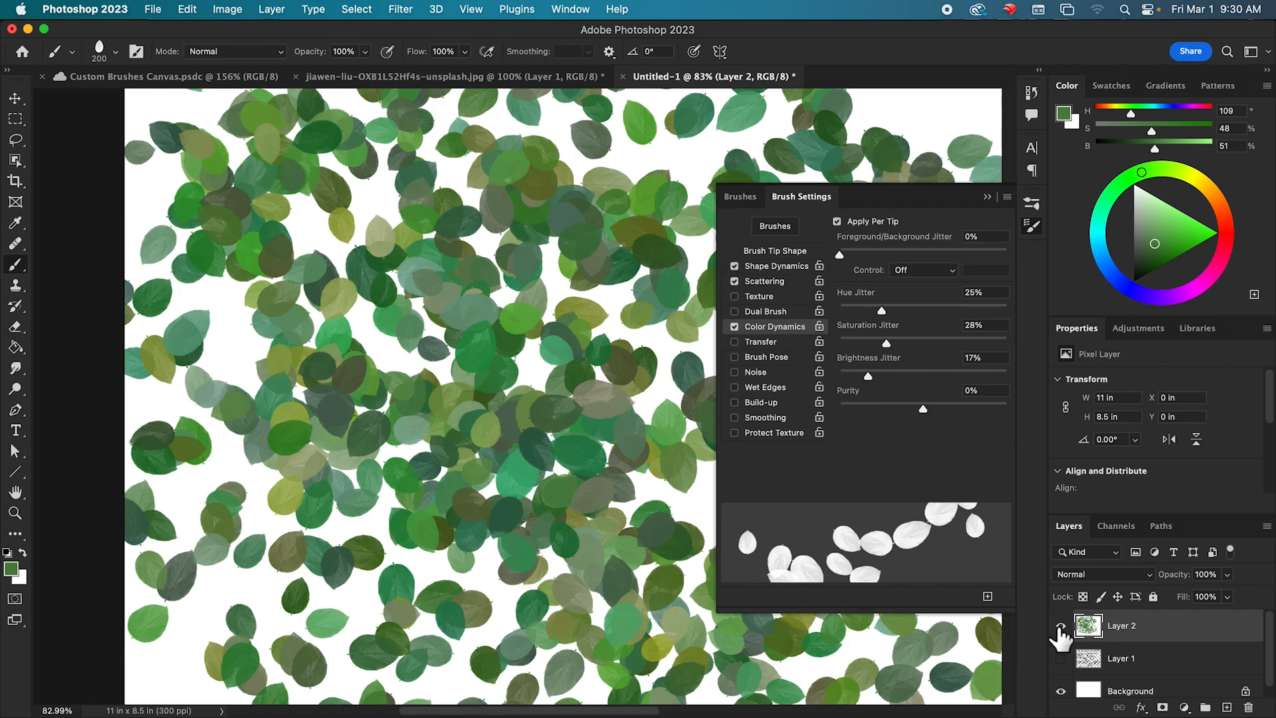
Hide Layer 2, turn off Color Dynamics, and add a new empty layer.
{"action": "left_click", "coordinate": [1059, 626]}
{"action": "left_click", "coordinate": [734, 328]}
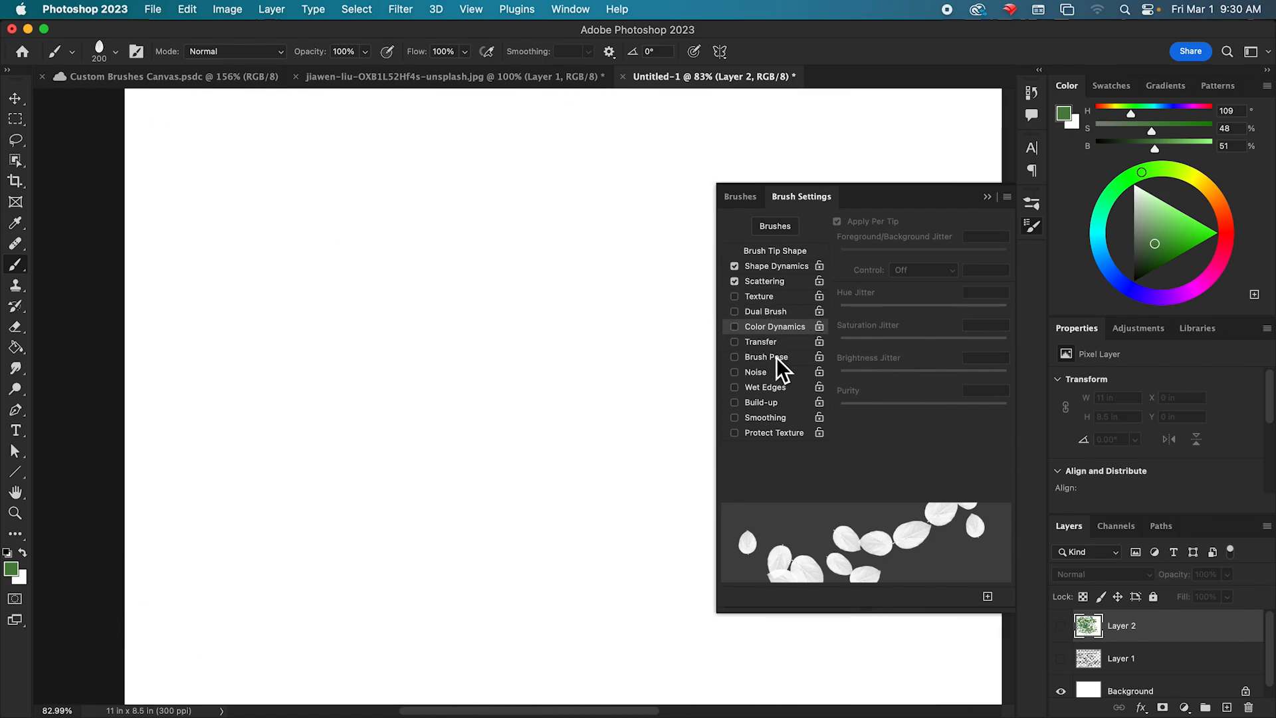
{"action": "left_click", "coordinate": [1226, 708]}
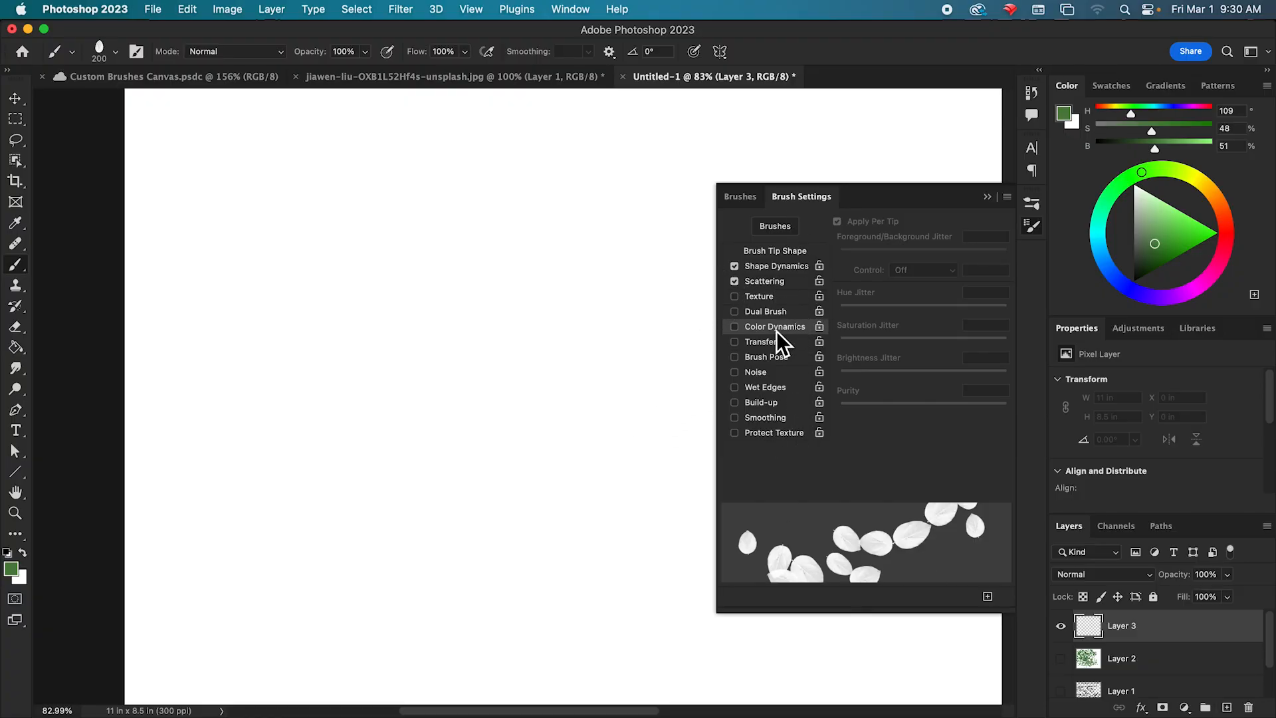
Enable Dual Brush and choose the textured 90 px tip as the second brush, keeping the Color Burn mode.
{"action": "left_click", "coordinate": [777, 313]}
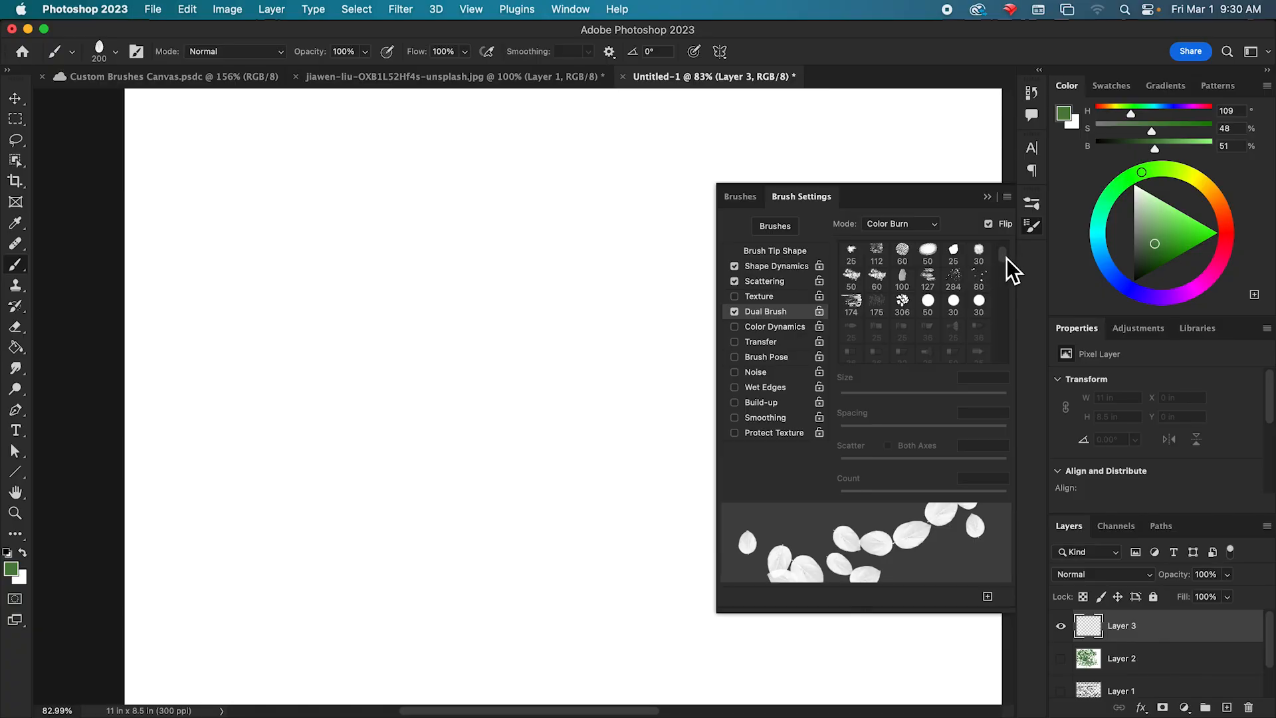
{"action": "scroll", "coordinate": [1007, 259], "scroll_direction": "up", "scroll_amount": 3}
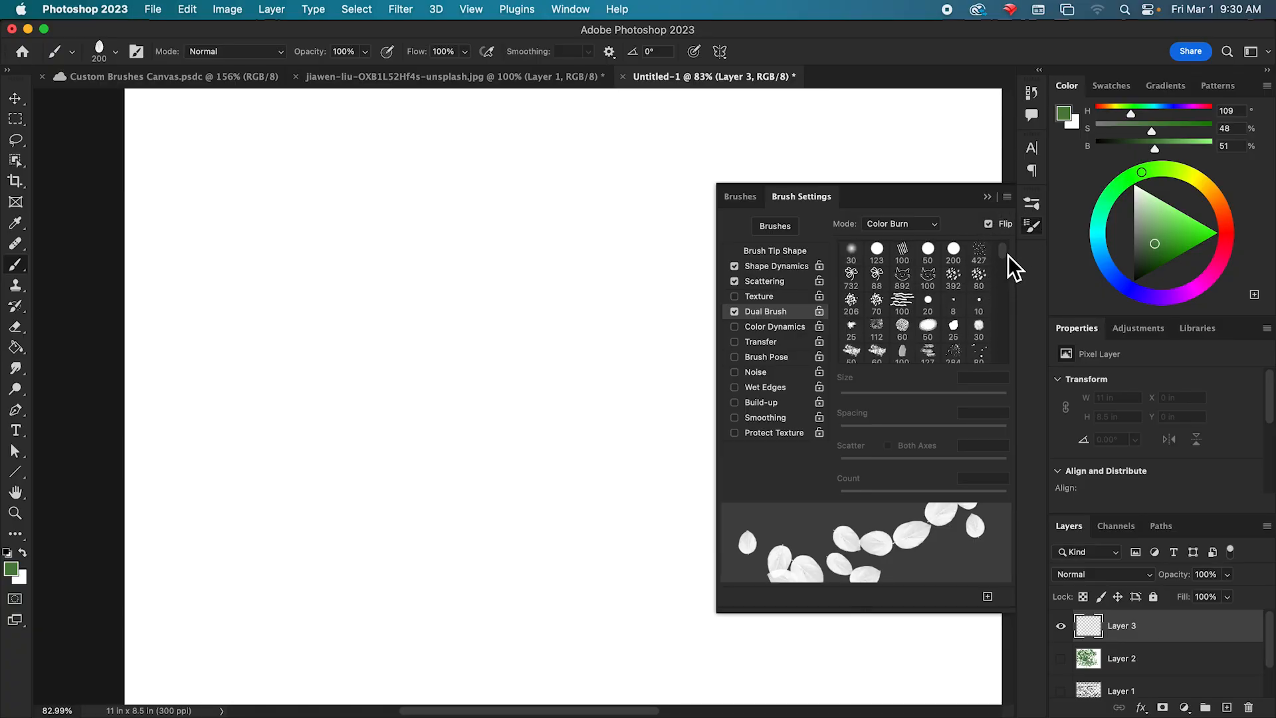
{"action": "left_click_drag", "start_coordinate": [1005, 259], "coordinate": [1006, 276]}
{"action": "left_click", "coordinate": [952, 317]}
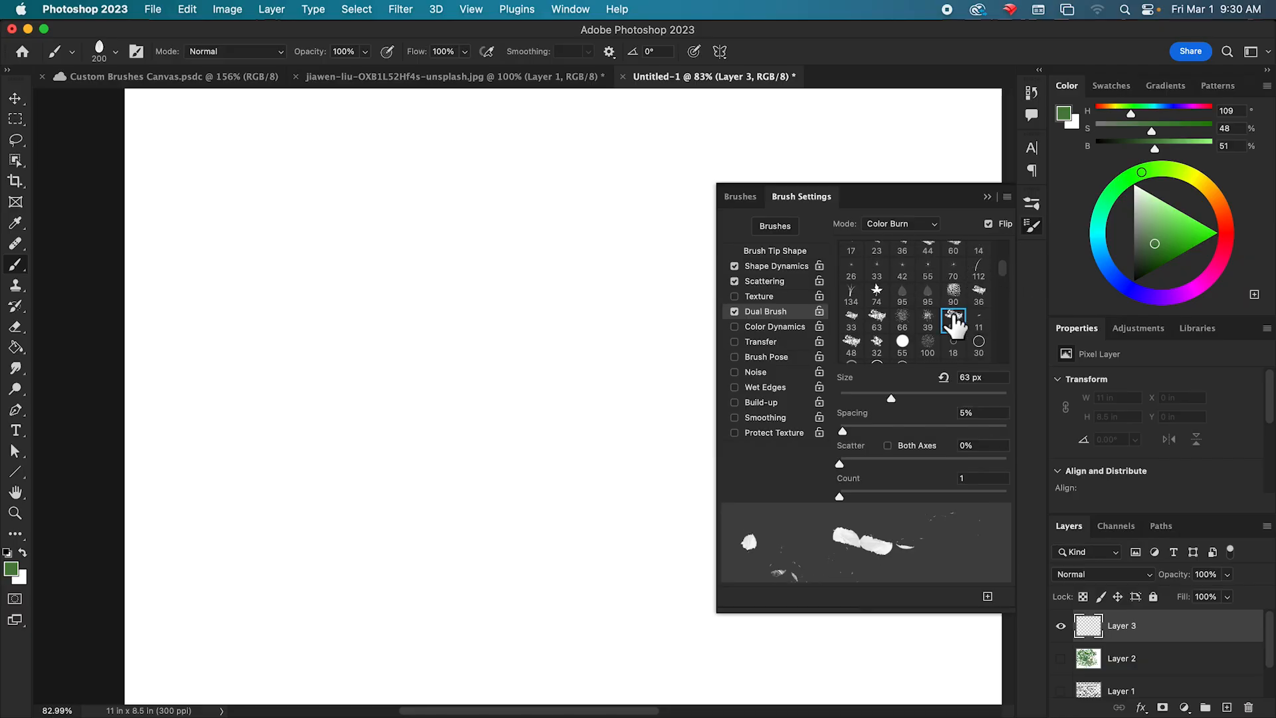
{"action": "left_click", "coordinate": [952, 292]}
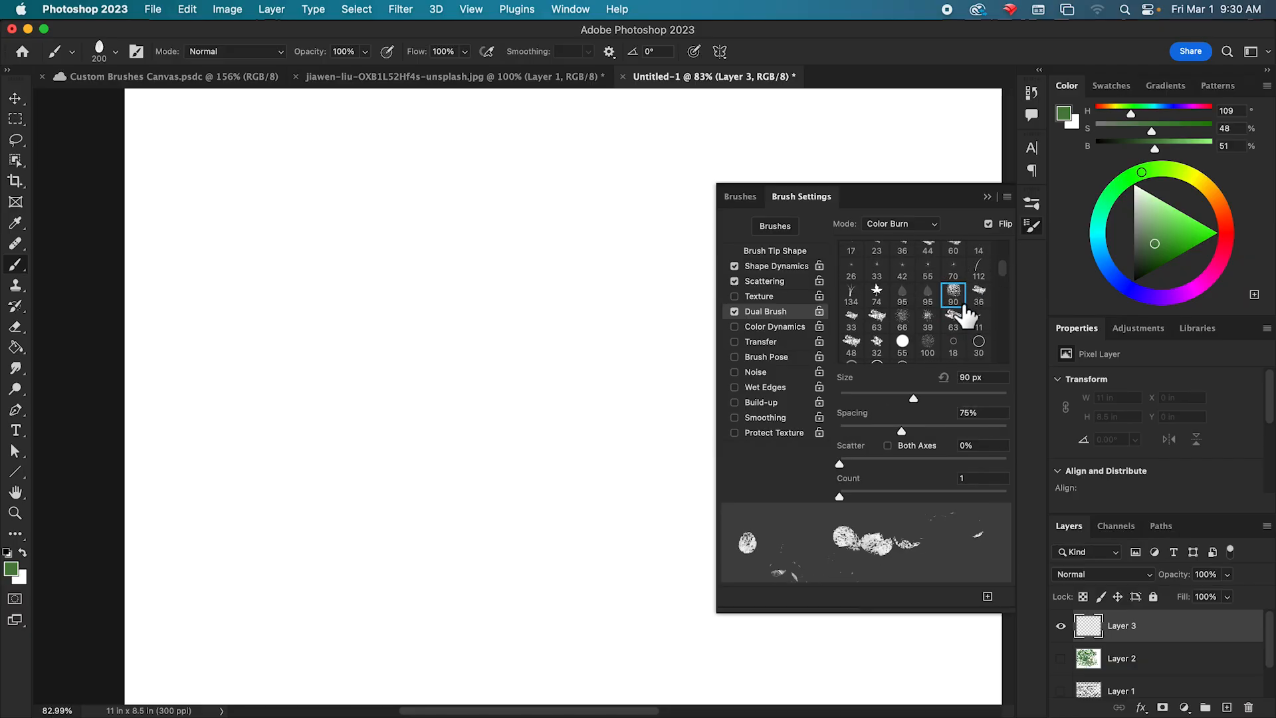
Paint test strokes of textured dual-brush leaves across the canvas and undo them.
{"action": "mouse_move", "coordinate": [272, 188]}
{"action": "left_mouse_down"}
{"action": "mouse_move", "coordinate": [220, 298]}
{"action": "mouse_move", "coordinate": [234, 367]}
{"action": "mouse_move", "coordinate": [382, 216]}
{"action": "mouse_move", "coordinate": [300, 493]}
{"action": "mouse_move", "coordinate": [517, 157]}
{"action": "mouse_move", "coordinate": [318, 529]}
{"action": "mouse_move", "coordinate": [519, 266]}
{"action": "mouse_move", "coordinate": [451, 521]}
{"action": "mouse_move", "coordinate": [614, 267]}
{"action": "mouse_move", "coordinate": [741, 262]}
{"action": "mouse_move", "coordinate": [703, 259]}
{"action": "mouse_move", "coordinate": [382, 378]}
{"action": "mouse_move", "coordinate": [242, 549]}
{"action": "mouse_move", "coordinate": [225, 430]}
{"action": "mouse_move", "coordinate": [153, 625]}
{"action": "mouse_move", "coordinate": [364, 586]}
{"action": "mouse_move", "coordinate": [430, 647]}
{"action": "mouse_move", "coordinate": [632, 627]}
{"action": "mouse_move", "coordinate": [391, 413]}
{"action": "mouse_move", "coordinate": [359, 311]}
{"action": "mouse_move", "coordinate": [360, 102]}
{"action": "mouse_move", "coordinate": [351, 202]}
{"action": "mouse_move", "coordinate": [422, 462]}
{"action": "mouse_move", "coordinate": [498, 492]}
{"action": "left_mouse_up"}
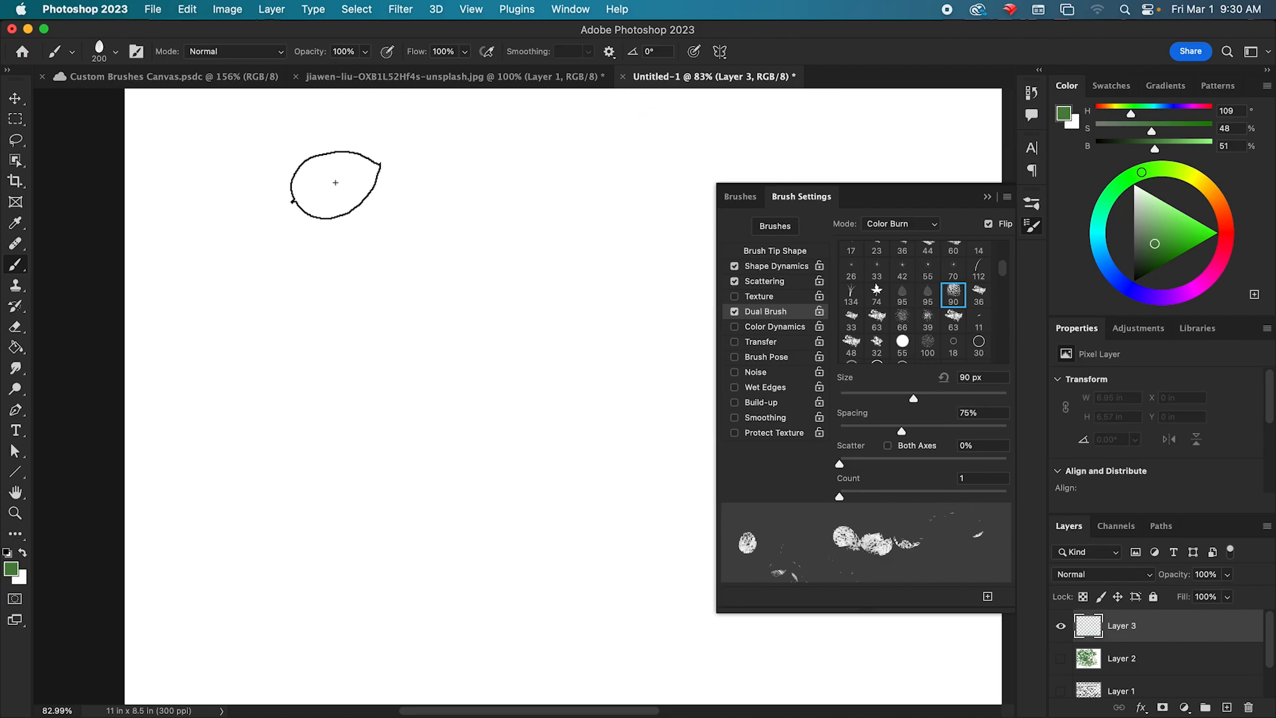
{"action": "mouse_move", "coordinate": [336, 182]}
{"action": "left_mouse_down"}
{"action": "mouse_move", "coordinate": [384, 222]}
{"action": "mouse_move", "coordinate": [501, 441]}
{"action": "mouse_move", "coordinate": [653, 432]}
{"action": "left_mouse_up"}
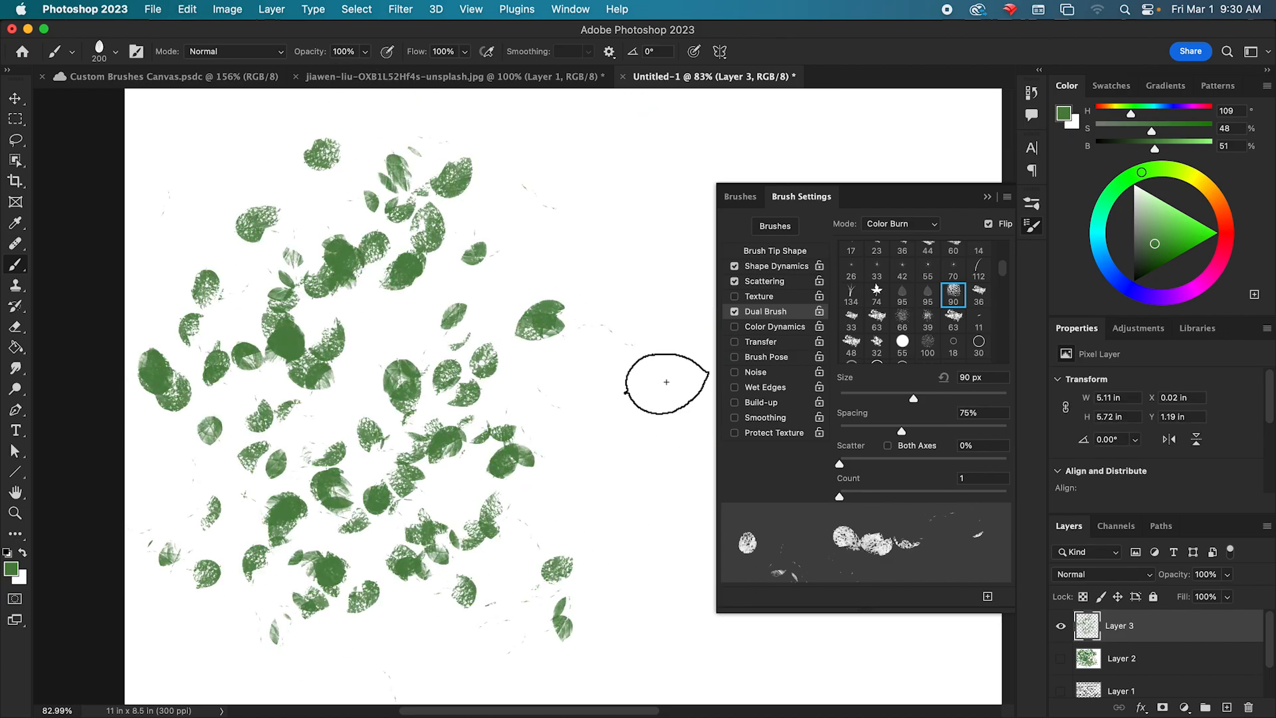
{"action": "mouse_move", "coordinate": [636, 167]}
{"action": "left_mouse_down"}
{"action": "mouse_move", "coordinate": [564, 482]}
{"action": "mouse_move", "coordinate": [653, 199]}
{"action": "mouse_move", "coordinate": [441, 362]}
{"action": "mouse_move", "coordinate": [306, 261]}
{"action": "mouse_move", "coordinate": [369, 371]}
{"action": "left_mouse_up"}
{"action": "key", "text": "super+z"}
{"action": "key", "text": "super+z"}
{"action": "mouse_move", "coordinate": [226, 221]}
{"action": "left_mouse_down"}
{"action": "mouse_move", "coordinate": [424, 195]}
{"action": "mouse_move", "coordinate": [501, 305]}
{"action": "mouse_move", "coordinate": [558, 507]}
{"action": "mouse_move", "coordinate": [288, 142]}
{"action": "mouse_move", "coordinate": [456, 165]}
{"action": "mouse_move", "coordinate": [620, 433]}
{"action": "mouse_move", "coordinate": [626, 532]}
{"action": "left_mouse_up"}
{"action": "key", "text": "super+z"}
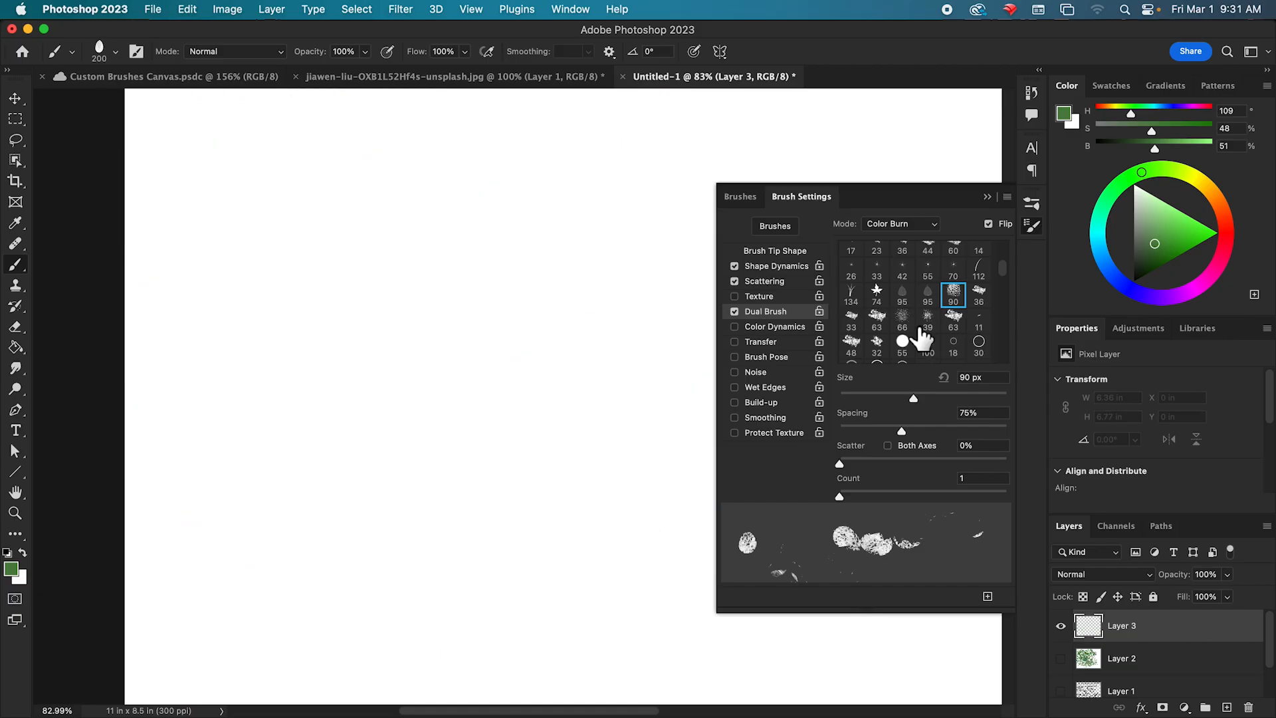
Choose the 100 px tip as the second brush, and paint and undo test strokes of dual-brush leaves across the canvas.
{"action": "left_click", "coordinate": [927, 344]}
{"action": "mouse_move", "coordinate": [505, 266]}
{"action": "left_mouse_down"}
{"action": "mouse_move", "coordinate": [365, 293]}
{"action": "mouse_move", "coordinate": [480, 448]}
{"action": "left_mouse_up"}
{"action": "mouse_move", "coordinate": [349, 195]}
{"action": "left_mouse_down"}
{"action": "mouse_move", "coordinate": [584, 649]}
{"action": "mouse_move", "coordinate": [456, 691]}
{"action": "mouse_move", "coordinate": [572, 584]}
{"action": "mouse_move", "coordinate": [203, 475]}
{"action": "mouse_move", "coordinate": [393, 607]}
{"action": "left_mouse_up"}
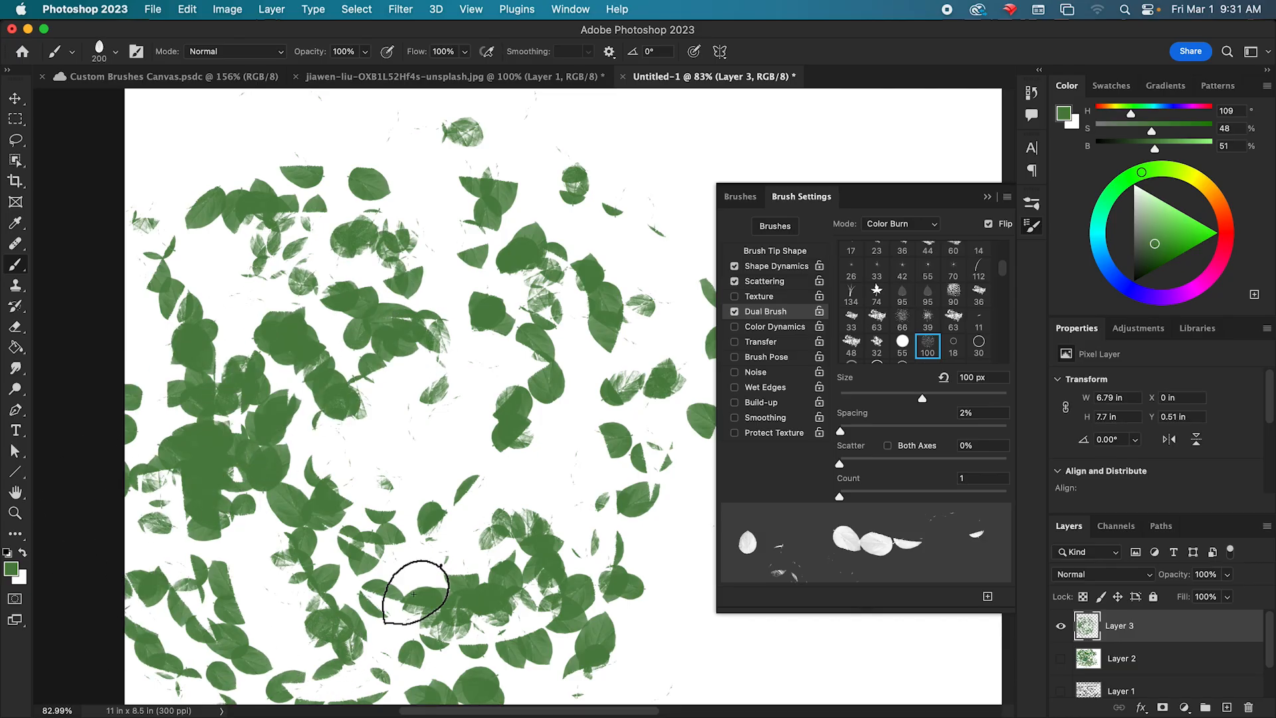
{"action": "key", "text": "ctrl+z"}
{"action": "mouse_move", "coordinate": [257, 128]}
{"action": "left_mouse_down"}
{"action": "mouse_move", "coordinate": [432, 137]}
{"action": "mouse_move", "coordinate": [329, 416]}
{"action": "mouse_move", "coordinate": [441, 604]}
{"action": "mouse_move", "coordinate": [631, 584]}
{"action": "mouse_move", "coordinate": [527, 461]}
{"action": "left_mouse_up"}
{"action": "key", "text": "ctrl+z"}
{"action": "mouse_move", "coordinate": [338, 234]}
{"action": "left_mouse_down"}
{"action": "mouse_move", "coordinate": [511, 168]}
{"action": "mouse_move", "coordinate": [309, 414]}
{"action": "mouse_move", "coordinate": [313, 539]}
{"action": "mouse_move", "coordinate": [373, 602]}
{"action": "mouse_move", "coordinate": [465, 416]}
{"action": "left_mouse_up"}
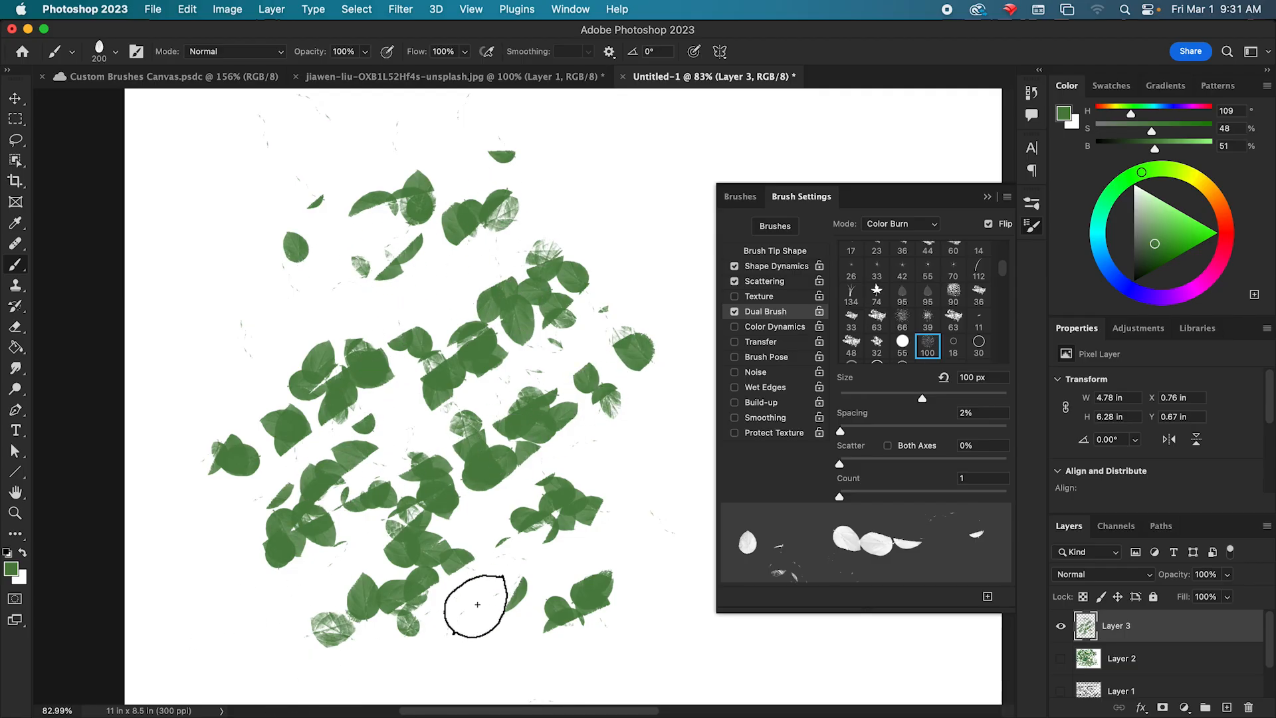
{"action": "key", "text": "super+z"}
{"action": "mouse_move", "coordinate": [465, 219]}
{"action": "left_mouse_down"}
{"action": "mouse_move", "coordinate": [298, 253]}
{"action": "mouse_move", "coordinate": [271, 342]}
{"action": "mouse_move", "coordinate": [586, 408]}
{"action": "mouse_move", "coordinate": [398, 404]}
{"action": "mouse_move", "coordinate": [425, 398]}
{"action": "left_mouse_up"}
{"action": "key", "text": "super+z"}
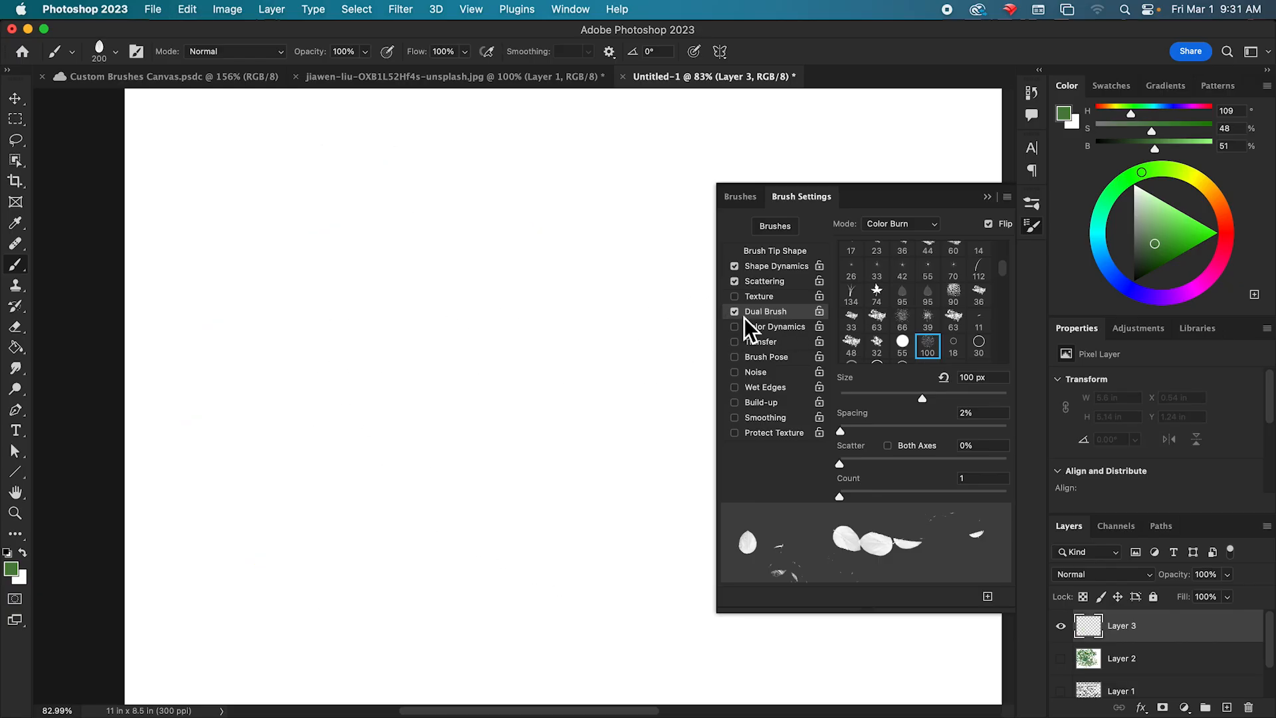
Turn off Dual Brush, enable Transfer, and set both opacity jitter and flow jitter to 0%.
{"action": "left_click", "coordinate": [735, 312]}
{"action": "left_click", "coordinate": [761, 342]}
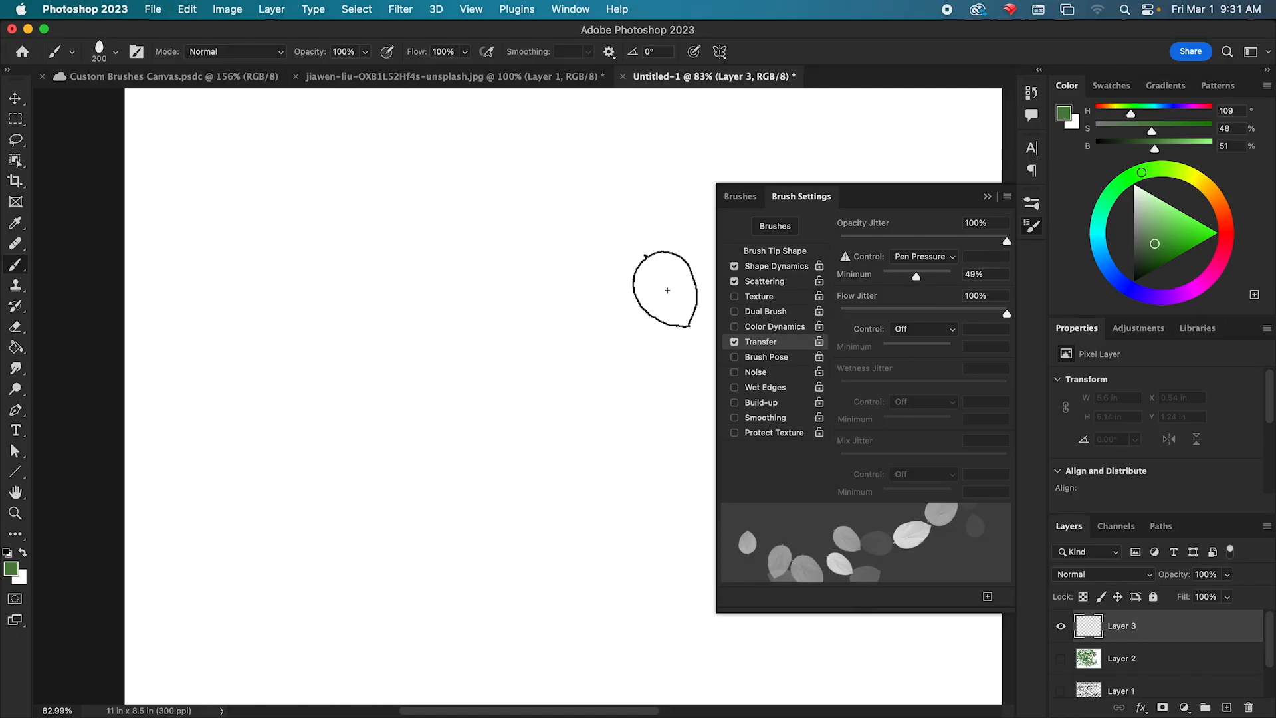
{"action": "left_click_drag", "start_coordinate": [1011, 244], "coordinate": [773, 279]}
{"action": "left_click_drag", "start_coordinate": [1011, 324], "coordinate": [815, 325]}
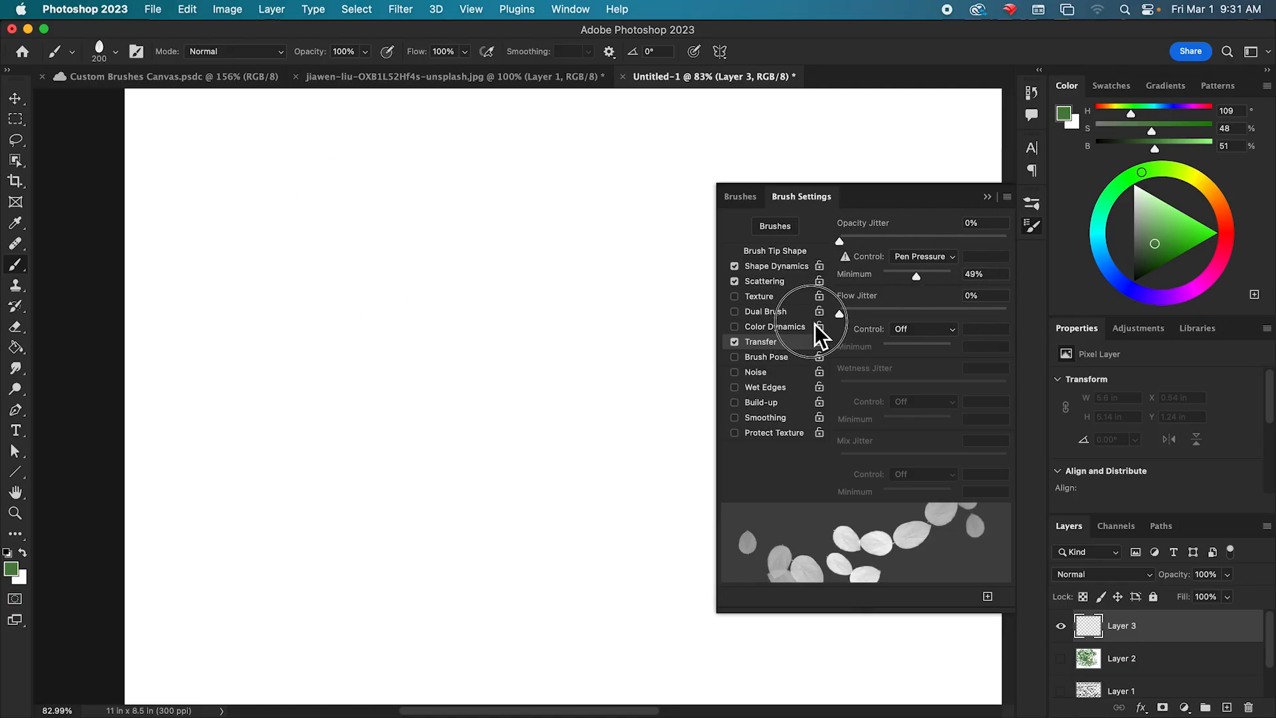
{"action": "left_click", "coordinate": [838, 242]}
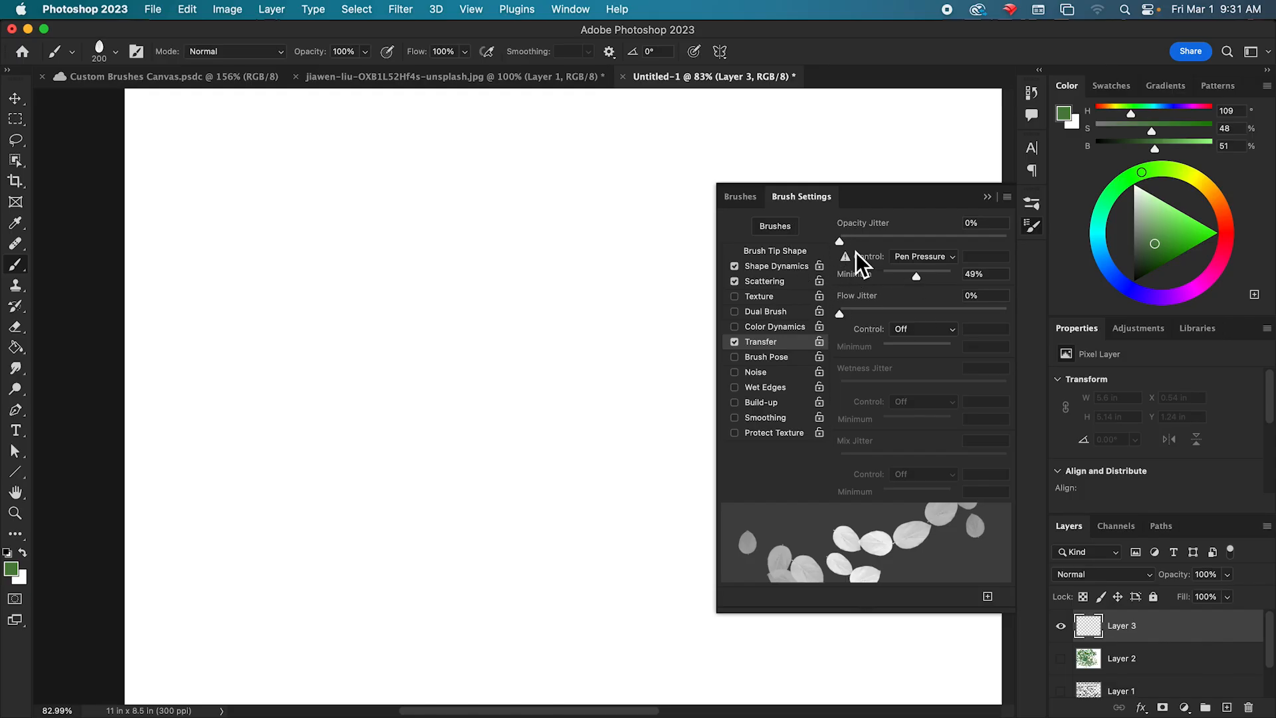
{"action": "left_click", "coordinate": [835, 240]}
Set the control for the opacity jitter to Off.
{"action": "left_click", "coordinate": [947, 260]}
{"action": "left_click", "coordinate": [946, 229]}
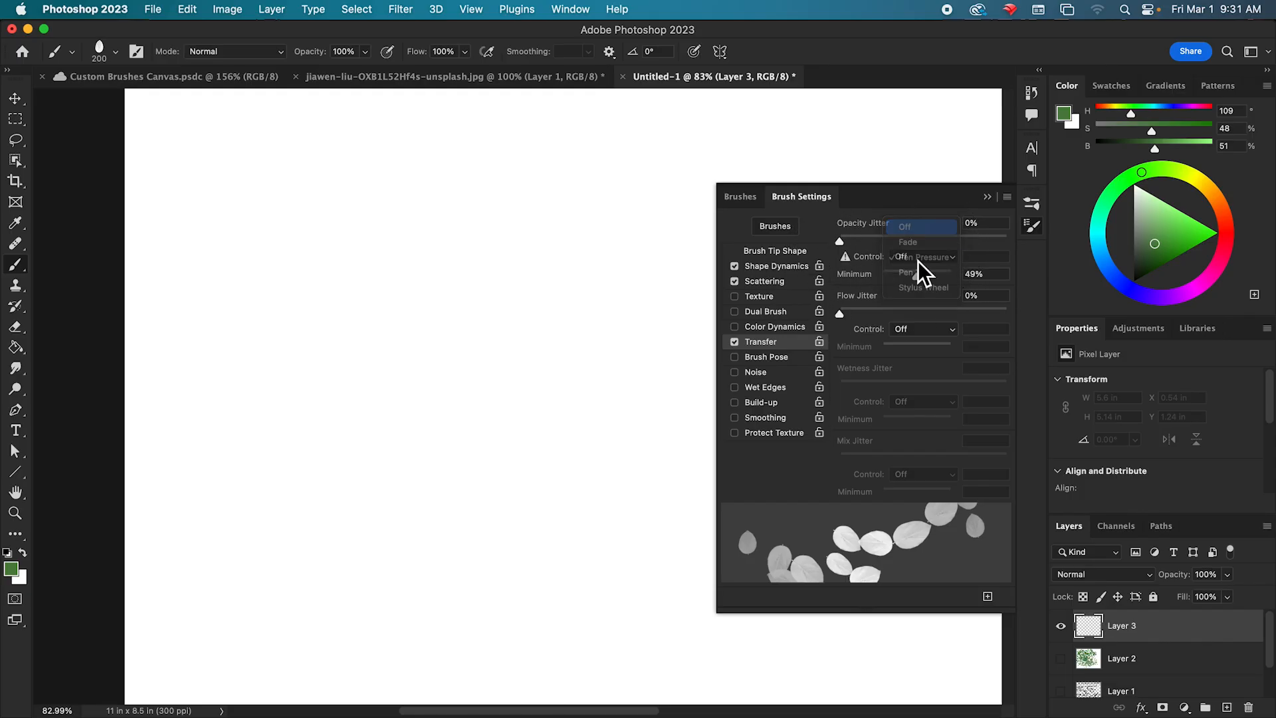
{"action": "left_click", "coordinate": [953, 259]}
{"action": "left_click", "coordinate": [943, 288]}
{"action": "left_click", "coordinate": [952, 260]}
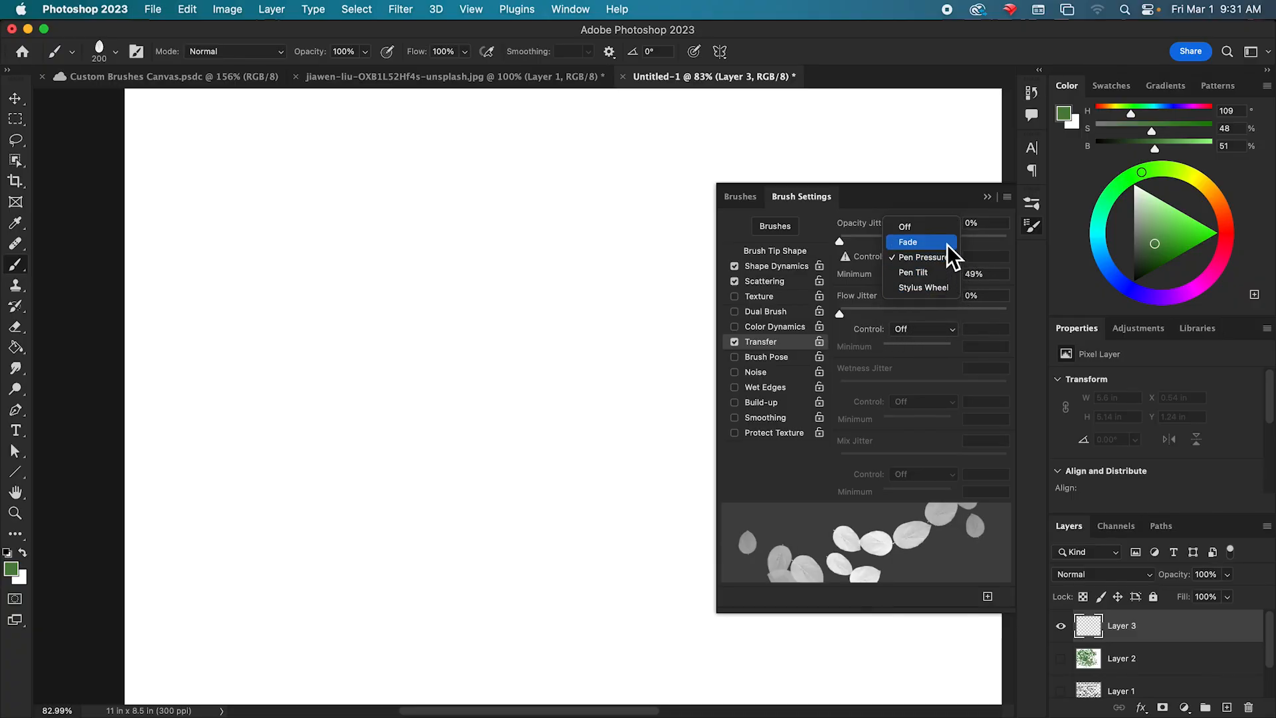
{"action": "left_click", "coordinate": [946, 242]}
{"action": "left_click", "coordinate": [939, 256]}
{"action": "left_click", "coordinate": [939, 241]}
Paint a row of leaves across the upper canvas, then raise opacity jitter to 100% and paint another row across the middle.
{"action": "mouse_move", "coordinate": [179, 196]}
{"action": "left_mouse_down"}
{"action": "mouse_move", "coordinate": [339, 238]}
{"action": "mouse_move", "coordinate": [514, 251]}
{"action": "mouse_move", "coordinate": [612, 228]}
{"action": "left_mouse_up"}
{"action": "mouse_move", "coordinate": [840, 241]}
{"action": "left_mouse_down"}
{"action": "mouse_move", "coordinate": [923, 254]}
{"action": "mouse_move", "coordinate": [1007, 242]}
{"action": "left_mouse_up"}
{"action": "mouse_move", "coordinate": [141, 364]}
{"action": "left_mouse_down"}
{"action": "mouse_move", "coordinate": [170, 405]}
{"action": "mouse_move", "coordinate": [275, 437]}
{"action": "mouse_move", "coordinate": [381, 447]}
{"action": "mouse_move", "coordinate": [479, 442]}
{"action": "mouse_move", "coordinate": [616, 400]}
{"action": "mouse_move", "coordinate": [391, 428]}
{"action": "mouse_move", "coordinate": [161, 383]}
{"action": "mouse_move", "coordinate": [525, 487]}
{"action": "mouse_move", "coordinate": [698, 433]}
{"action": "left_mouse_up"}
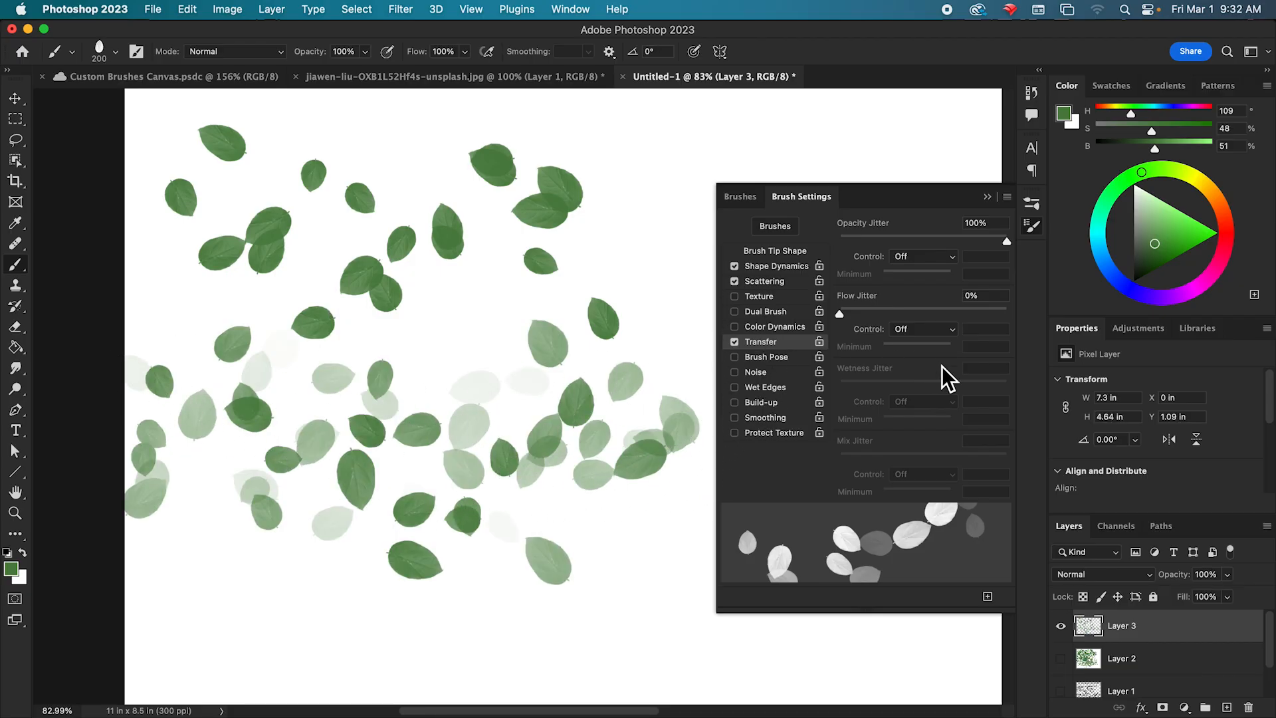
Set flow jitter to 100% and paint overlapping leaves of varying transparency across the canvas.
{"action": "left_click_drag", "start_coordinate": [840, 314], "coordinate": [1003, 332]}
{"action": "mouse_move", "coordinate": [420, 263]}
{"action": "left_mouse_down"}
{"action": "mouse_move", "coordinate": [148, 200]}
{"action": "mouse_move", "coordinate": [379, 257]}
{"action": "mouse_move", "coordinate": [549, 254]}
{"action": "mouse_move", "coordinate": [681, 204]}
{"action": "mouse_move", "coordinate": [620, 281]}
{"action": "mouse_move", "coordinate": [574, 301]}
{"action": "left_mouse_up"}
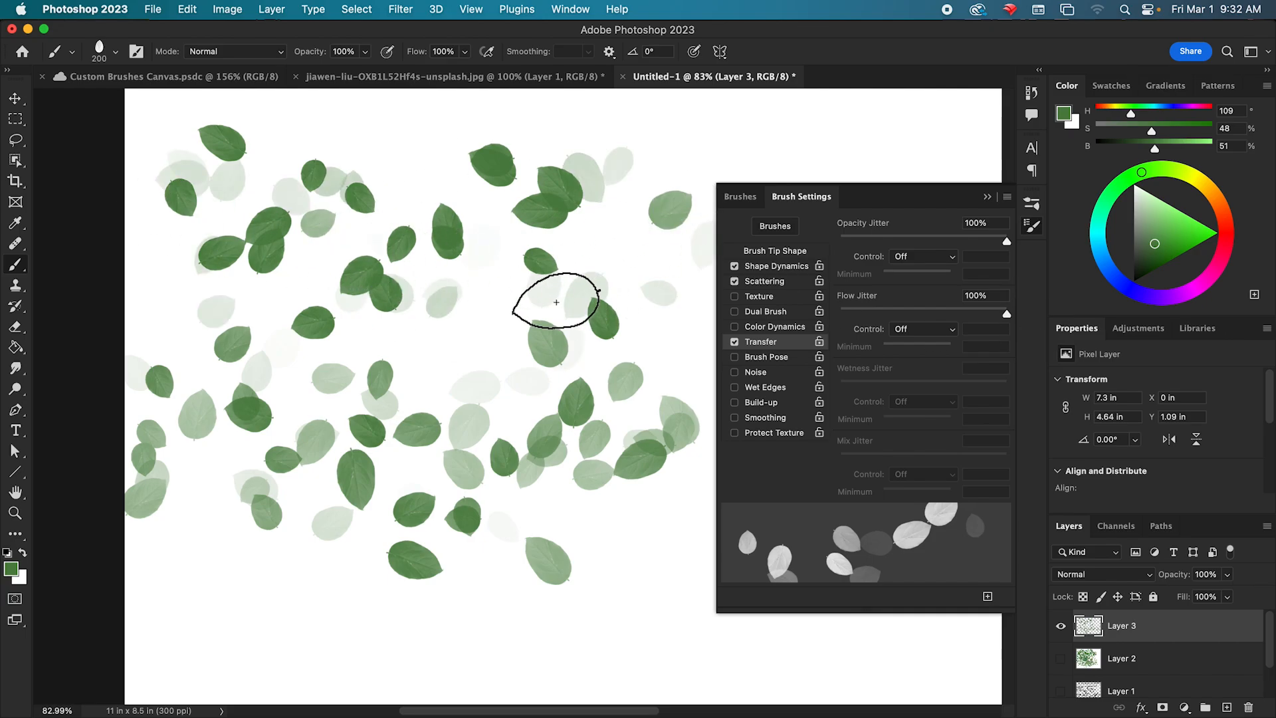
{"action": "mouse_move", "coordinate": [228, 512]}
{"action": "left_mouse_down"}
{"action": "mouse_move", "coordinate": [427, 626]}
{"action": "mouse_move", "coordinate": [631, 611]}
{"action": "mouse_move", "coordinate": [262, 584]}
{"action": "mouse_move", "coordinate": [584, 607]}
{"action": "left_mouse_up"}
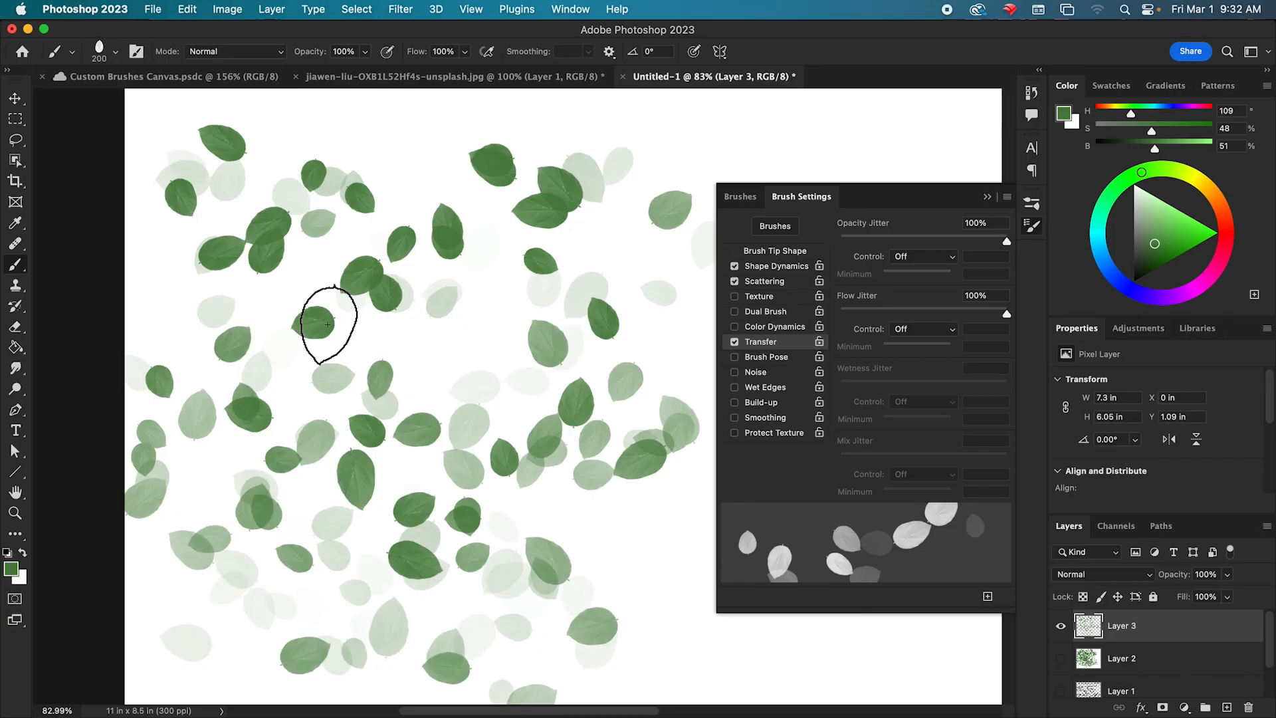
{"action": "mouse_move", "coordinate": [504, 328]}
{"action": "left_mouse_down"}
{"action": "mouse_move", "coordinate": [532, 204]}
{"action": "mouse_move", "coordinate": [479, 490]}
{"action": "mouse_move", "coordinate": [492, 588]}
{"action": "mouse_move", "coordinate": [658, 506]}
{"action": "left_mouse_up"}
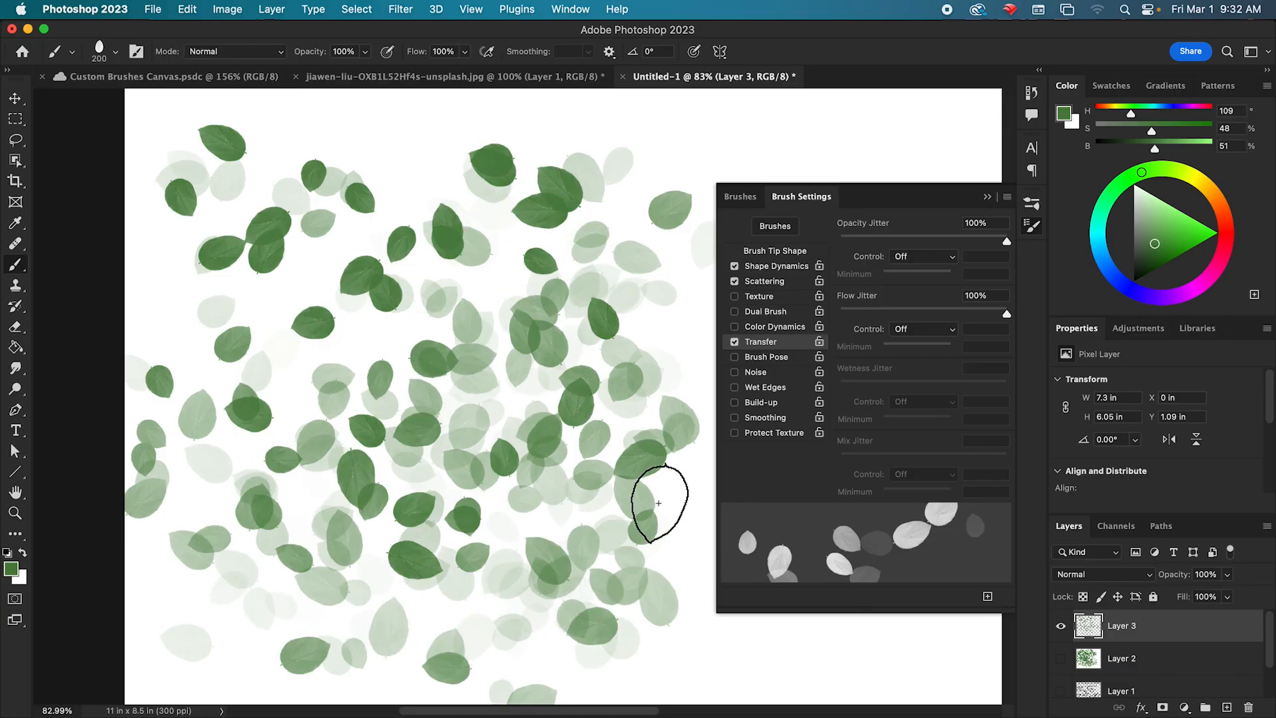
{"action": "mouse_move", "coordinate": [308, 314]}
{"action": "left_mouse_down"}
{"action": "mouse_move", "coordinate": [447, 256]}
{"action": "mouse_move", "coordinate": [507, 512]}
{"action": "left_mouse_up"}
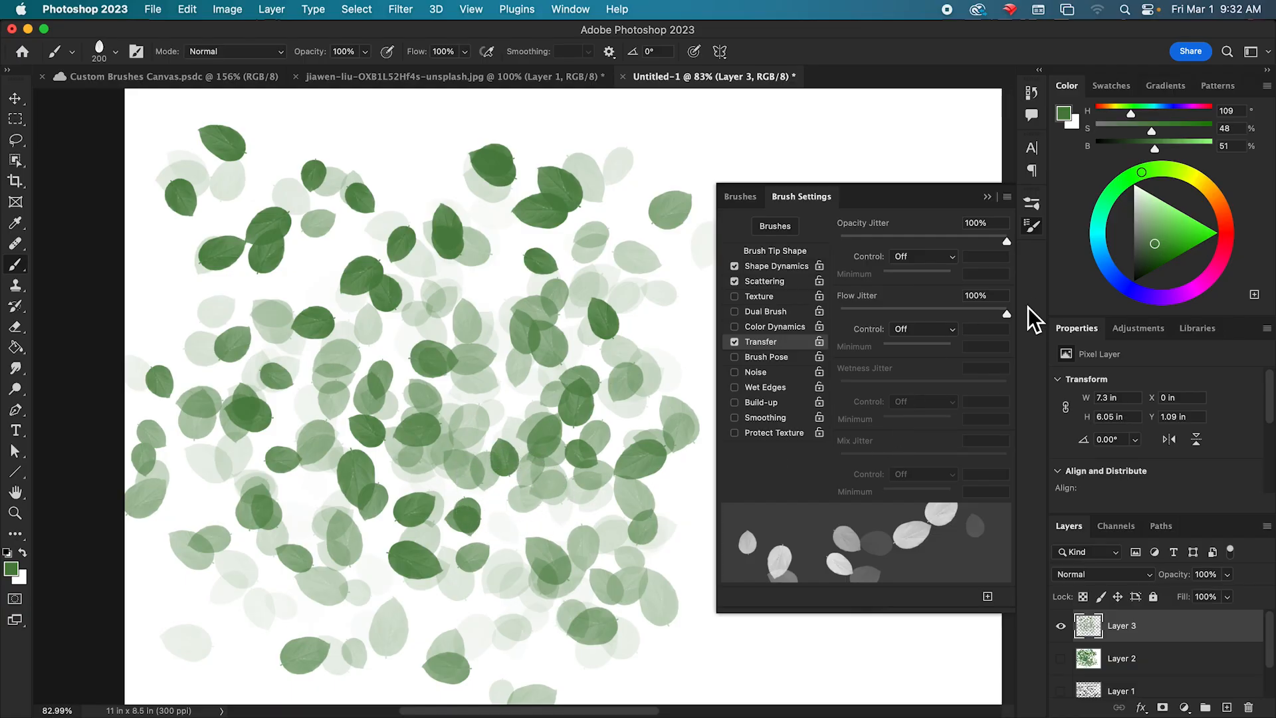
Try Pen Pressure as the opacity jitter control and set it back to Off.
{"action": "left_click", "coordinate": [904, 257]}
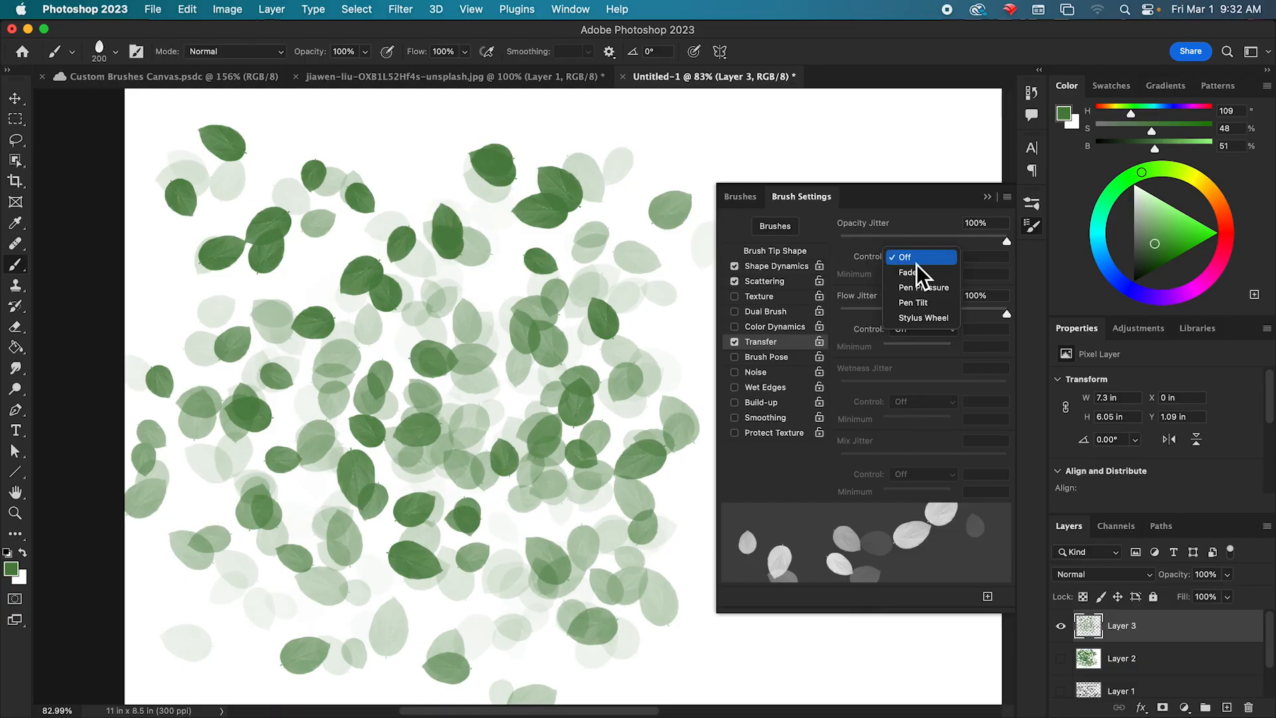
{"action": "left_click", "coordinate": [947, 292]}
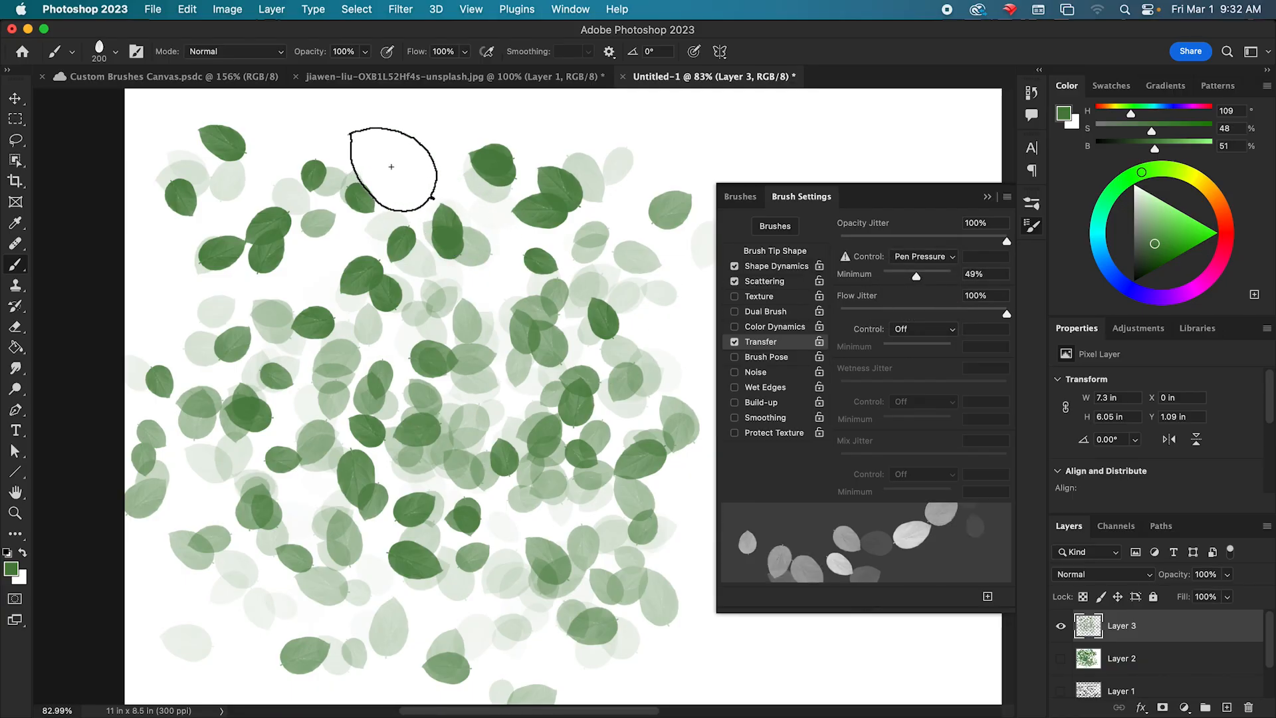
{"action": "left_click", "coordinate": [951, 257]}
{"action": "left_click", "coordinate": [904, 226]}
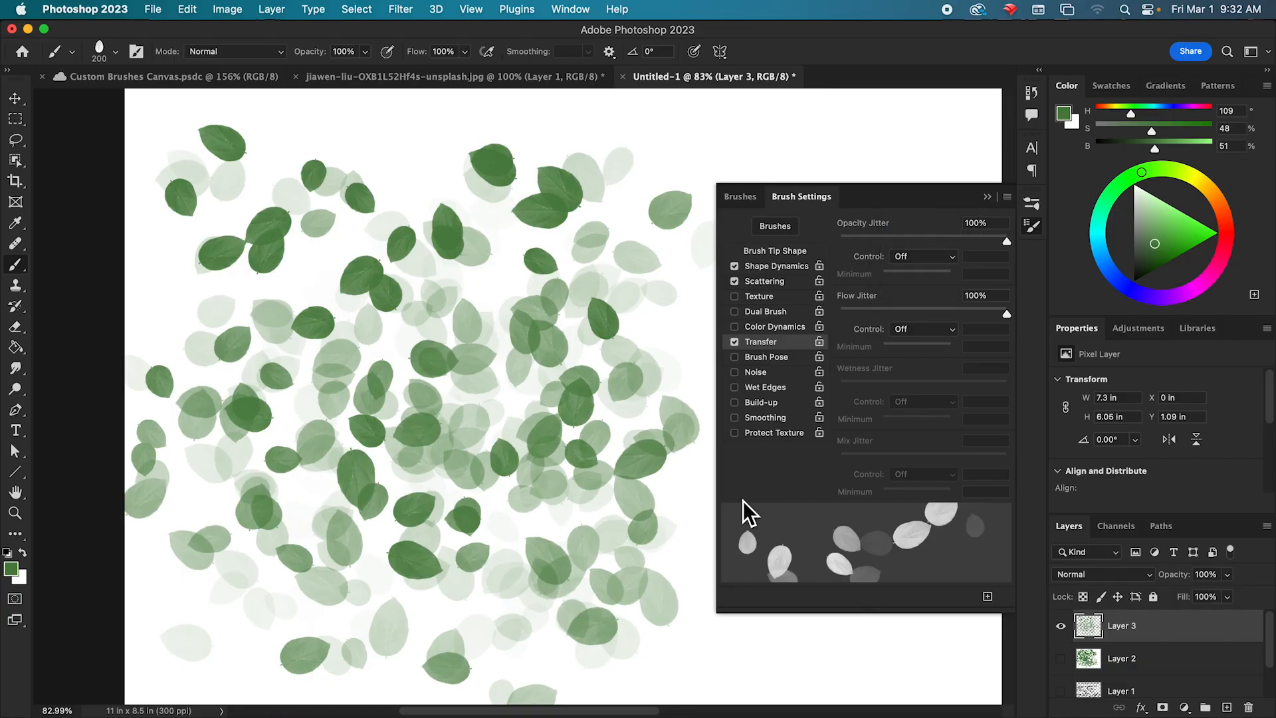
Fill Layer 3 with the white background color, and turn off Transfer after viewing the Brush Pose options.
{"action": "key", "text": "super+BackSpace"}
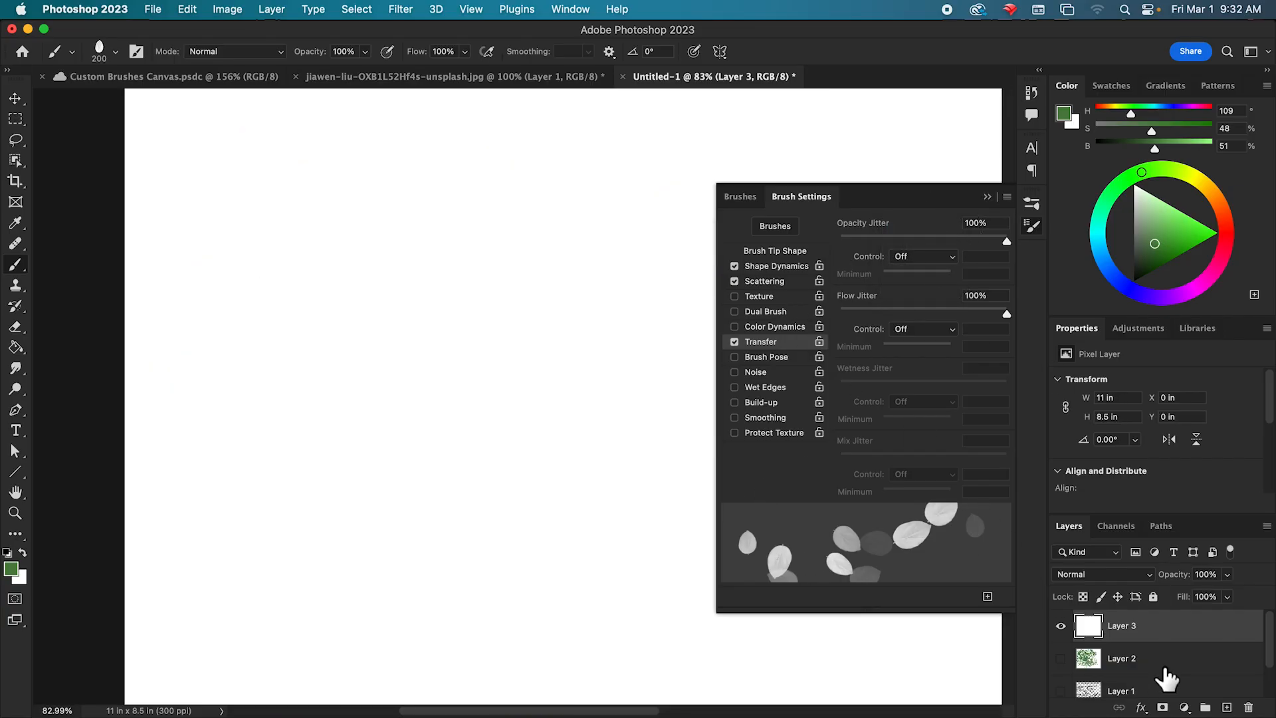
{"action": "left_click", "coordinate": [765, 357]}
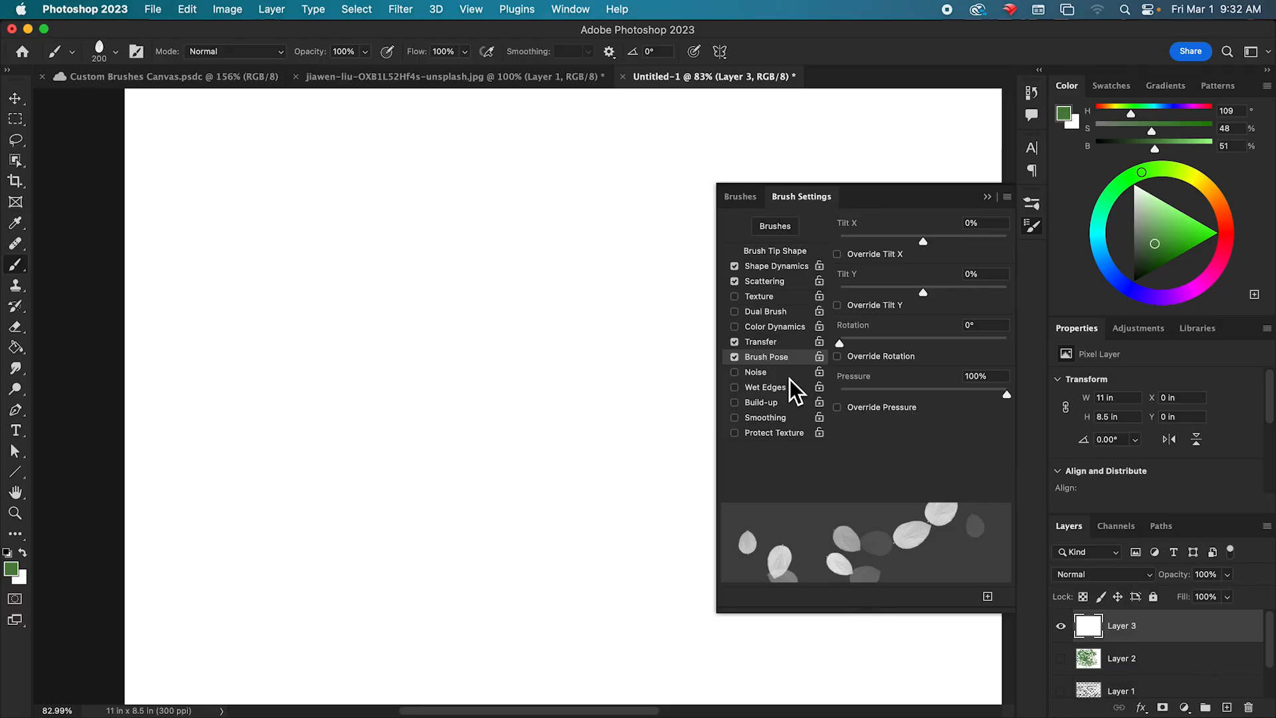
{"action": "left_click", "coordinate": [737, 359]}
{"action": "left_click", "coordinate": [736, 343]}
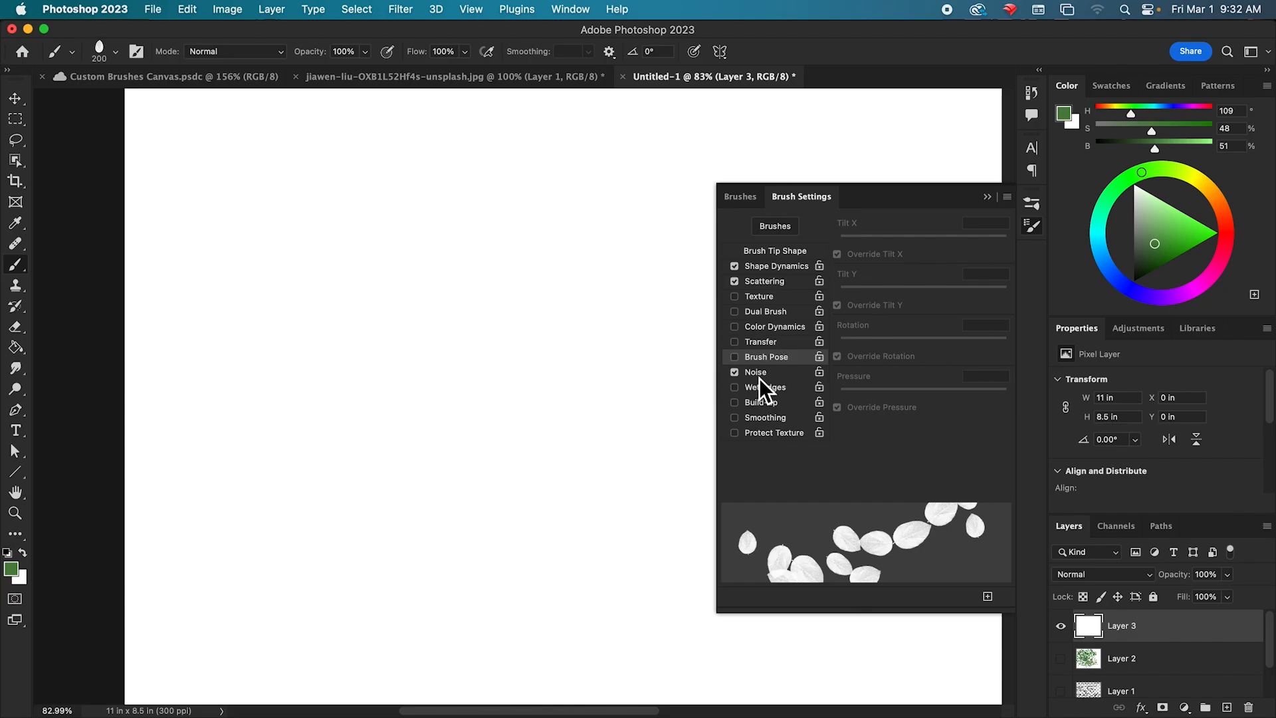
Try the Noise, Wet Edges and Build-up options and switch all three off again.
{"action": "left_click", "coordinate": [772, 391]}
{"action": "left_click", "coordinate": [772, 402]}
{"action": "left_click", "coordinate": [756, 372]}
{"action": "left_click", "coordinate": [766, 388]}
{"action": "left_click", "coordinate": [764, 402]}
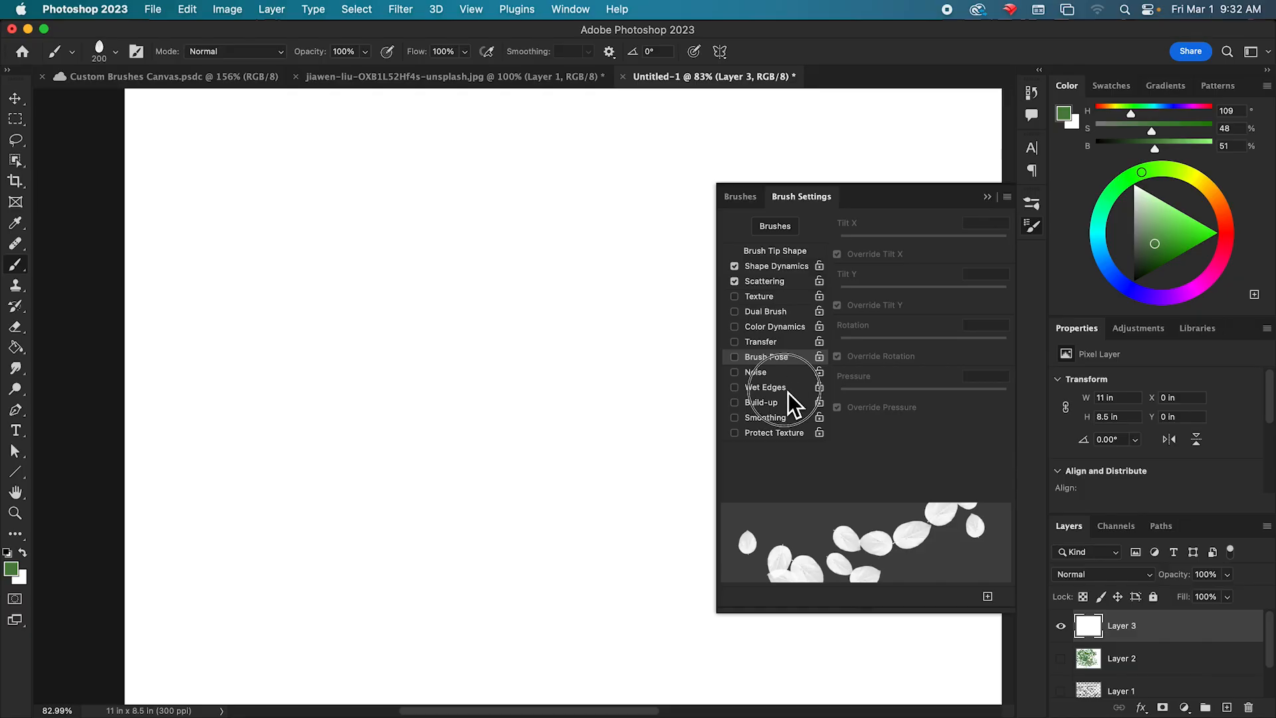
Enable Wet Edges and paint overlapping translucent leaves across the upper part of the canvas.
{"action": "left_click", "coordinate": [788, 390]}
{"action": "mouse_move", "coordinate": [239, 185]}
{"action": "left_mouse_down"}
{"action": "mouse_move", "coordinate": [301, 225]}
{"action": "mouse_move", "coordinate": [550, 211]}
{"action": "mouse_move", "coordinate": [571, 252]}
{"action": "left_mouse_up"}
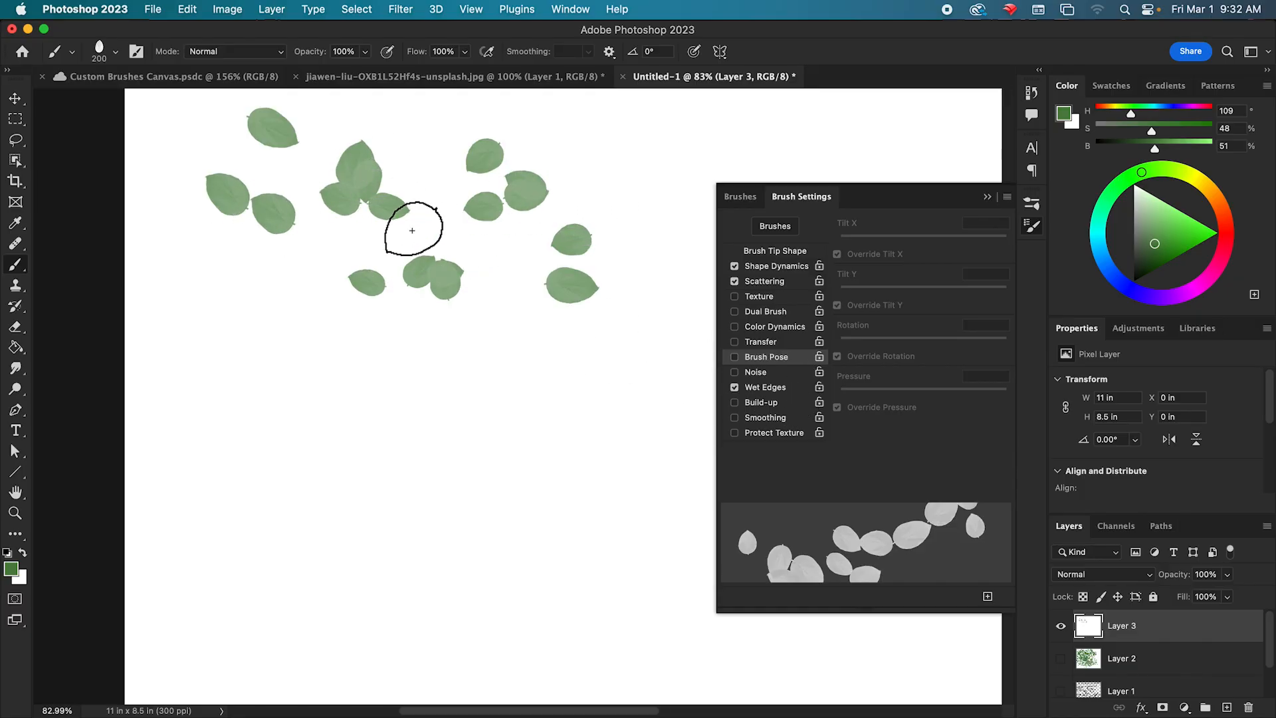
{"action": "mouse_move", "coordinate": [395, 265]}
{"action": "left_mouse_down"}
{"action": "mouse_move", "coordinate": [558, 199]}
{"action": "mouse_move", "coordinate": [285, 259]}
{"action": "mouse_move", "coordinate": [513, 282]}
{"action": "mouse_move", "coordinate": [384, 277]}
{"action": "mouse_move", "coordinate": [370, 293]}
{"action": "mouse_move", "coordinate": [521, 265]}
{"action": "mouse_move", "coordinate": [313, 285]}
{"action": "mouse_move", "coordinate": [639, 220]}
{"action": "mouse_move", "coordinate": [330, 365]}
{"action": "left_mouse_up"}
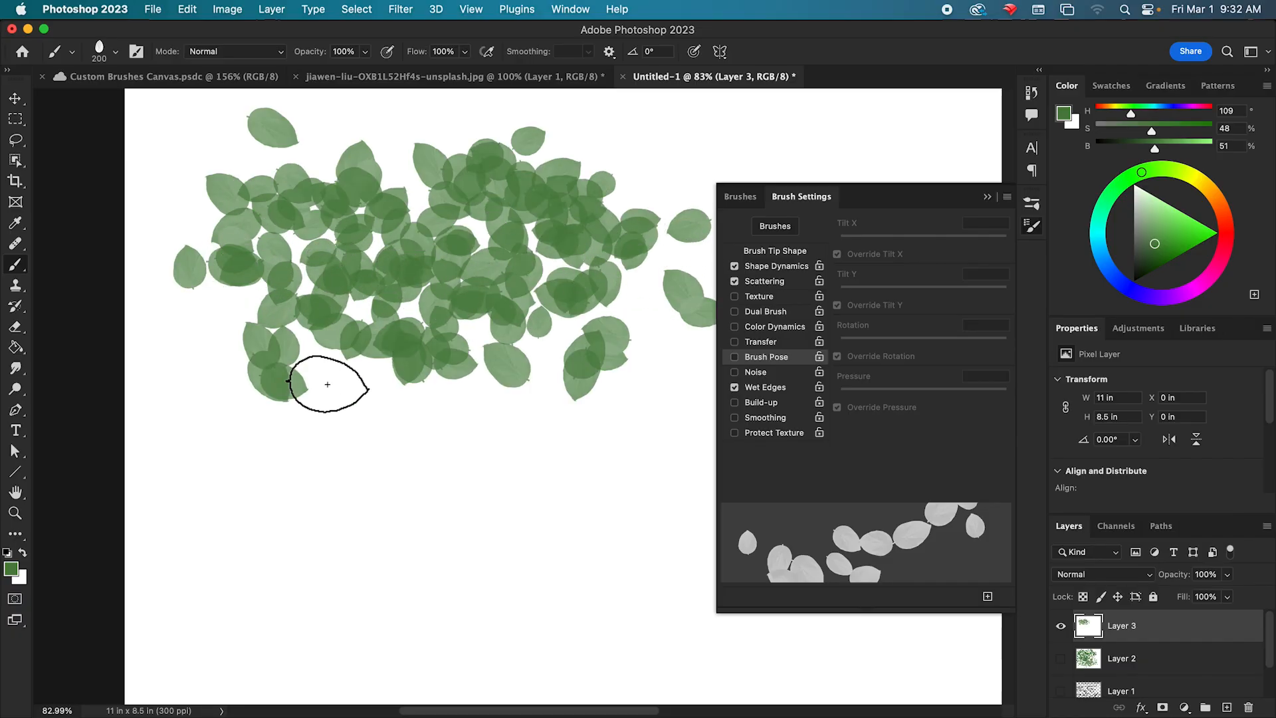
Replace Wet Edges with Build-up and paint a dense mass of leaves over the middle and lower canvas.
{"action": "left_click", "coordinate": [742, 389]}
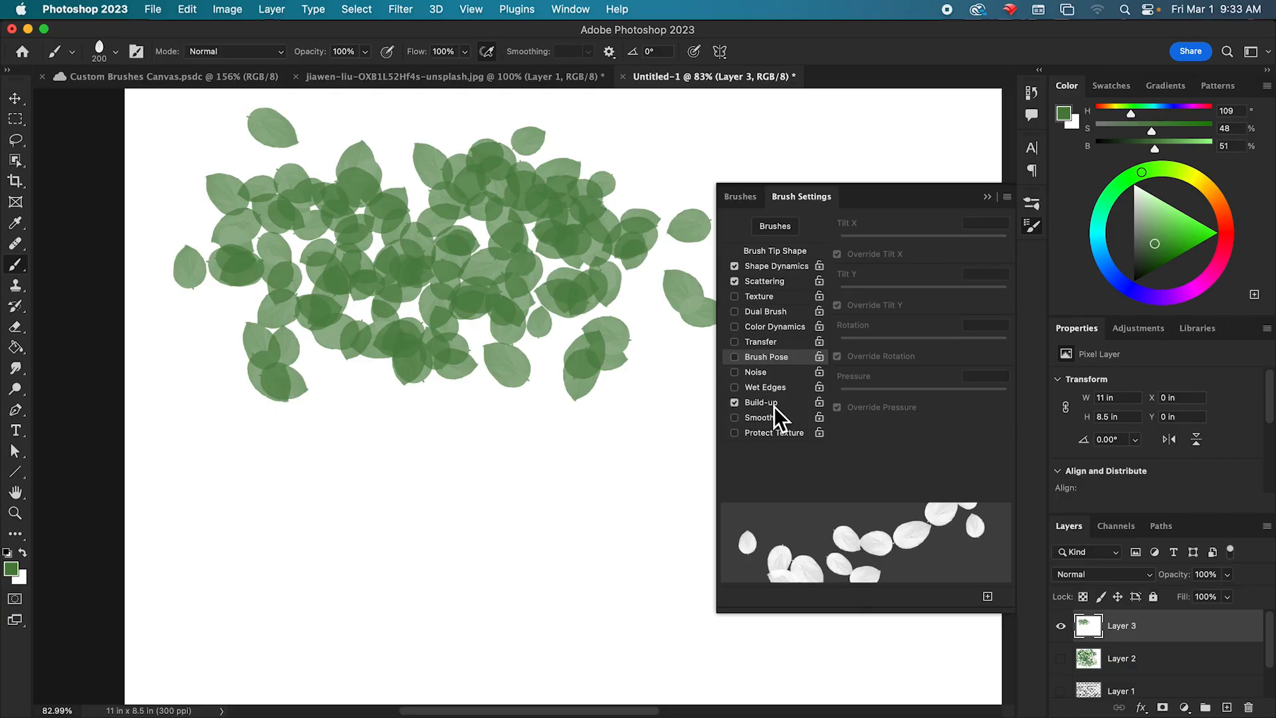
{"action": "mouse_move", "coordinate": [261, 427]}
{"action": "left_mouse_down"}
{"action": "mouse_move", "coordinate": [318, 480]}
{"action": "mouse_move", "coordinate": [425, 510]}
{"action": "mouse_move", "coordinate": [560, 457]}
{"action": "mouse_move", "coordinate": [577, 412]}
{"action": "mouse_move", "coordinate": [390, 493]}
{"action": "mouse_move", "coordinate": [231, 496]}
{"action": "mouse_move", "coordinate": [460, 519]}
{"action": "mouse_move", "coordinate": [527, 470]}
{"action": "left_mouse_up"}
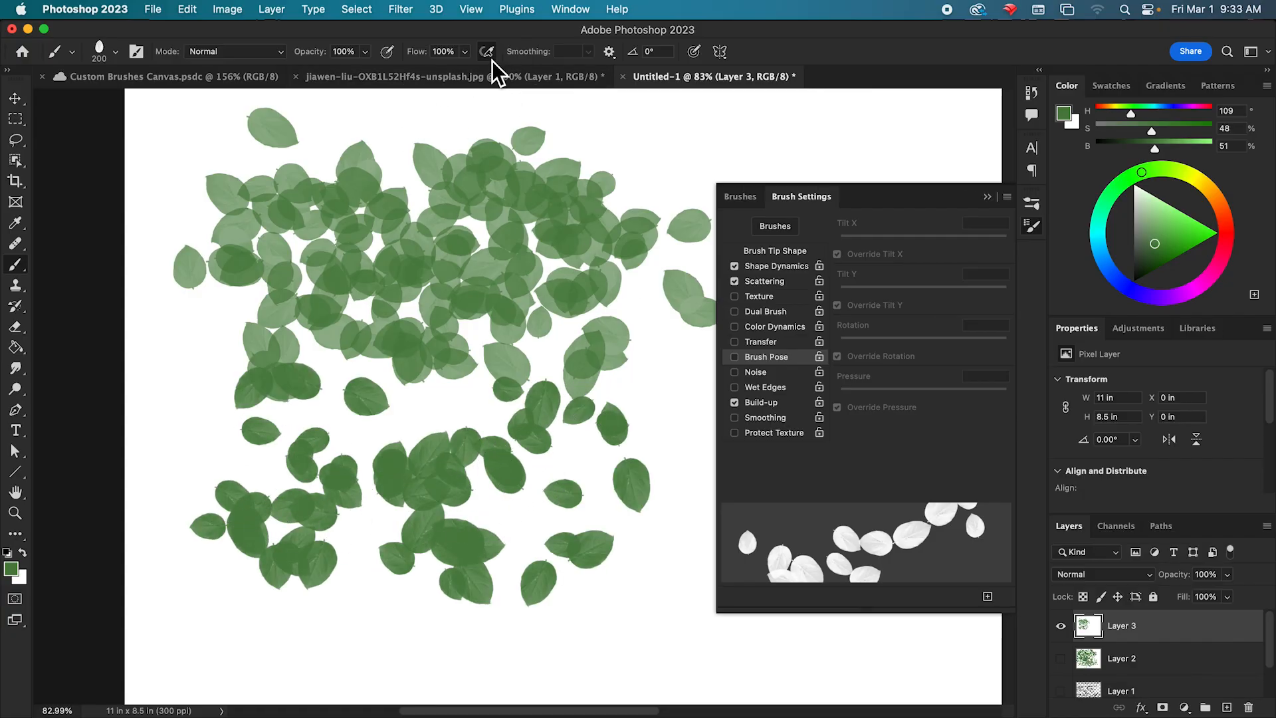
{"action": "mouse_move", "coordinate": [475, 452]}
{"action": "left_mouse_down"}
{"action": "mouse_move", "coordinate": [444, 502]}
{"action": "mouse_move", "coordinate": [278, 511]}
{"action": "mouse_move", "coordinate": [552, 475]}
{"action": "mouse_move", "coordinate": [487, 509]}
{"action": "mouse_move", "coordinate": [483, 474]}
{"action": "mouse_move", "coordinate": [455, 471]}
{"action": "mouse_move", "coordinate": [511, 482]}
{"action": "mouse_move", "coordinate": [468, 455]}
{"action": "mouse_move", "coordinate": [531, 457]}
{"action": "mouse_move", "coordinate": [599, 489]}
{"action": "mouse_move", "coordinate": [579, 469]}
{"action": "mouse_move", "coordinate": [578, 455]}
{"action": "mouse_move", "coordinate": [595, 459]}
{"action": "mouse_move", "coordinate": [487, 465]}
{"action": "mouse_move", "coordinate": [493, 478]}
{"action": "mouse_move", "coordinate": [418, 530]}
{"action": "mouse_move", "coordinate": [368, 531]}
{"action": "mouse_move", "coordinate": [502, 477]}
{"action": "left_mouse_up"}
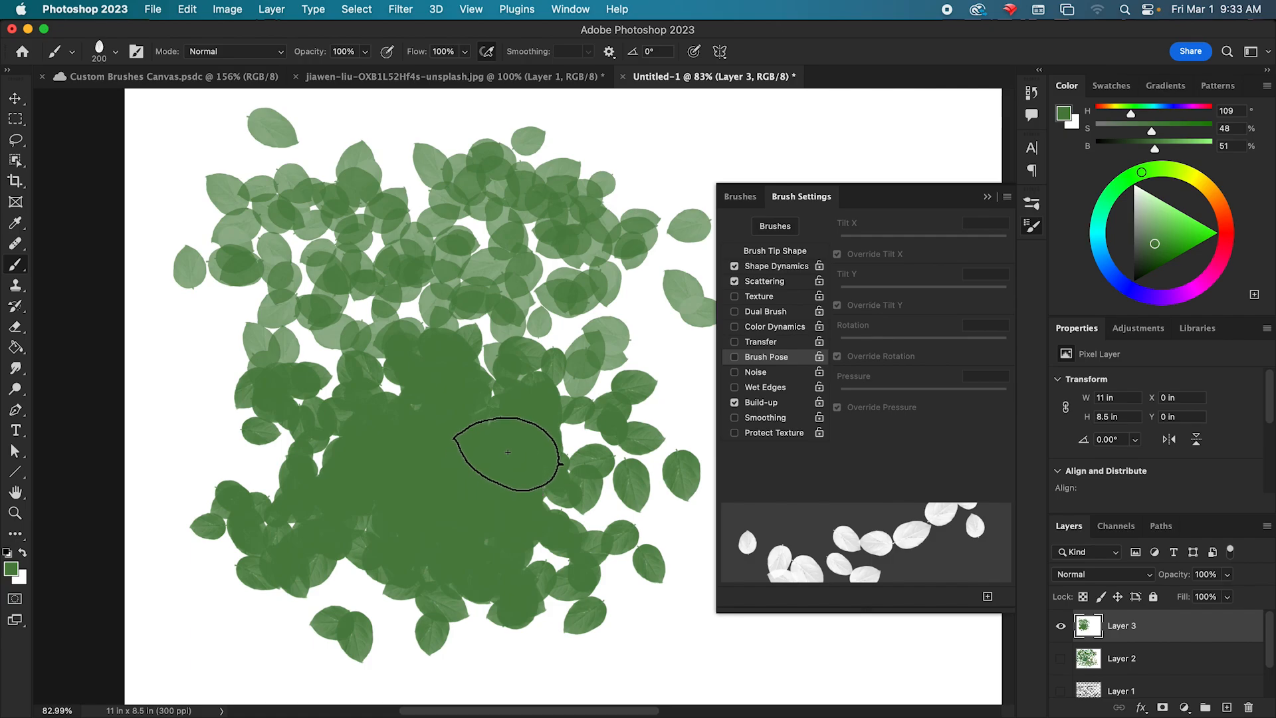
{"action": "mouse_move", "coordinate": [541, 413]}
{"action": "left_mouse_down"}
{"action": "mouse_move", "coordinate": [630, 547]}
{"action": "mouse_move", "coordinate": [433, 540]}
{"action": "mouse_move", "coordinate": [472, 335]}
{"action": "mouse_move", "coordinate": [436, 284]}
{"action": "mouse_move", "coordinate": [515, 290]}
{"action": "mouse_move", "coordinate": [464, 375]}
{"action": "mouse_move", "coordinate": [471, 430]}
{"action": "left_mouse_up"}
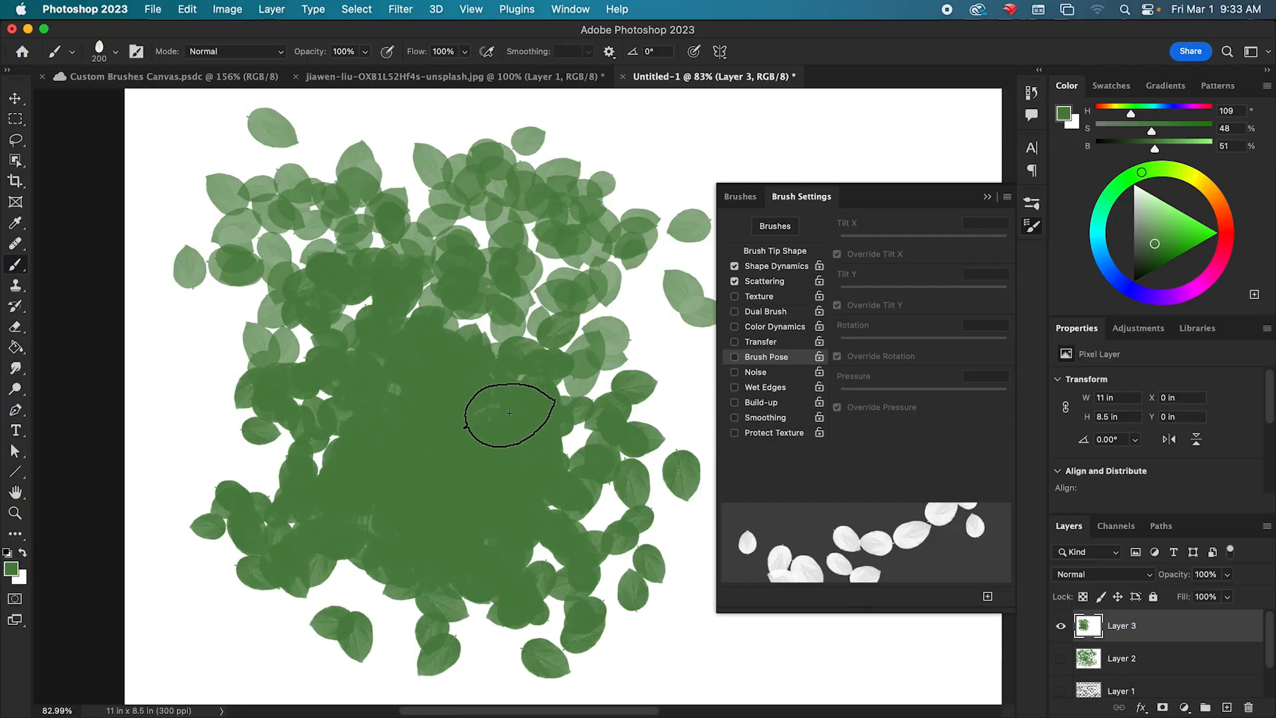
Fill Layer 3 with the white background color and replace Build-up with Smoothing.
{"action": "key", "text": "super+BackSpace"}
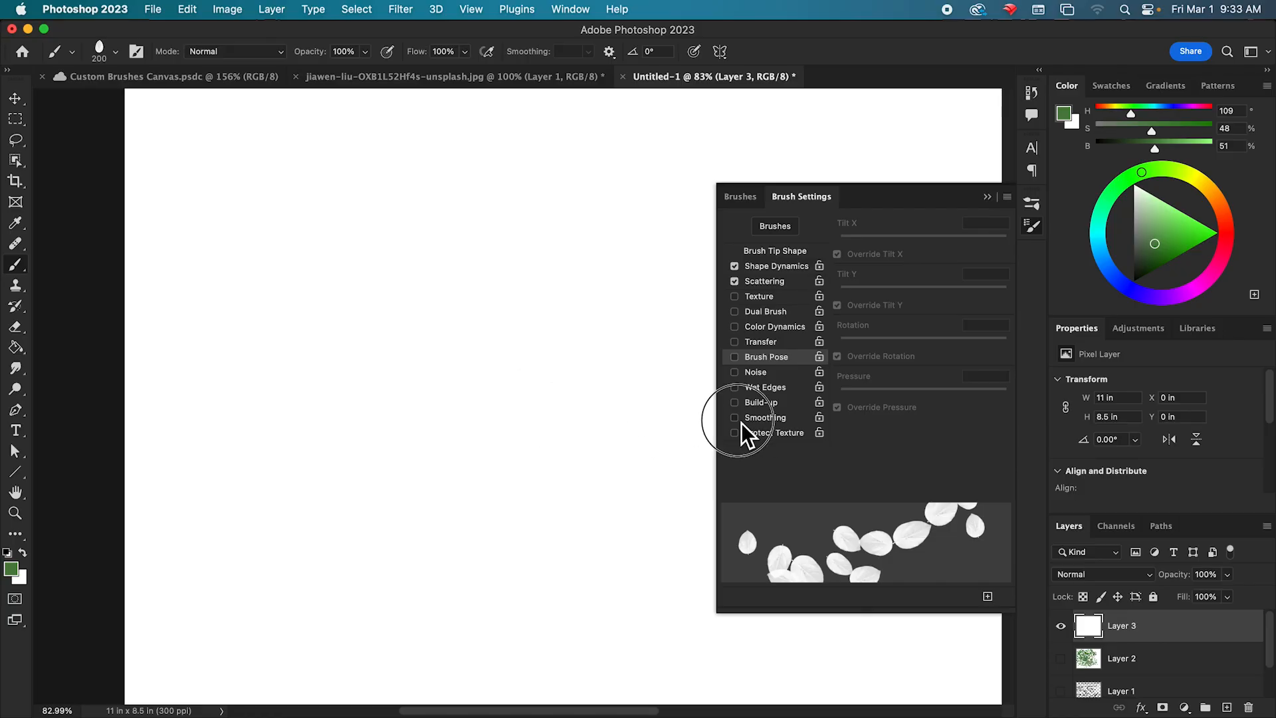
{"action": "left_click", "coordinate": [589, 53]}
{"action": "left_click", "coordinate": [592, 55]}
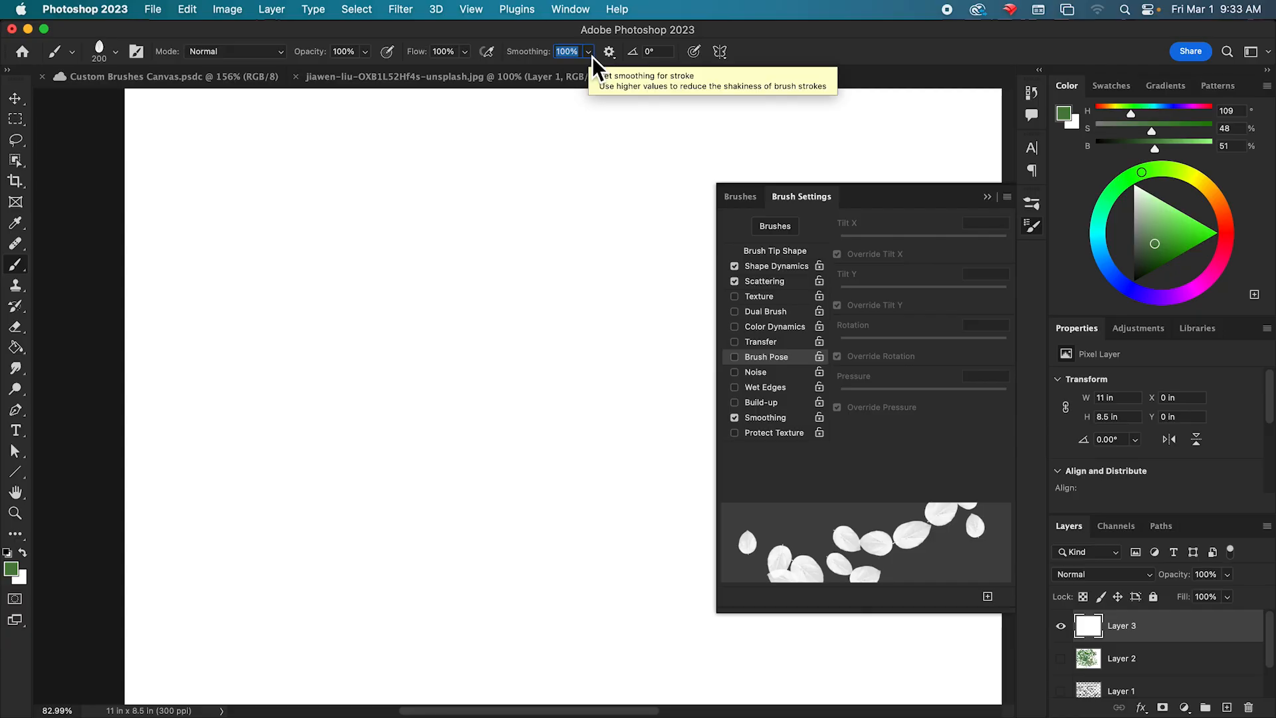
Collapse the brush settings, paint a smoothed test stroke of leaves across the upper canvas and undo it.
{"action": "left_click", "coordinate": [986, 198]}
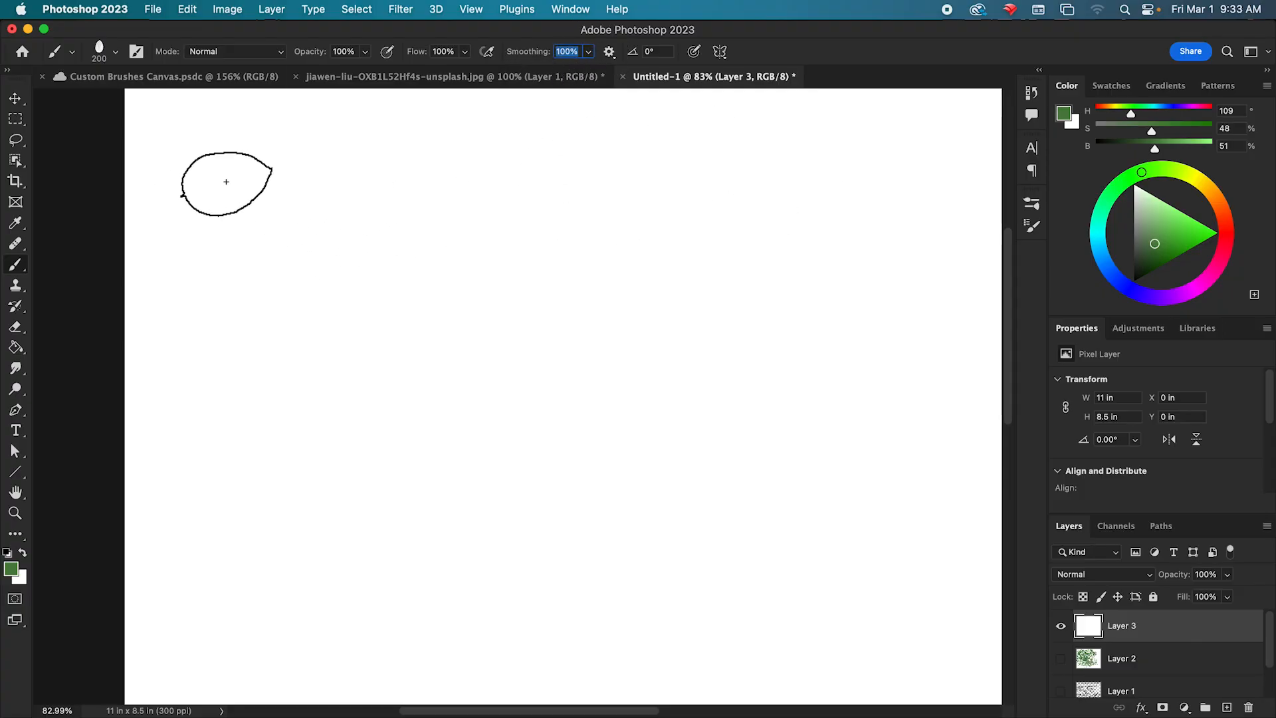
{"action": "left_click_drag", "start_coordinate": [208, 162], "coordinate": [704, 168]}
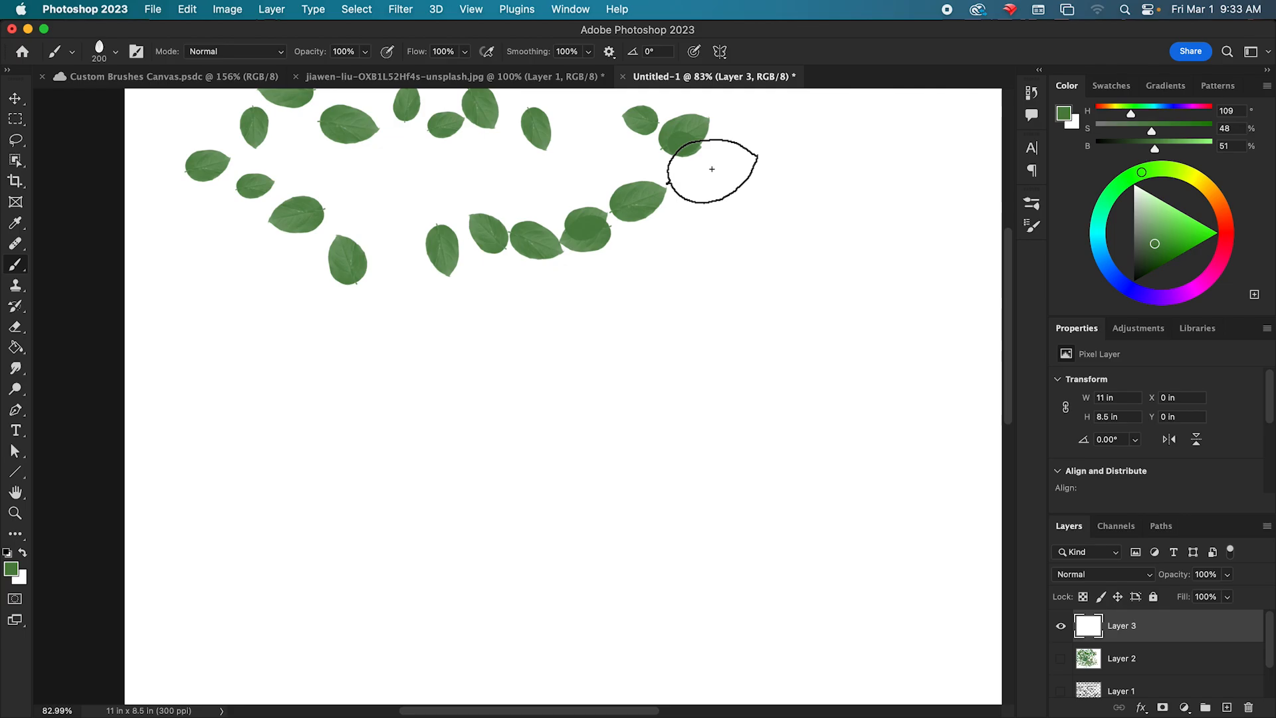
{"action": "key", "text": "super+z"}
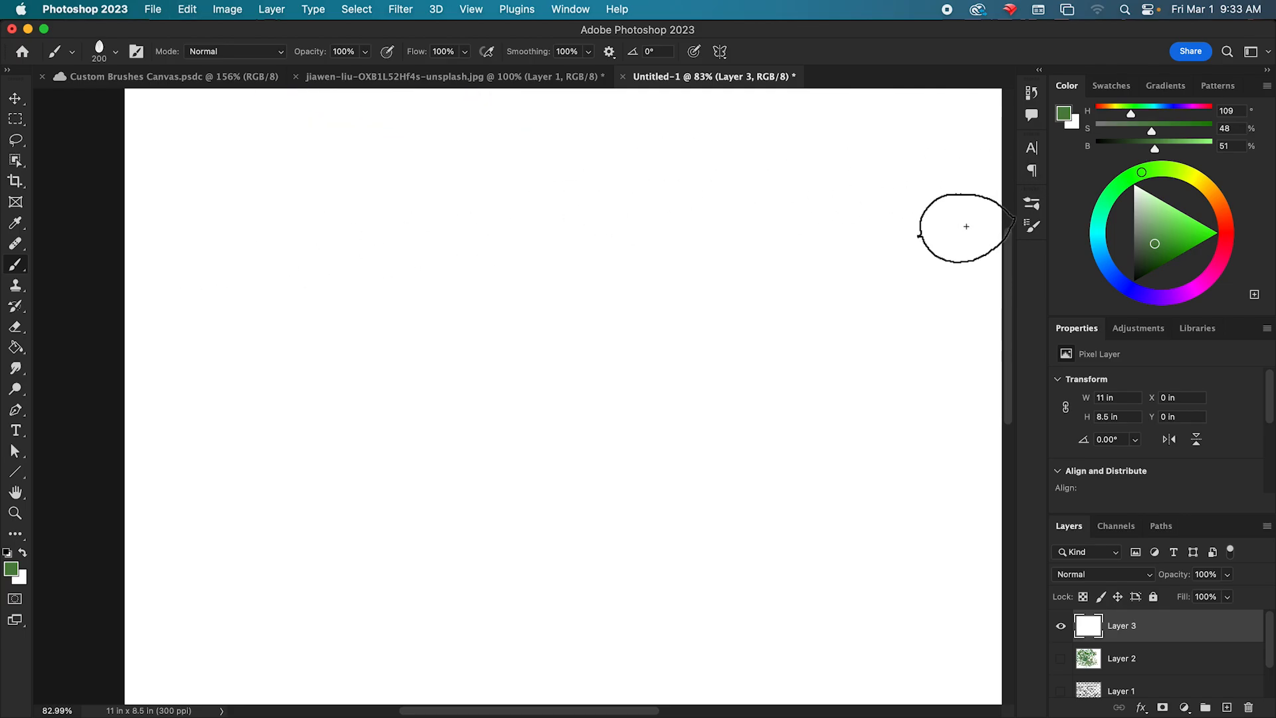
Switch to the Hard Round brush and reduce its tip size to 19 px.
{"action": "left_click", "coordinate": [1033, 207]}
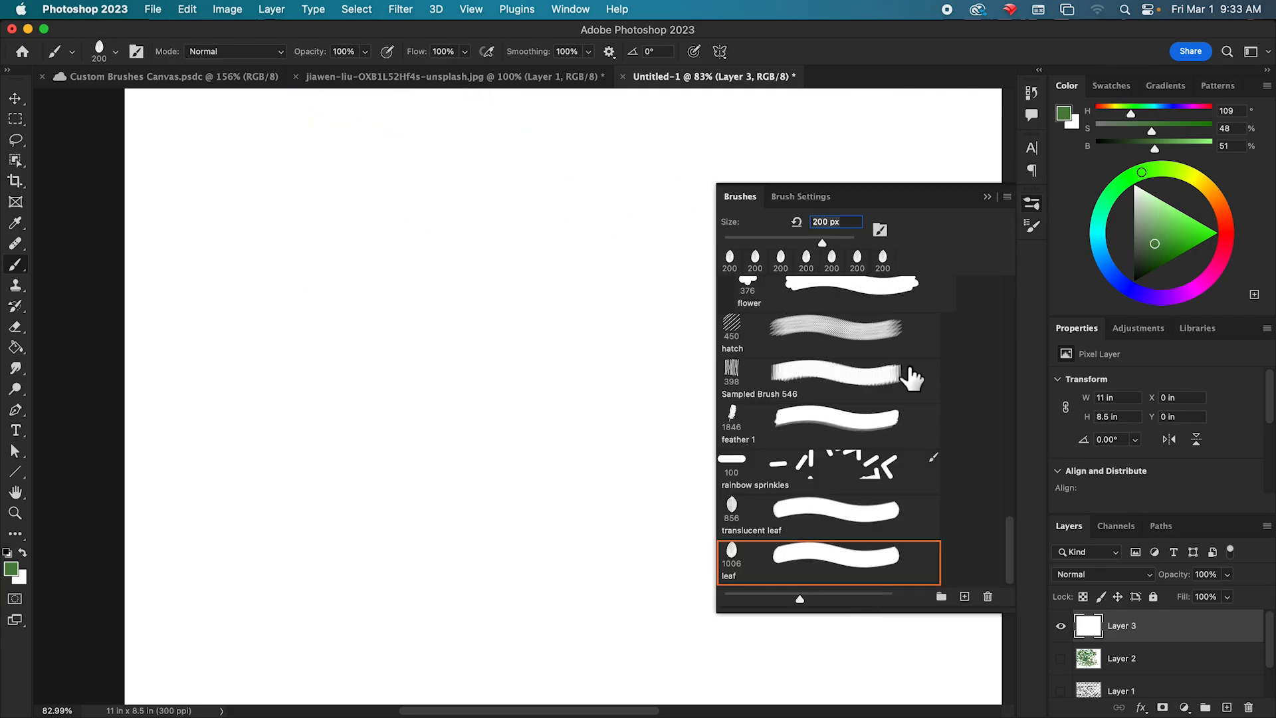
{"action": "left_click_drag", "start_coordinate": [1007, 554], "coordinate": [1018, 287]}
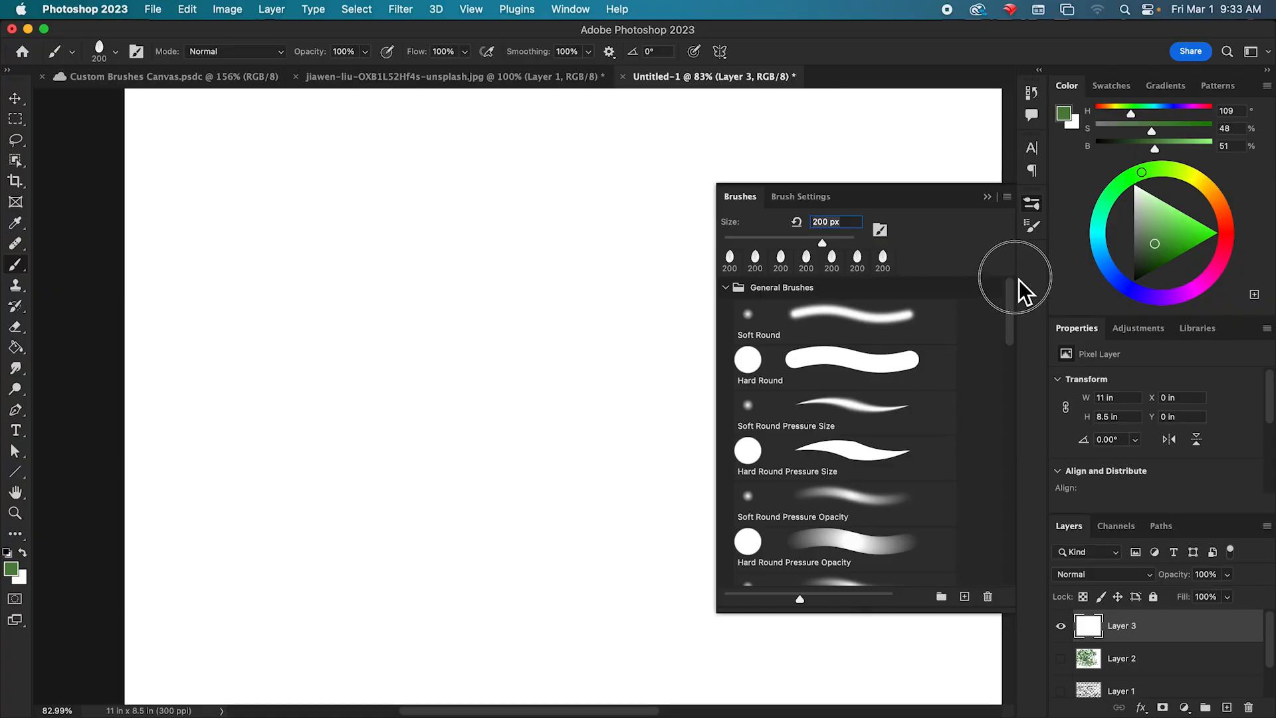
{"action": "left_click", "coordinate": [881, 364]}
{"action": "left_click", "coordinate": [779, 198]}
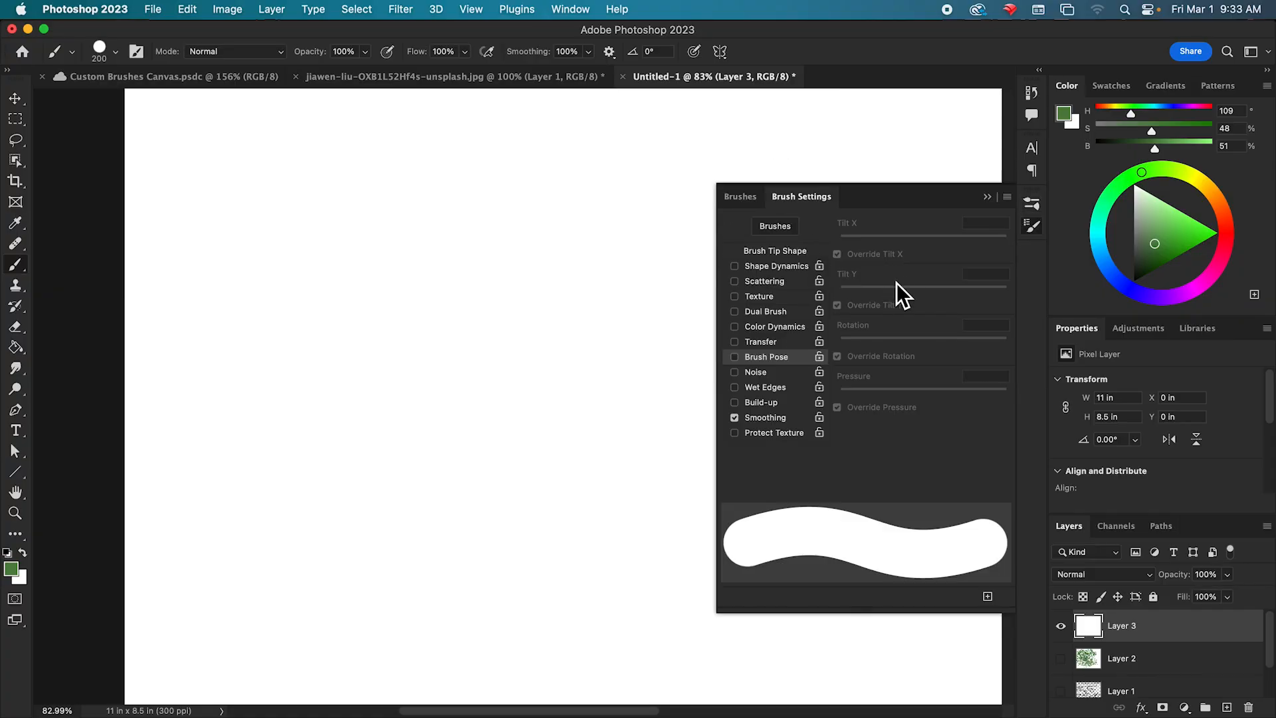
{"action": "left_click", "coordinate": [742, 197]}
{"action": "left_click", "coordinate": [800, 198]}
{"action": "left_click_drag", "start_coordinate": [965, 340], "coordinate": [854, 339]}
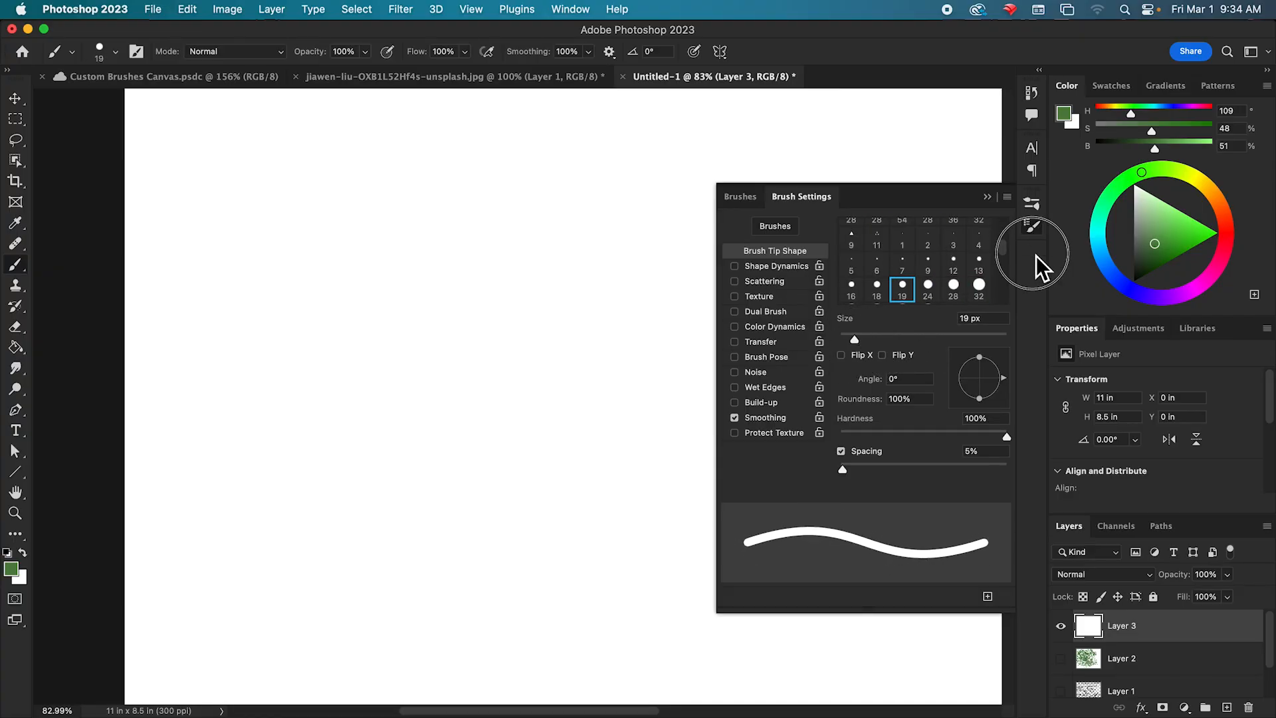
Set brush Smoothing to 0% and draw a black horizontal test line across the upper canvas.
{"action": "left_click", "coordinate": [588, 51]}
{"action": "left_click_drag", "start_coordinate": [589, 71], "coordinate": [423, 86]}
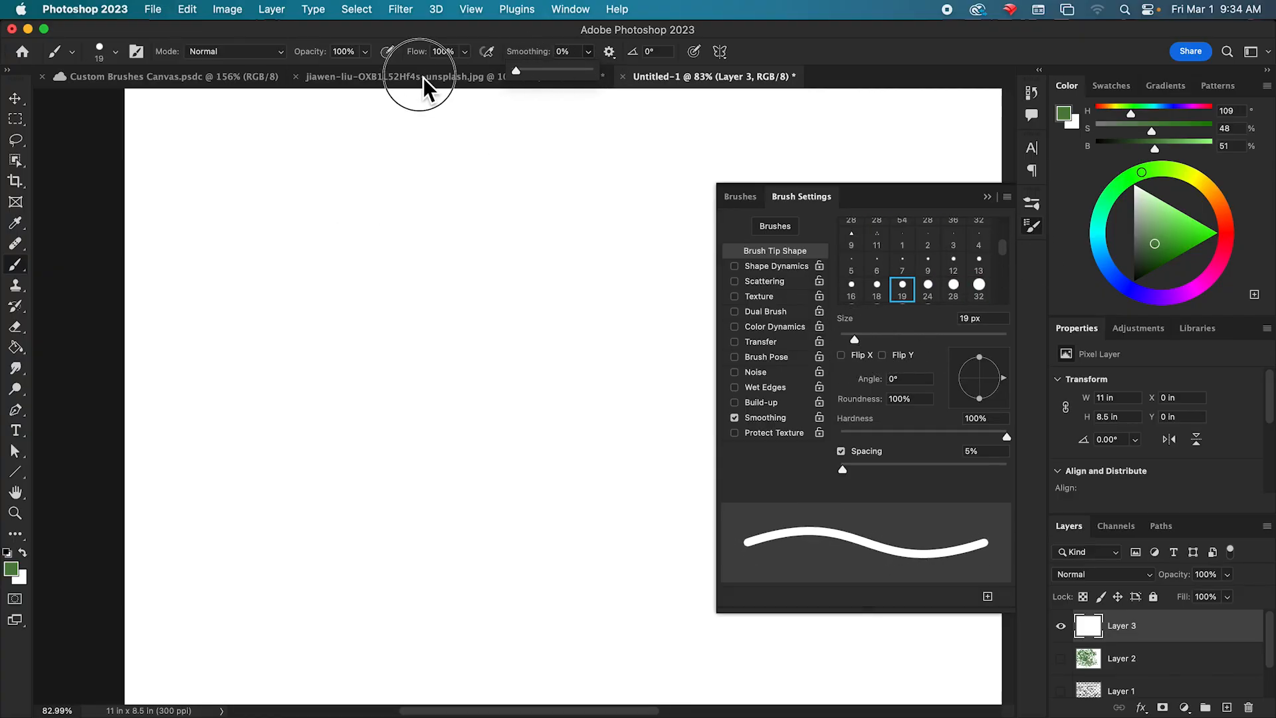
{"action": "key", "text": "d"}
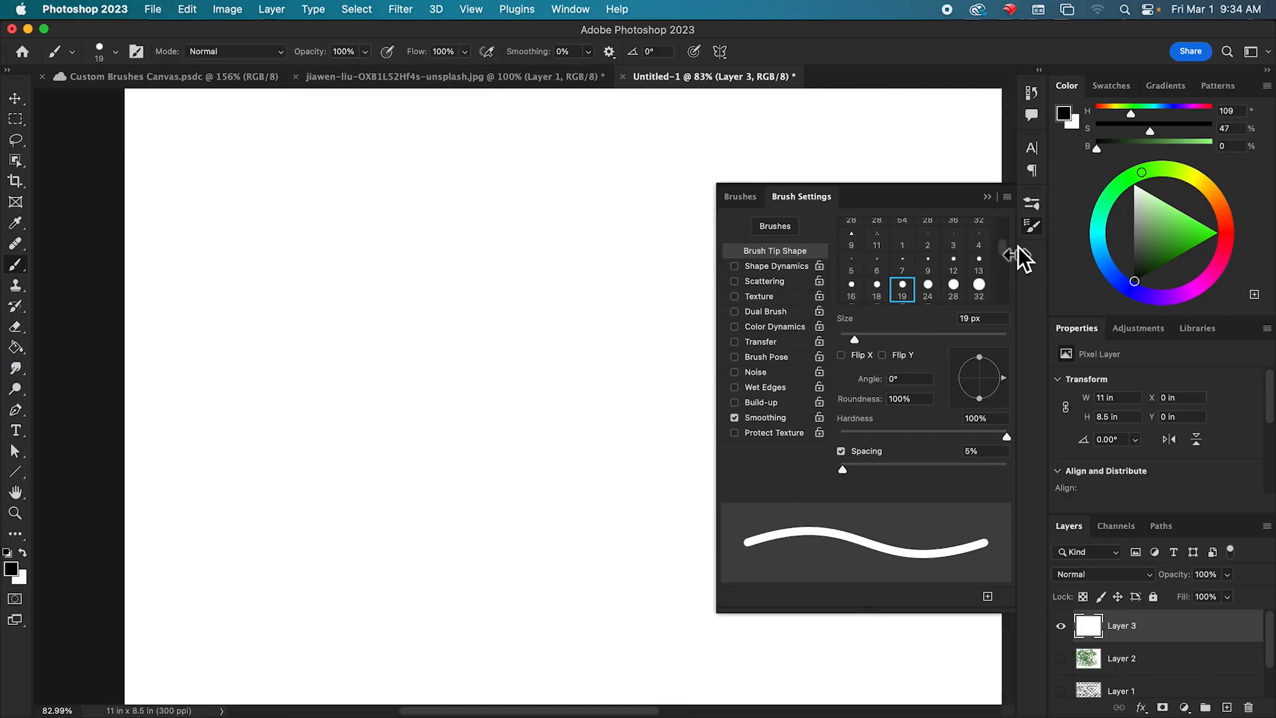
{"action": "left_click", "coordinate": [987, 198]}
{"action": "left_click_drag", "start_coordinate": [248, 166], "coordinate": [888, 164]}
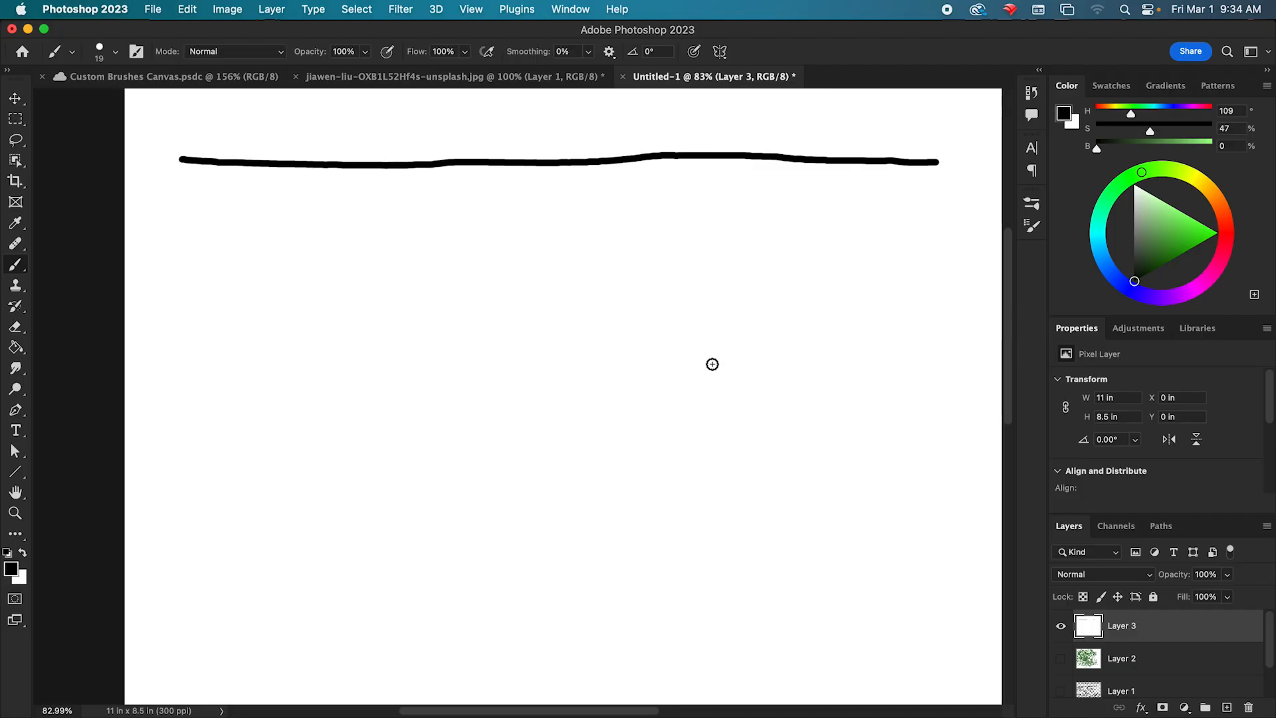
Set Smoothing to 100% and draw a second horizontal line just below the first, redoing the stroke once.
{"action": "left_click", "coordinate": [588, 52]}
{"action": "left_click_drag", "start_coordinate": [596, 79], "coordinate": [742, 97]}
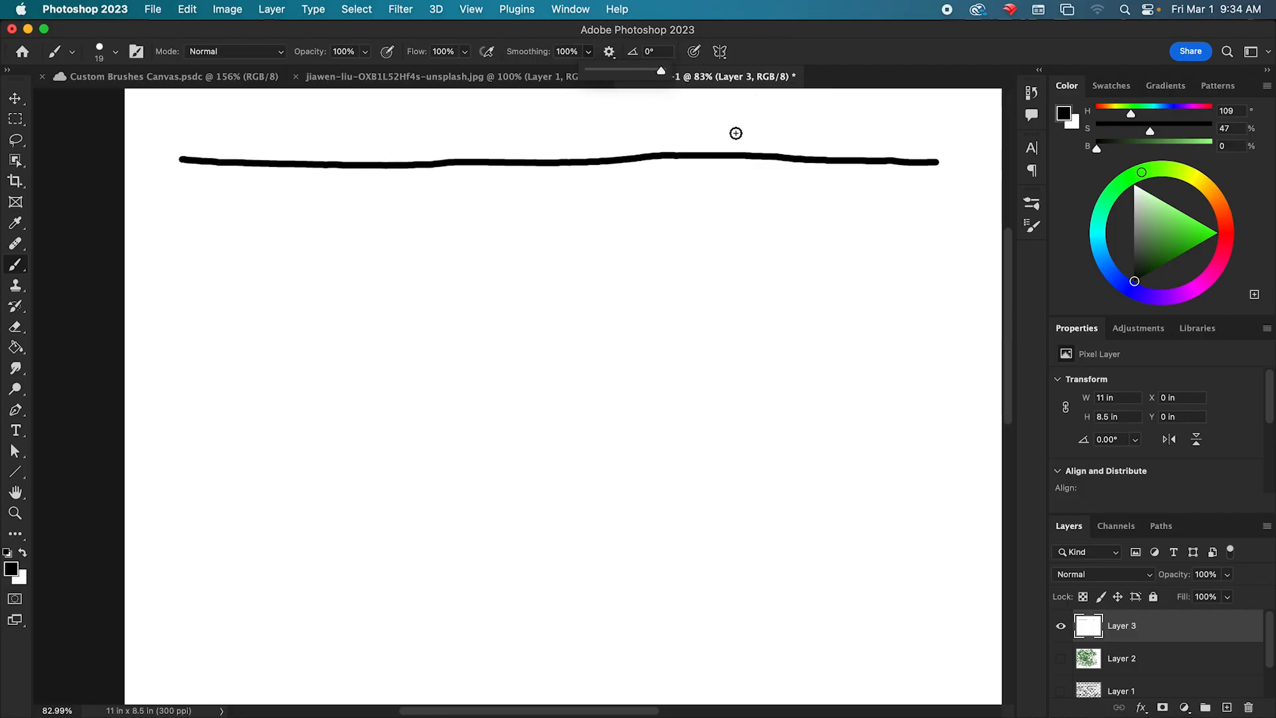
{"action": "left_click_drag", "start_coordinate": [182, 224], "coordinate": [960, 222]}
{"action": "key", "text": "super+z"}
{"action": "left_click_drag", "start_coordinate": [170, 214], "coordinate": [920, 231]}
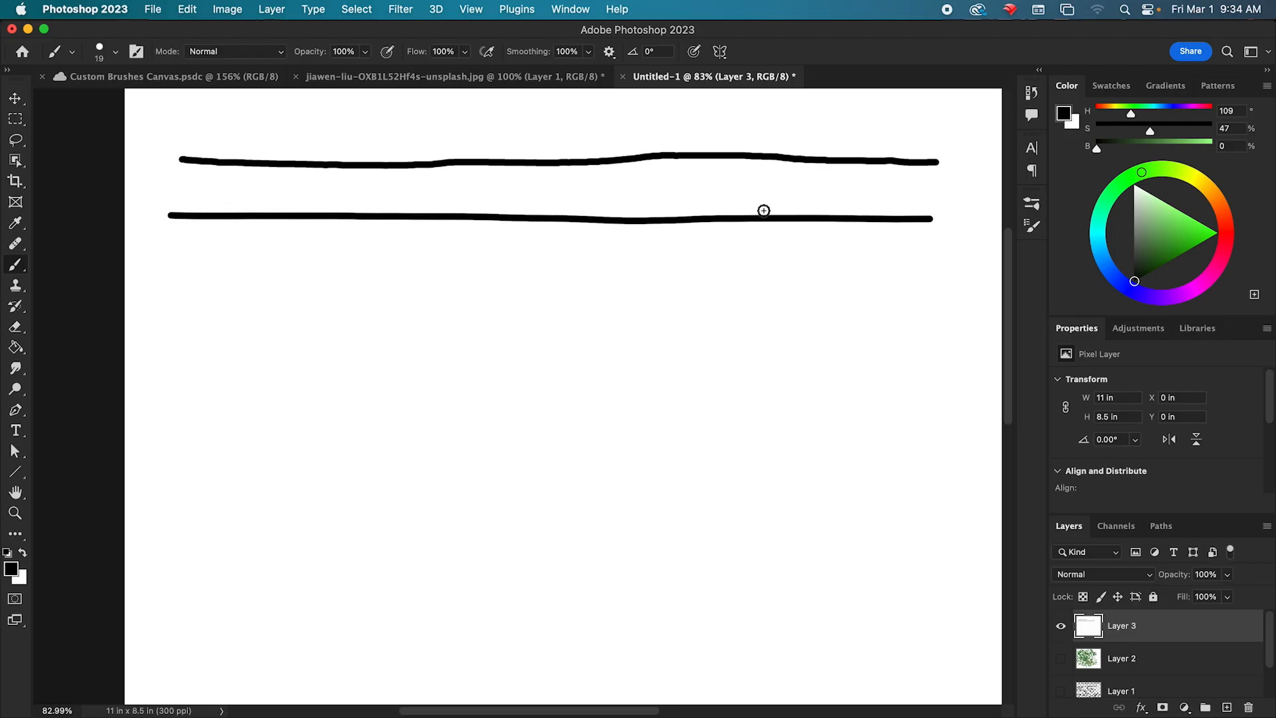
Compare the two lines' edges up close and move Layer 3 up by 1.08 in.
{"action": "scroll", "coordinate": [564, 179], "scroll_direction": "up", "scroll_amount": 10}
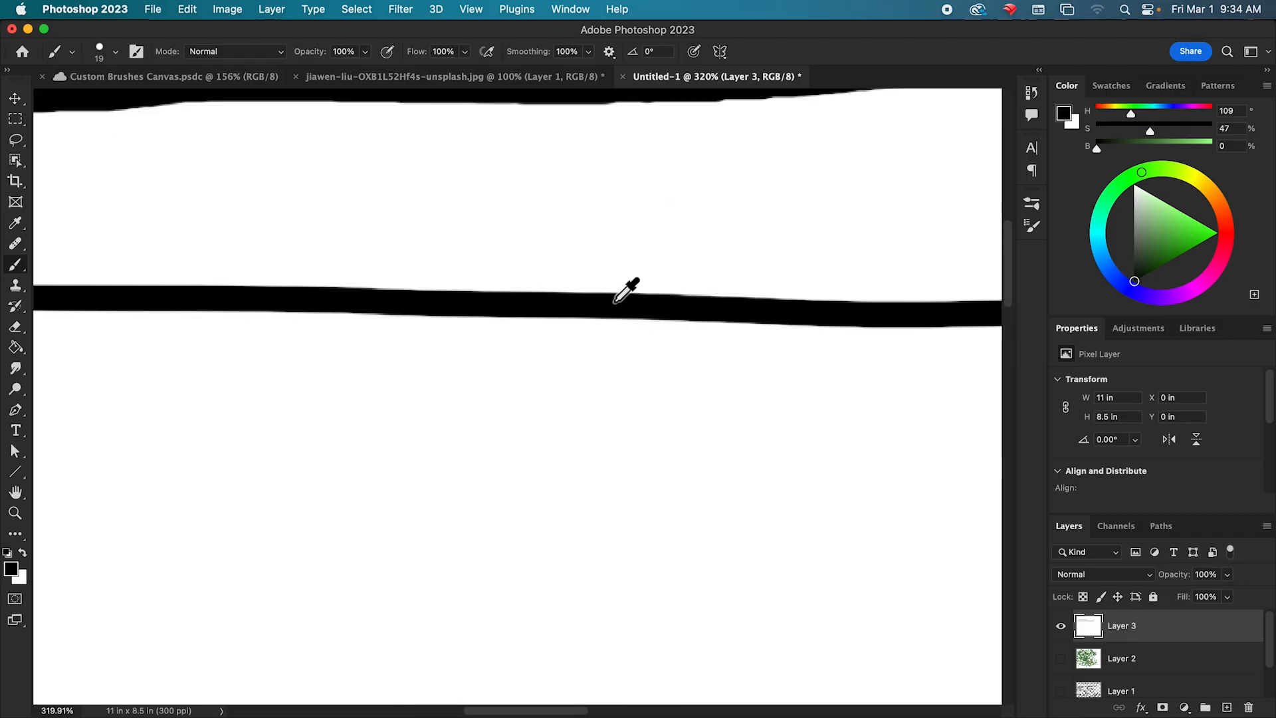
{"action": "scroll", "coordinate": [621, 296], "scroll_direction": "down", "scroll_amount": 3}
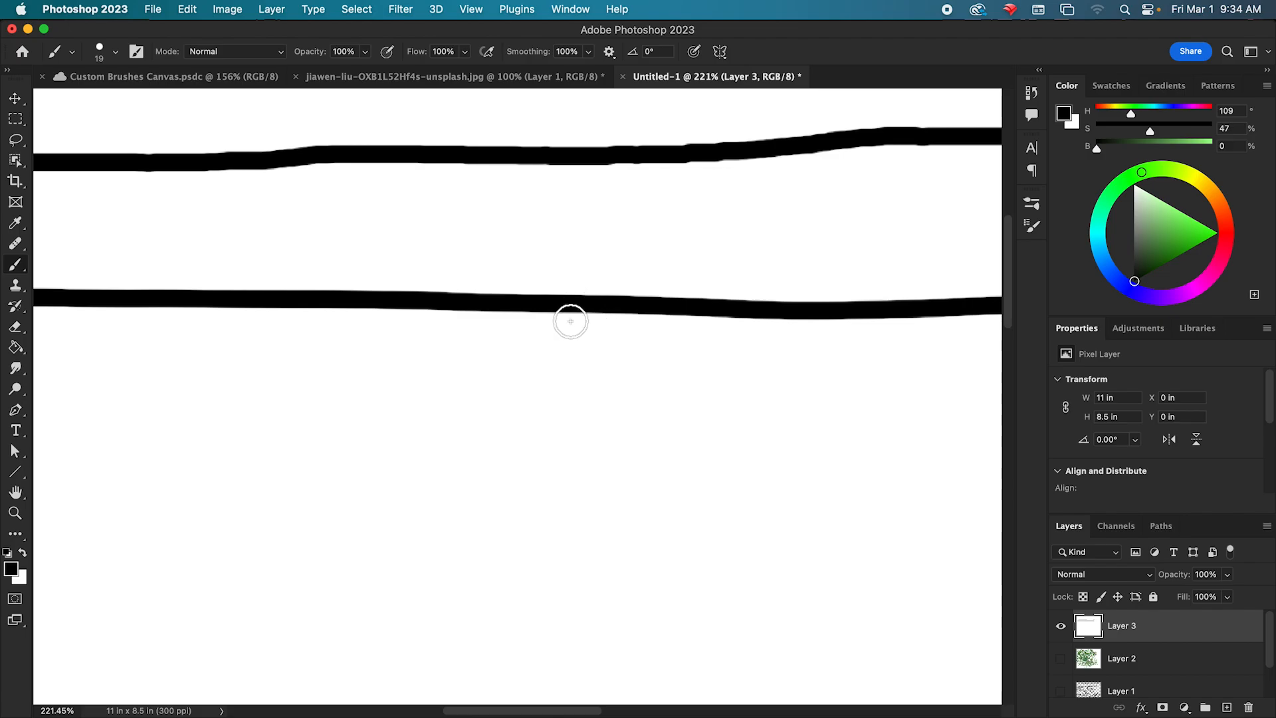
{"action": "scroll", "coordinate": [710, 368], "scroll_direction": "up", "scroll_amount": 3}
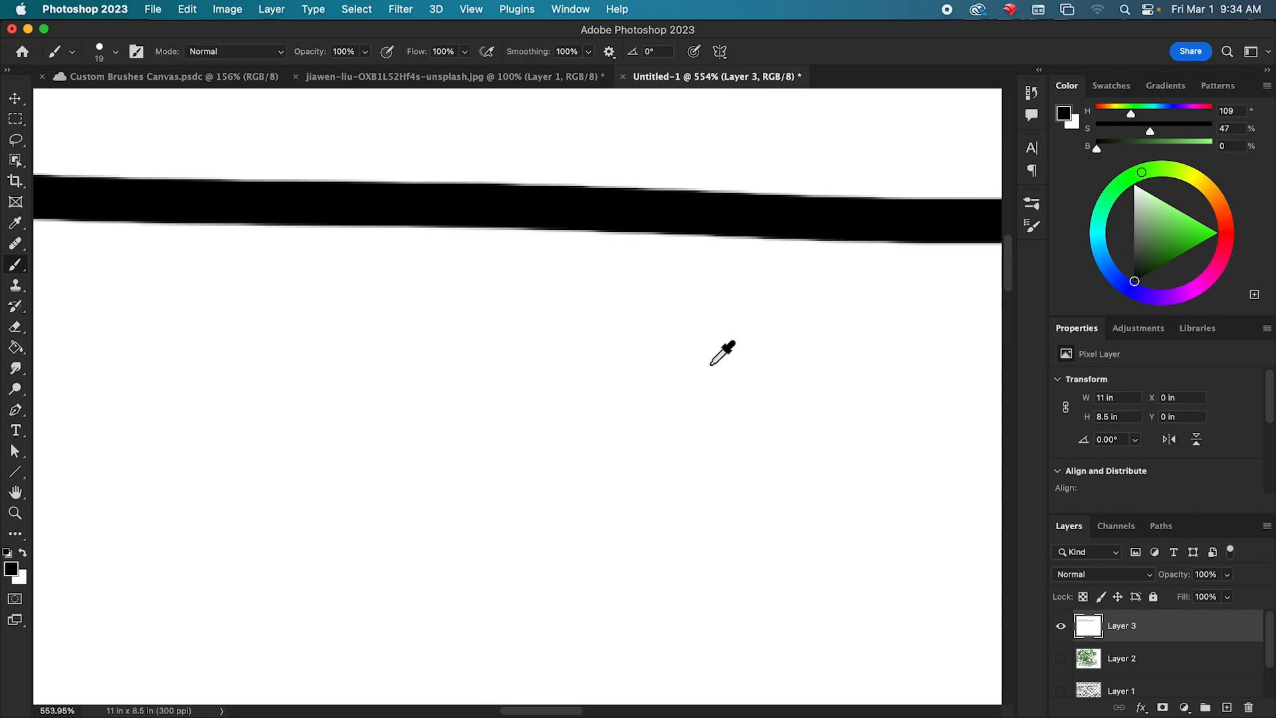
{"action": "scroll", "coordinate": [710, 364], "scroll_direction": "down", "scroll_amount": 5}
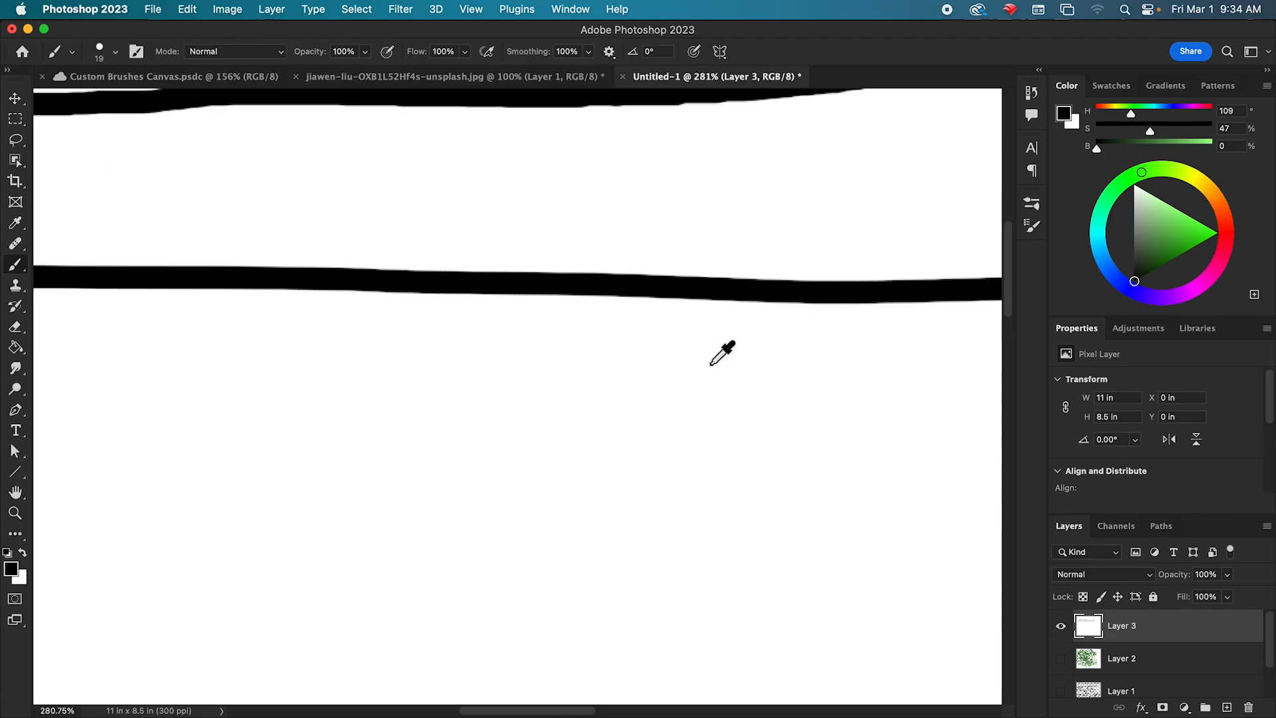
{"action": "scroll", "coordinate": [722, 353], "scroll_direction": "down", "scroll_amount": 5}
{"action": "left_click_drag", "start_coordinate": [855, 387], "coordinate": [704, 359]}
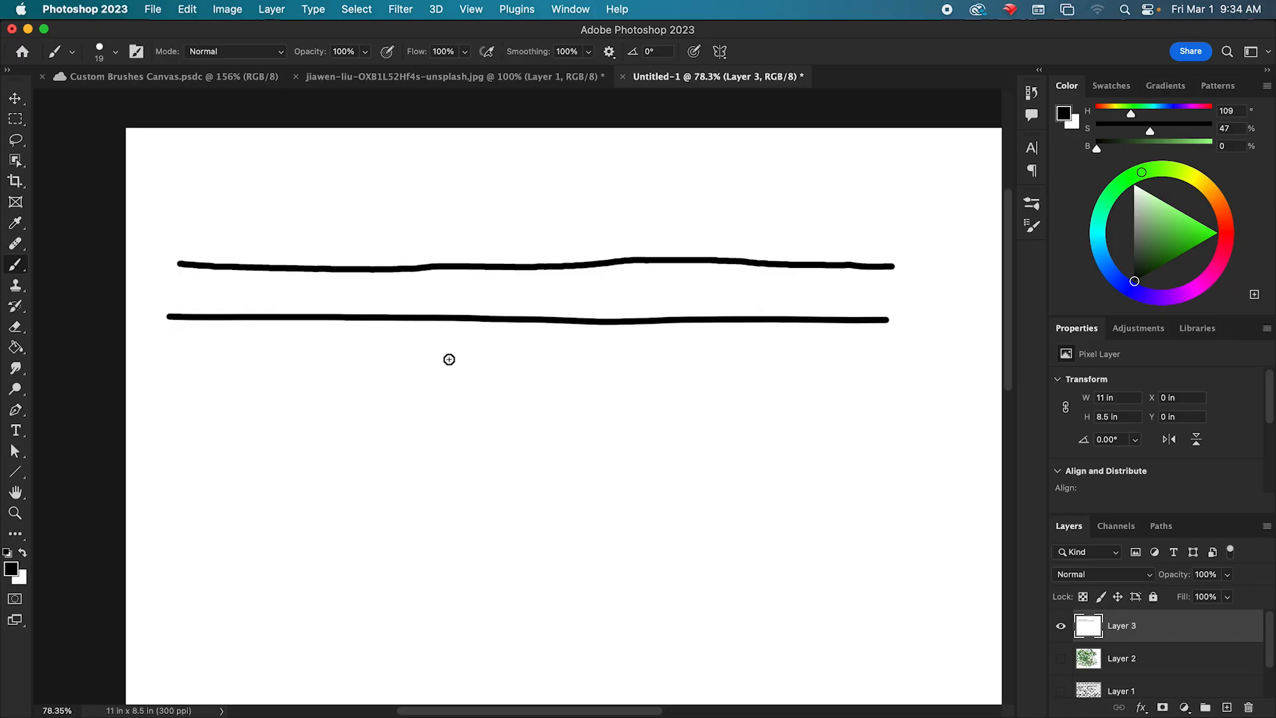
{"action": "key", "text": "v"}
{"action": "left_click_drag", "start_coordinate": [424, 272], "coordinate": [426, 167]}
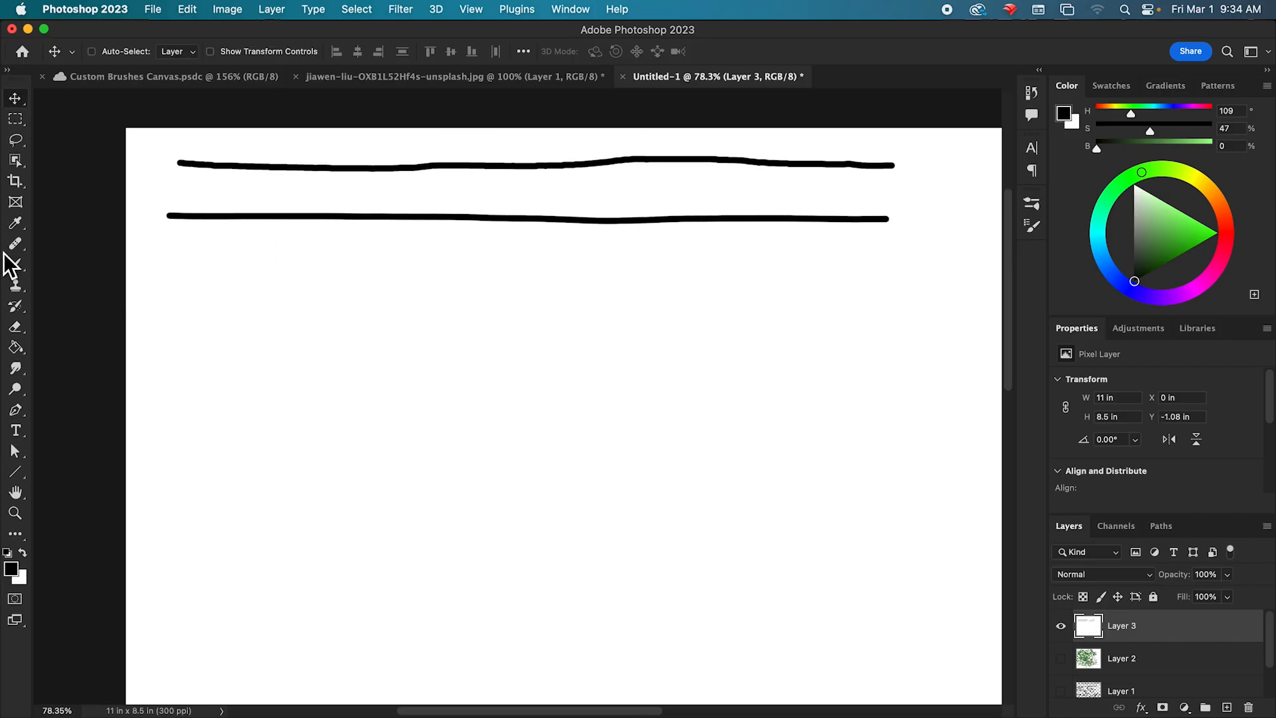
Return to the Brush tool, try straight and zigzag test strokes below the lines and undo them.
{"action": "left_click", "coordinate": [15, 264]}
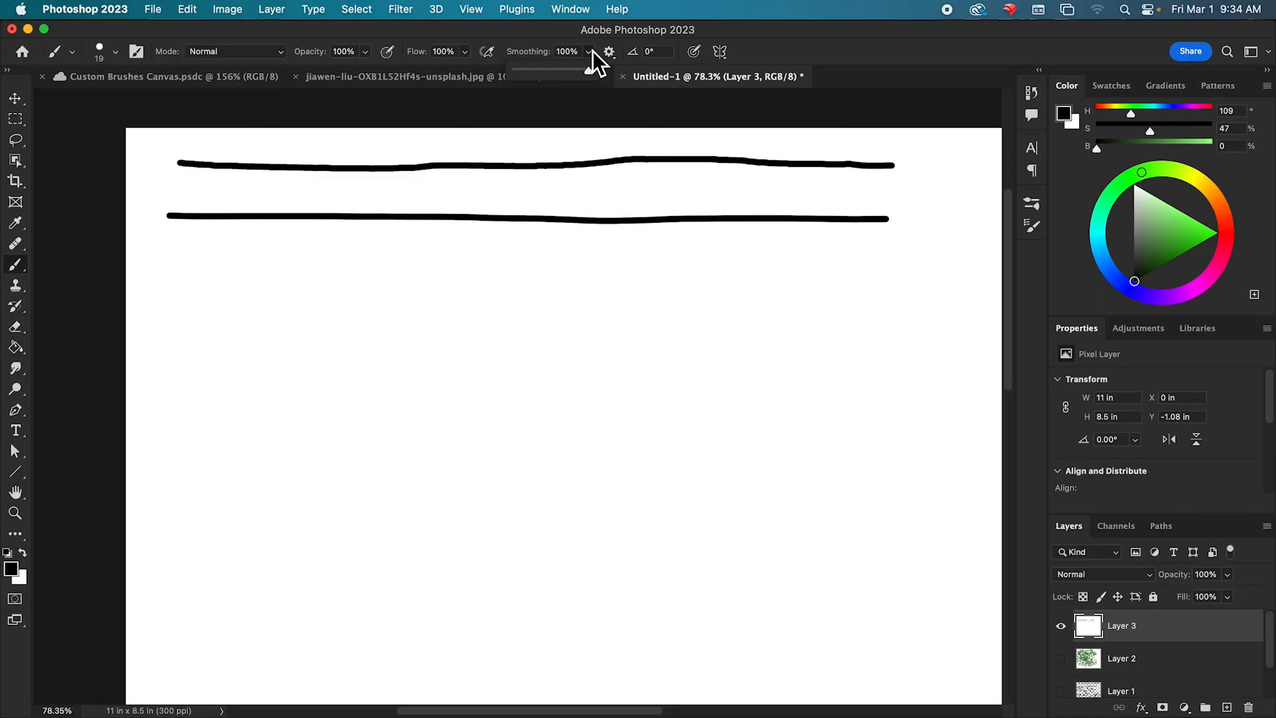
{"action": "left_click", "coordinate": [617, 55]}
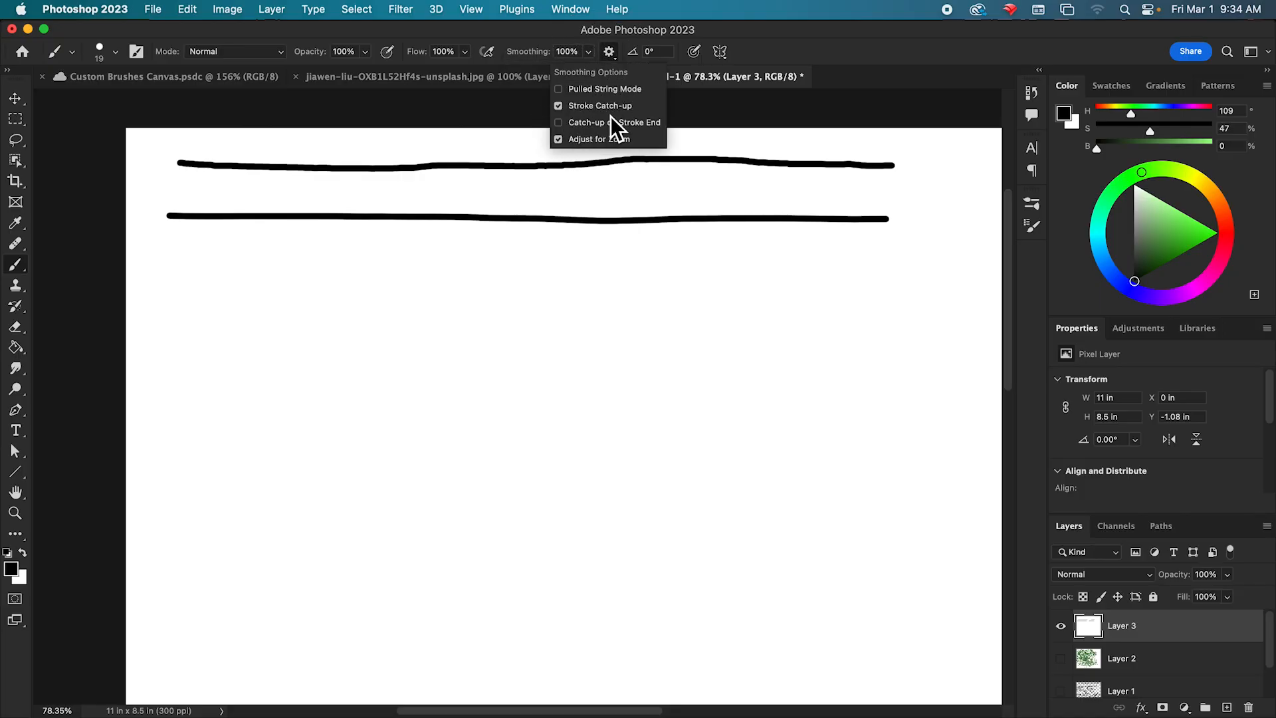
{"action": "left_click", "coordinate": [747, 124]}
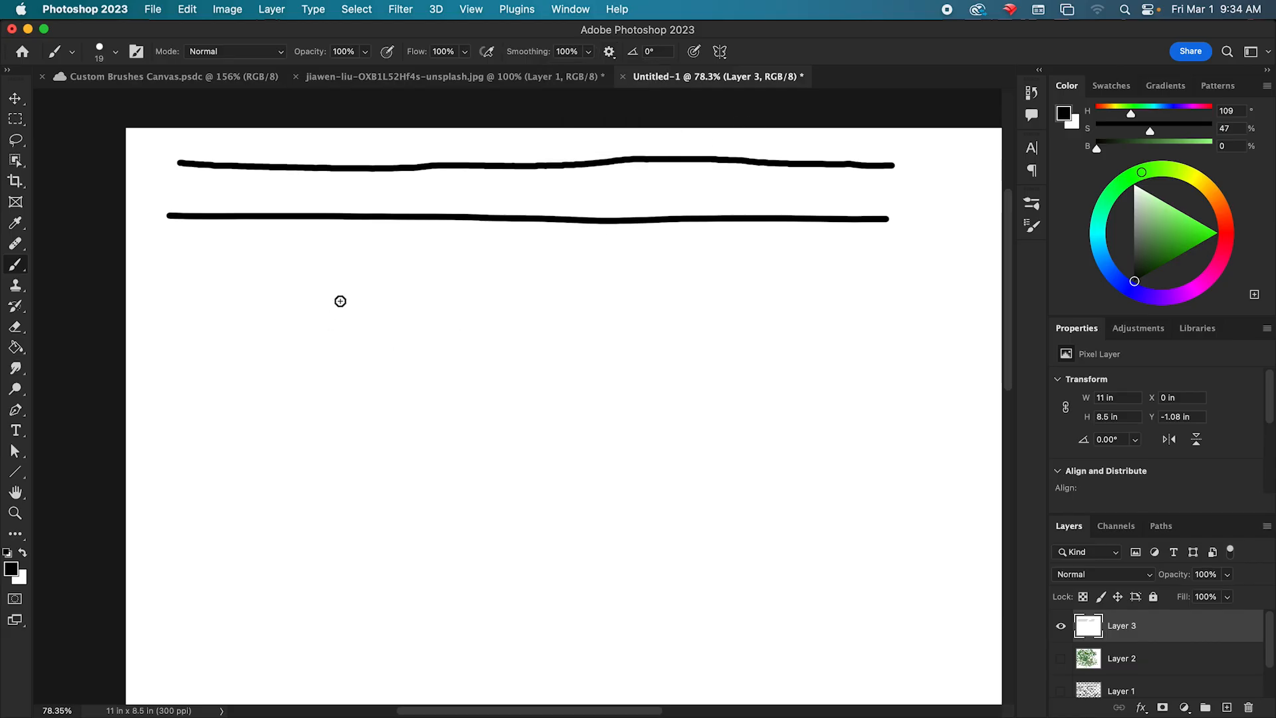
{"action": "mouse_move", "coordinate": [157, 332]}
{"action": "left_mouse_down"}
{"action": "mouse_move", "coordinate": [200, 376]}
{"action": "mouse_move", "coordinate": [411, 295]}
{"action": "mouse_move", "coordinate": [515, 319]}
{"action": "mouse_move", "coordinate": [794, 327]}
{"action": "mouse_move", "coordinate": [868, 374]}
{"action": "mouse_move", "coordinate": [912, 357]}
{"action": "left_mouse_up"}
{"action": "key", "text": "super+z"}
{"action": "mouse_move", "coordinate": [178, 325]}
{"action": "left_mouse_down"}
{"action": "mouse_move", "coordinate": [287, 276]}
{"action": "mouse_move", "coordinate": [378, 387]}
{"action": "mouse_move", "coordinate": [512, 423]}
{"action": "mouse_move", "coordinate": [693, 355]}
{"action": "mouse_move", "coordinate": [839, 366]}
{"action": "mouse_move", "coordinate": [941, 316]}
{"action": "left_mouse_up"}
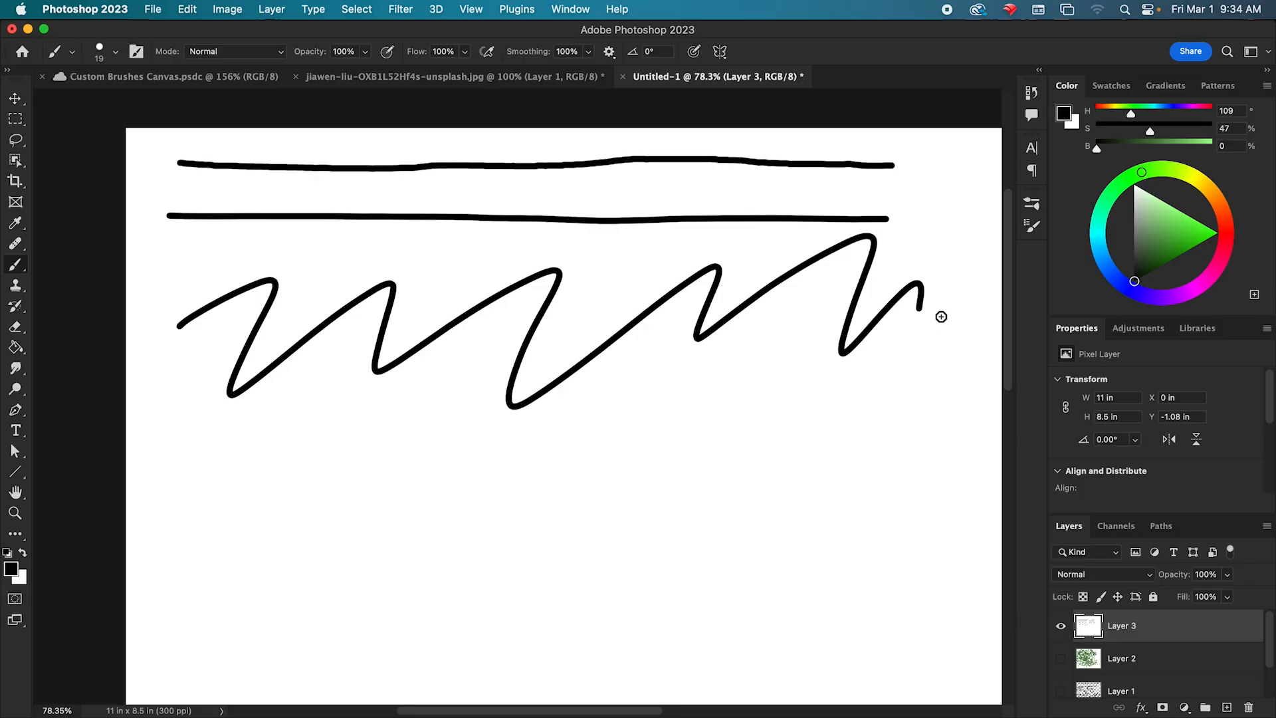
{"action": "mouse_move", "coordinate": [912, 367]}
{"action": "left_mouse_down"}
{"action": "mouse_move", "coordinate": [796, 401]}
{"action": "mouse_move", "coordinate": [634, 407]}
{"action": "mouse_move", "coordinate": [529, 442]}
{"action": "mouse_move", "coordinate": [348, 432]}
{"action": "mouse_move", "coordinate": [342, 455]}
{"action": "mouse_move", "coordinate": [431, 502]}
{"action": "mouse_move", "coordinate": [576, 494]}
{"action": "mouse_move", "coordinate": [670, 463]}
{"action": "mouse_move", "coordinate": [843, 465]}
{"action": "mouse_move", "coordinate": [931, 436]}
{"action": "mouse_move", "coordinate": [972, 384]}
{"action": "mouse_move", "coordinate": [950, 194]}
{"action": "left_mouse_up"}
{"action": "key", "text": "super+z"}
Draw a continuous wavy line across the canvas below the two straight lines, undoing a first attempt.
{"action": "key", "text": "super+z"}
{"action": "mouse_move", "coordinate": [163, 276]}
{"action": "left_mouse_down"}
{"action": "mouse_move", "coordinate": [200, 274]}
{"action": "mouse_move", "coordinate": [232, 343]}
{"action": "mouse_move", "coordinate": [467, 268]}
{"action": "mouse_move", "coordinate": [567, 300]}
{"action": "left_mouse_up"}
{"action": "key", "text": "super+z"}
{"action": "mouse_move", "coordinate": [201, 250]}
{"action": "left_mouse_down"}
{"action": "mouse_move", "coordinate": [242, 298]}
{"action": "mouse_move", "coordinate": [365, 279]}
{"action": "mouse_move", "coordinate": [509, 322]}
{"action": "mouse_move", "coordinate": [589, 289]}
{"action": "mouse_move", "coordinate": [717, 316]}
{"action": "mouse_move", "coordinate": [815, 288]}
{"action": "mouse_move", "coordinate": [862, 309]}
{"action": "mouse_move", "coordinate": [962, 290]}
{"action": "left_mouse_up"}
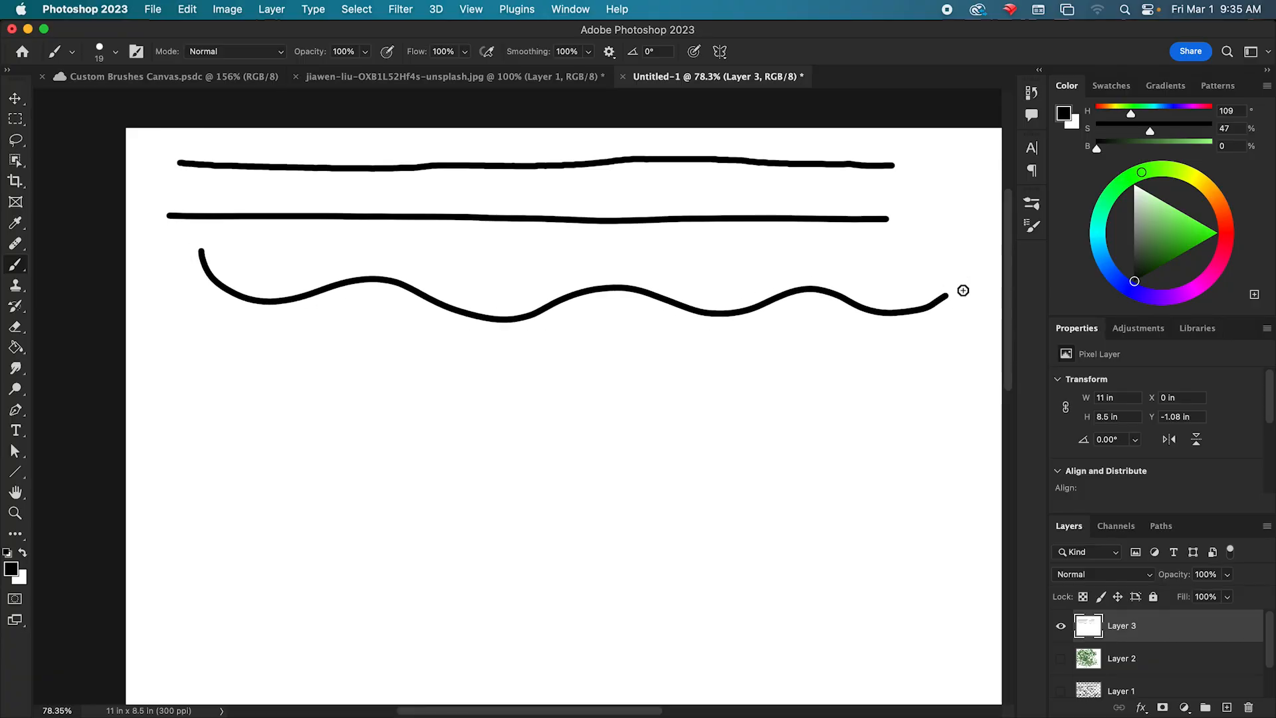
Turn on Pulled String Mode and draw a gentle wave and a long stroke with sharp corners and a sweeping loop below.
{"action": "left_click", "coordinate": [615, 57]}
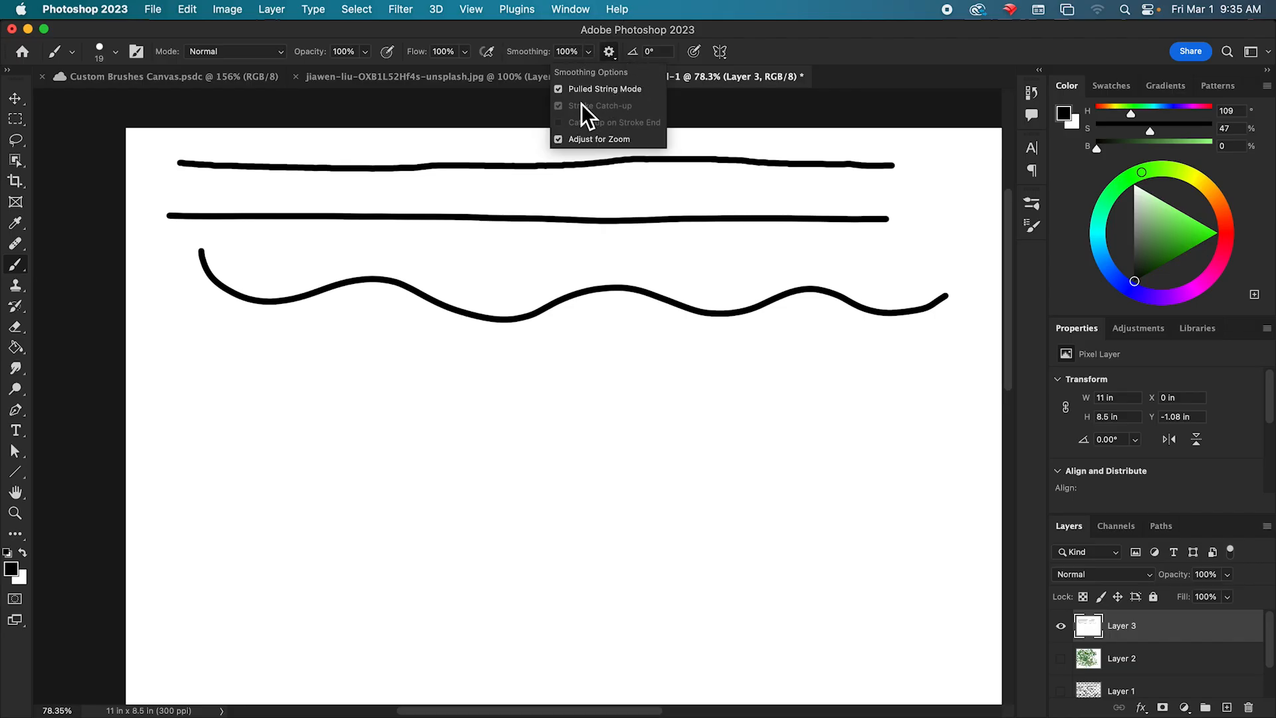
{"action": "left_click", "coordinate": [193, 374]}
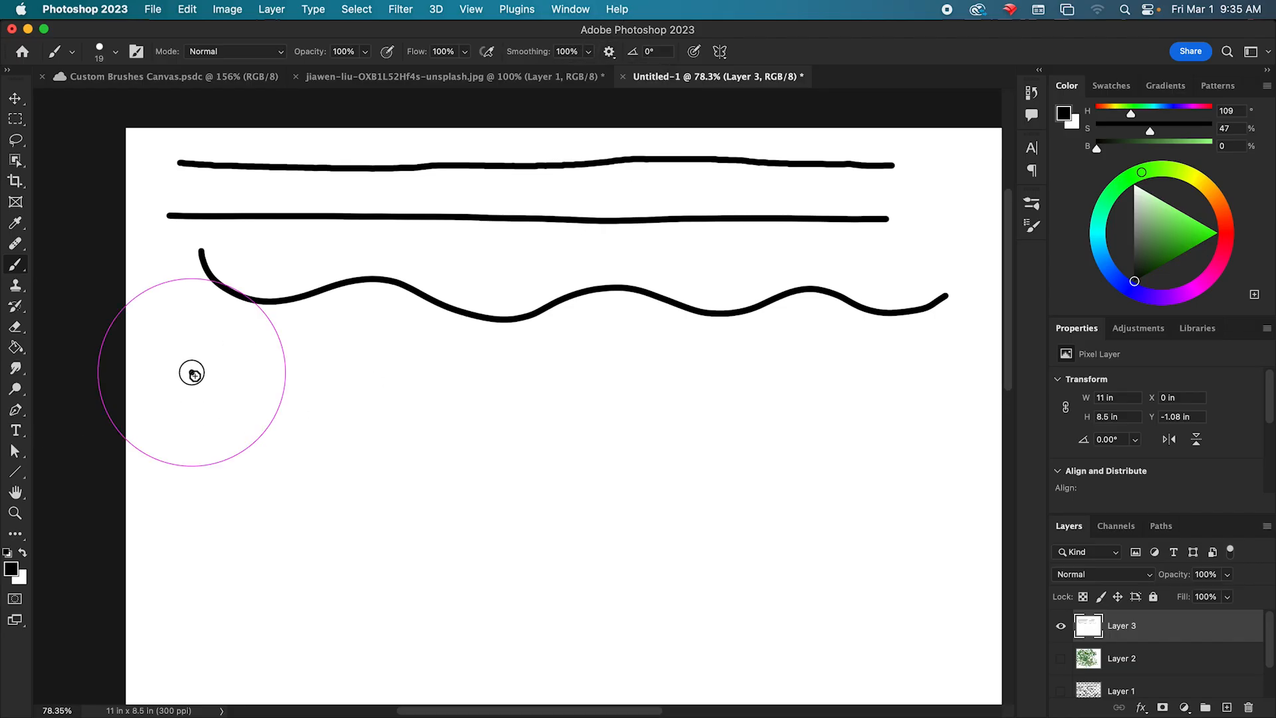
{"action": "mouse_move", "coordinate": [193, 374]}
{"action": "left_mouse_down"}
{"action": "mouse_move", "coordinate": [345, 406]}
{"action": "mouse_move", "coordinate": [559, 371]}
{"action": "mouse_move", "coordinate": [762, 413]}
{"action": "mouse_move", "coordinate": [873, 398]}
{"action": "mouse_move", "coordinate": [937, 372]}
{"action": "left_mouse_up"}
{"action": "left_click", "coordinate": [608, 52]}
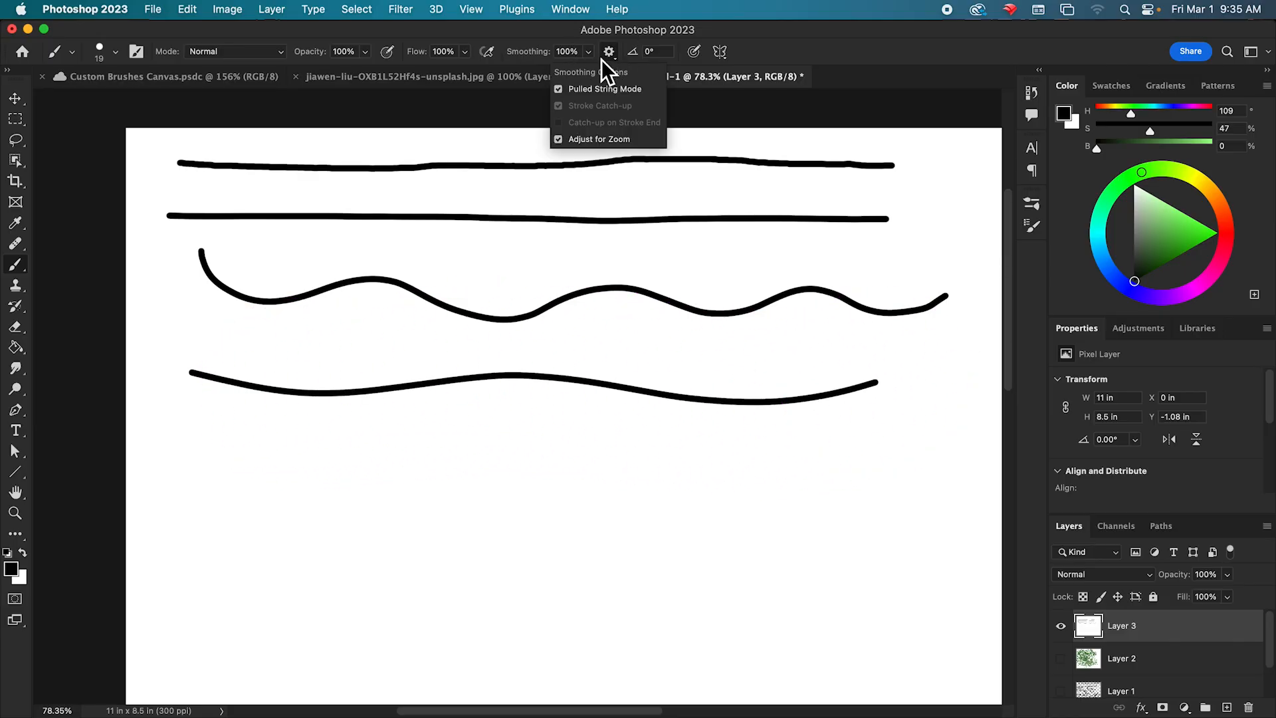
{"action": "mouse_move", "coordinate": [166, 430]}
{"action": "left_mouse_down"}
{"action": "mouse_move", "coordinate": [234, 472]}
{"action": "mouse_move", "coordinate": [341, 487]}
{"action": "mouse_move", "coordinate": [509, 473]}
{"action": "mouse_move", "coordinate": [510, 502]}
{"action": "mouse_move", "coordinate": [453, 534]}
{"action": "mouse_move", "coordinate": [426, 583]}
{"action": "mouse_move", "coordinate": [432, 608]}
{"action": "mouse_move", "coordinate": [468, 638]}
{"action": "mouse_move", "coordinate": [546, 629]}
{"action": "mouse_move", "coordinate": [575, 603]}
{"action": "mouse_move", "coordinate": [533, 544]}
{"action": "mouse_move", "coordinate": [547, 499]}
{"action": "mouse_move", "coordinate": [600, 462]}
{"action": "mouse_move", "coordinate": [677, 441]}
{"action": "mouse_move", "coordinate": [622, 596]}
{"action": "mouse_move", "coordinate": [688, 659]}
{"action": "mouse_move", "coordinate": [734, 570]}
{"action": "mouse_move", "coordinate": [799, 503]}
{"action": "mouse_move", "coordinate": [857, 478]}
{"action": "mouse_move", "coordinate": [875, 612]}
{"action": "mouse_move", "coordinate": [899, 645]}
{"action": "mouse_move", "coordinate": [950, 594]}
{"action": "mouse_move", "coordinate": [955, 454]}
{"action": "mouse_move", "coordinate": [872, 412]}
{"action": "mouse_move", "coordinate": [750, 409]}
{"action": "mouse_move", "coordinate": [677, 445]}
{"action": "mouse_move", "coordinate": [569, 456]}
{"action": "mouse_move", "coordinate": [413, 430]}
{"action": "mouse_move", "coordinate": [304, 443]}
{"action": "mouse_move", "coordinate": [262, 501]}
{"action": "mouse_move", "coordinate": [264, 574]}
{"action": "mouse_move", "coordinate": [362, 654]}
{"action": "mouse_move", "coordinate": [555, 679]}
{"action": "mouse_move", "coordinate": [693, 677]}
{"action": "mouse_move", "coordinate": [861, 635]}
{"action": "mouse_move", "coordinate": [820, 644]}
{"action": "left_mouse_up"}
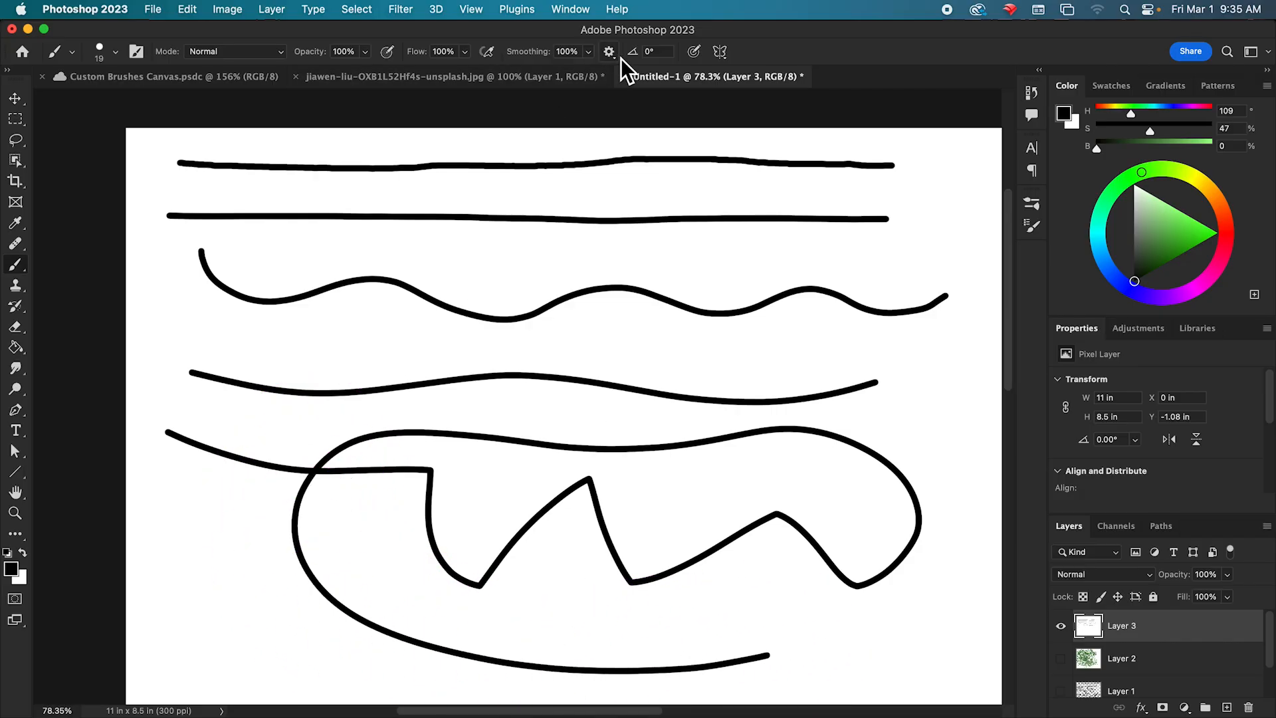
Fill Layer 3 with the white background color and replace Pulled String Mode with Catch-up on Stroke End.
{"action": "key", "text": "super+BackSpace"}
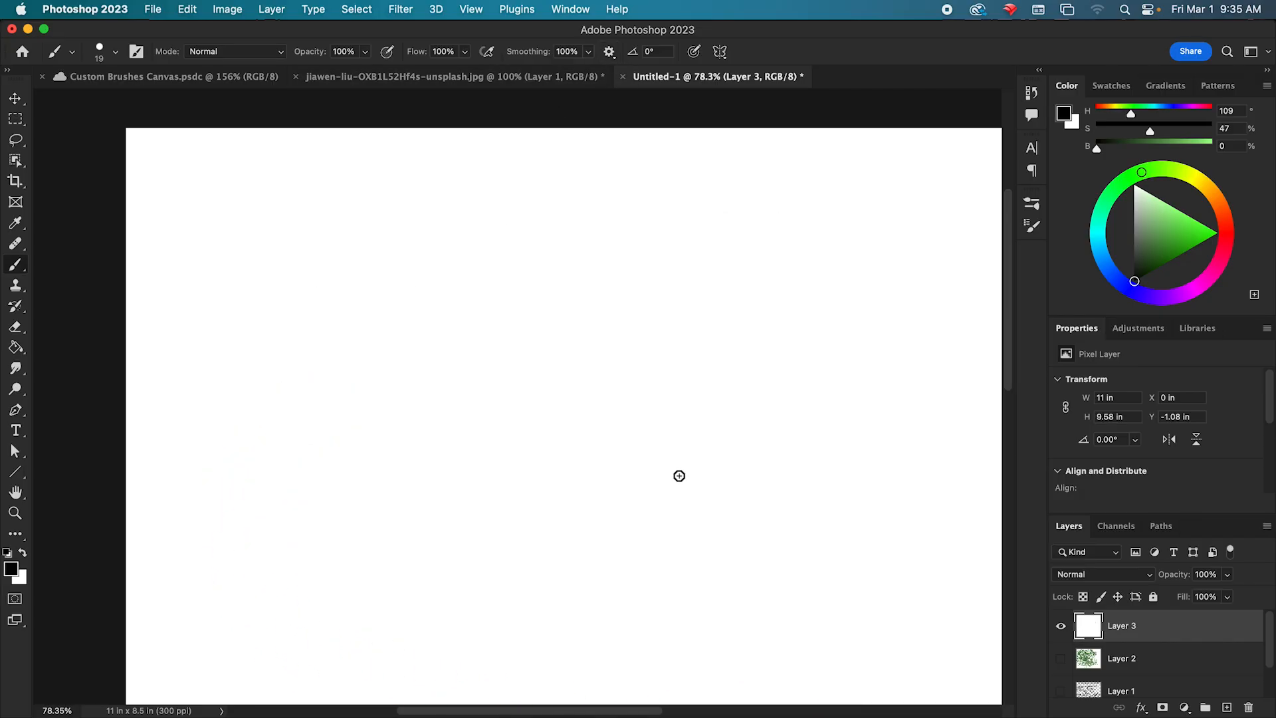
{"action": "left_click", "coordinate": [609, 52]}
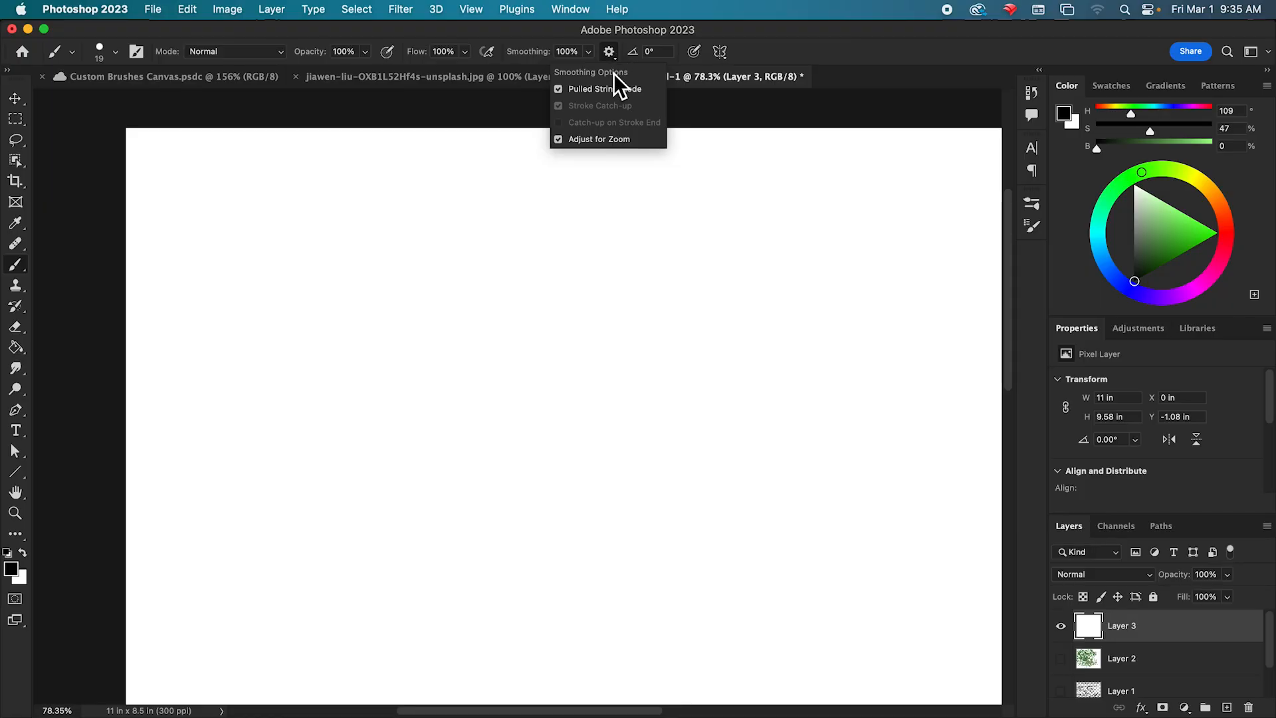
{"action": "left_click", "coordinate": [562, 93]}
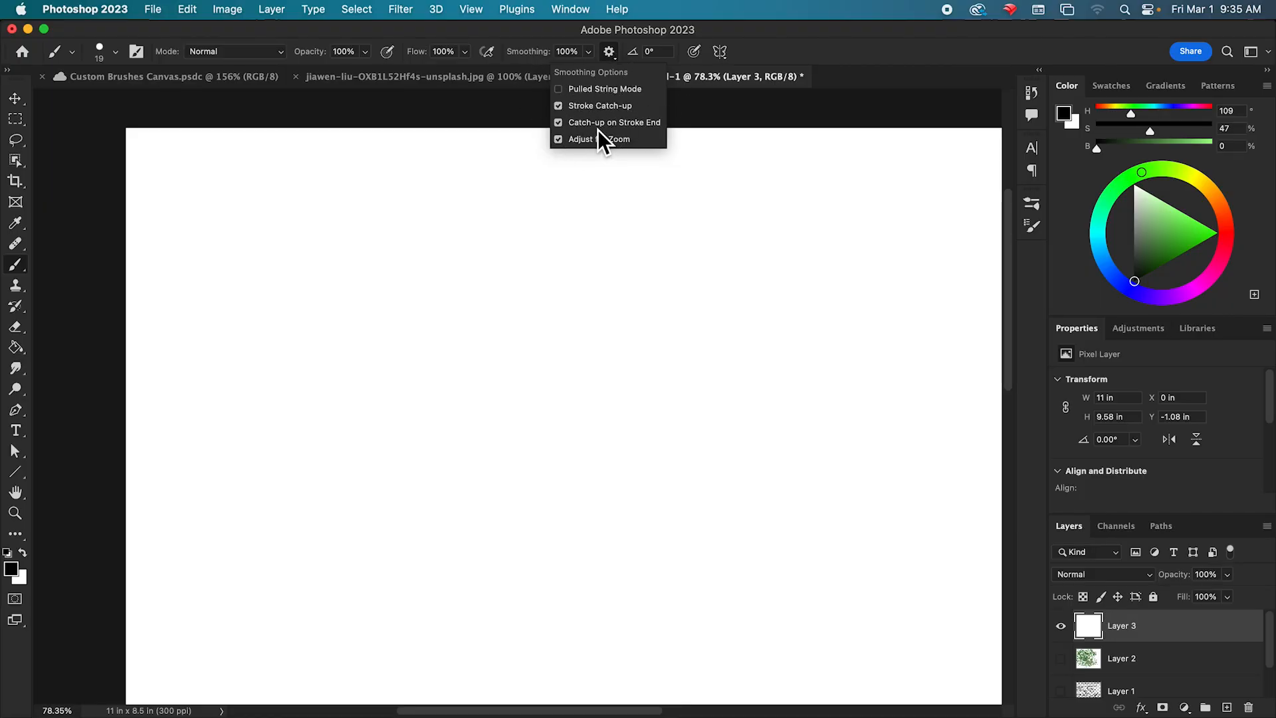
Try long back-and-forth strokes, undo them and draw two upward-curving lines, one above the other, across the canvas.
{"action": "mouse_move", "coordinate": [250, 238]}
{"action": "left_mouse_down"}
{"action": "mouse_move", "coordinate": [414, 290]}
{"action": "mouse_move", "coordinate": [713, 285]}
{"action": "mouse_move", "coordinate": [806, 263]}
{"action": "mouse_move", "coordinate": [534, 250]}
{"action": "mouse_move", "coordinate": [325, 202]}
{"action": "mouse_move", "coordinate": [526, 216]}
{"action": "mouse_move", "coordinate": [860, 183]}
{"action": "mouse_move", "coordinate": [844, 237]}
{"action": "mouse_move", "coordinate": [788, 314]}
{"action": "mouse_move", "coordinate": [528, 368]}
{"action": "mouse_move", "coordinate": [217, 355]}
{"action": "mouse_move", "coordinate": [345, 392]}
{"action": "mouse_move", "coordinate": [789, 398]}
{"action": "mouse_move", "coordinate": [867, 368]}
{"action": "mouse_move", "coordinate": [462, 500]}
{"action": "mouse_move", "coordinate": [241, 482]}
{"action": "mouse_move", "coordinate": [578, 548]}
{"action": "mouse_move", "coordinate": [840, 471]}
{"action": "left_mouse_up"}
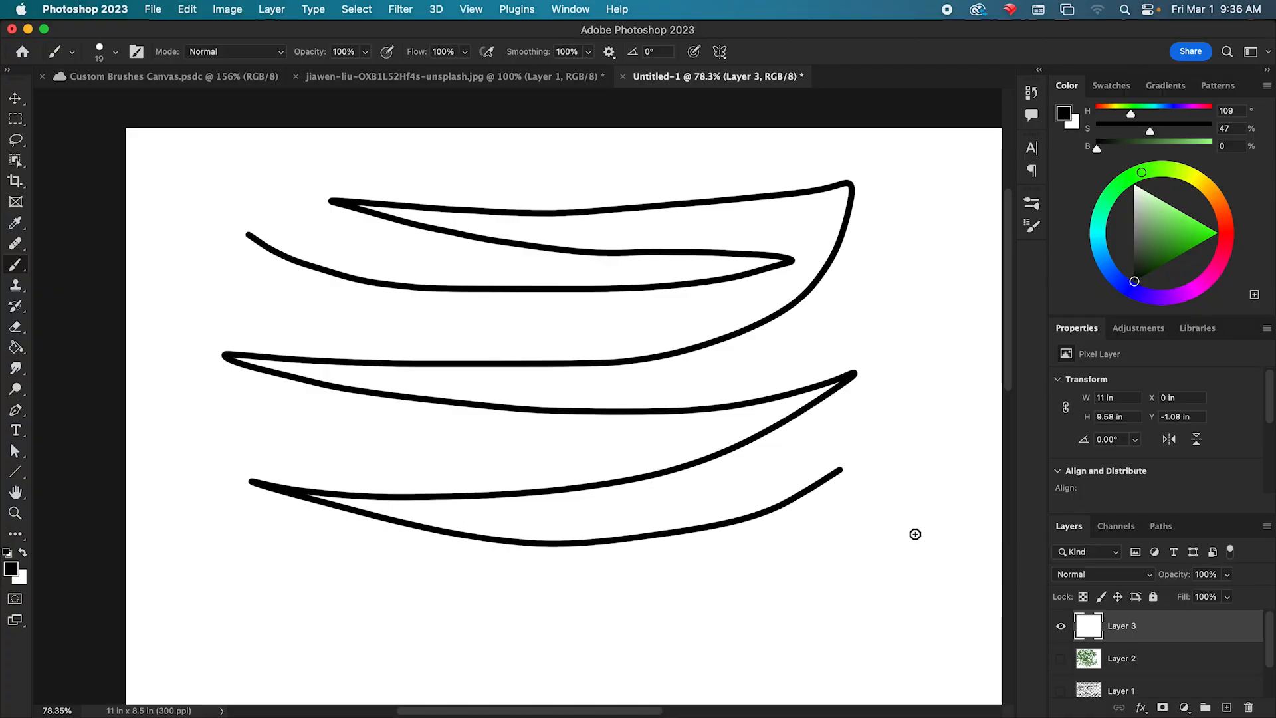
{"action": "left_click_drag", "start_coordinate": [914, 531], "coordinate": [203, 711]}
{"action": "key", "text": "super+z"}
{"action": "key", "text": "super+z"}
{"action": "left_click_drag", "start_coordinate": [184, 453], "coordinate": [861, 352]}
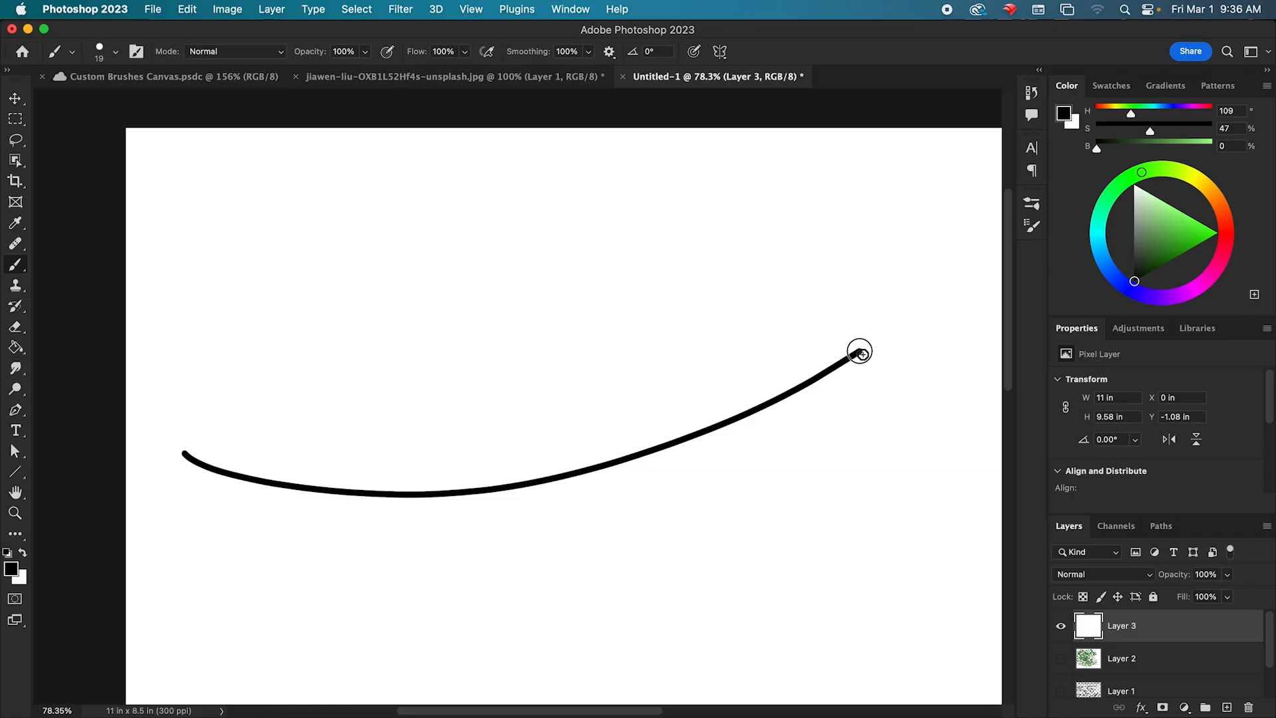
{"action": "mouse_move", "coordinate": [194, 371]}
{"action": "left_mouse_down"}
{"action": "mouse_move", "coordinate": [516, 406]}
{"action": "mouse_move", "coordinate": [909, 264]}
{"action": "left_mouse_up"}
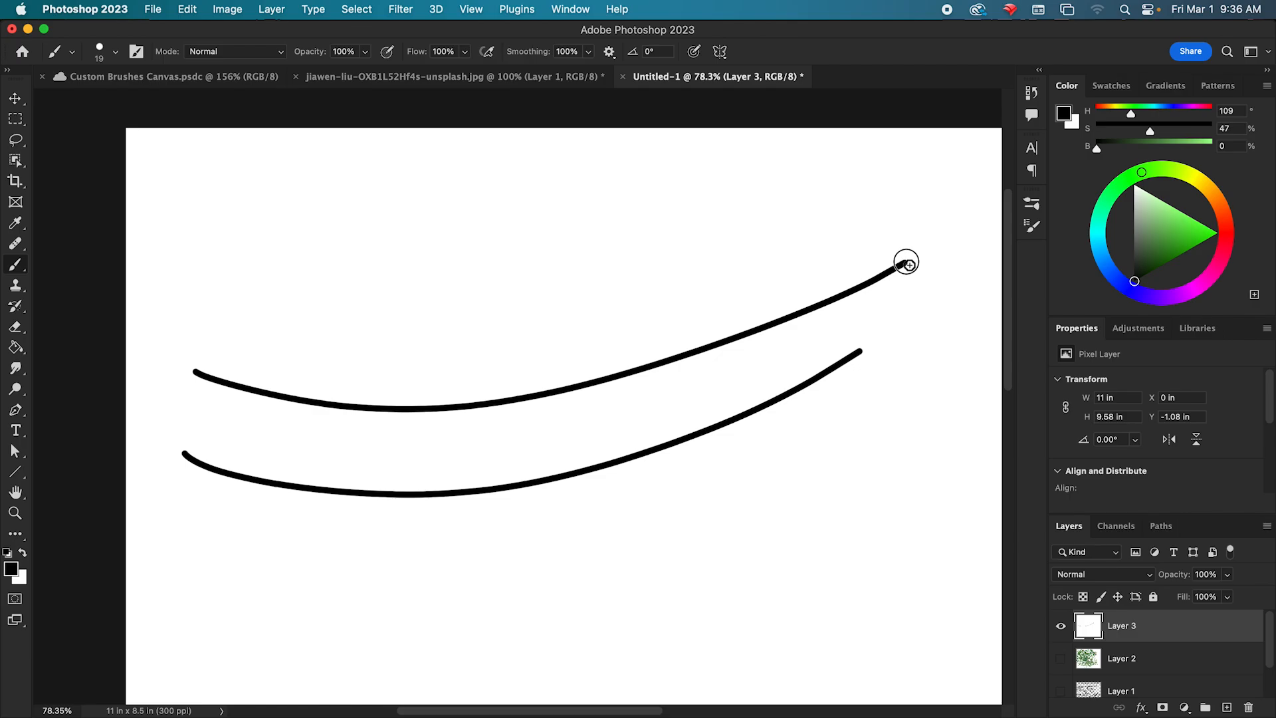
Turn off Catch-up on Stroke End and draw a third upward-curving line above the other two, undoing earlier attempts.
{"action": "left_click", "coordinate": [609, 52]}
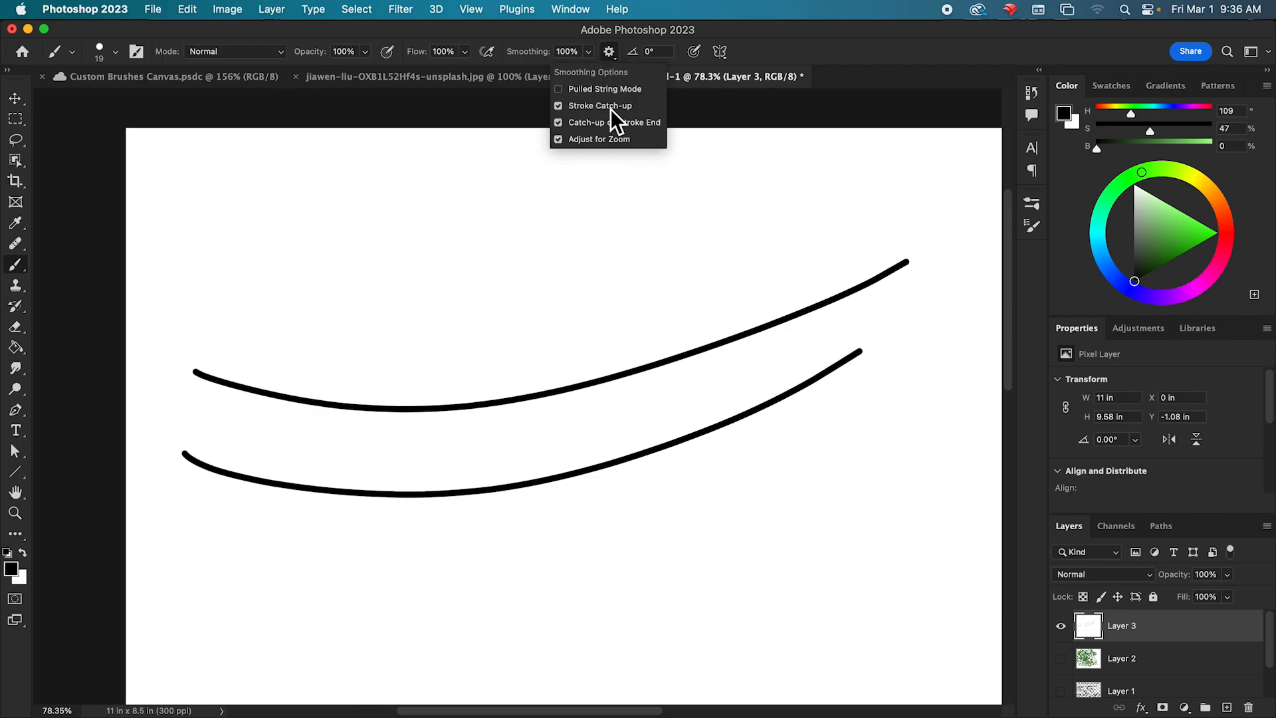
{"action": "left_click", "coordinate": [609, 123]}
{"action": "left_click_drag", "start_coordinate": [202, 287], "coordinate": [920, 197]}
{"action": "key", "text": "ctrl+z"}
{"action": "mouse_move", "coordinate": [190, 256]}
{"action": "left_mouse_down"}
{"action": "mouse_move", "coordinate": [259, 290]}
{"action": "mouse_move", "coordinate": [949, 199]}
{"action": "left_mouse_up"}
{"action": "key", "text": "ctrl+z"}
{"action": "mouse_move", "coordinate": [177, 249]}
{"action": "left_mouse_down"}
{"action": "mouse_move", "coordinate": [621, 276]}
{"action": "mouse_move", "coordinate": [877, 197]}
{"action": "left_mouse_up"}
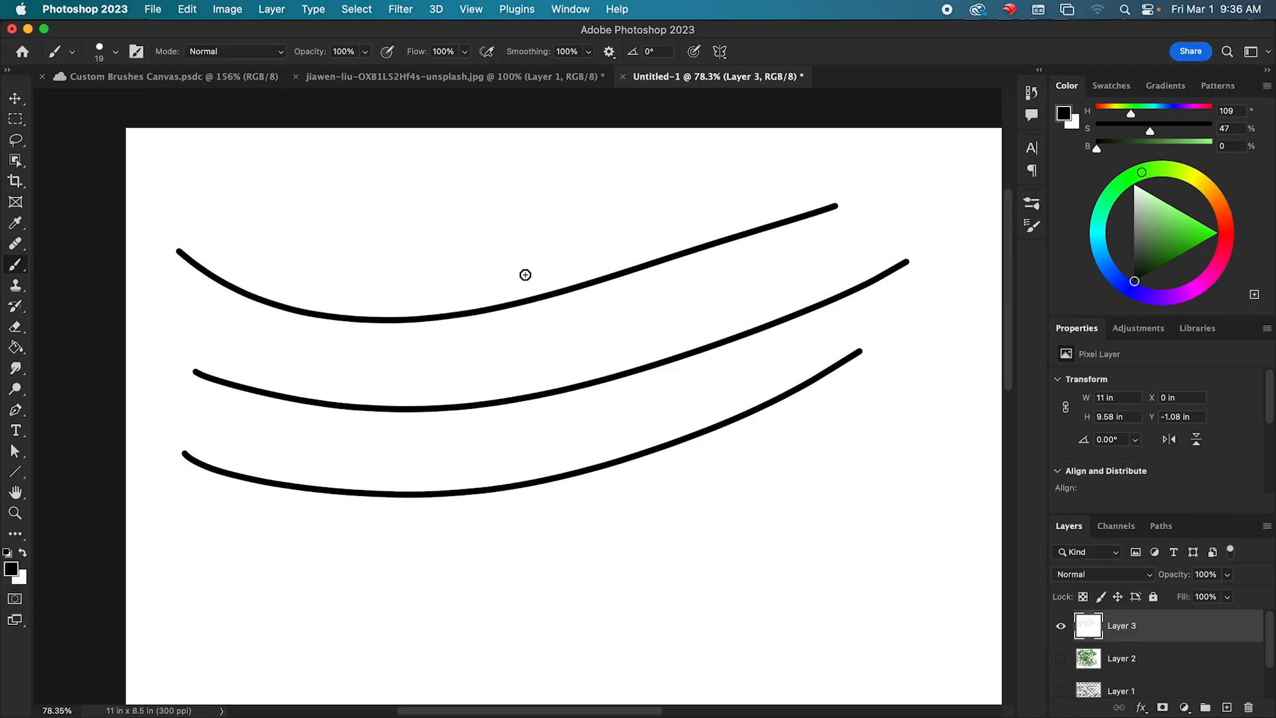
Review the smoothing options and undo the three curved lines to clear Layer 3.
{"action": "left_click", "coordinate": [590, 54]}
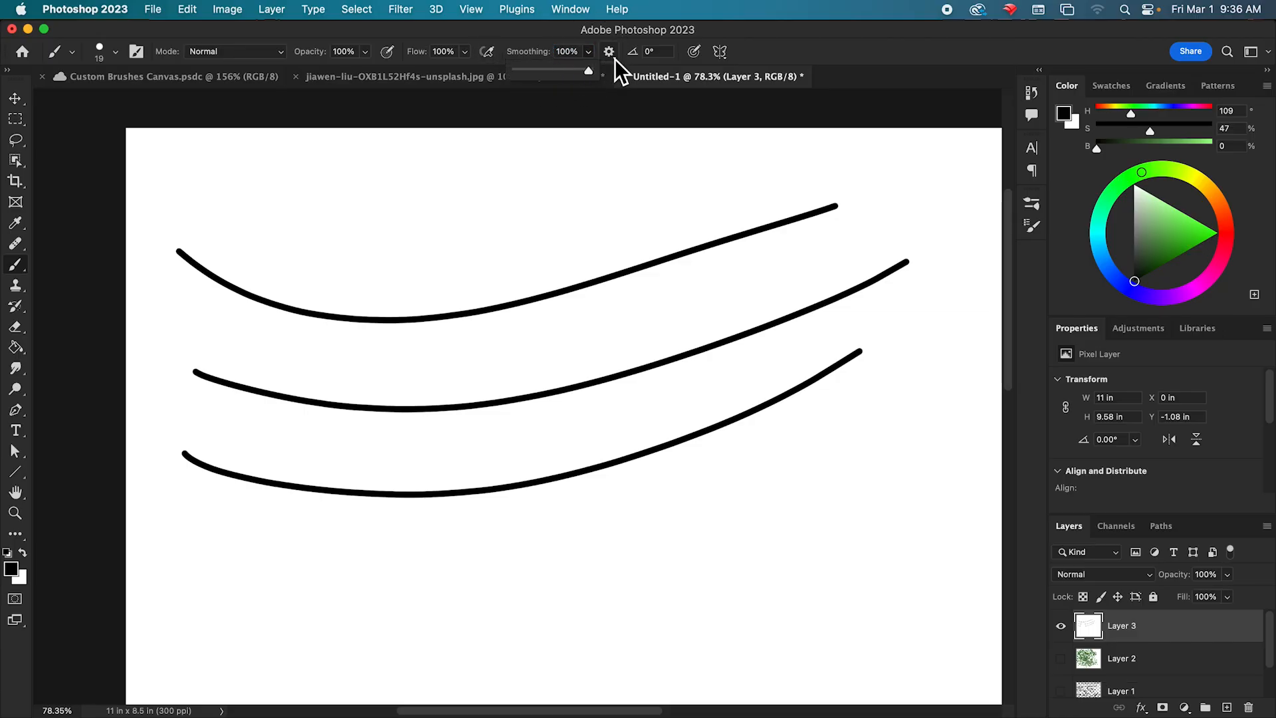
{"action": "left_click", "coordinate": [612, 57]}
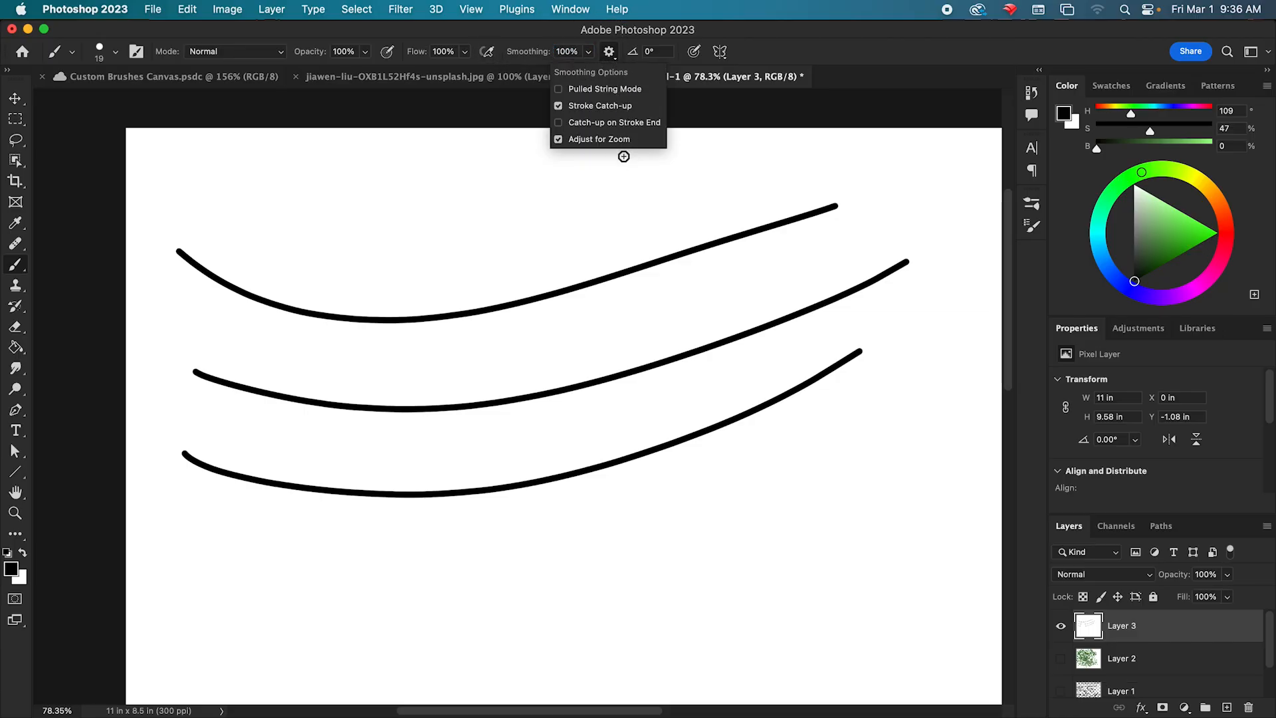
{"action": "left_click", "coordinate": [894, 118]}
{"action": "key", "text": "super+z"}
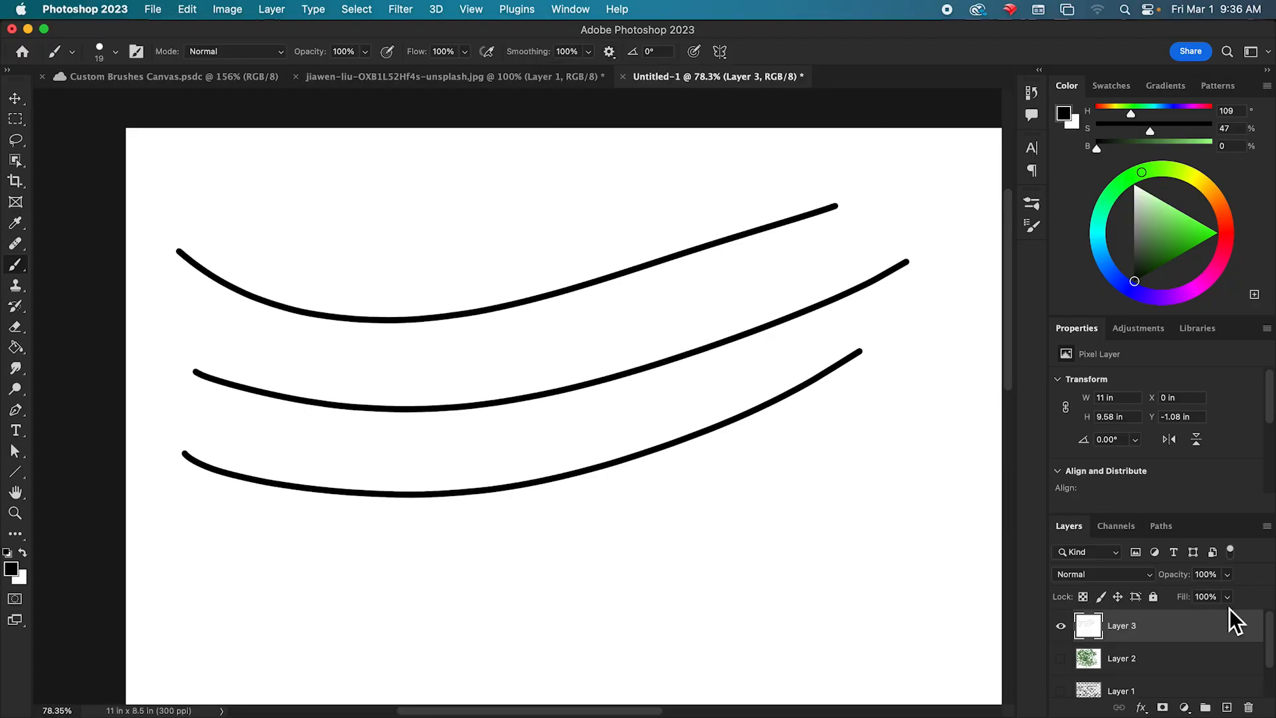
{"action": "key", "text": "super+z"}
{"action": "key", "text": "super+z"}
{"action": "key", "text": "super+z"}
Try loops and wavy freehand test strokes with the smoothed brush on Layer 3, undoing each one.
{"action": "mouse_move", "coordinate": [553, 269]}
{"action": "left_mouse_down"}
{"action": "mouse_move", "coordinate": [538, 232]}
{"action": "mouse_move", "coordinate": [432, 194]}
{"action": "mouse_move", "coordinate": [379, 286]}
{"action": "mouse_move", "coordinate": [435, 381]}
{"action": "mouse_move", "coordinate": [539, 452]}
{"action": "left_mouse_up"}
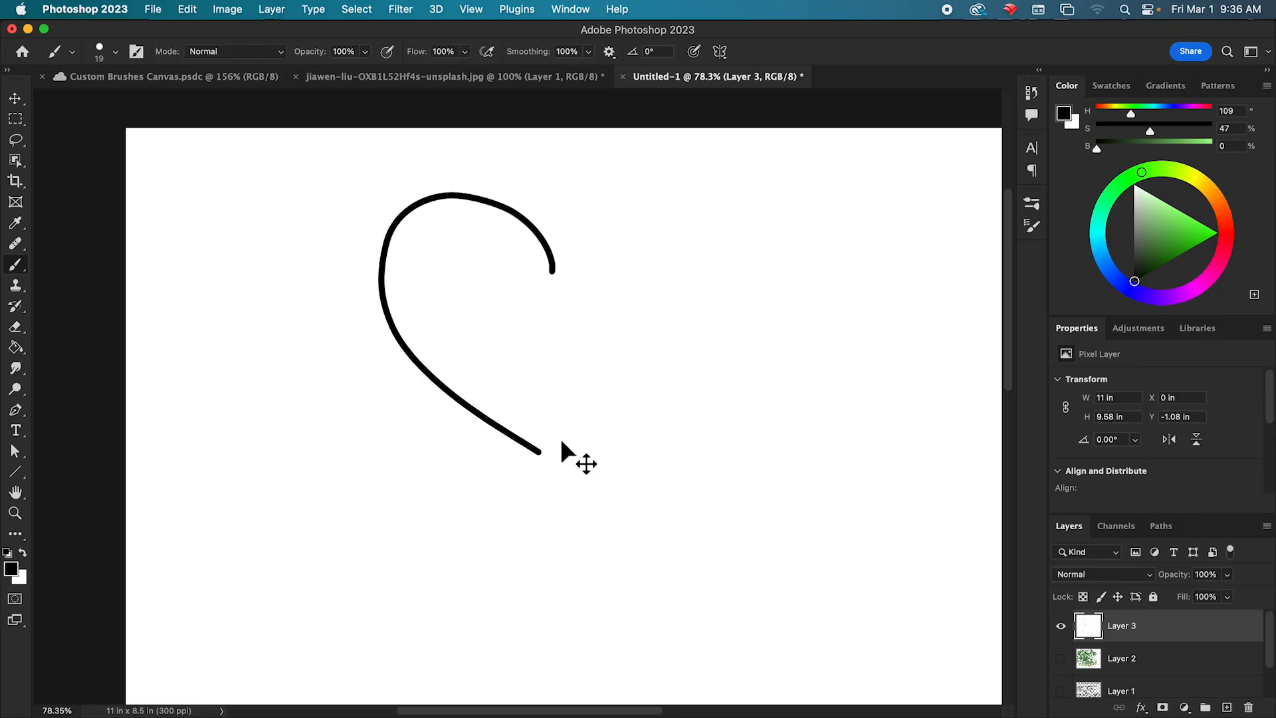
{"action": "key", "text": "super+z"}
{"action": "mouse_move", "coordinate": [543, 240]}
{"action": "left_mouse_down"}
{"action": "mouse_move", "coordinate": [492, 199]}
{"action": "mouse_move", "coordinate": [399, 228]}
{"action": "mouse_move", "coordinate": [442, 343]}
{"action": "mouse_move", "coordinate": [556, 385]}
{"action": "mouse_move", "coordinate": [581, 336]}
{"action": "mouse_move", "coordinate": [558, 236]}
{"action": "mouse_move", "coordinate": [538, 214]}
{"action": "left_mouse_up"}
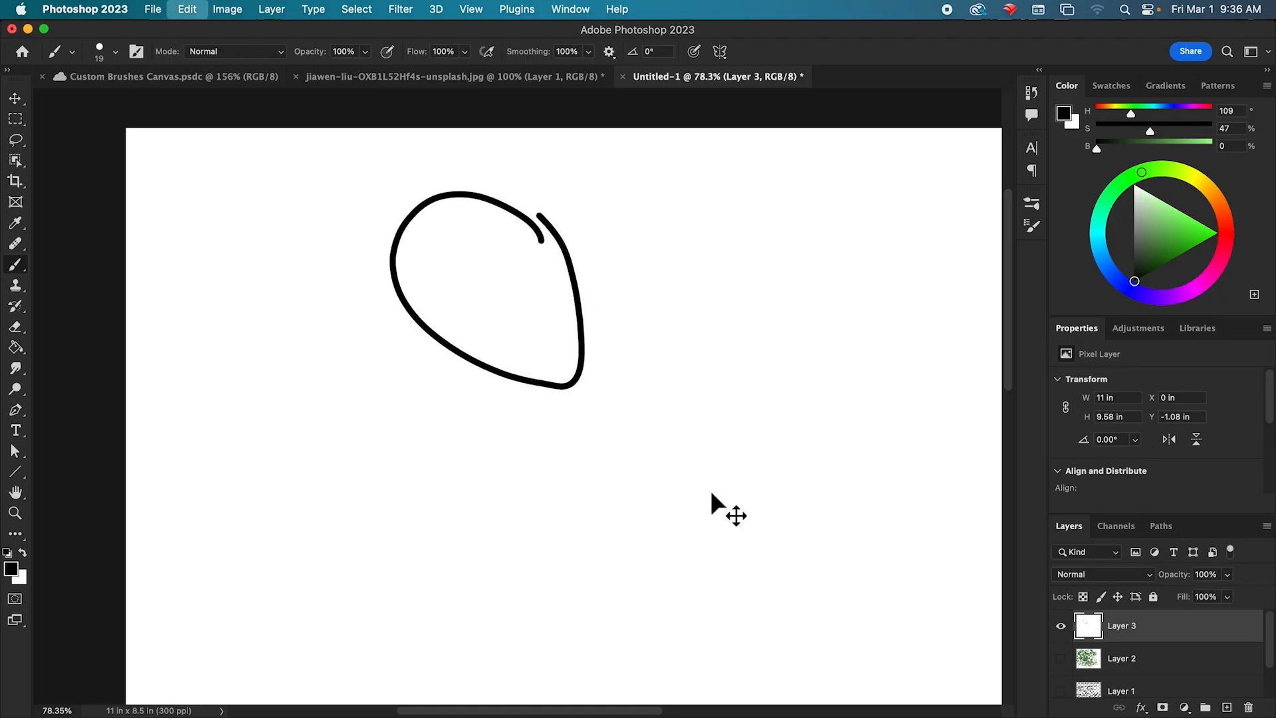
{"action": "key", "text": "super+z"}
{"action": "mouse_move", "coordinate": [667, 231]}
{"action": "left_mouse_down"}
{"action": "mouse_move", "coordinate": [537, 303]}
{"action": "mouse_move", "coordinate": [399, 309]}
{"action": "mouse_move", "coordinate": [304, 391]}
{"action": "left_mouse_up"}
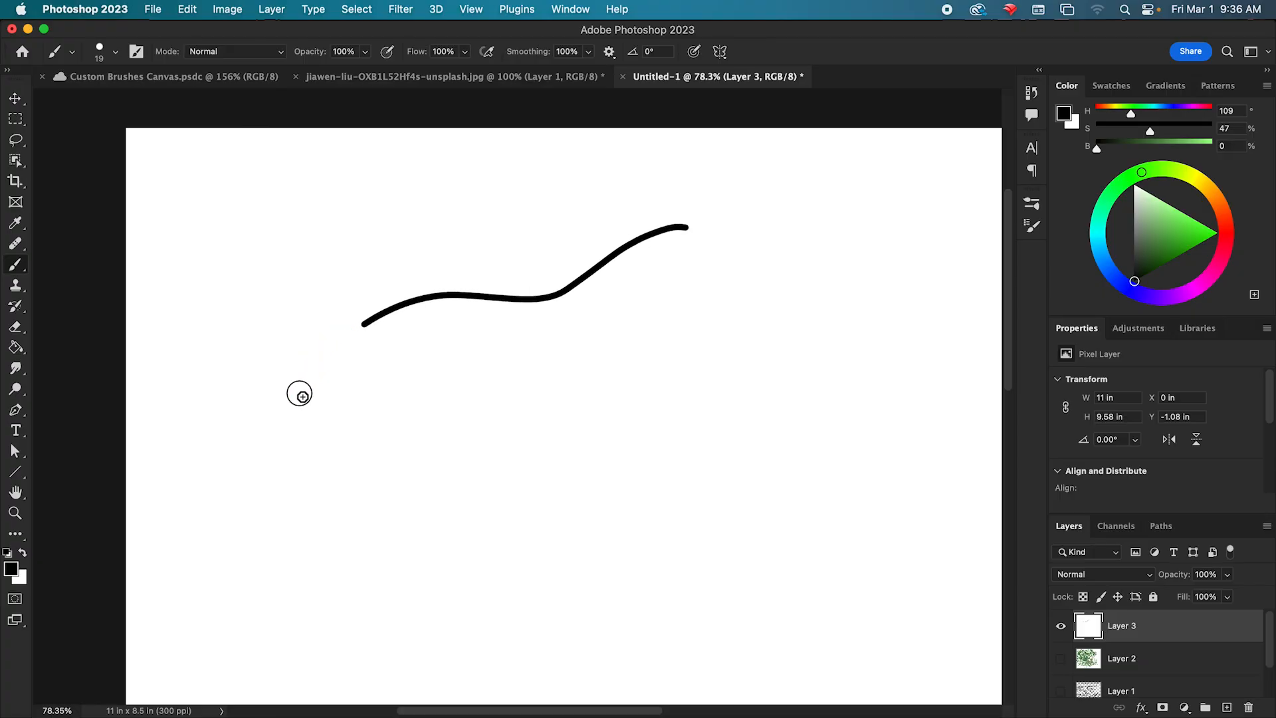
{"action": "key", "text": "super+z"}
{"action": "mouse_move", "coordinate": [761, 209]}
{"action": "left_mouse_down"}
{"action": "mouse_move", "coordinate": [706, 233]}
{"action": "mouse_move", "coordinate": [662, 289]}
{"action": "mouse_move", "coordinate": [584, 331]}
{"action": "left_mouse_up"}
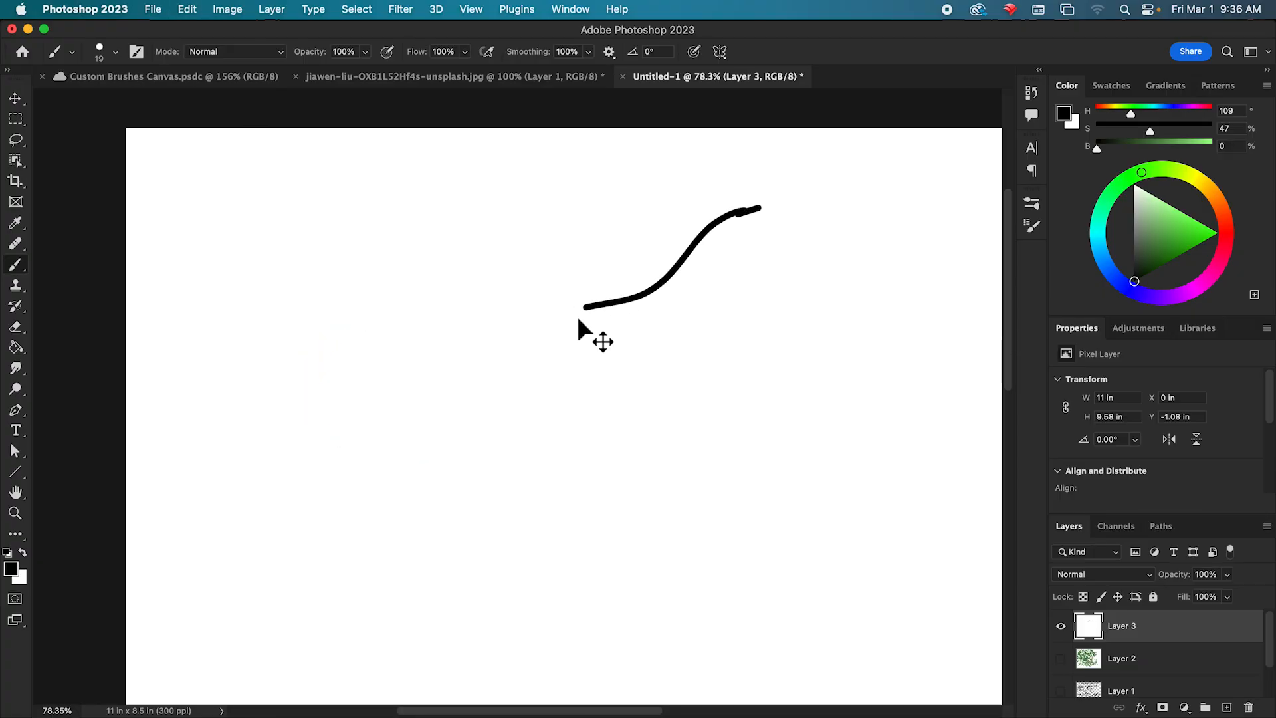
{"action": "key", "text": "super+z"}
{"action": "mouse_move", "coordinate": [754, 195]}
{"action": "left_mouse_down"}
{"action": "mouse_move", "coordinate": [620, 264]}
{"action": "mouse_move", "coordinate": [405, 328]}
{"action": "mouse_move", "coordinate": [235, 420]}
{"action": "mouse_move", "coordinate": [310, 519]}
{"action": "mouse_move", "coordinate": [569, 484]}
{"action": "mouse_move", "coordinate": [643, 411]}
{"action": "mouse_move", "coordinate": [676, 331]}
{"action": "mouse_move", "coordinate": [824, 308]}
{"action": "mouse_move", "coordinate": [822, 454]}
{"action": "mouse_move", "coordinate": [589, 539]}
{"action": "mouse_move", "coordinate": [653, 604]}
{"action": "mouse_move", "coordinate": [820, 558]}
{"action": "mouse_move", "coordinate": [934, 483]}
{"action": "mouse_move", "coordinate": [917, 252]}
{"action": "mouse_move", "coordinate": [742, 160]}
{"action": "mouse_move", "coordinate": [394, 277]}
{"action": "mouse_move", "coordinate": [197, 604]}
{"action": "mouse_move", "coordinate": [467, 473]}
{"action": "mouse_move", "coordinate": [427, 221]}
{"action": "mouse_move", "coordinate": [471, 625]}
{"action": "mouse_move", "coordinate": [568, 312]}
{"action": "mouse_move", "coordinate": [651, 525]}
{"action": "mouse_move", "coordinate": [781, 362]}
{"action": "mouse_move", "coordinate": [877, 638]}
{"action": "left_mouse_up"}
{"action": "key", "text": "super+z"}
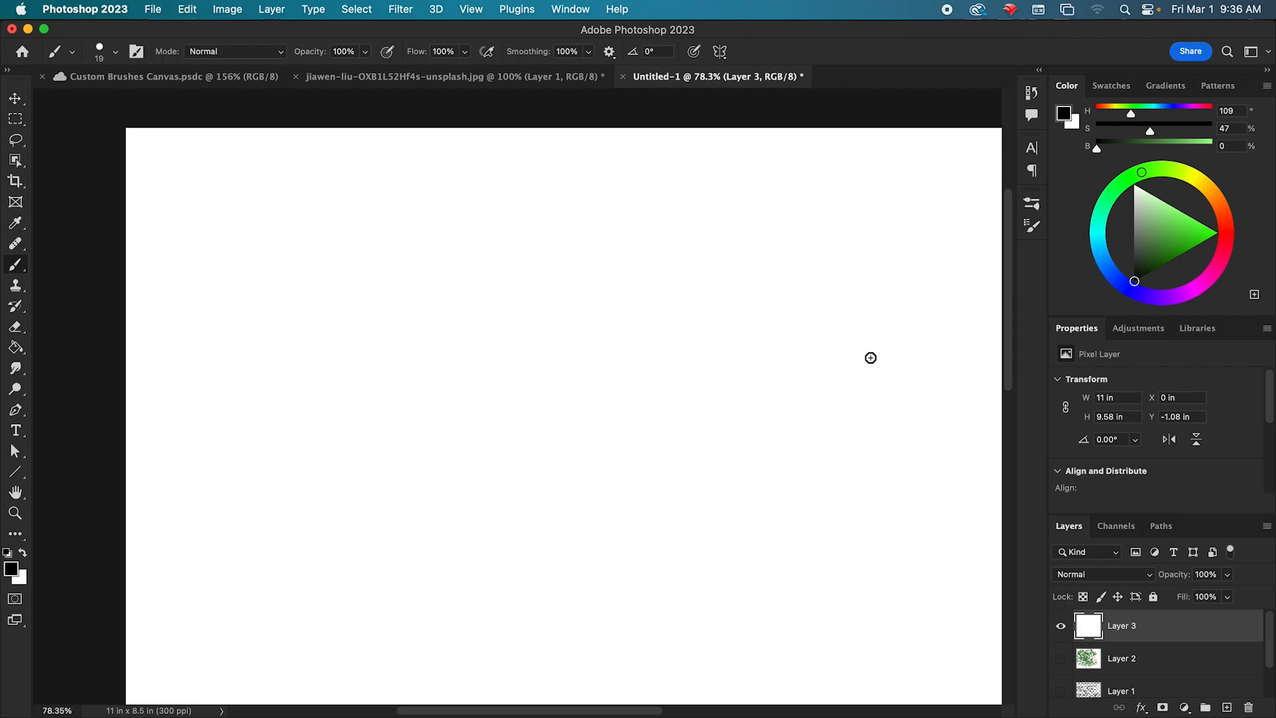
Enlarge the Hard Round brush tip to 148 px and enable Texture in its brush settings.
{"action": "left_click", "coordinate": [1031, 206]}
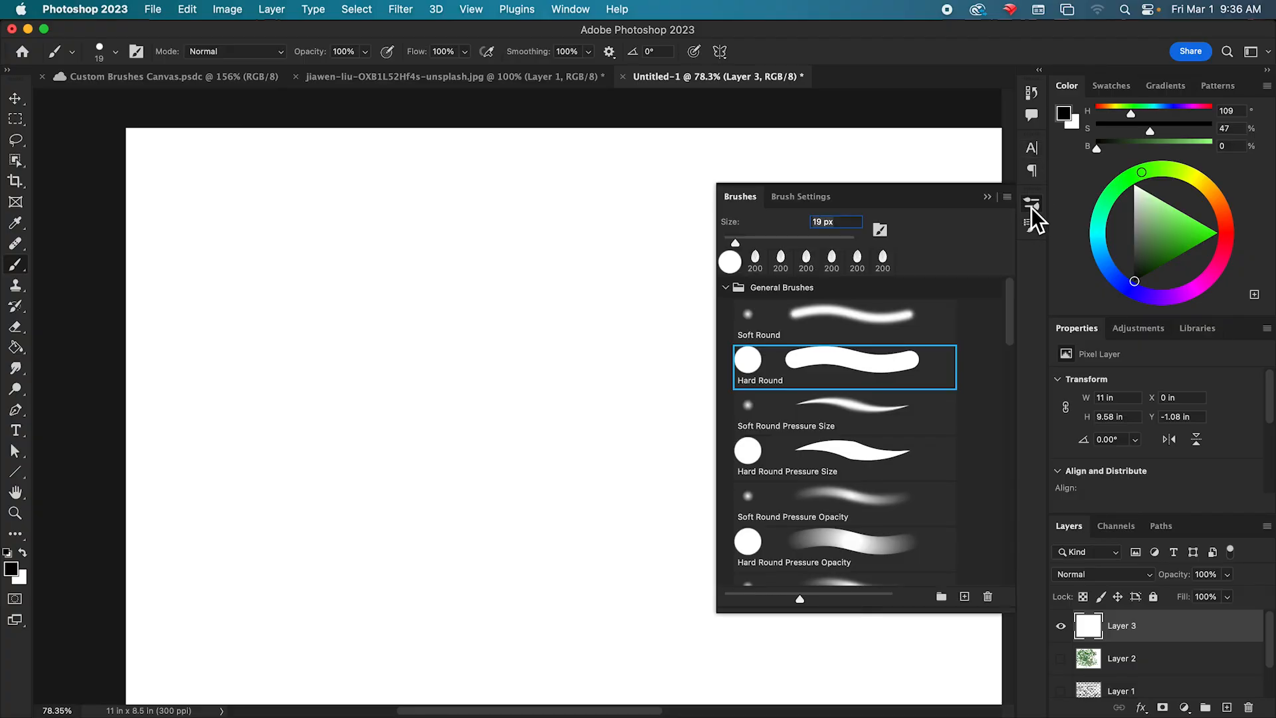
{"action": "left_click", "coordinate": [802, 197]}
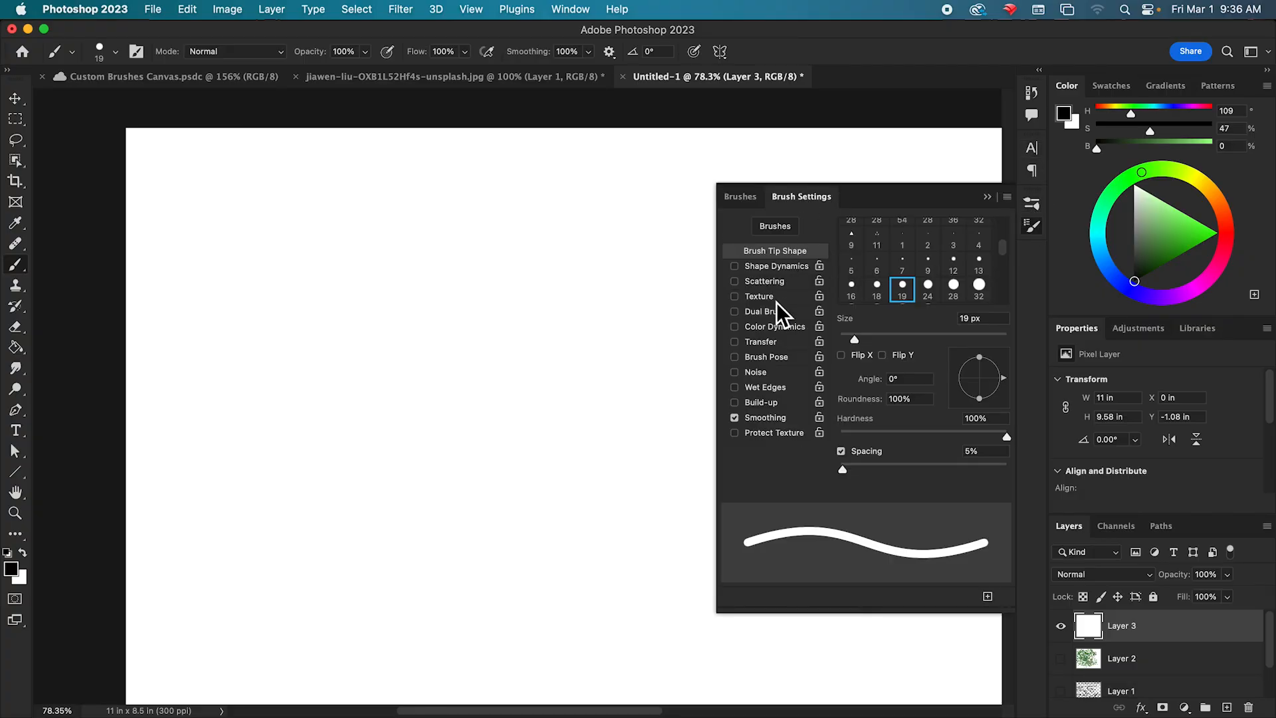
{"action": "left_click", "coordinate": [735, 295]}
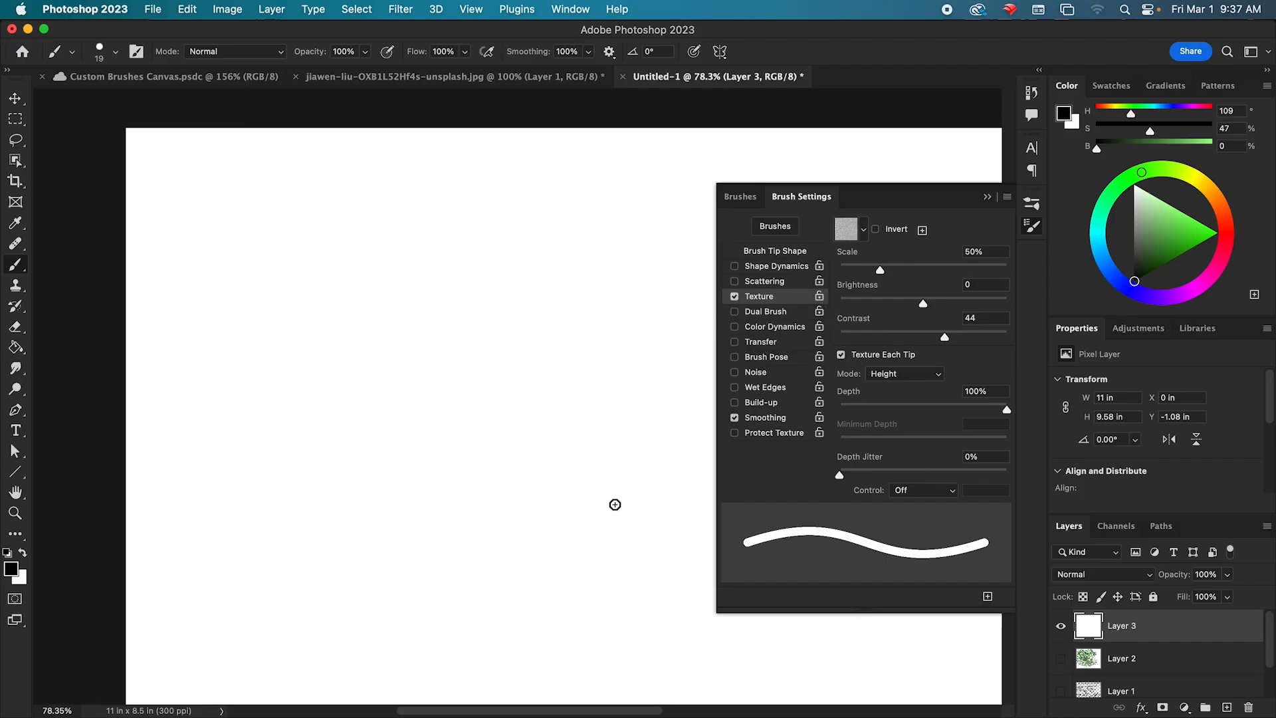
{"action": "left_click", "coordinate": [739, 197]}
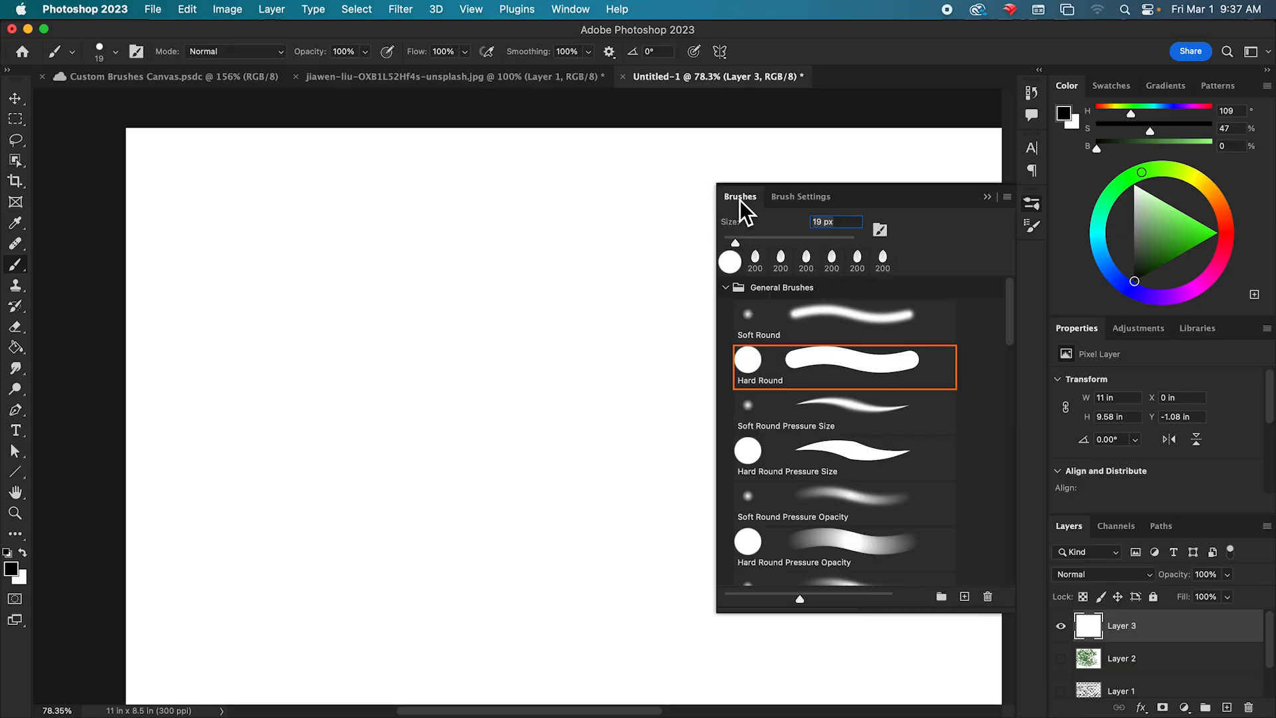
{"action": "left_click", "coordinate": [801, 198]}
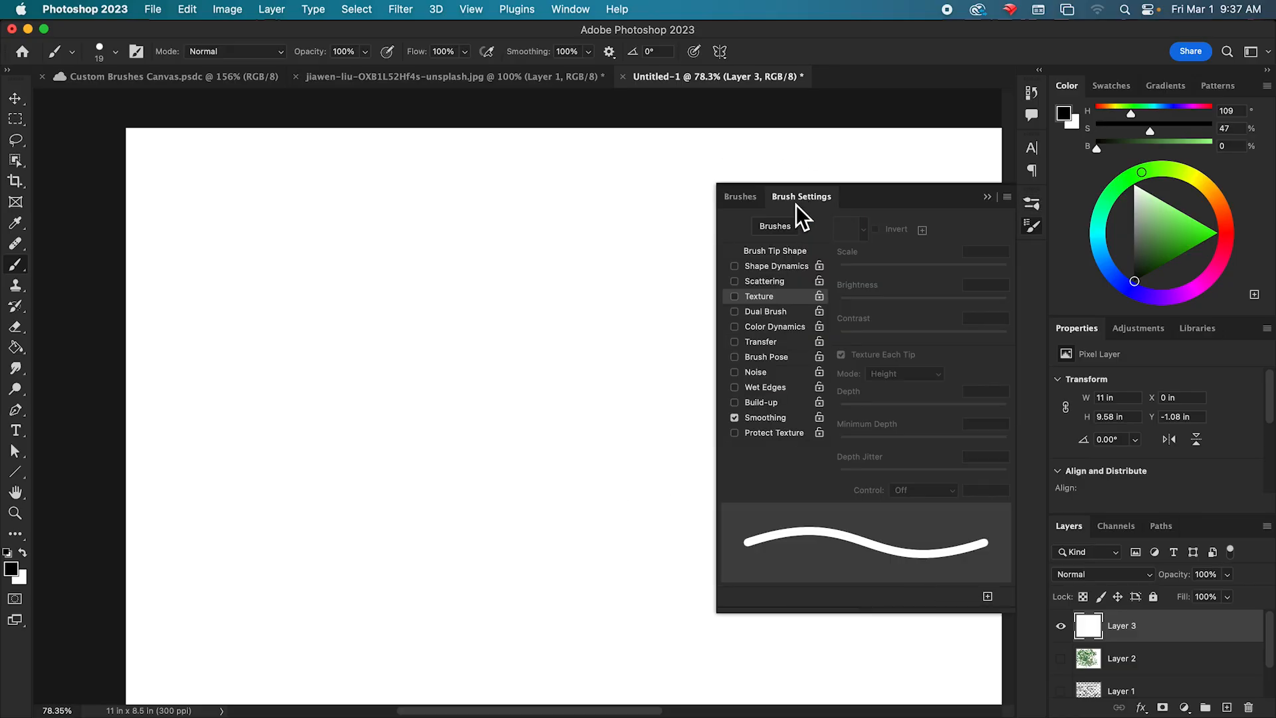
{"action": "left_click", "coordinate": [801, 253]}
{"action": "left_click_drag", "start_coordinate": [845, 333], "coordinate": [952, 358]}
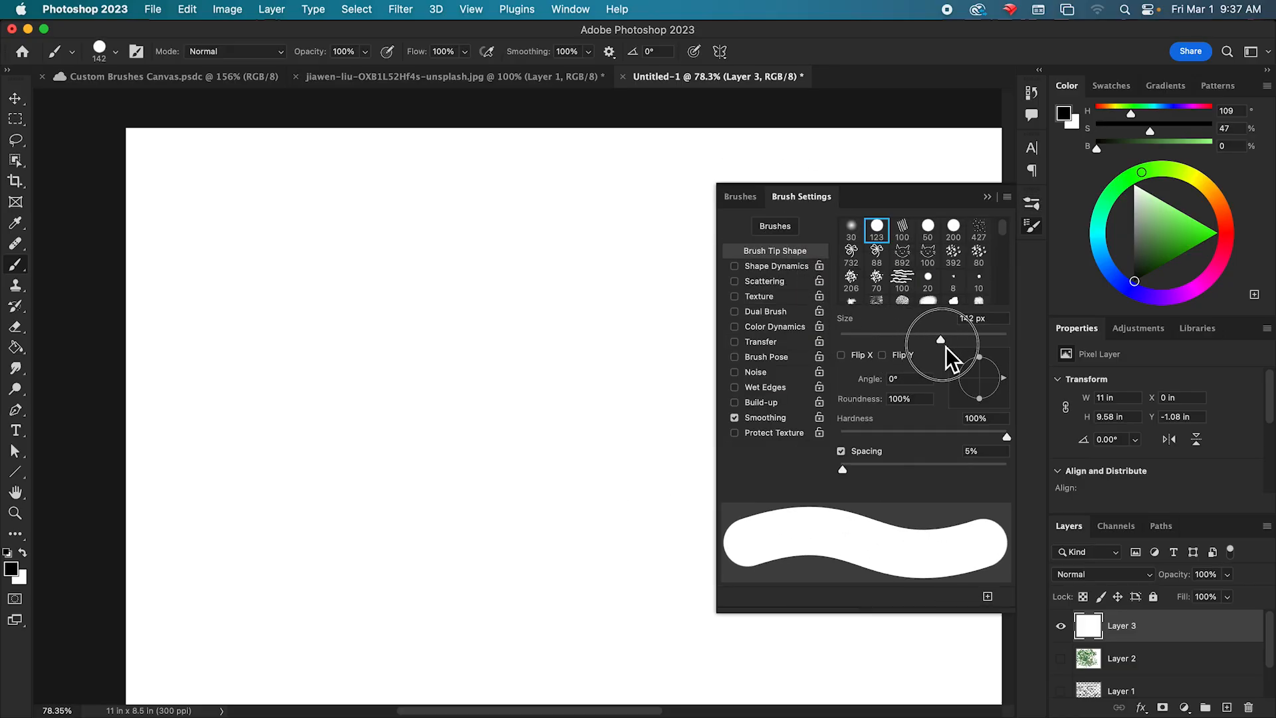
{"action": "left_click", "coordinate": [759, 296]}
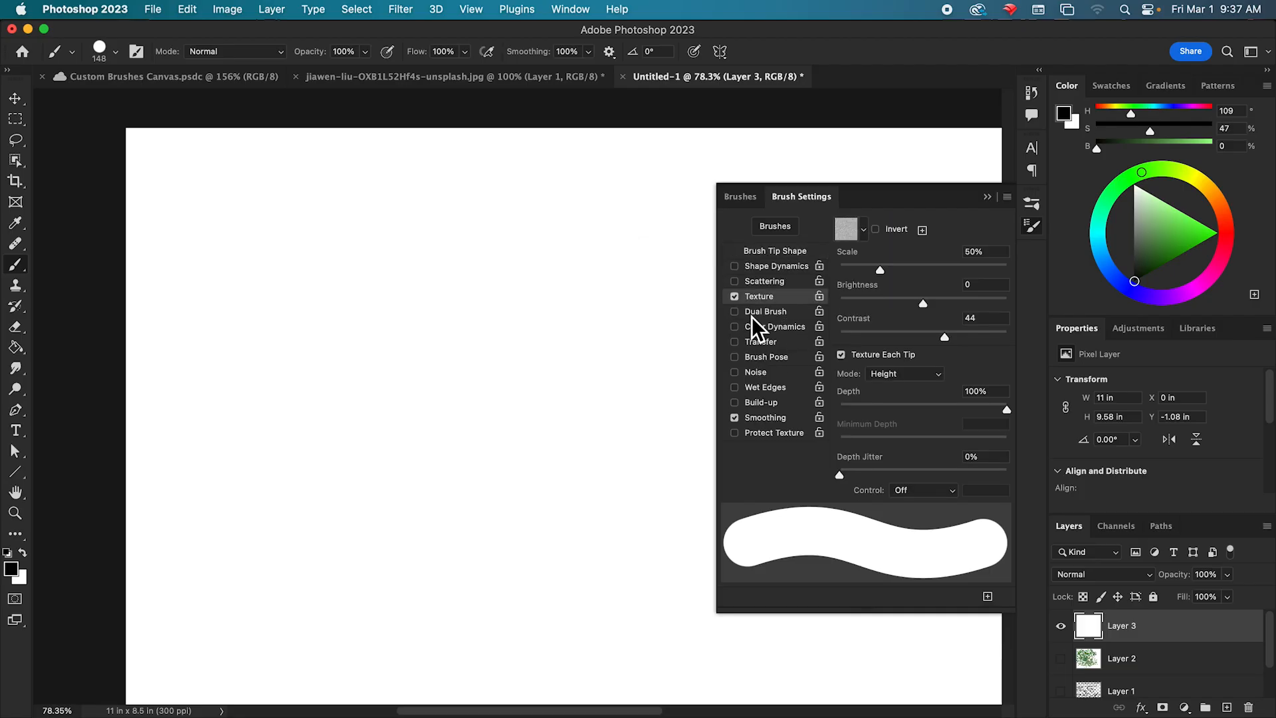
Paint a thick black zigzag stroke across the upper part of the canvas with the enlarged brush.
{"action": "left_click", "coordinate": [785, 224]}
{"action": "left_click", "coordinate": [800, 197]}
{"action": "left_click", "coordinate": [784, 253]}
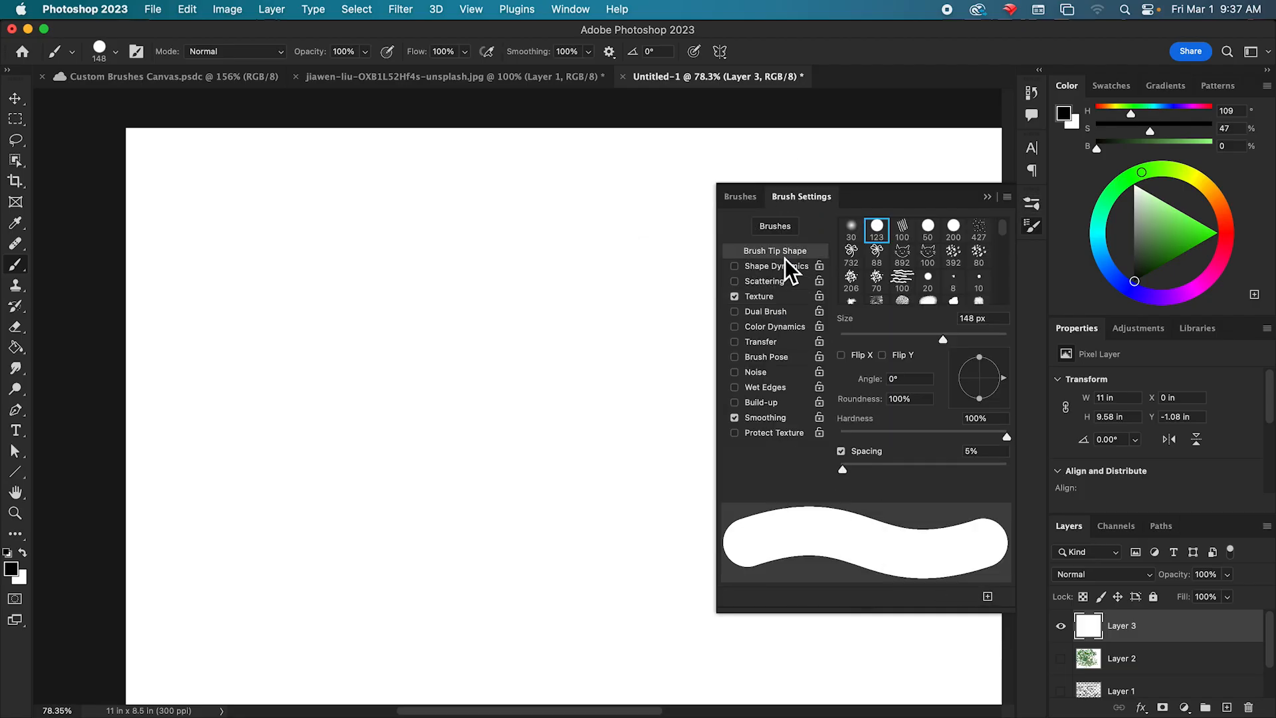
{"action": "left_click", "coordinate": [741, 197]}
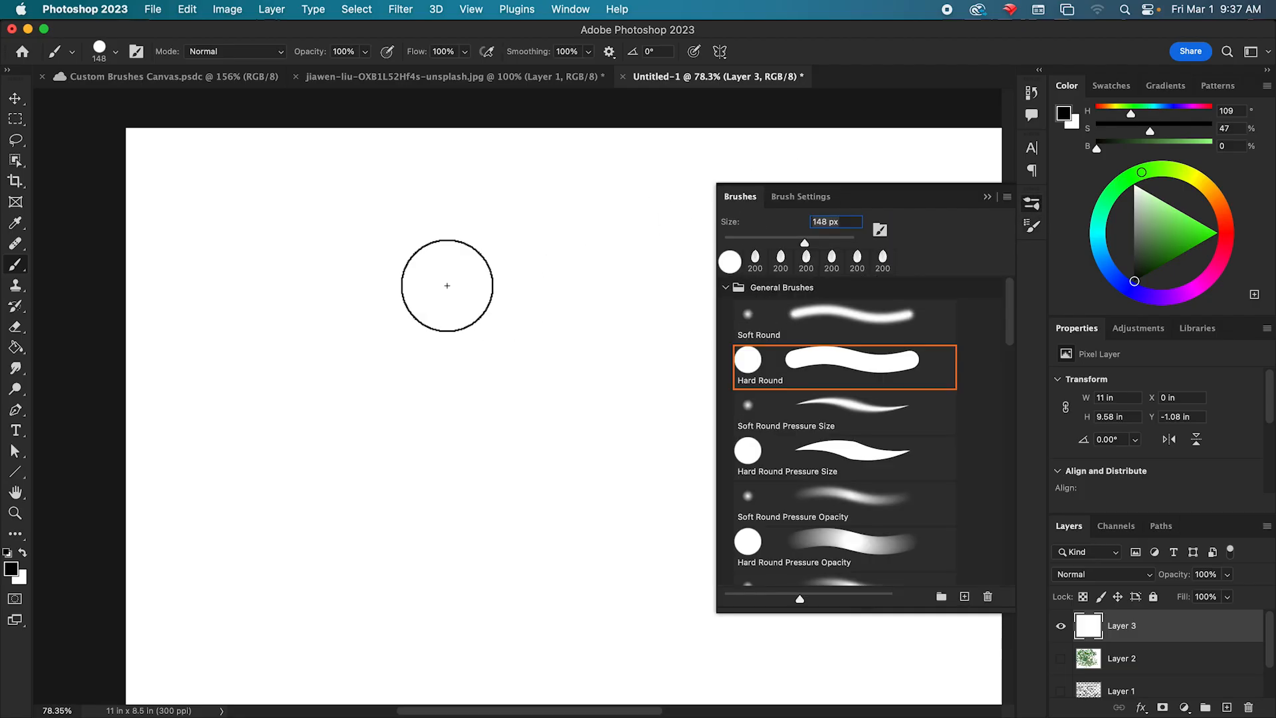
{"action": "mouse_move", "coordinate": [182, 245]}
{"action": "left_mouse_down"}
{"action": "mouse_move", "coordinate": [393, 180]}
{"action": "mouse_move", "coordinate": [258, 317]}
{"action": "mouse_move", "coordinate": [503, 246]}
{"action": "mouse_move", "coordinate": [645, 228]}
{"action": "mouse_move", "coordinate": [628, 274]}
{"action": "left_mouse_up"}
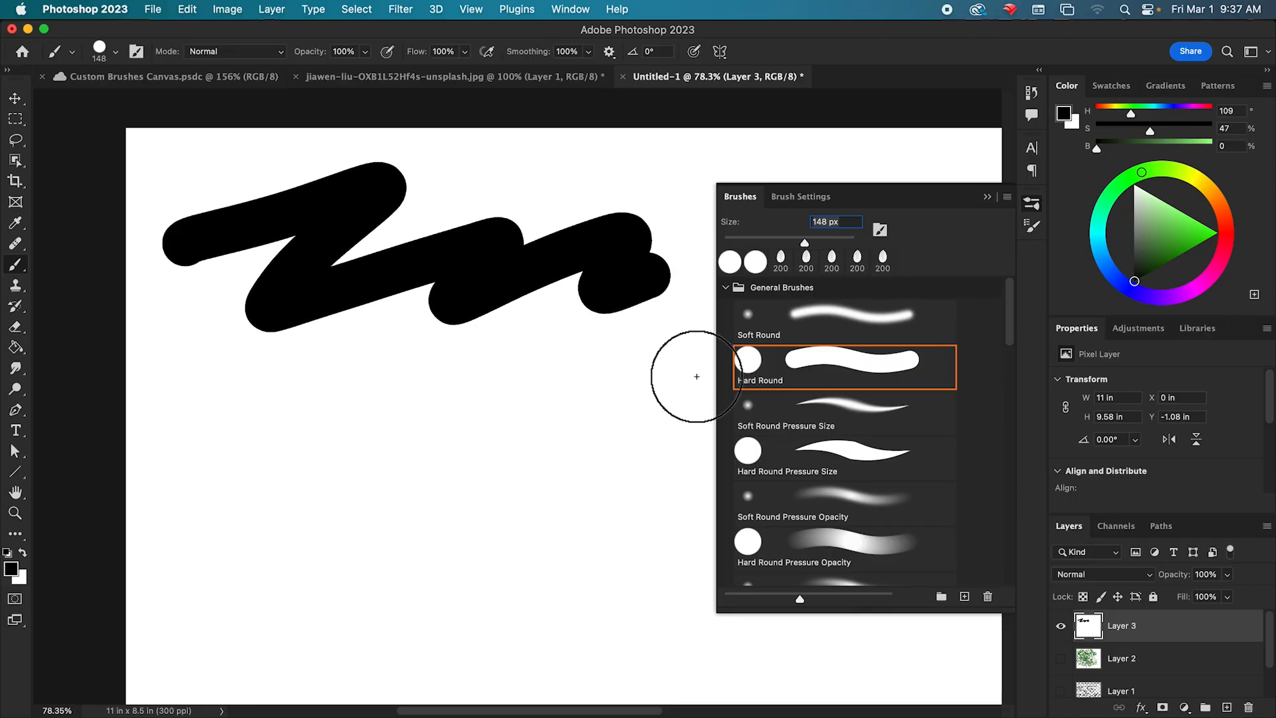
Change the brush texture to the first pattern in the Grass group.
{"action": "left_click", "coordinate": [800, 198]}
{"action": "left_click_drag", "start_coordinate": [796, 202], "coordinate": [744, 195]}
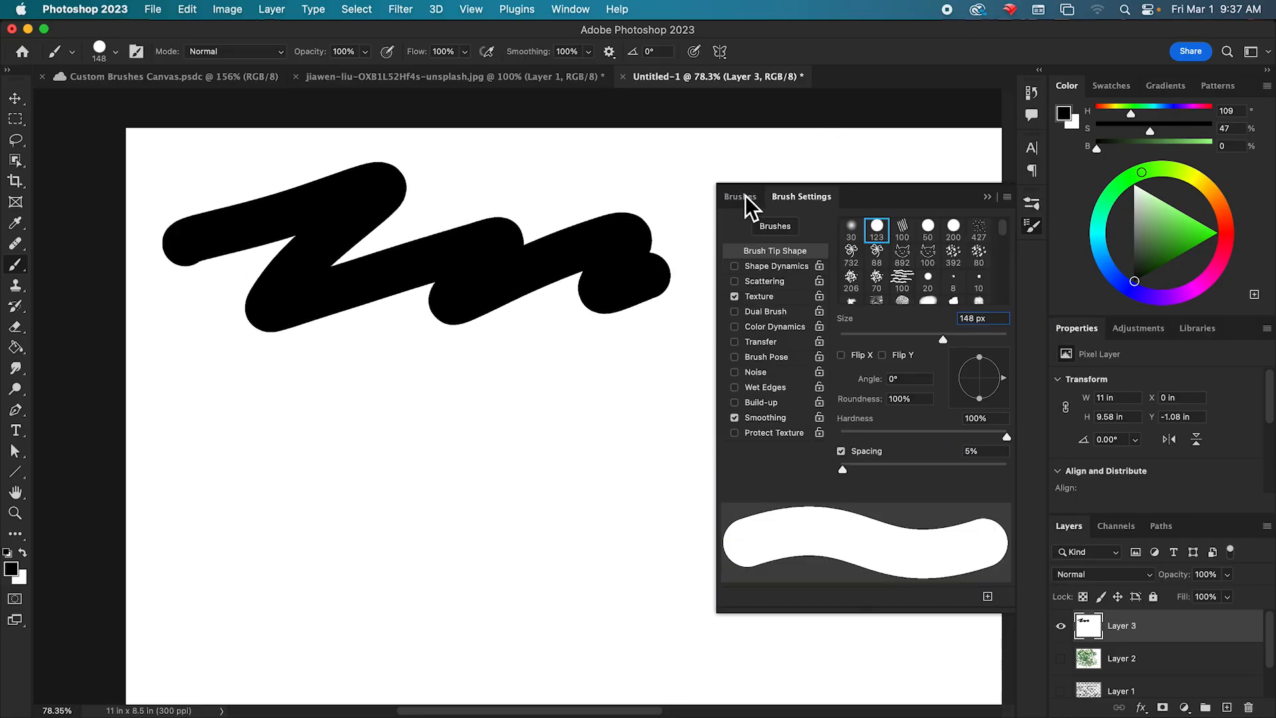
{"action": "left_click", "coordinate": [771, 297]}
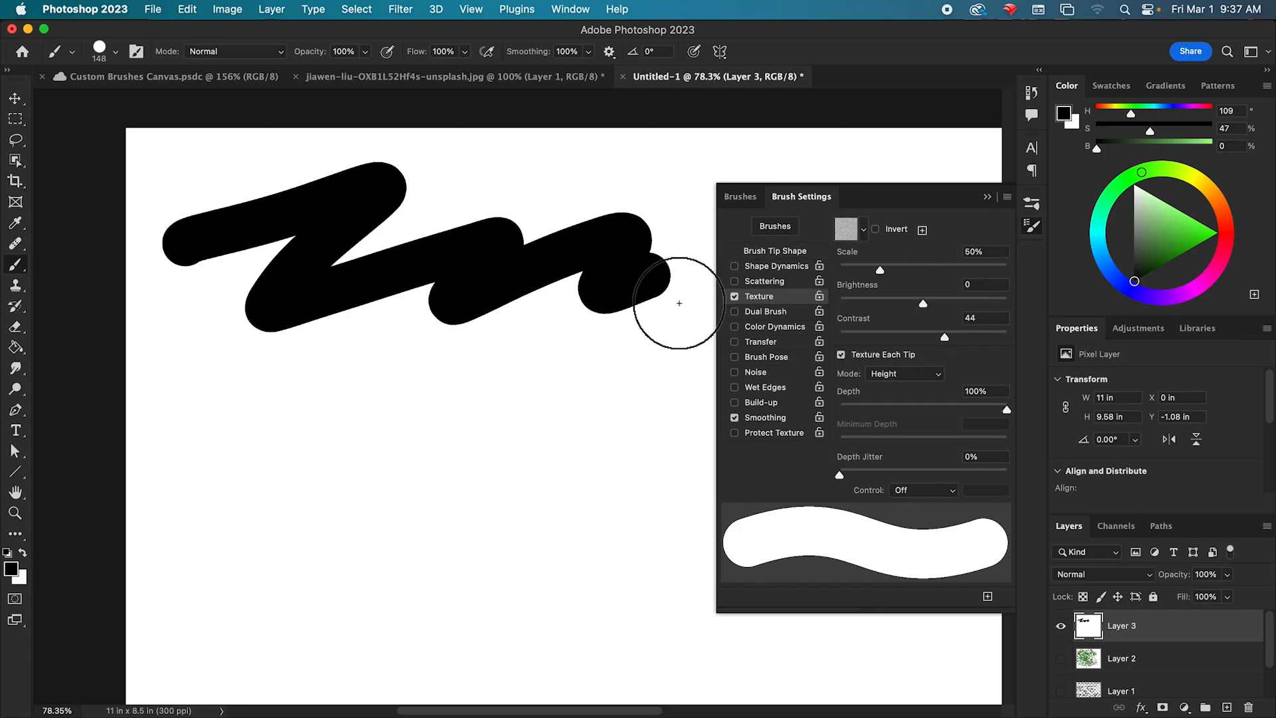
{"action": "left_click", "coordinate": [865, 230]}
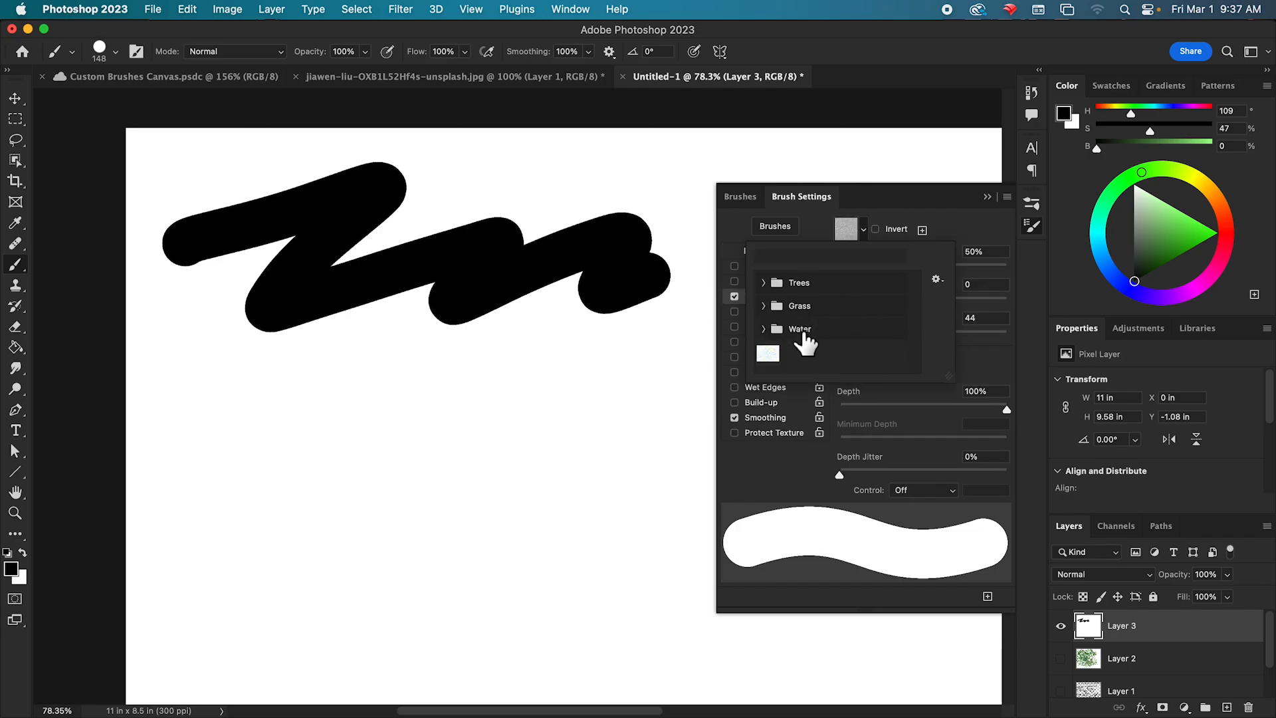
{"action": "left_click", "coordinate": [762, 283]}
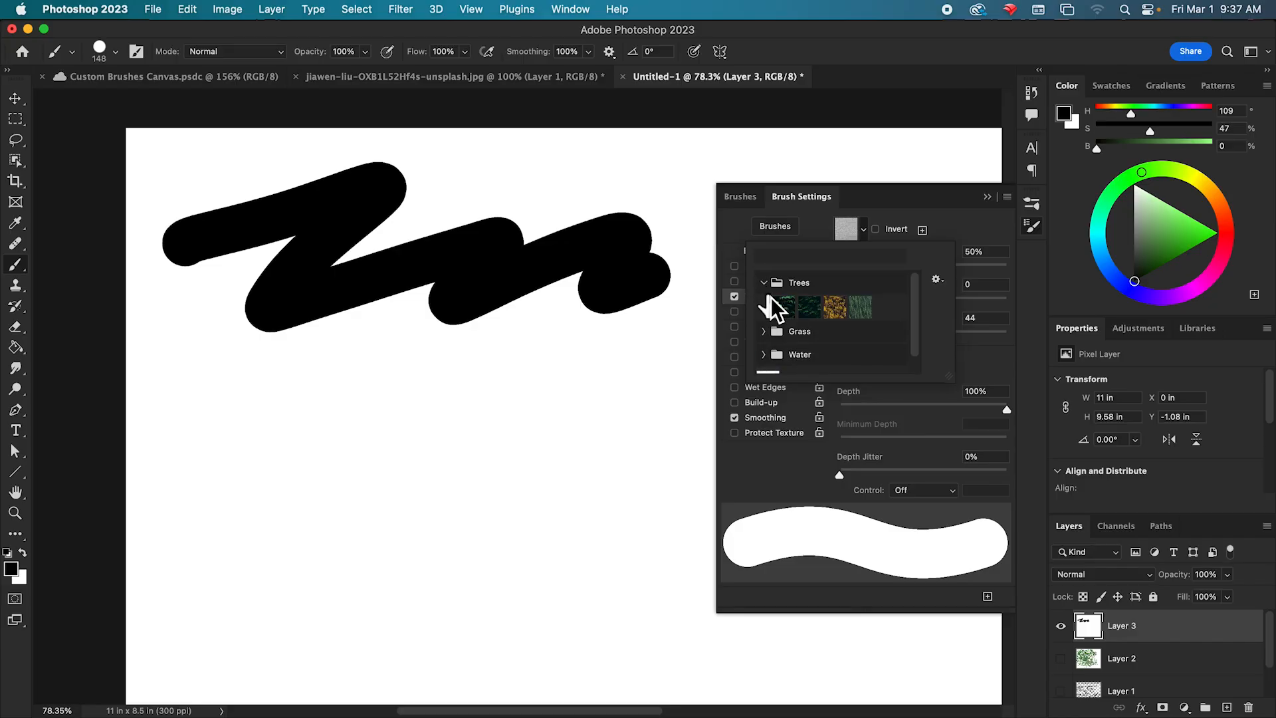
{"action": "left_click", "coordinate": [824, 330]}
{"action": "left_click", "coordinate": [764, 337]}
{"action": "scroll", "coordinate": [891, 336], "scroll_direction": "down", "scroll_amount": 1}
{"action": "left_click", "coordinate": [784, 302]}
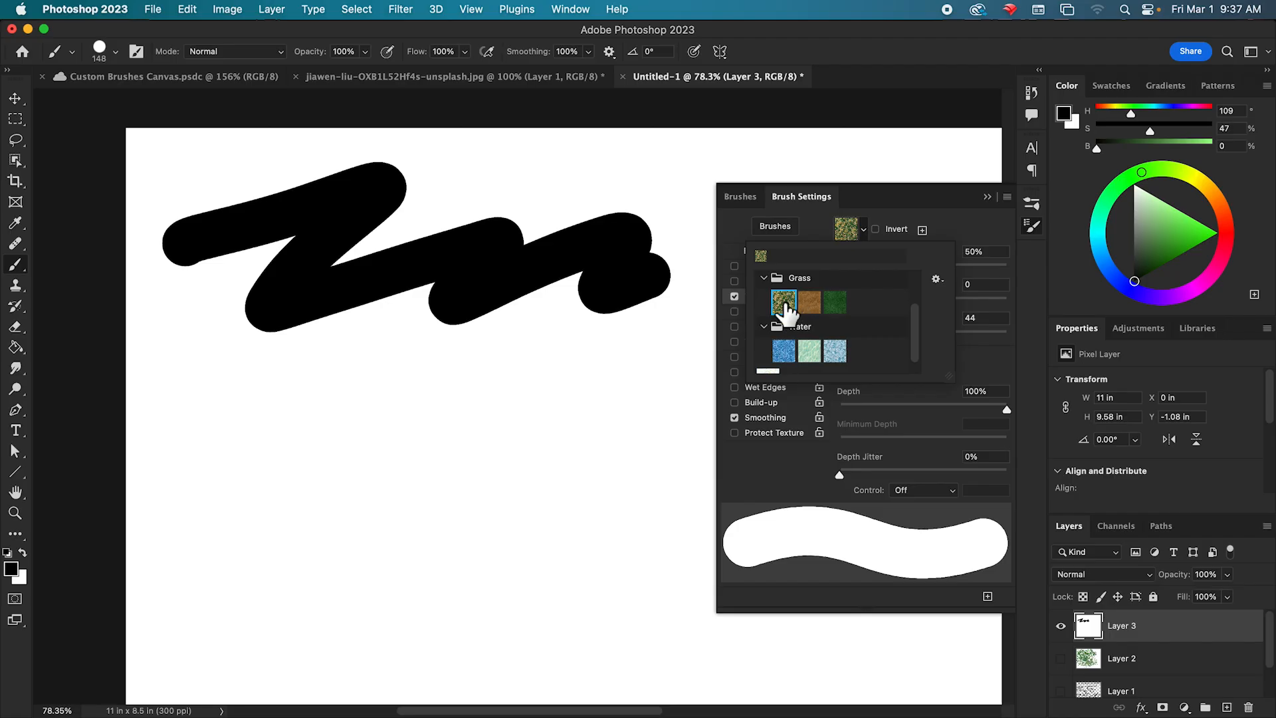
{"action": "left_click", "coordinate": [974, 282]}
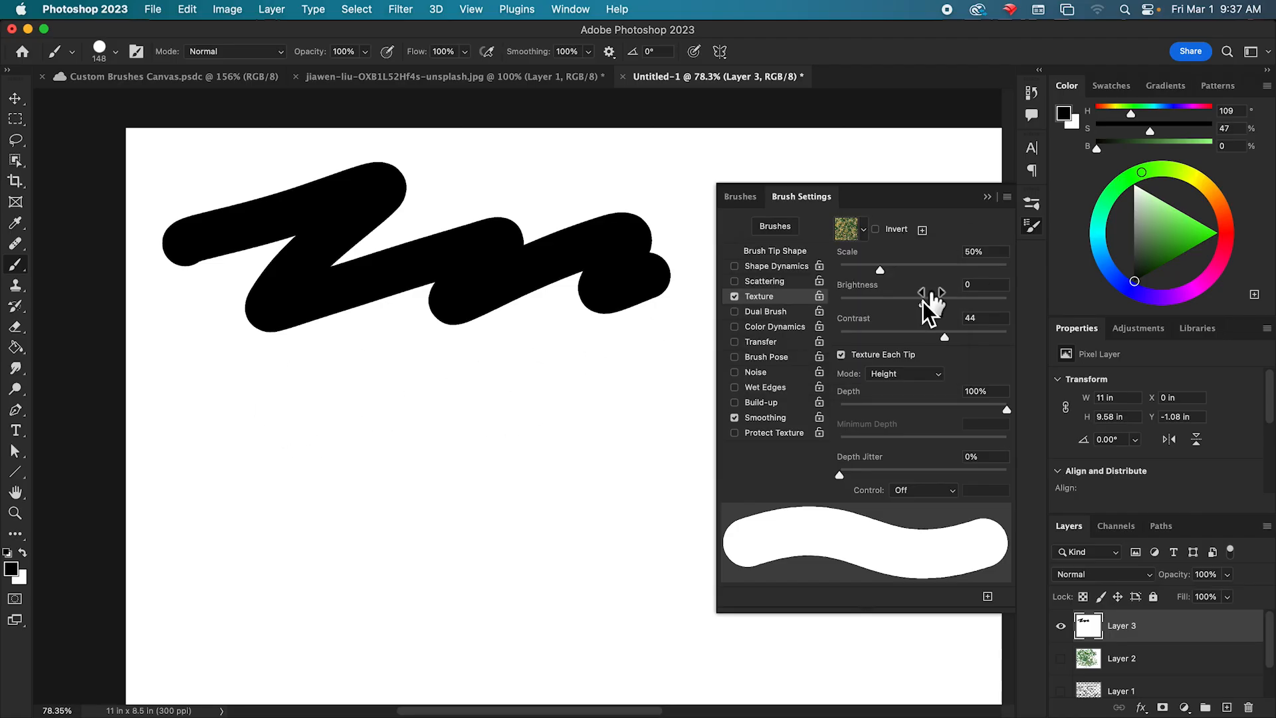
Set the texture scale to 20% and contrast to 56, and try a stroke below the black zigzag, undoing it.
{"action": "left_click_drag", "start_coordinate": [884, 272], "coordinate": [859, 273]}
{"action": "mouse_move", "coordinate": [944, 338]}
{"action": "left_mouse_down"}
{"action": "mouse_move", "coordinate": [920, 341]}
{"action": "mouse_move", "coordinate": [958, 355]}
{"action": "left_mouse_up"}
{"action": "mouse_move", "coordinate": [199, 429]}
{"action": "left_mouse_down"}
{"action": "mouse_move", "coordinate": [332, 403]}
{"action": "mouse_move", "coordinate": [276, 453]}
{"action": "mouse_move", "coordinate": [411, 430]}
{"action": "mouse_move", "coordinate": [402, 462]}
{"action": "mouse_move", "coordinate": [586, 439]}
{"action": "mouse_move", "coordinate": [642, 444]}
{"action": "left_mouse_up"}
{"action": "scroll", "coordinate": [634, 445], "scroll_direction": "up", "scroll_amount": 10}
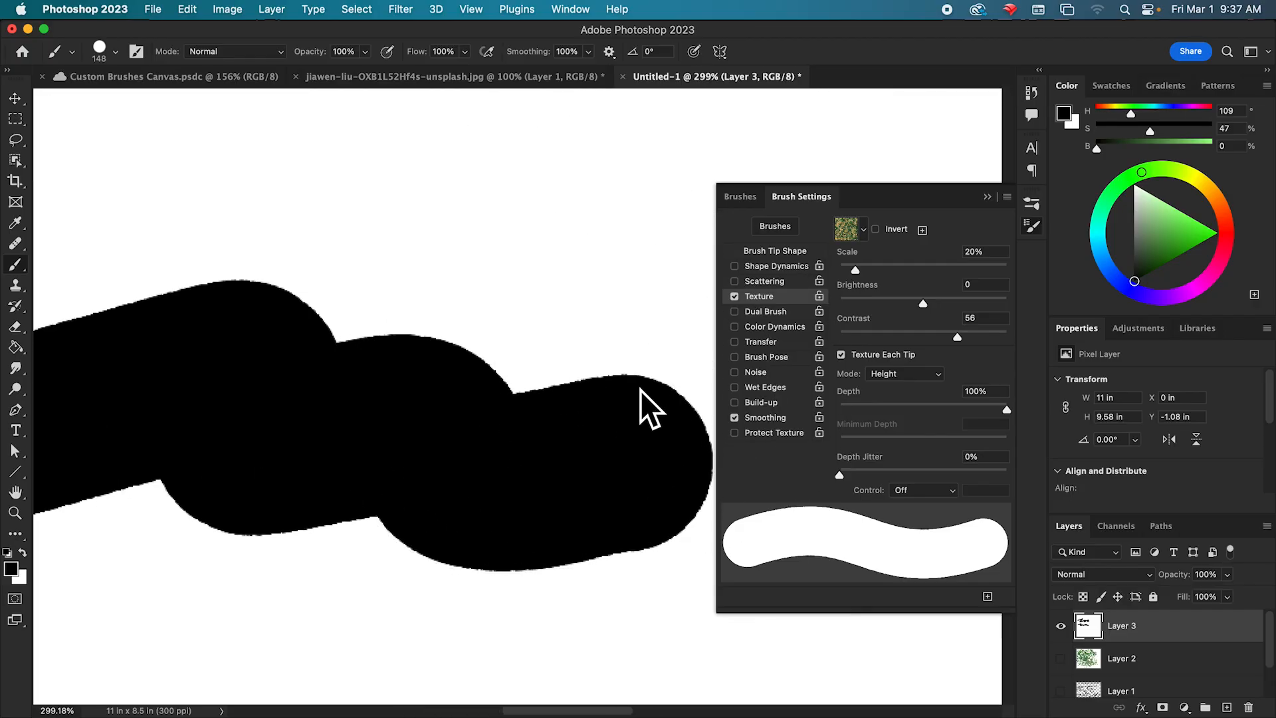
{"action": "scroll", "coordinate": [632, 395], "scroll_direction": "down", "scroll_amount": 6}
{"action": "scroll", "coordinate": [634, 397], "scroll_direction": "down", "scroll_amount": 3}
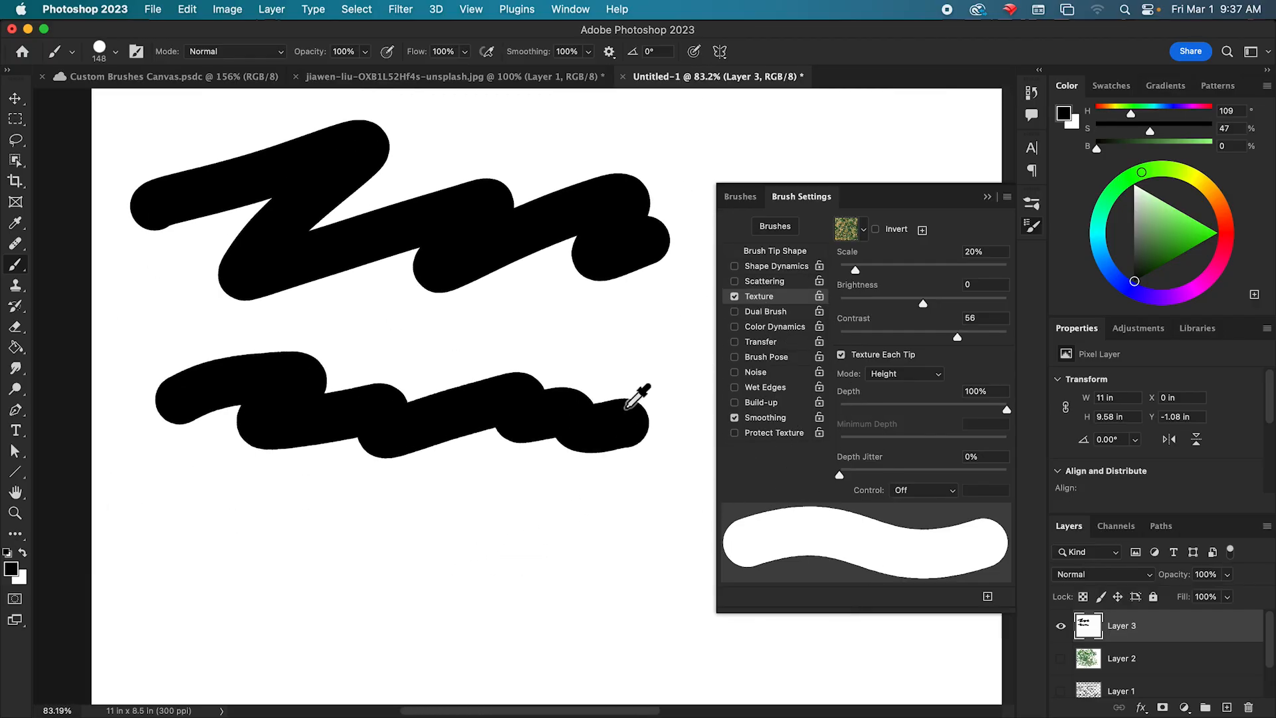
{"action": "key", "text": "super+z"}
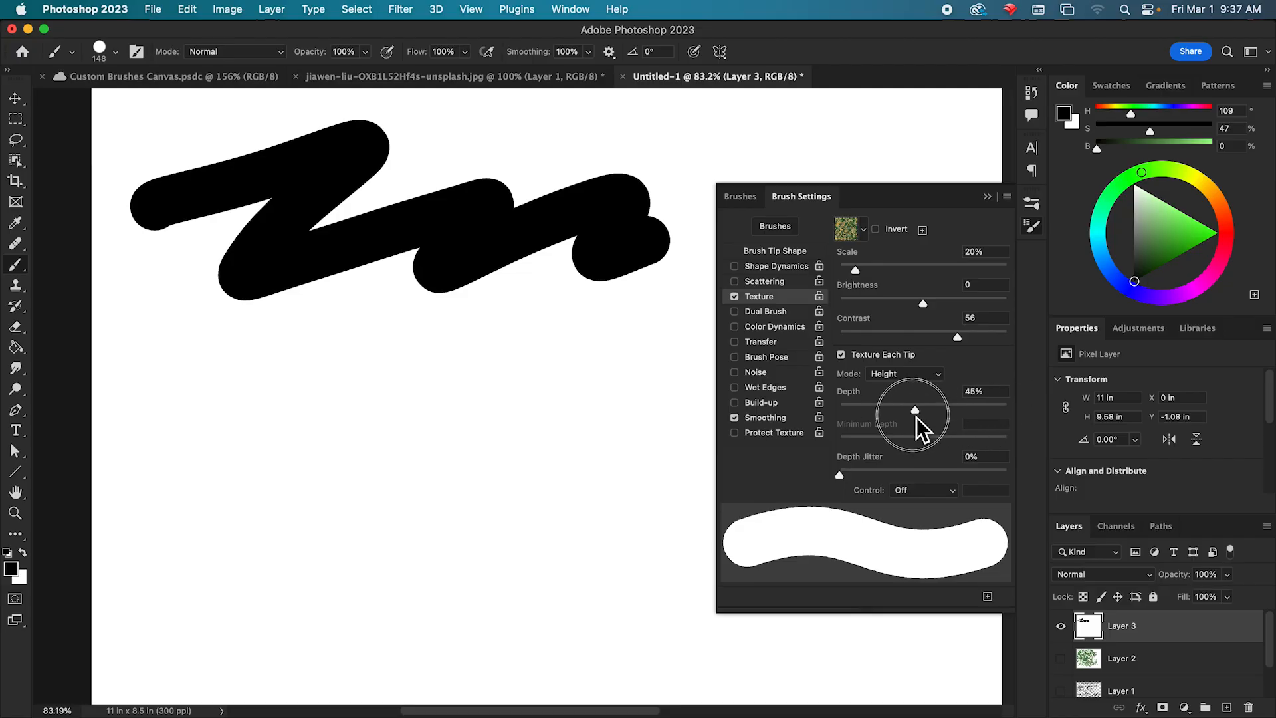
Set the texture depth to 5% and paint black strokes below the zigzag, covering them with green (H 109, S 86, B 56).
{"action": "left_click_drag", "start_coordinate": [866, 417], "coordinate": [849, 420]}
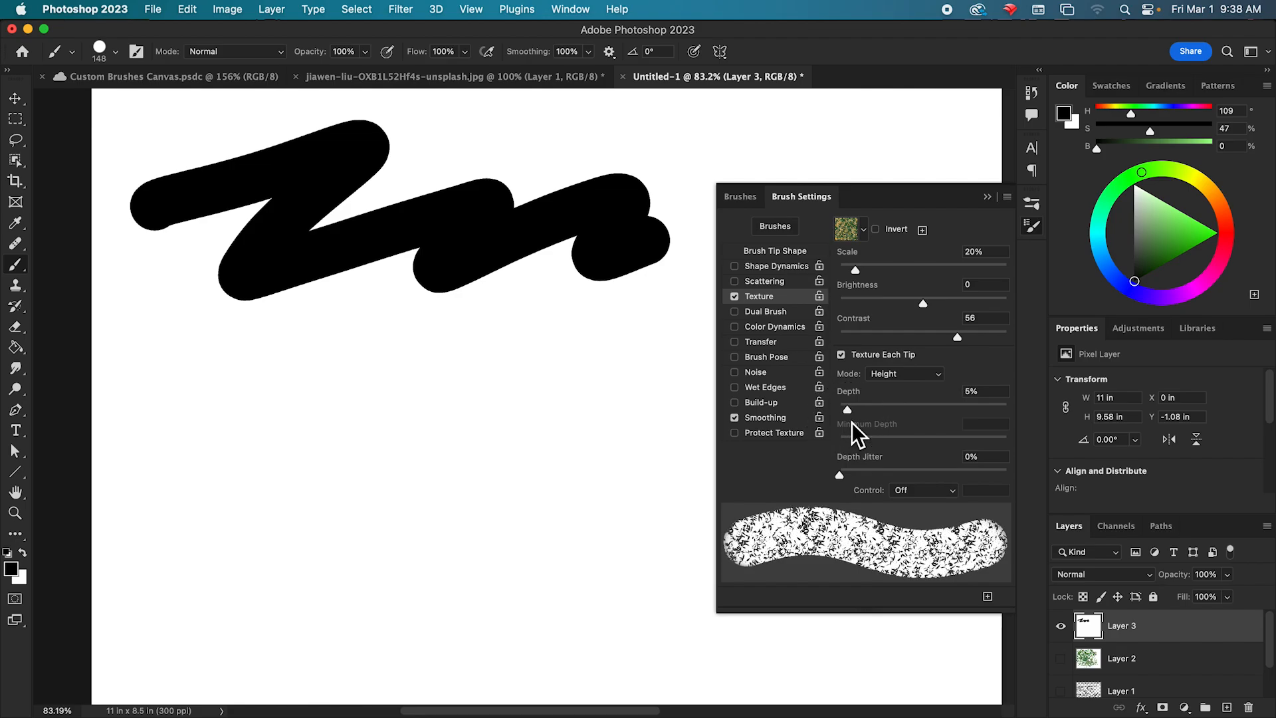
{"action": "mouse_move", "coordinate": [148, 415]}
{"action": "left_mouse_down"}
{"action": "mouse_move", "coordinate": [339, 388]}
{"action": "mouse_move", "coordinate": [243, 448]}
{"action": "mouse_move", "coordinate": [442, 397]}
{"action": "mouse_move", "coordinate": [344, 453]}
{"action": "mouse_move", "coordinate": [513, 413]}
{"action": "mouse_move", "coordinate": [449, 464]}
{"action": "mouse_move", "coordinate": [600, 439]}
{"action": "mouse_move", "coordinate": [553, 482]}
{"action": "mouse_move", "coordinate": [714, 432]}
{"action": "left_mouse_up"}
{"action": "mouse_move", "coordinate": [148, 456]}
{"action": "left_mouse_down"}
{"action": "mouse_move", "coordinate": [181, 480]}
{"action": "mouse_move", "coordinate": [362, 466]}
{"action": "mouse_move", "coordinate": [458, 484]}
{"action": "left_mouse_up"}
{"action": "left_click_drag", "start_coordinate": [1148, 206], "coordinate": [1174, 250]}
{"action": "mouse_move", "coordinate": [123, 415]}
{"action": "left_mouse_down"}
{"action": "mouse_move", "coordinate": [323, 385]}
{"action": "mouse_move", "coordinate": [119, 503]}
{"action": "mouse_move", "coordinate": [317, 481]}
{"action": "mouse_move", "coordinate": [489, 393]}
{"action": "mouse_move", "coordinate": [559, 396]}
{"action": "mouse_move", "coordinate": [542, 444]}
{"action": "mouse_move", "coordinate": [630, 430]}
{"action": "mouse_move", "coordinate": [707, 460]}
{"action": "left_mouse_up"}
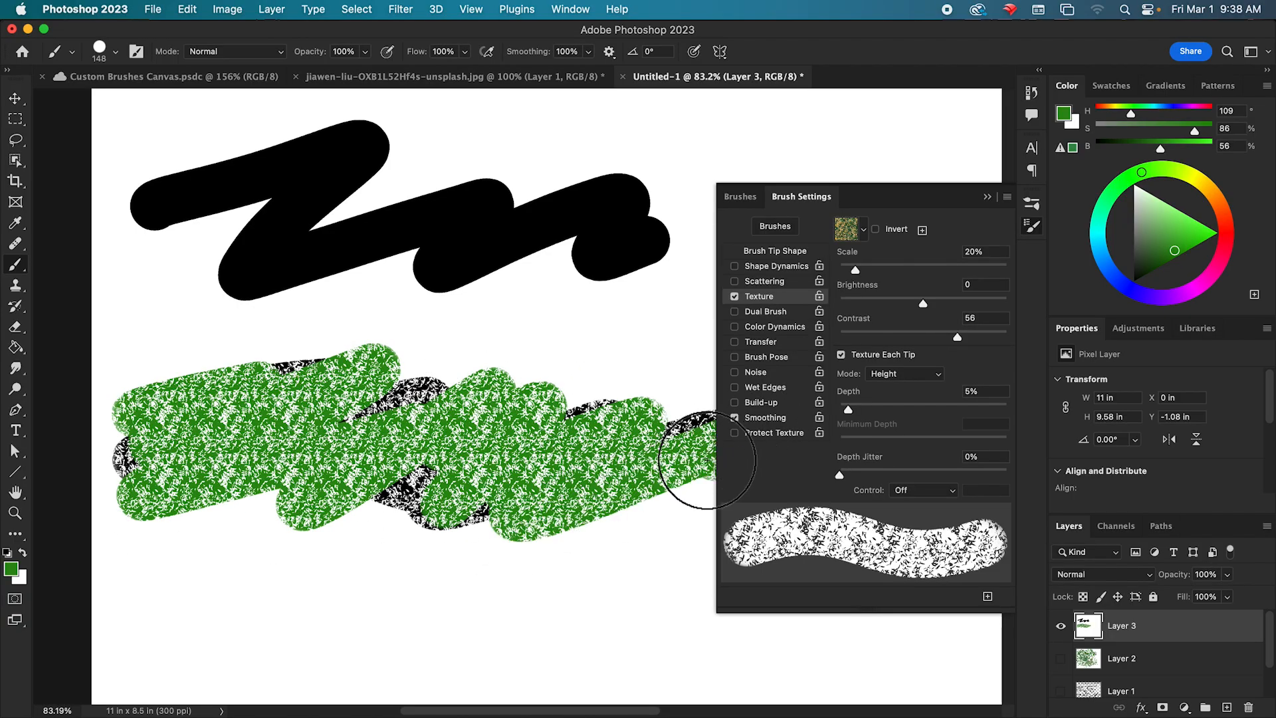
Invert the texture and paint green test strokes along the lower canvas and over the existing green strokes.
{"action": "left_click", "coordinate": [876, 230]}
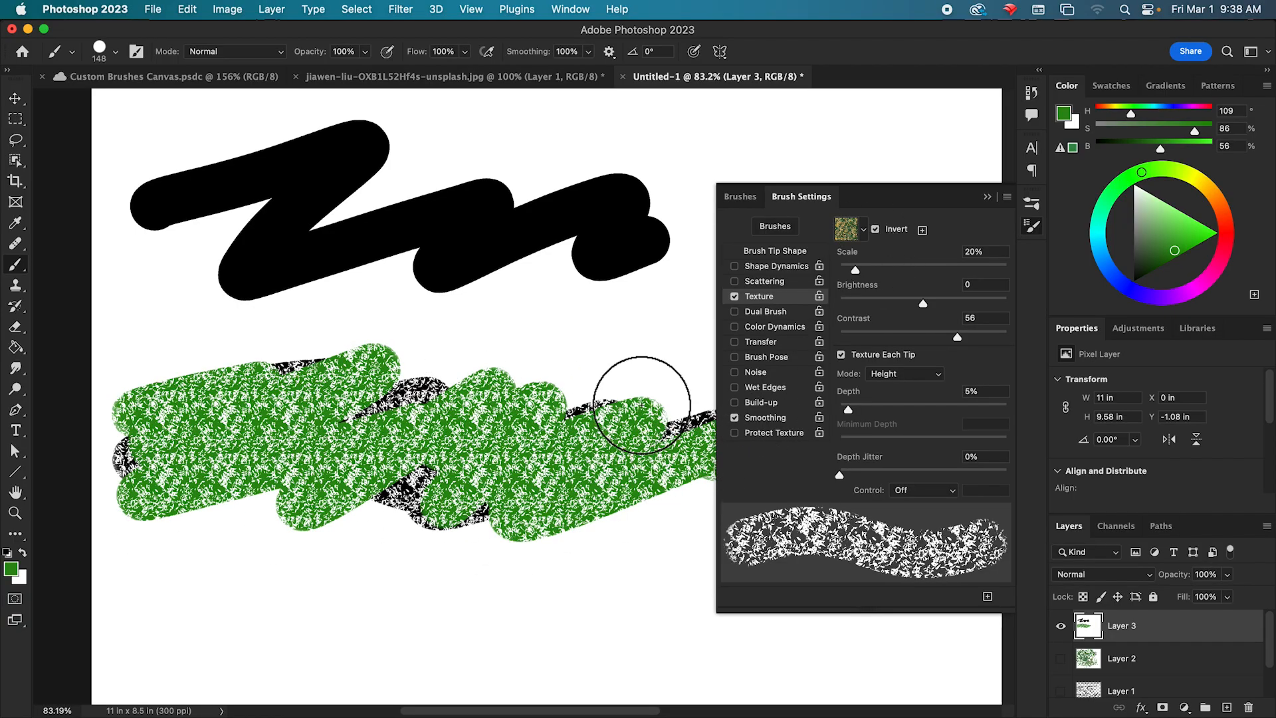
{"action": "mouse_move", "coordinate": [106, 628]}
{"action": "left_mouse_down"}
{"action": "mouse_move", "coordinate": [272, 597]}
{"action": "mouse_move", "coordinate": [249, 645]}
{"action": "mouse_move", "coordinate": [404, 606]}
{"action": "mouse_move", "coordinate": [376, 647]}
{"action": "mouse_move", "coordinate": [493, 614]}
{"action": "mouse_move", "coordinate": [506, 635]}
{"action": "mouse_move", "coordinate": [495, 663]}
{"action": "mouse_move", "coordinate": [571, 623]}
{"action": "mouse_move", "coordinate": [594, 620]}
{"action": "mouse_move", "coordinate": [588, 658]}
{"action": "mouse_move", "coordinate": [656, 631]}
{"action": "mouse_move", "coordinate": [590, 624]}
{"action": "mouse_move", "coordinate": [555, 652]}
{"action": "mouse_move", "coordinate": [476, 645]}
{"action": "mouse_move", "coordinate": [478, 613]}
{"action": "mouse_move", "coordinate": [301, 636]}
{"action": "mouse_move", "coordinate": [261, 631]}
{"action": "mouse_move", "coordinate": [243, 595]}
{"action": "mouse_move", "coordinate": [161, 605]}
{"action": "mouse_move", "coordinate": [133, 586]}
{"action": "left_mouse_up"}
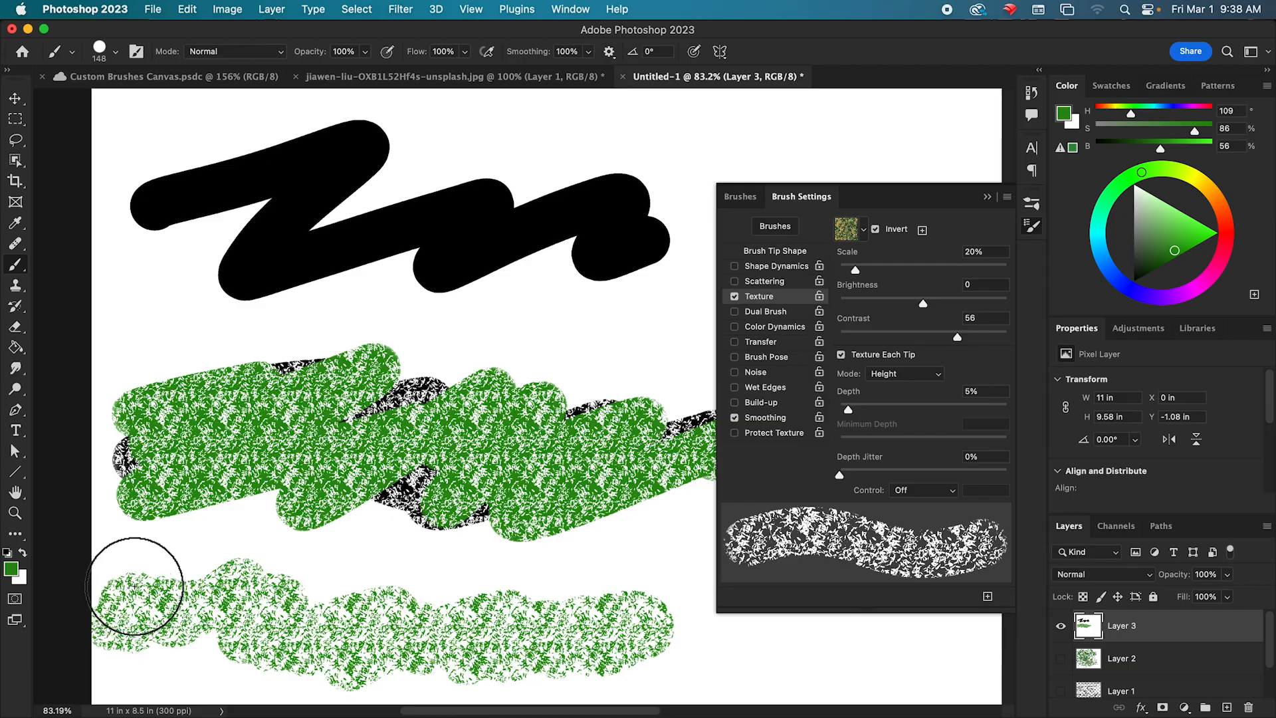
{"action": "mouse_move", "coordinate": [536, 619]}
{"action": "left_mouse_down"}
{"action": "mouse_move", "coordinate": [535, 570]}
{"action": "mouse_move", "coordinate": [285, 598]}
{"action": "mouse_move", "coordinate": [177, 560]}
{"action": "mouse_move", "coordinate": [371, 415]}
{"action": "mouse_move", "coordinate": [518, 560]}
{"action": "mouse_move", "coordinate": [475, 319]}
{"action": "mouse_move", "coordinate": [353, 279]}
{"action": "mouse_move", "coordinate": [399, 299]}
{"action": "left_mouse_up"}
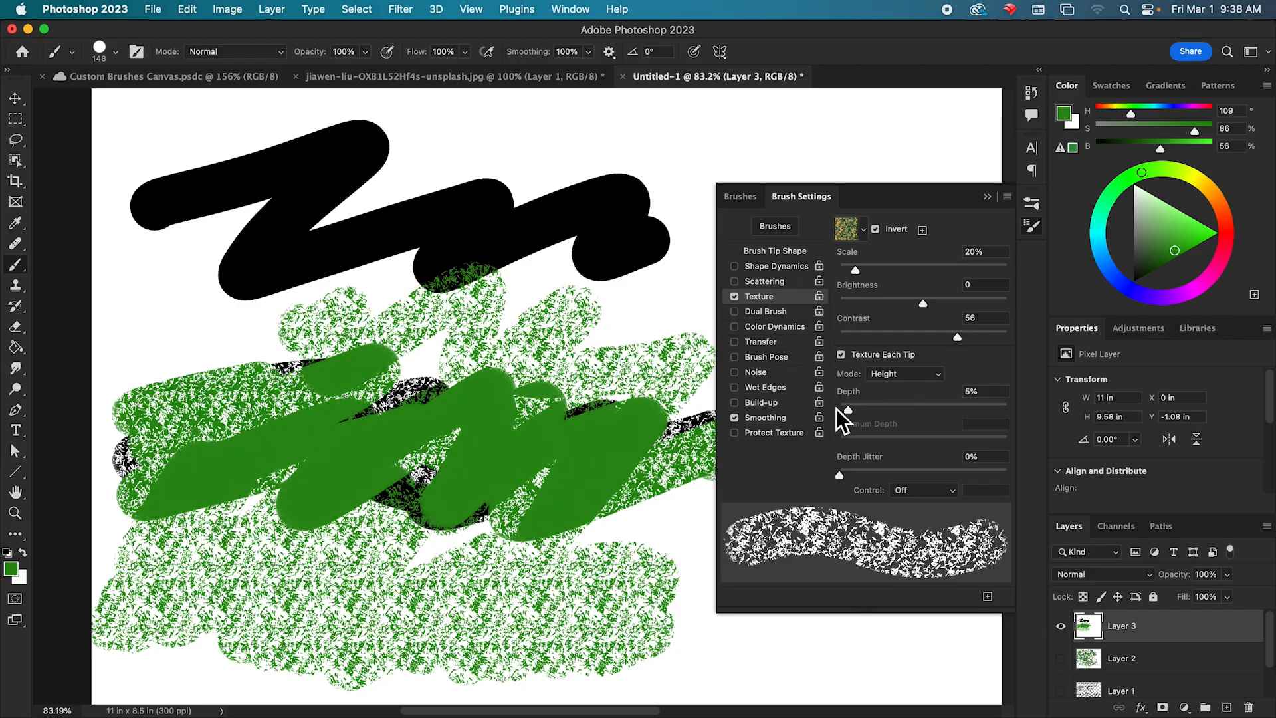
Set the texture contrast to 61, brightness to 33 and scale to 35%, and paint a green band along the canvas's upper edge.
{"action": "left_click_drag", "start_coordinate": [904, 350], "coordinate": [977, 357]}
{"action": "mouse_move", "coordinate": [926, 304]}
{"action": "left_mouse_down"}
{"action": "mouse_move", "coordinate": [888, 305]}
{"action": "mouse_move", "coordinate": [945, 318]}
{"action": "left_mouse_up"}
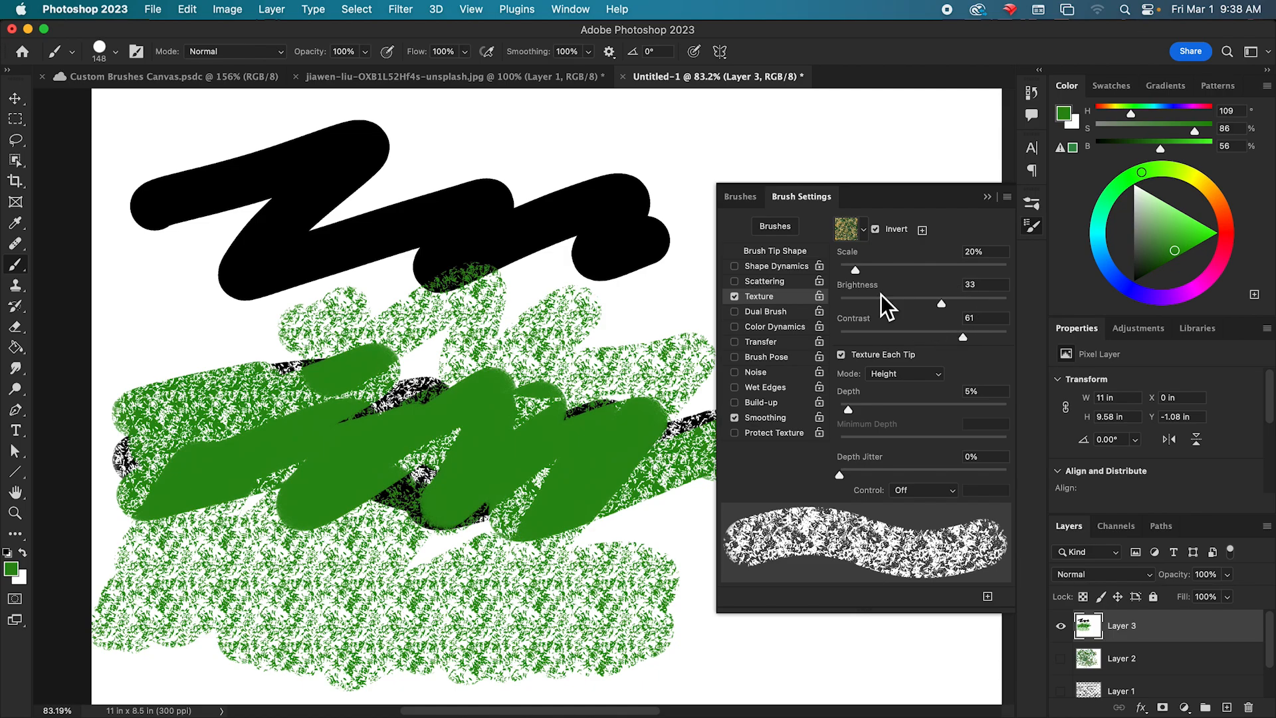
{"action": "mouse_move", "coordinate": [861, 275]}
{"action": "left_mouse_down"}
{"action": "mouse_move", "coordinate": [919, 272]}
{"action": "mouse_move", "coordinate": [844, 283]}
{"action": "mouse_move", "coordinate": [869, 285]}
{"action": "mouse_move", "coordinate": [868, 274]}
{"action": "left_mouse_up"}
{"action": "mouse_move", "coordinate": [827, 122]}
{"action": "left_mouse_down"}
{"action": "mouse_move", "coordinate": [438, 125]}
{"action": "mouse_move", "coordinate": [891, 133]}
{"action": "mouse_move", "coordinate": [512, 161]}
{"action": "left_mouse_up"}
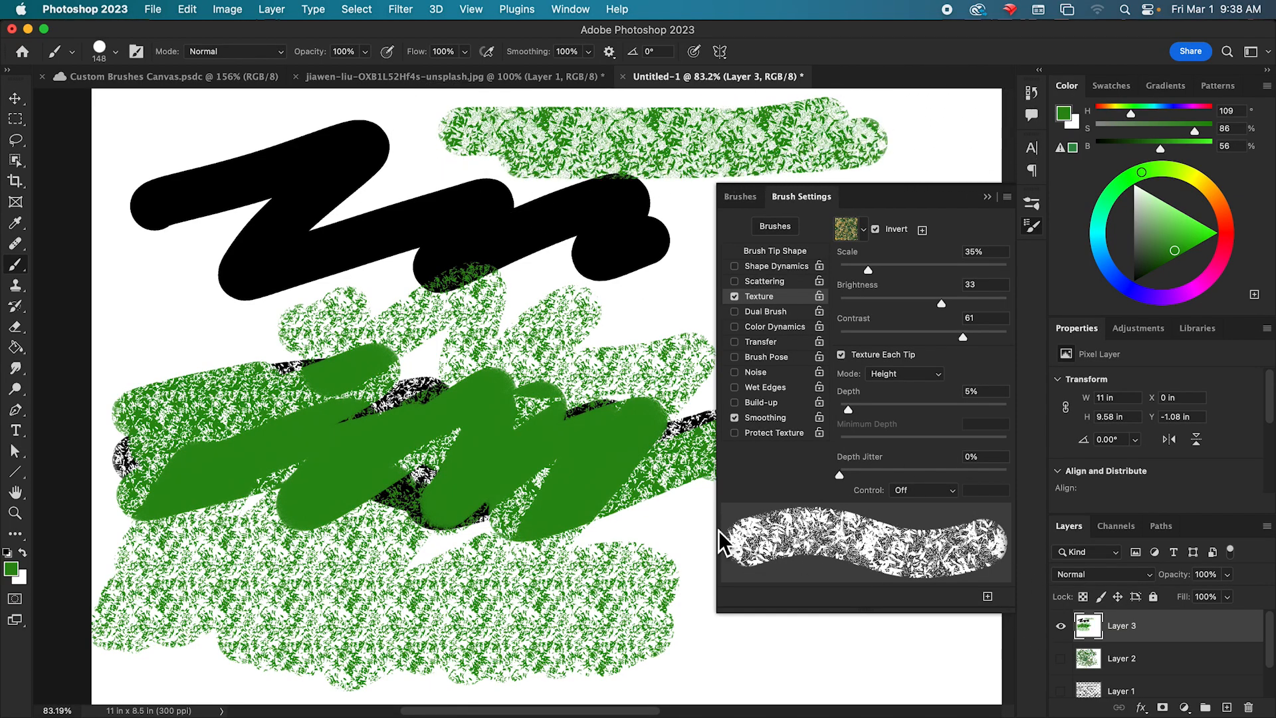
Switch the foreground color to blue (H 227) and compare the Water texture patterns, choosing the pale green one.
{"action": "left_click", "coordinate": [1119, 280]}
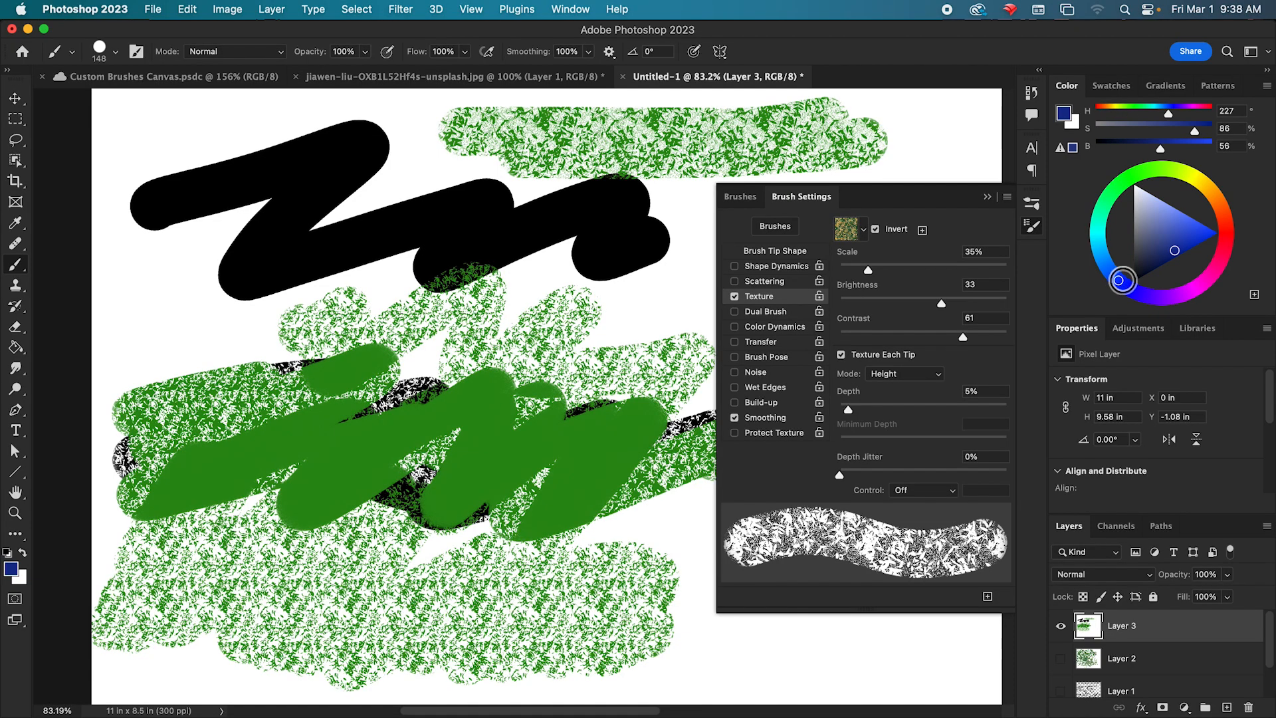
{"action": "left_click", "coordinate": [863, 230]}
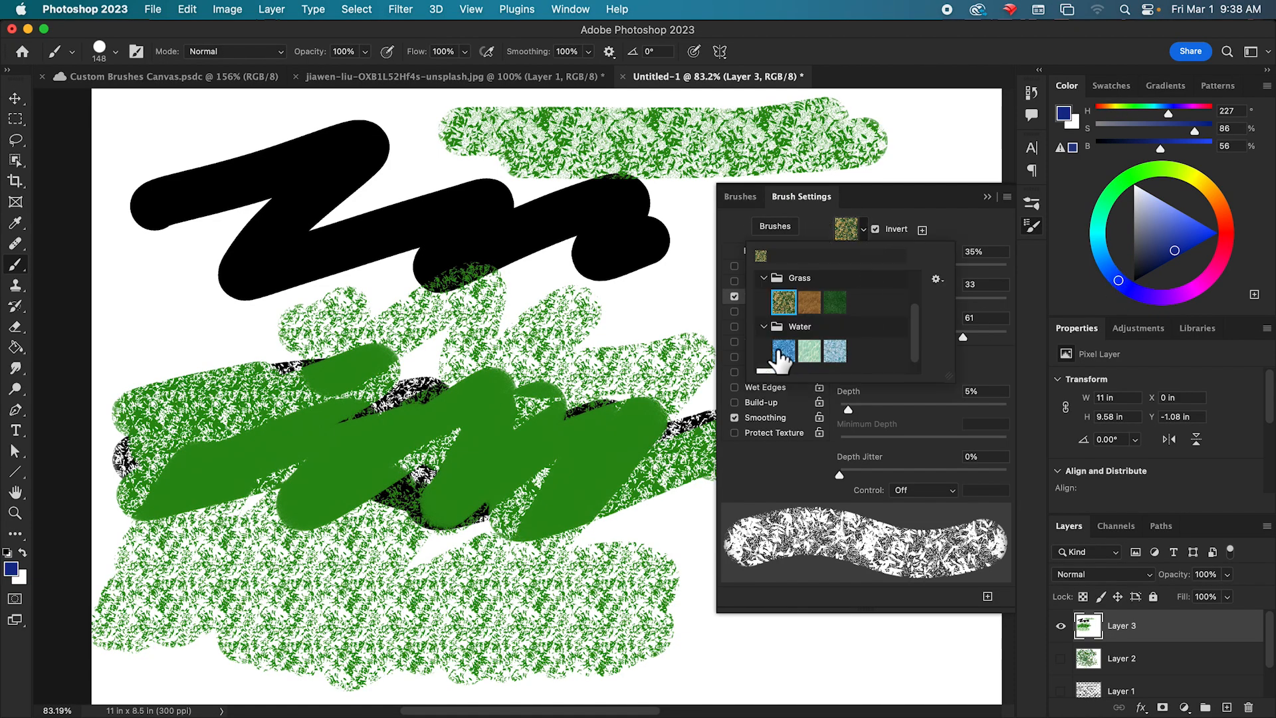
{"action": "left_click", "coordinate": [808, 352]}
{"action": "left_click", "coordinate": [784, 352]}
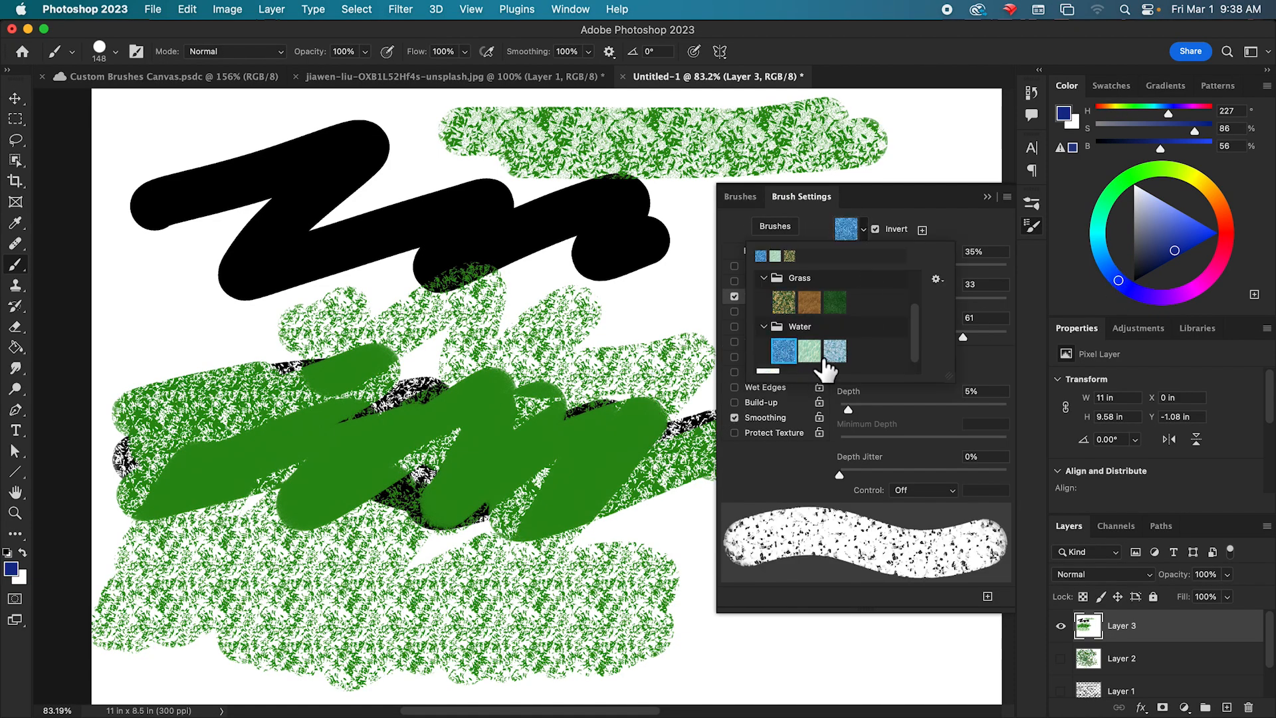
{"action": "left_click", "coordinate": [810, 352]}
{"action": "left_click", "coordinate": [810, 353]}
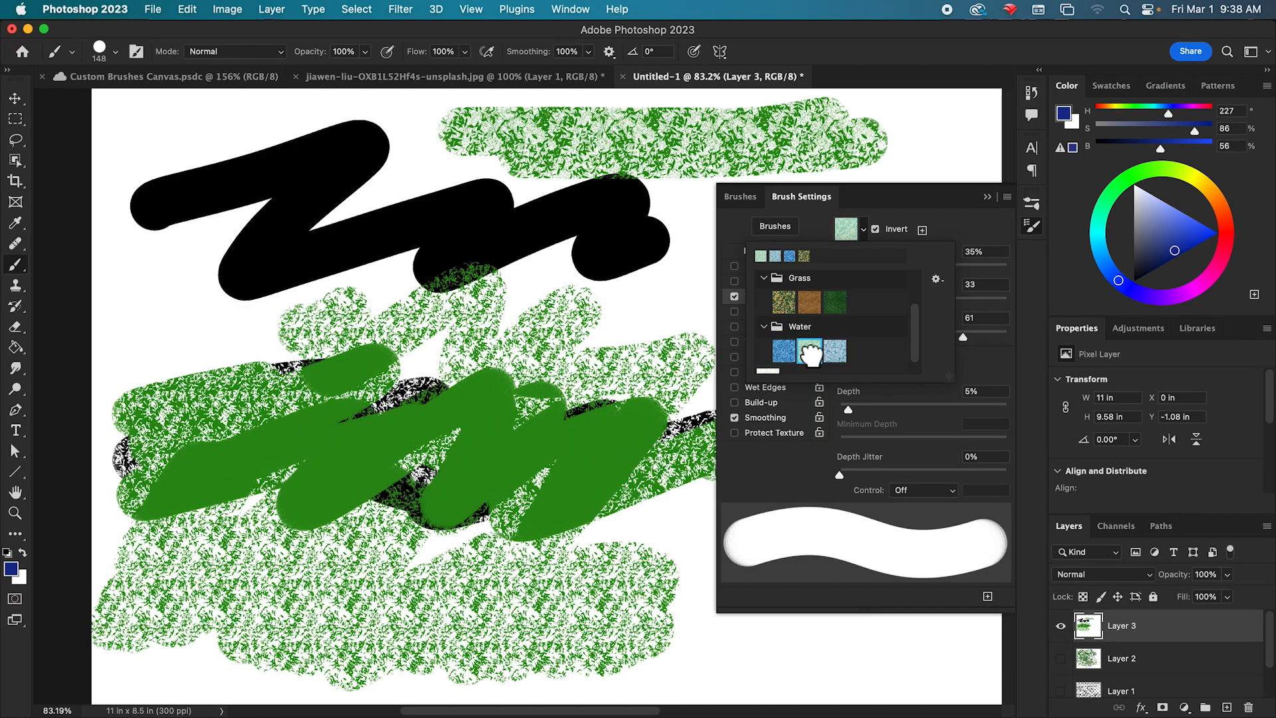
Set the texture scale to 26%, contrast to -1 and brightness to -84, toggling the inversion off and back on.
{"action": "left_click", "coordinate": [965, 254]}
{"action": "left_click", "coordinate": [877, 230]}
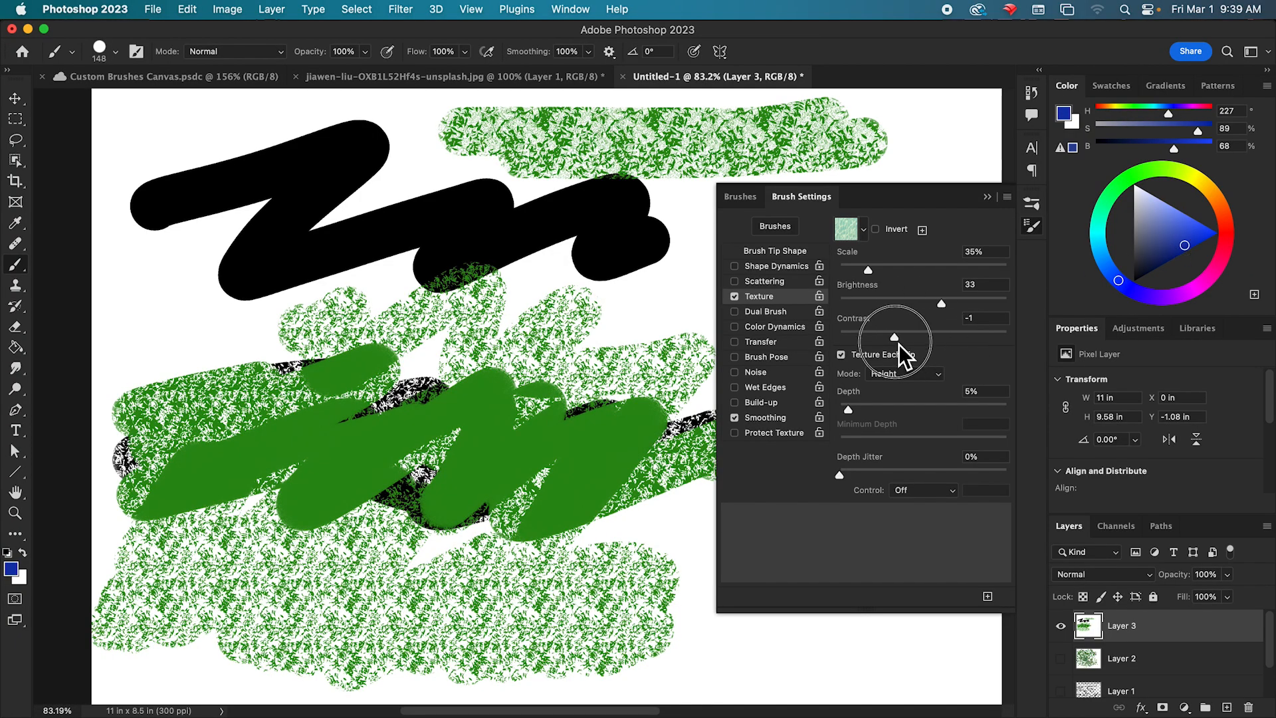
{"action": "mouse_move", "coordinate": [876, 273]}
{"action": "left_mouse_down"}
{"action": "mouse_move", "coordinate": [856, 278]}
{"action": "mouse_move", "coordinate": [960, 279]}
{"action": "mouse_move", "coordinate": [861, 277]}
{"action": "left_mouse_up"}
{"action": "mouse_move", "coordinate": [938, 304]}
{"action": "left_mouse_down"}
{"action": "mouse_move", "coordinate": [862, 309]}
{"action": "mouse_move", "coordinate": [892, 311]}
{"action": "left_mouse_up"}
{"action": "left_click", "coordinate": [876, 230]}
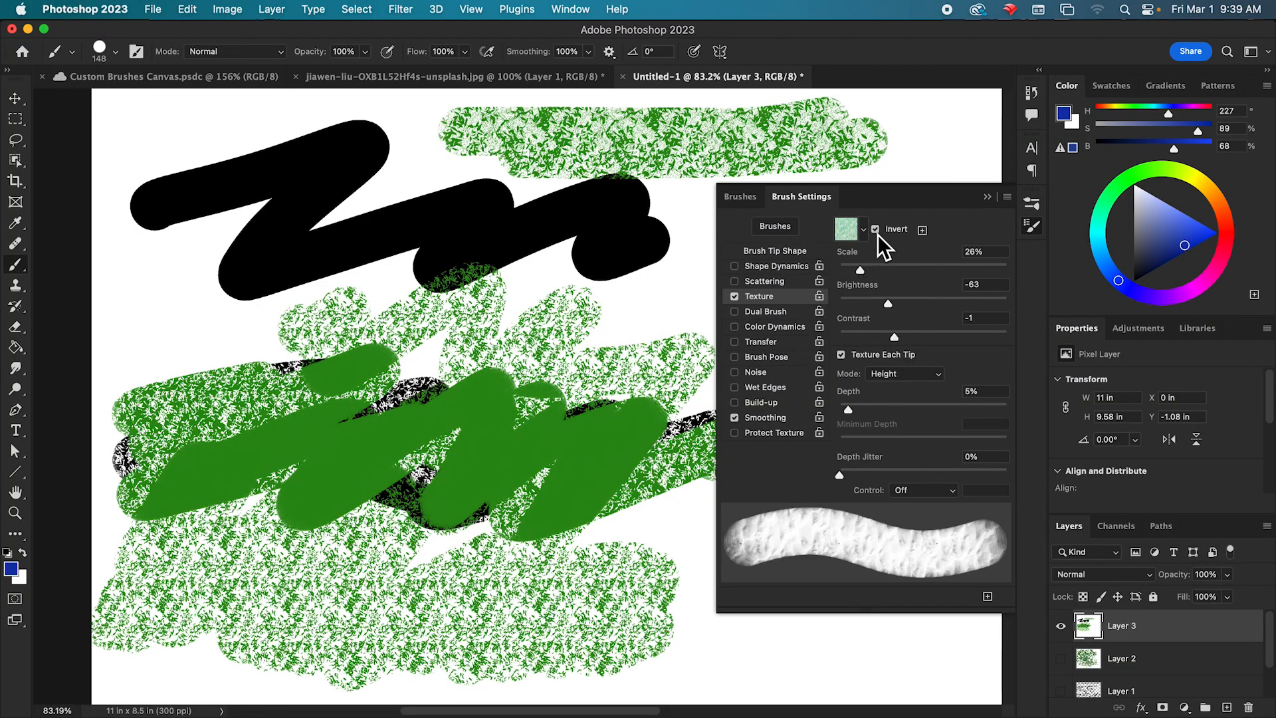
{"action": "left_click_drag", "start_coordinate": [894, 306], "coordinate": [870, 310]}
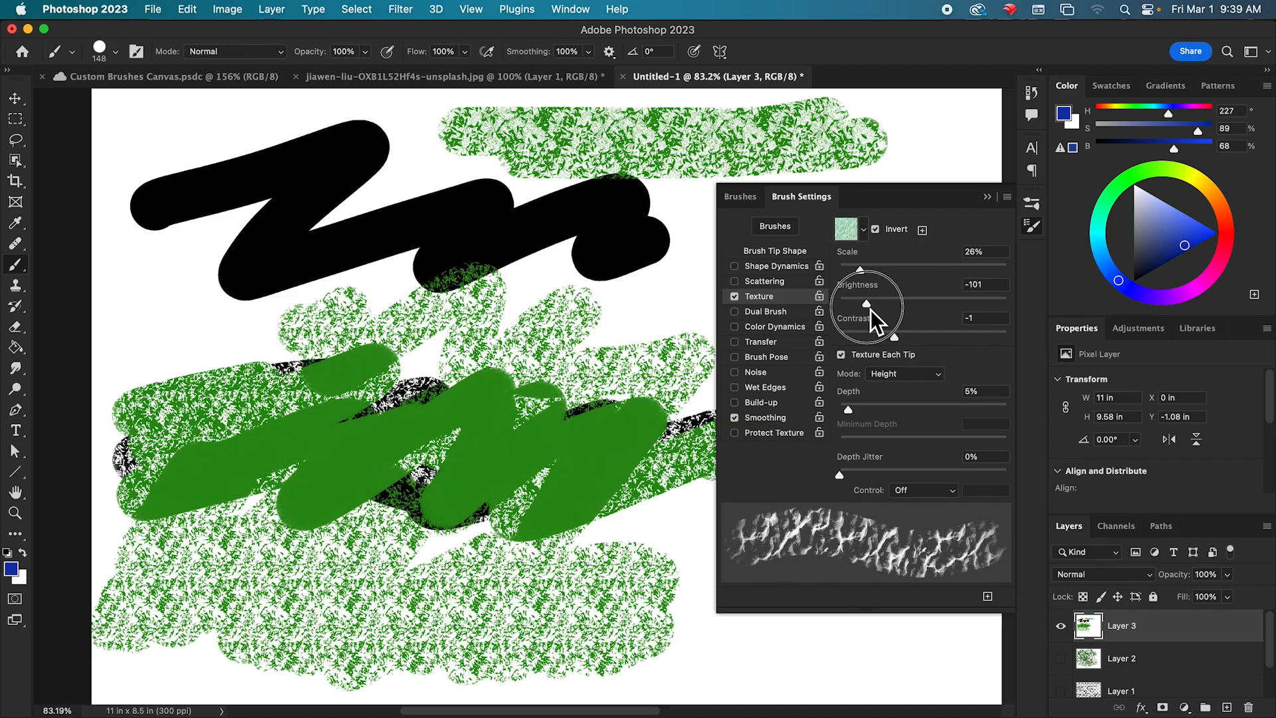
Paint a blue stroke across the lower part of the black zigzag, and a teal stroke (H 193, S 89, B 68) over it.
{"action": "mouse_move", "coordinate": [269, 200]}
{"action": "left_mouse_down"}
{"action": "mouse_move", "coordinate": [183, 268]}
{"action": "mouse_move", "coordinate": [160, 325]}
{"action": "mouse_move", "coordinate": [495, 249]}
{"action": "mouse_move", "coordinate": [654, 279]}
{"action": "left_mouse_up"}
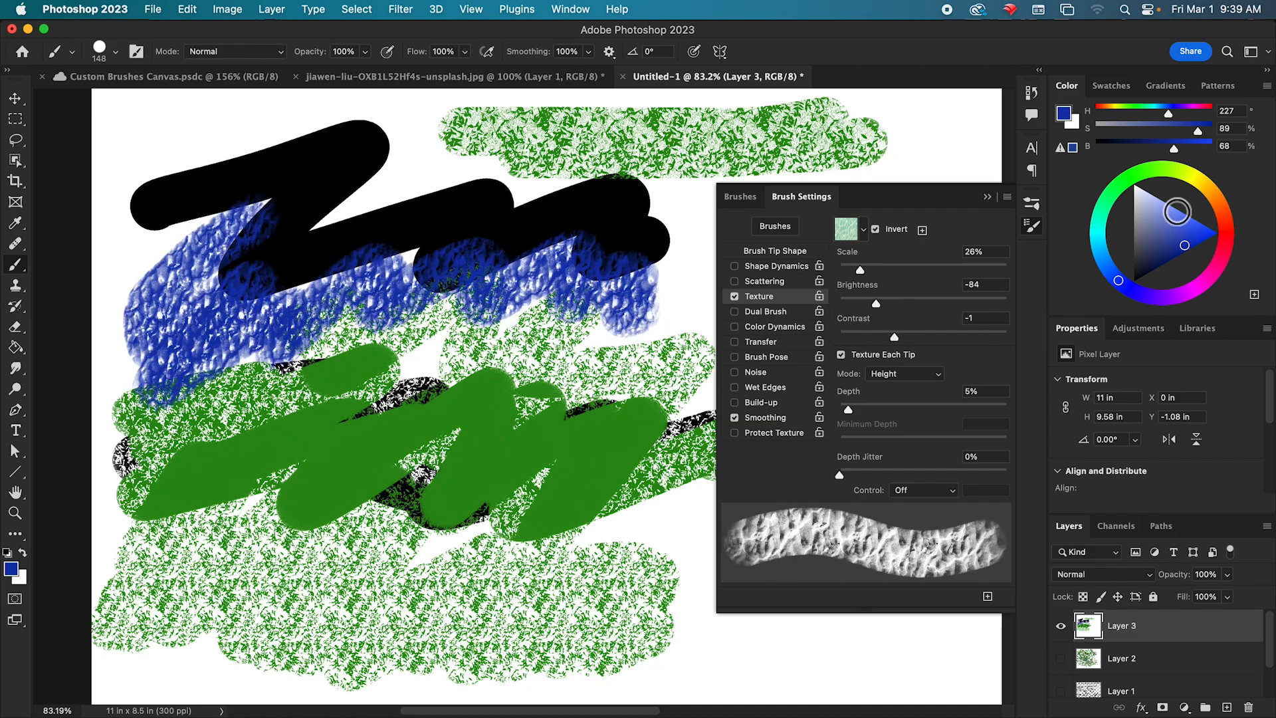
{"action": "left_click_drag", "start_coordinate": [1093, 269], "coordinate": [1098, 247]}
{"action": "mouse_move", "coordinate": [465, 259]}
{"action": "left_mouse_down"}
{"action": "mouse_move", "coordinate": [614, 287]}
{"action": "mouse_move", "coordinate": [632, 279]}
{"action": "mouse_move", "coordinate": [403, 238]}
{"action": "mouse_move", "coordinate": [283, 272]}
{"action": "mouse_move", "coordinate": [226, 275]}
{"action": "left_mouse_up"}
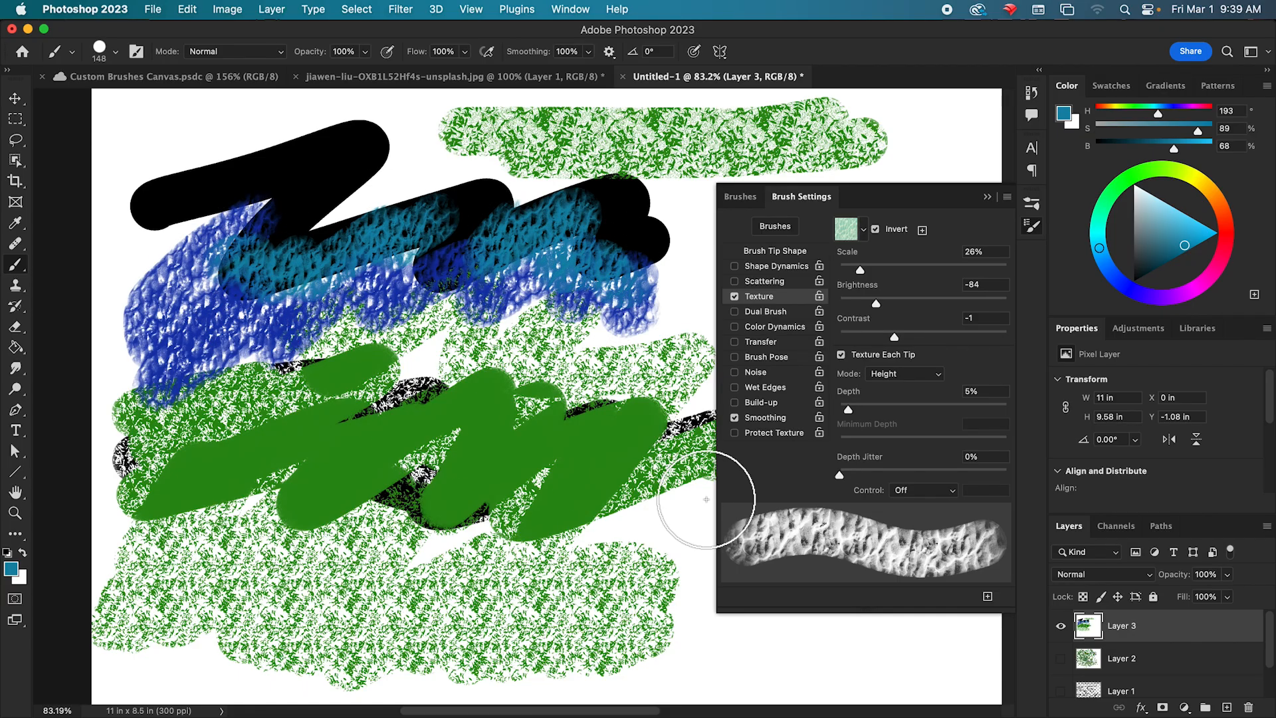
Set the texture depth to 4% and paint teal test strokes along the canvas's lower right and across the zigzag.
{"action": "left_click_drag", "start_coordinate": [853, 416], "coordinate": [850, 416]}
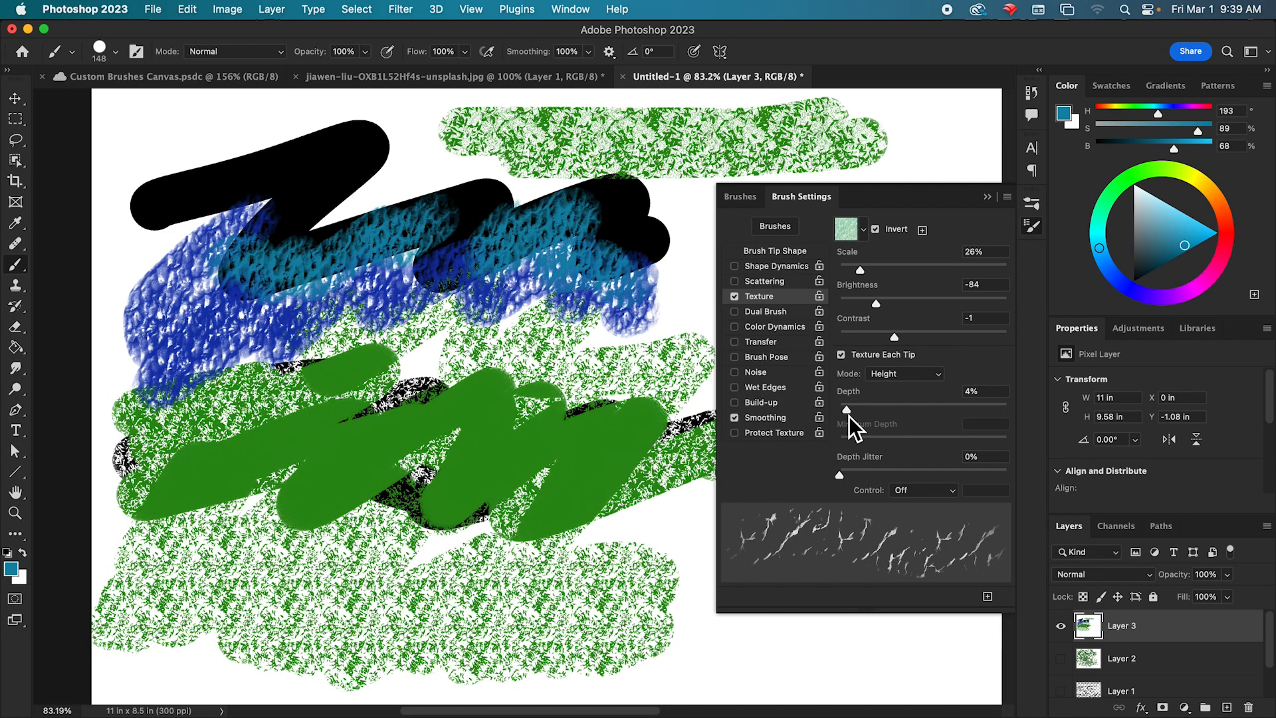
{"action": "mouse_move", "coordinate": [649, 558]}
{"action": "left_mouse_down"}
{"action": "mouse_move", "coordinate": [691, 589]}
{"action": "mouse_move", "coordinate": [692, 647]}
{"action": "mouse_move", "coordinate": [883, 669]}
{"action": "mouse_move", "coordinate": [931, 654]}
{"action": "left_mouse_up"}
{"action": "mouse_move", "coordinate": [331, 238]}
{"action": "left_mouse_down"}
{"action": "mouse_move", "coordinate": [370, 186]}
{"action": "mouse_move", "coordinate": [584, 193]}
{"action": "mouse_move", "coordinate": [660, 356]}
{"action": "mouse_move", "coordinate": [626, 386]}
{"action": "left_mouse_up"}
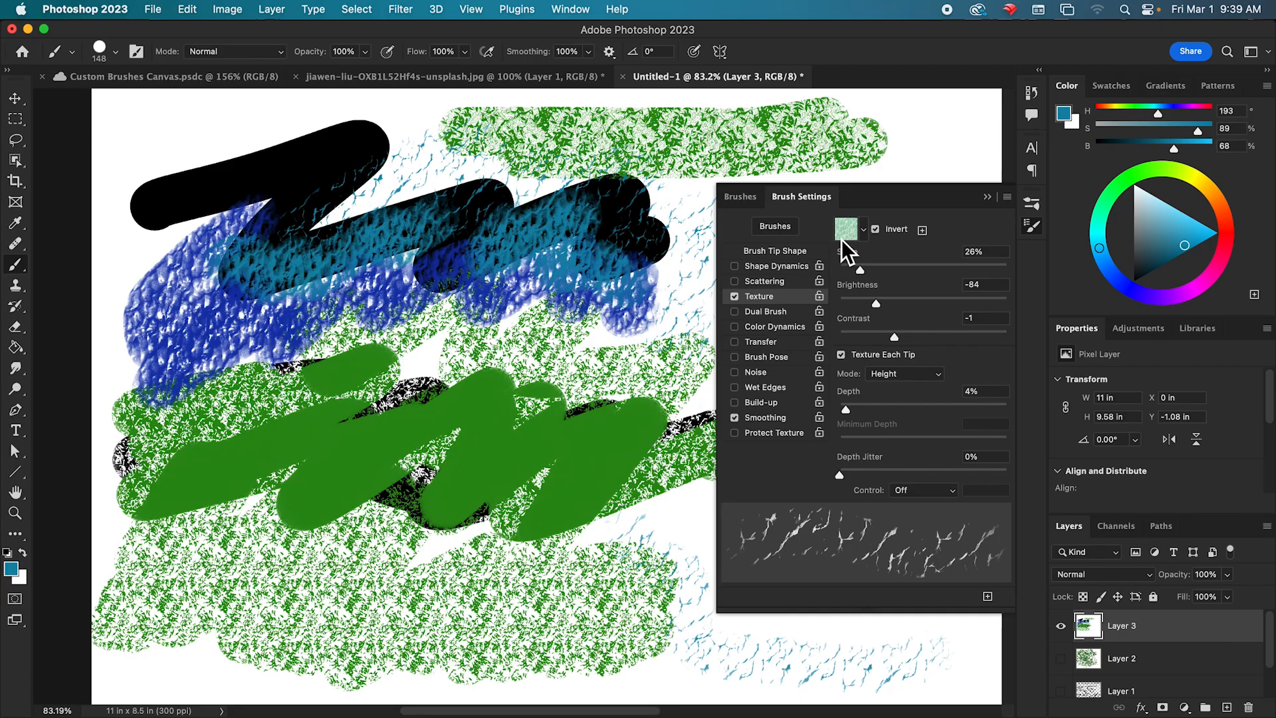
Look through the Trees, Grass and Water groups of texture patterns, keeping the pale green Water pattern.
{"action": "left_click", "coordinate": [865, 232]}
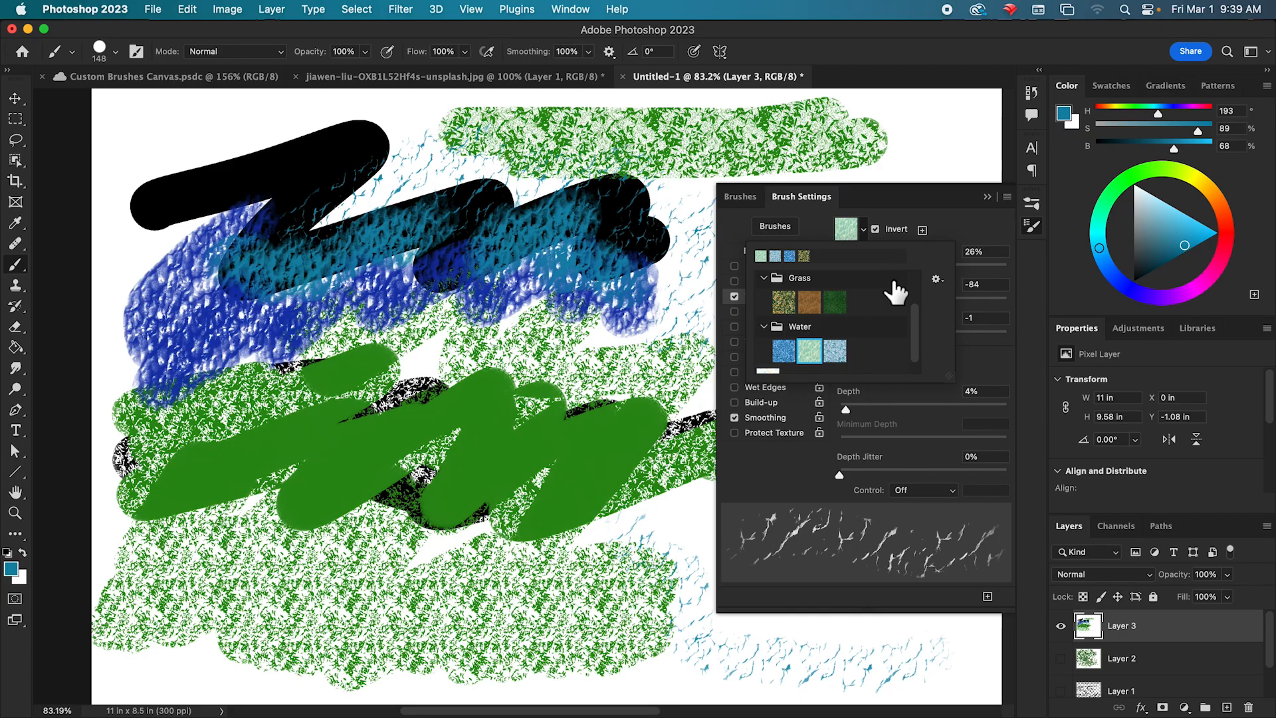
{"action": "mouse_move", "coordinate": [920, 325]}
{"action": "left_mouse_down"}
{"action": "mouse_move", "coordinate": [918, 290]}
{"action": "mouse_move", "coordinate": [915, 329]}
{"action": "left_mouse_up"}
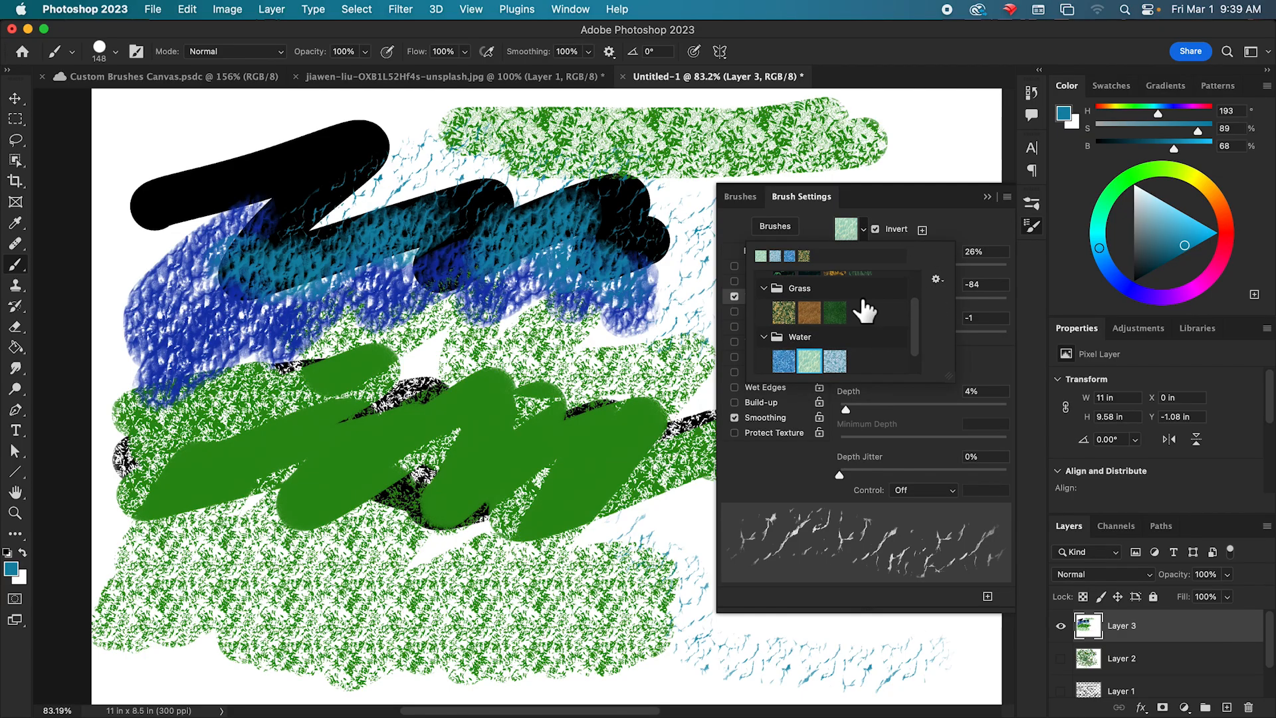
{"action": "scroll", "coordinate": [920, 329], "scroll_direction": "down", "scroll_amount": 2}
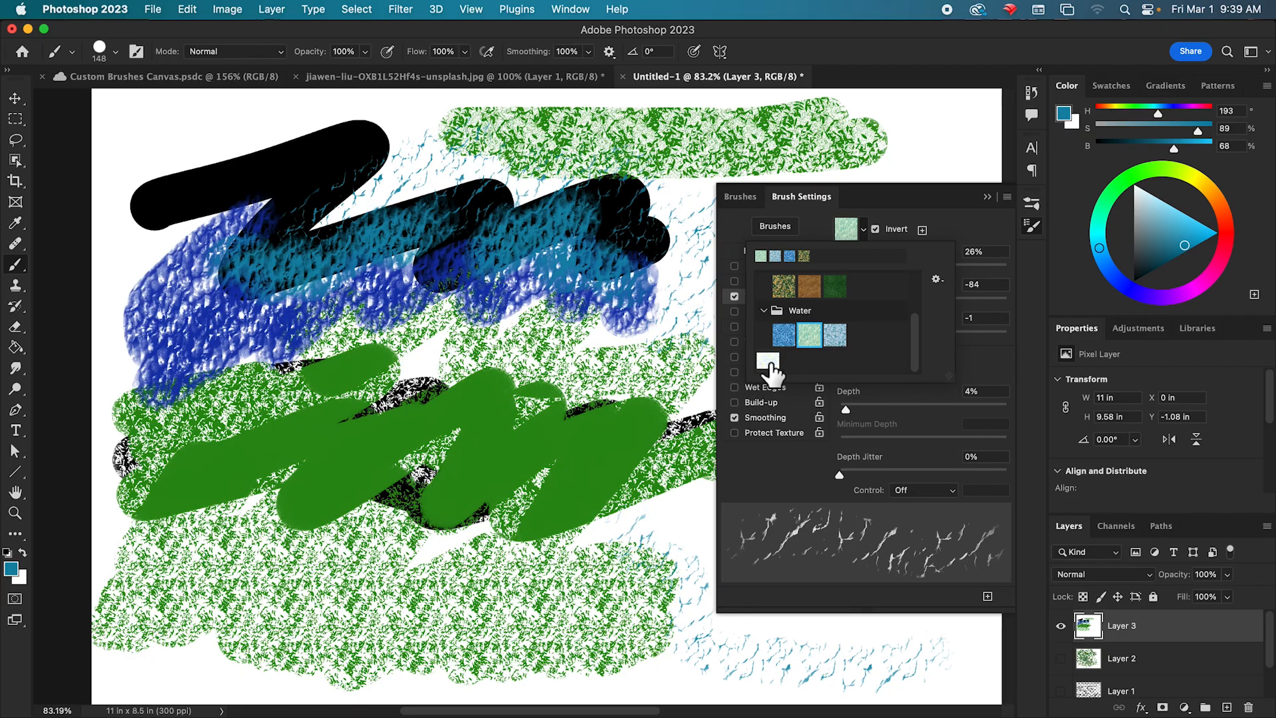
{"action": "left_click_drag", "start_coordinate": [915, 341], "coordinate": [918, 294]}
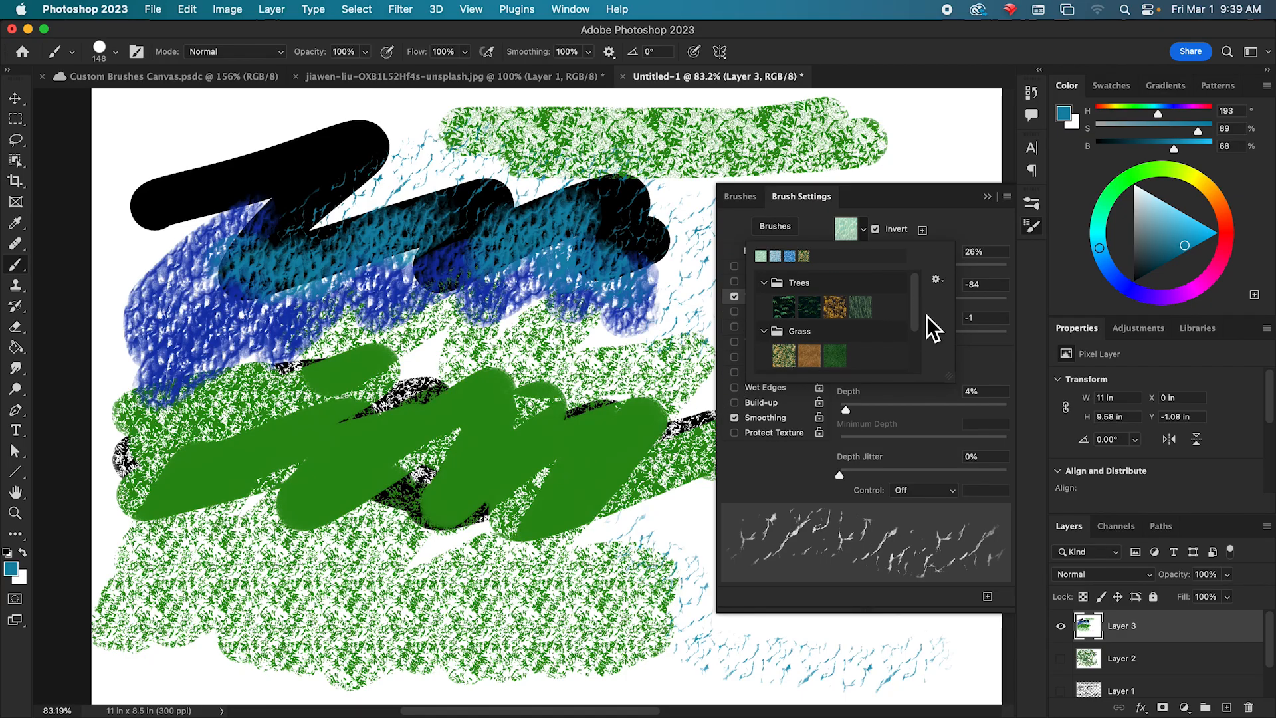
{"action": "left_click_drag", "start_coordinate": [917, 313], "coordinate": [919, 370]}
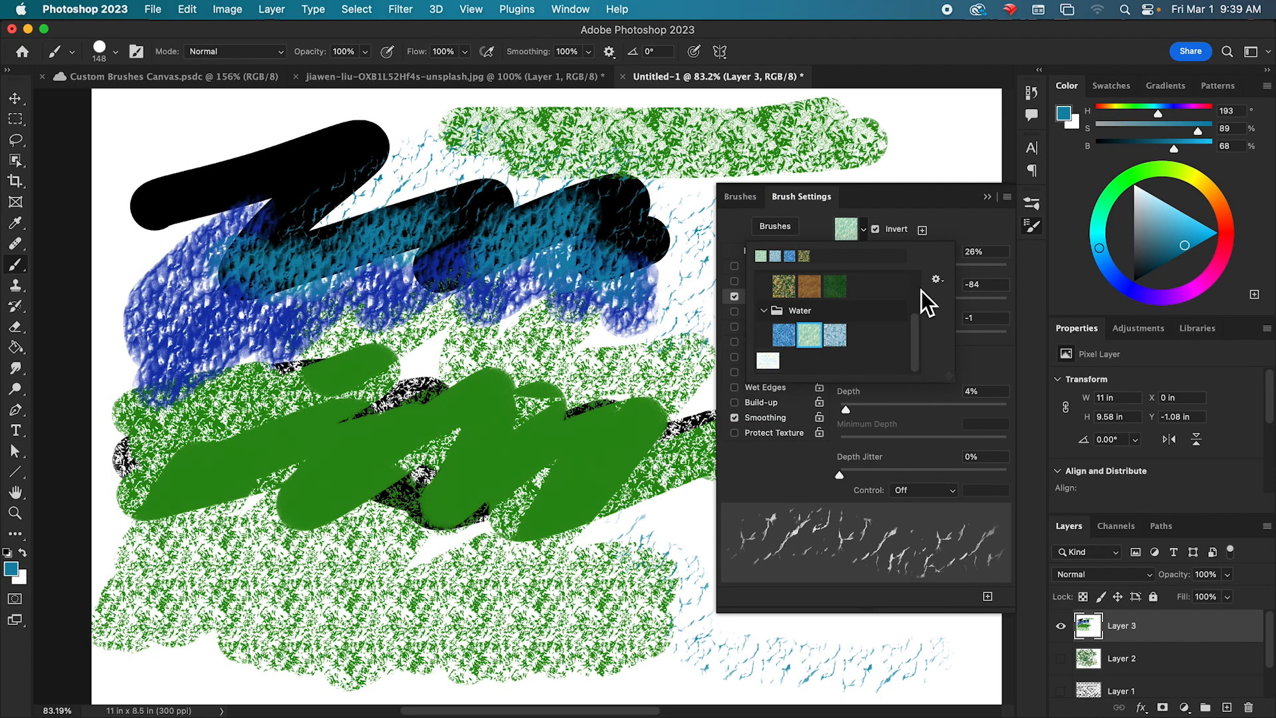
{"action": "left_click", "coordinate": [949, 231]}
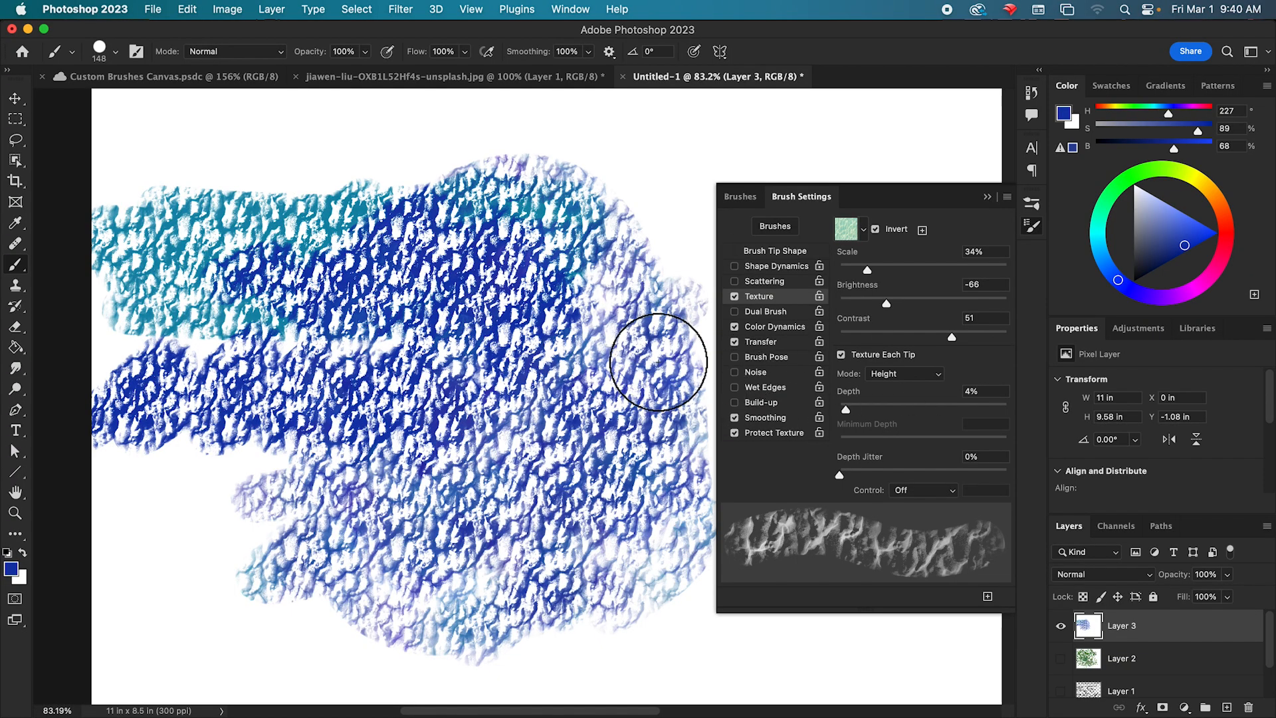
Extend the textured blue area with more brush strokes along the upper and lower parts of the canvas.
{"action": "mouse_move", "coordinate": [667, 246]}
{"action": "left_mouse_down"}
{"action": "mouse_move", "coordinate": [646, 211]}
{"action": "mouse_move", "coordinate": [518, 173]}
{"action": "mouse_move", "coordinate": [251, 138]}
{"action": "mouse_move", "coordinate": [442, 109]}
{"action": "mouse_move", "coordinate": [646, 166]}
{"action": "mouse_move", "coordinate": [644, 308]}
{"action": "left_mouse_up"}
{"action": "mouse_move", "coordinate": [202, 518]}
{"action": "left_mouse_down"}
{"action": "mouse_move", "coordinate": [214, 625]}
{"action": "mouse_move", "coordinate": [440, 709]}
{"action": "mouse_move", "coordinate": [526, 659]}
{"action": "left_mouse_up"}
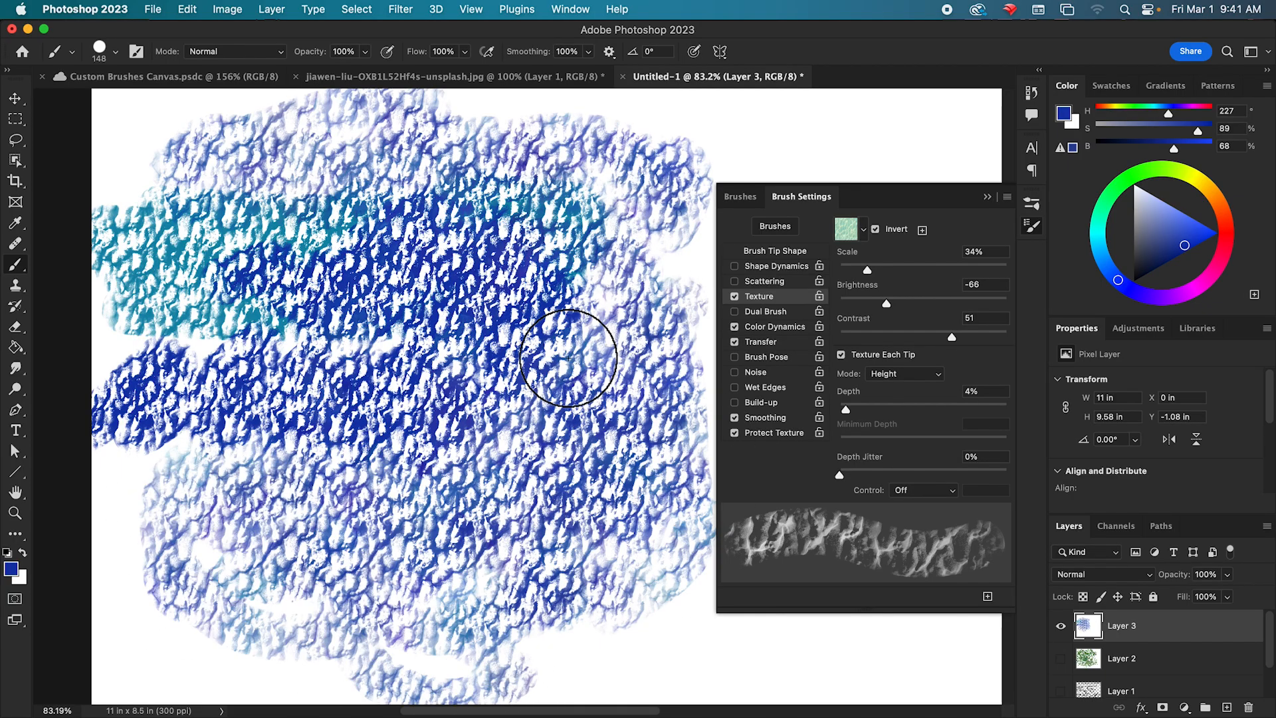
{"action": "mouse_move", "coordinate": [465, 592]}
{"action": "left_mouse_down"}
{"action": "mouse_move", "coordinate": [673, 621]}
{"action": "mouse_move", "coordinate": [735, 653]}
{"action": "left_mouse_up"}
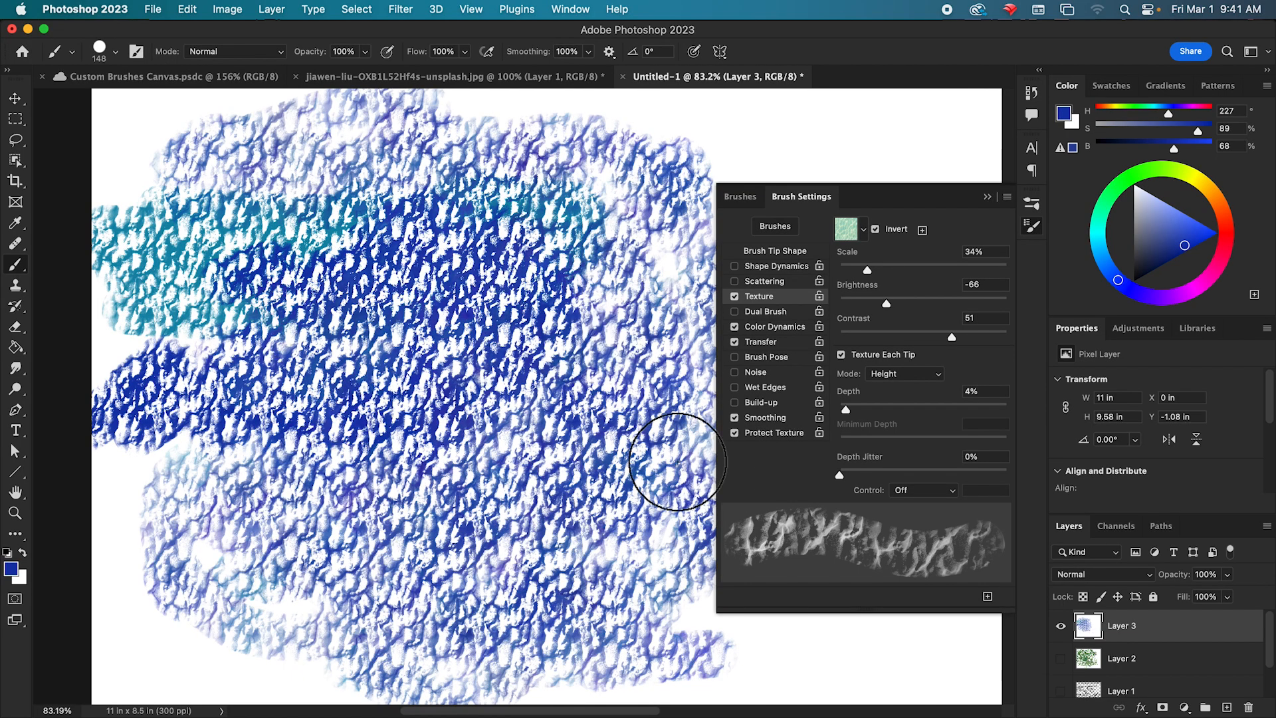